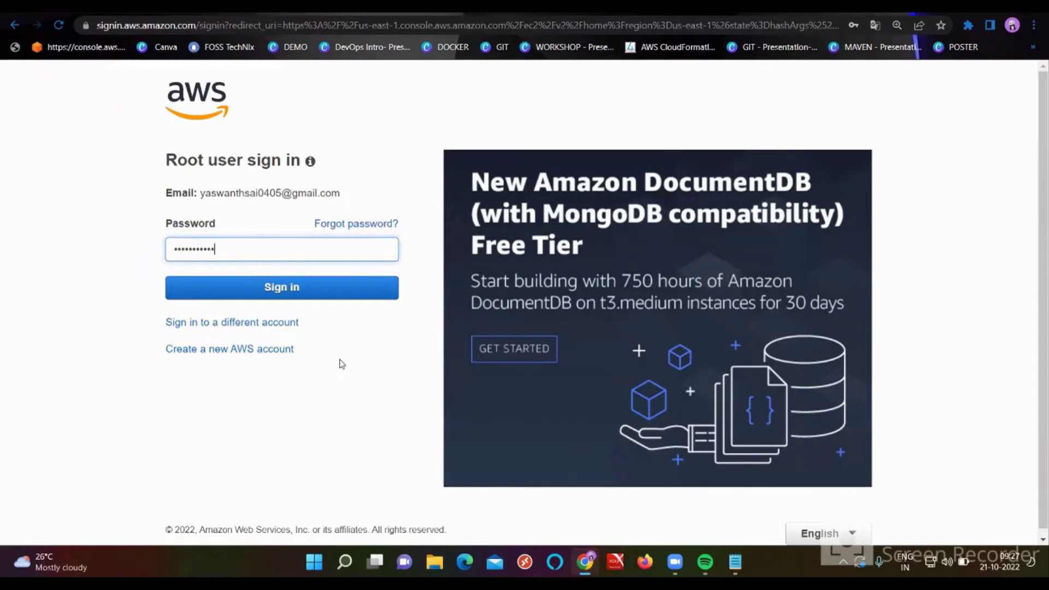
Step: Re-enter the account password and submit the sign-in again
{"action": "key", "text": "Return"}
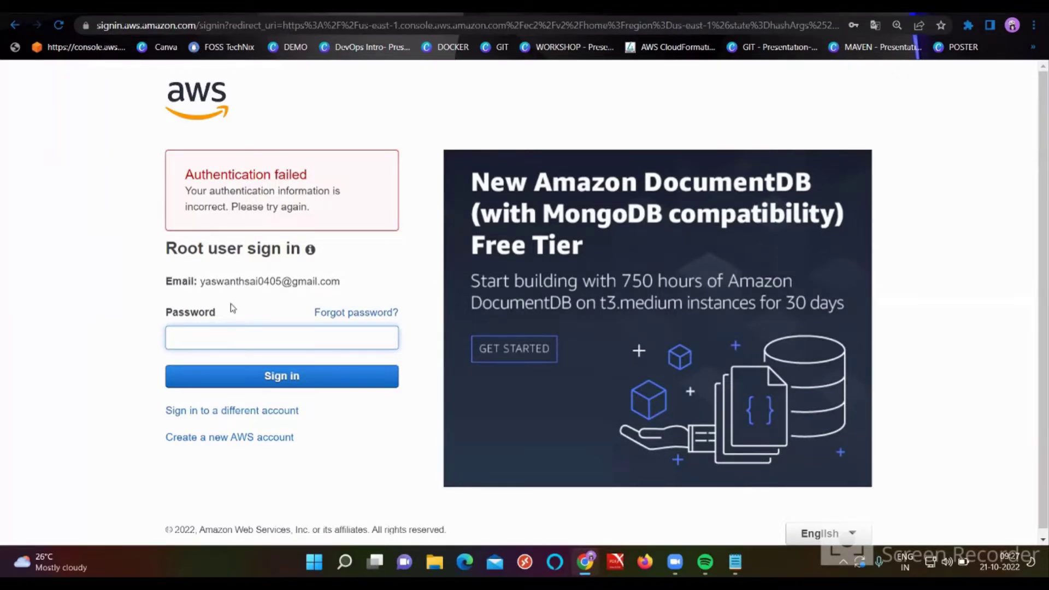
{"action": "left_click", "coordinate": [222, 335]}
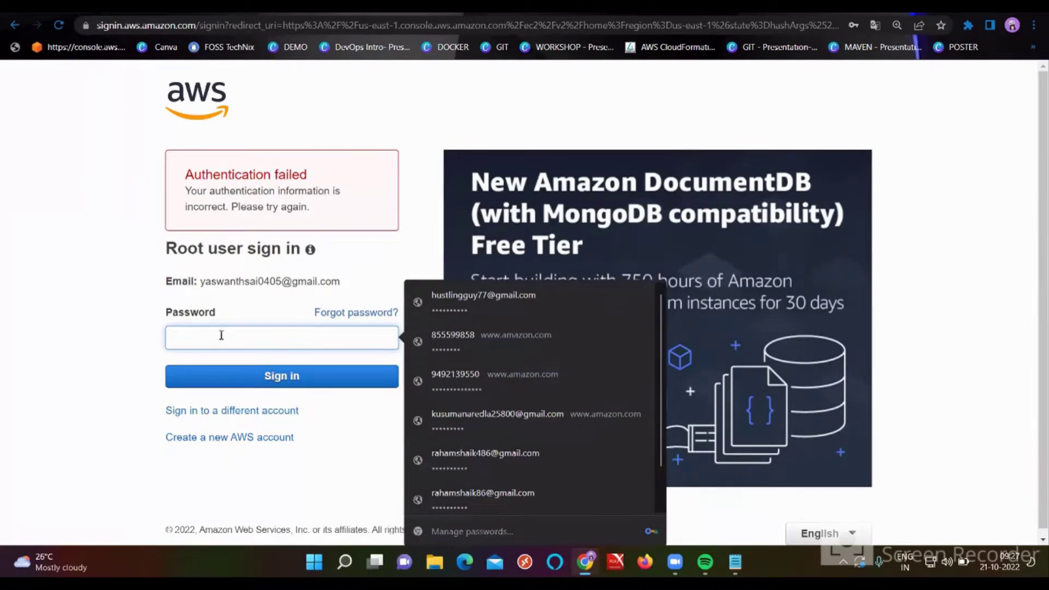
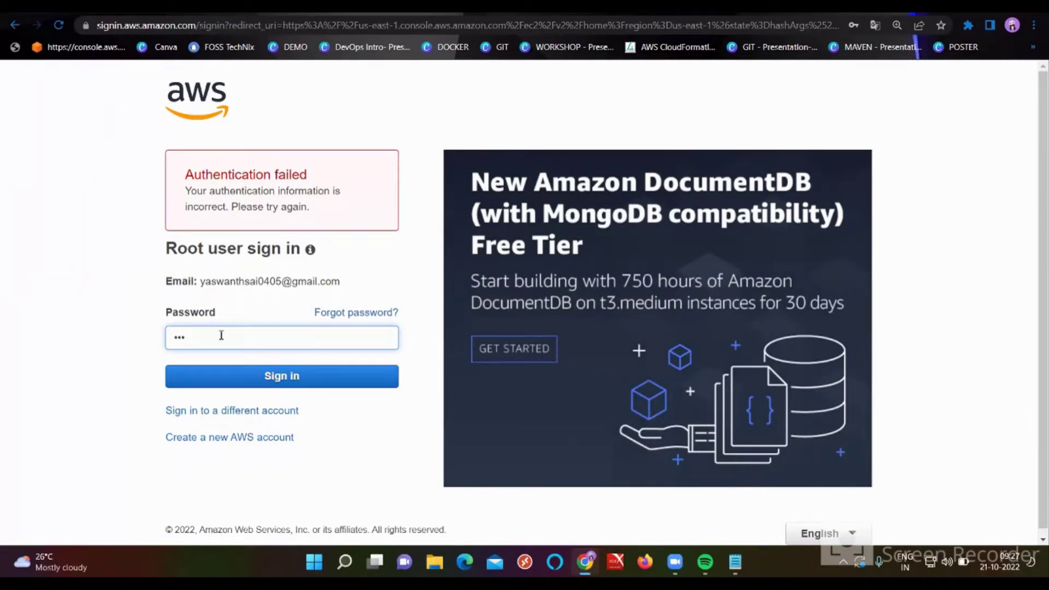
{"action": "key", "text": "Return"}
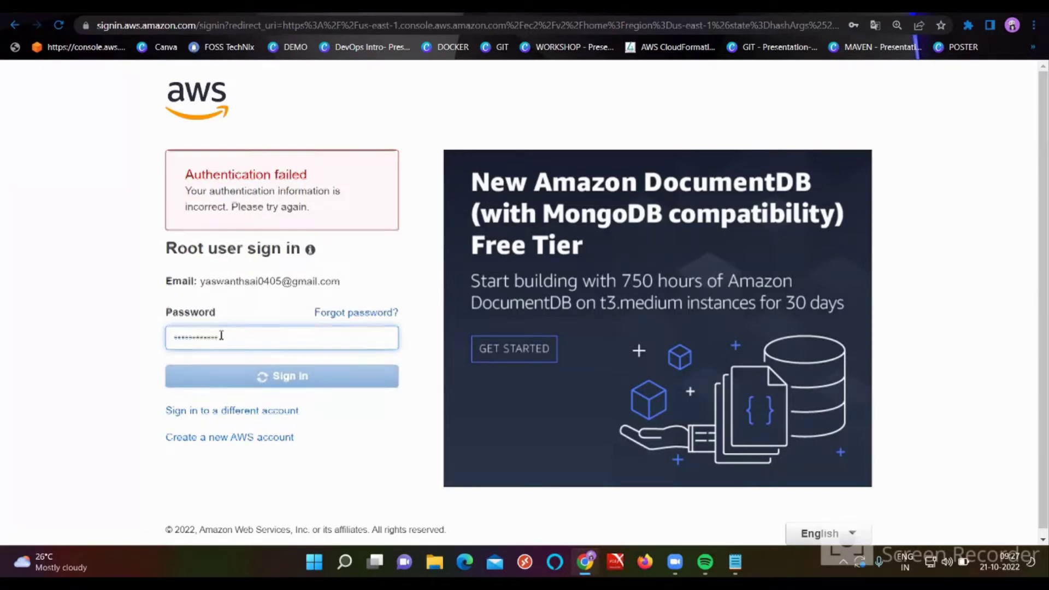
Step: Answer the security check characters and submit to reach the EC2 Instances page
{"action": "type", "text": "cn"}
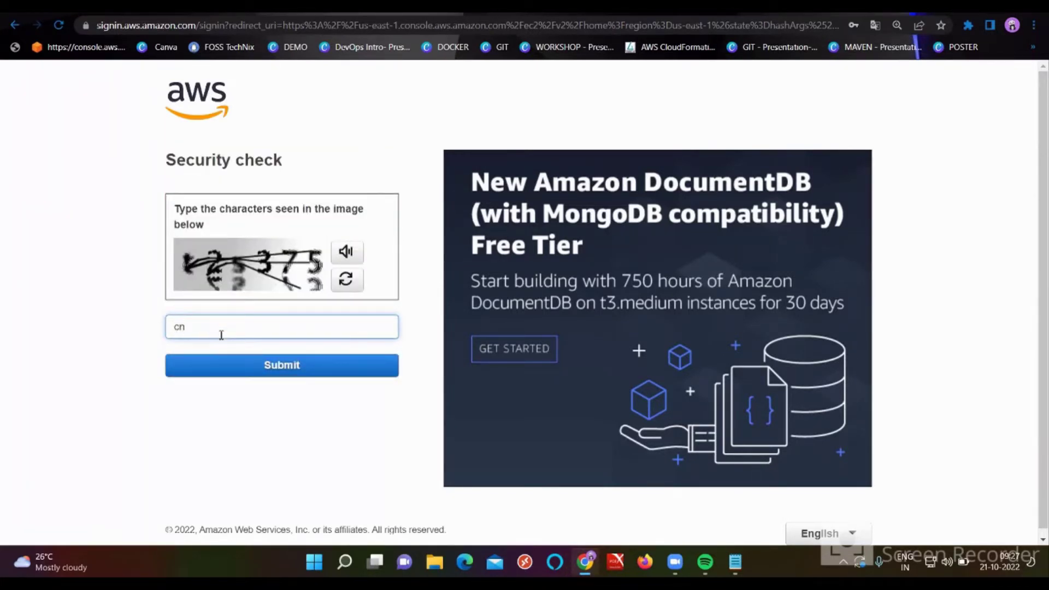
{"action": "key", "text": "BackSpace"}
{"action": "key", "text": "BackSpace"}
{"action": "type", "text": "t2s37"}
{"action": "key", "text": "Return"}
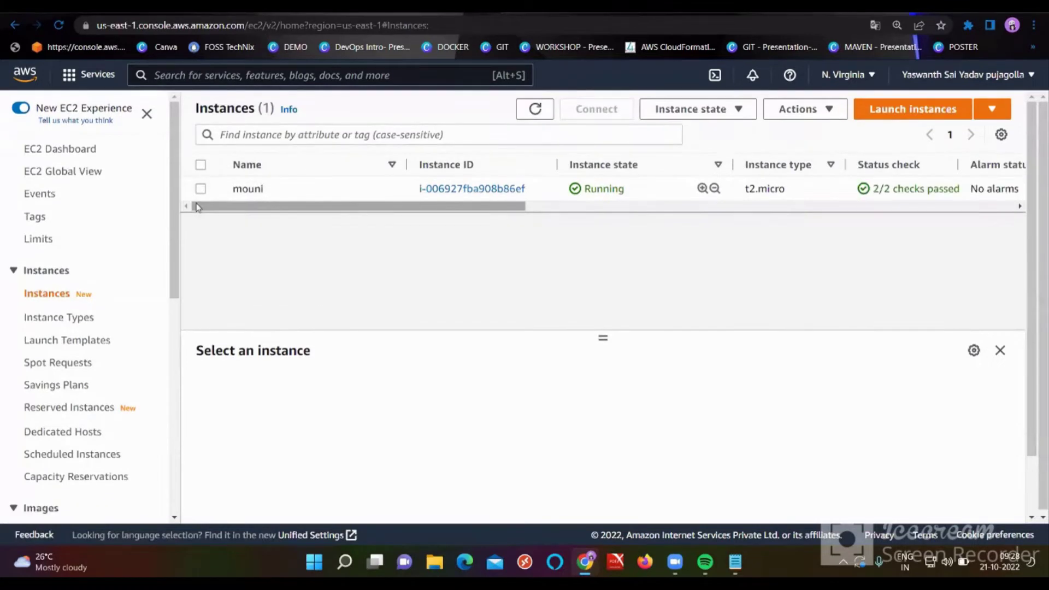
Step: Start a new instance launch named 'docker', keeping the t2.micro instance type
{"action": "left_click", "coordinate": [848, 77]}
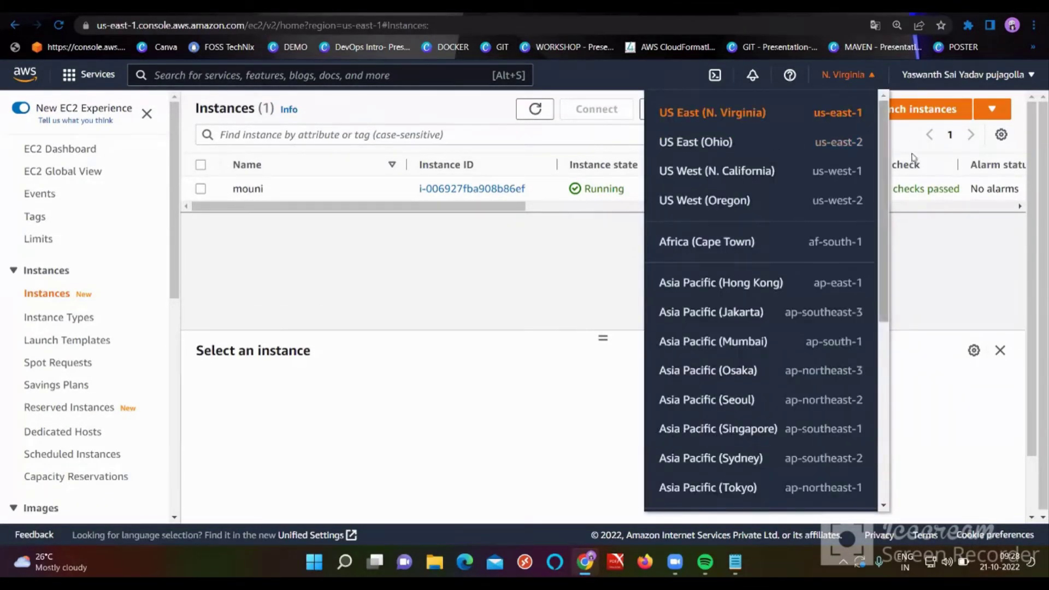
{"action": "left_click", "coordinate": [923, 110]}
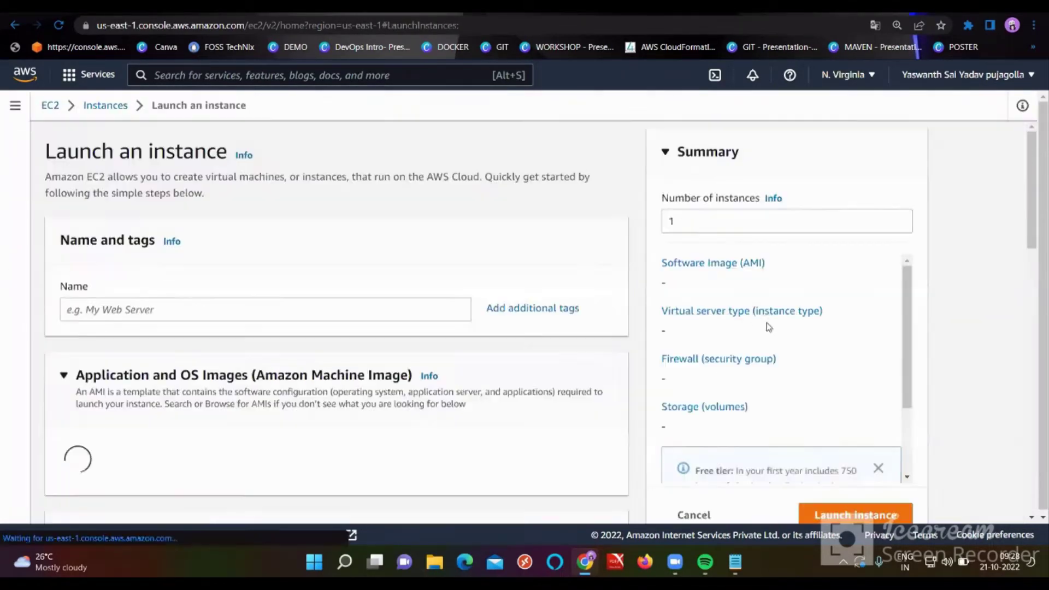
{"action": "left_click", "coordinate": [347, 323]}
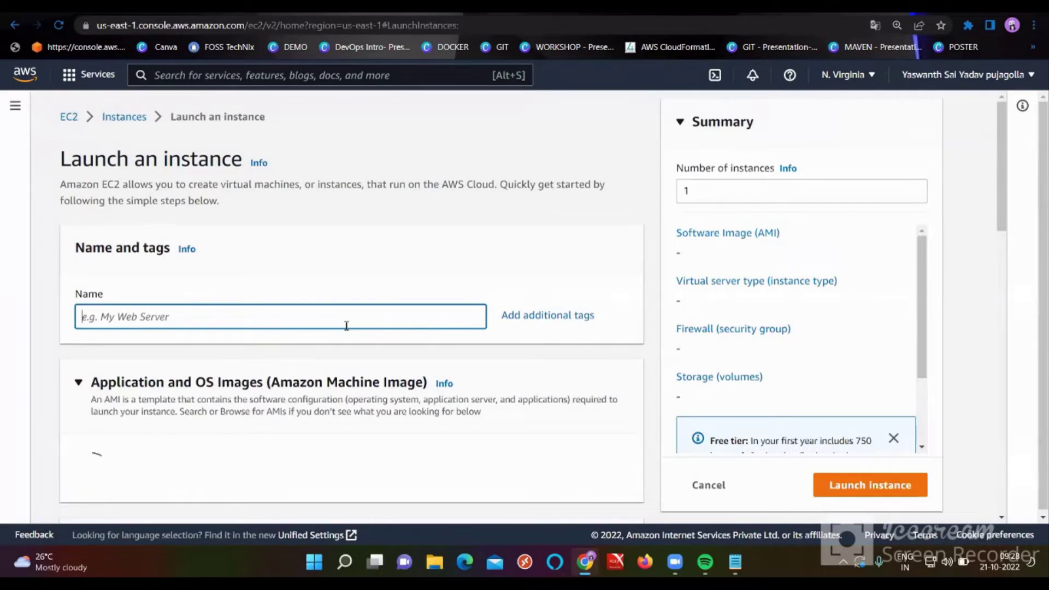
{"action": "type", "text": "dockler"}
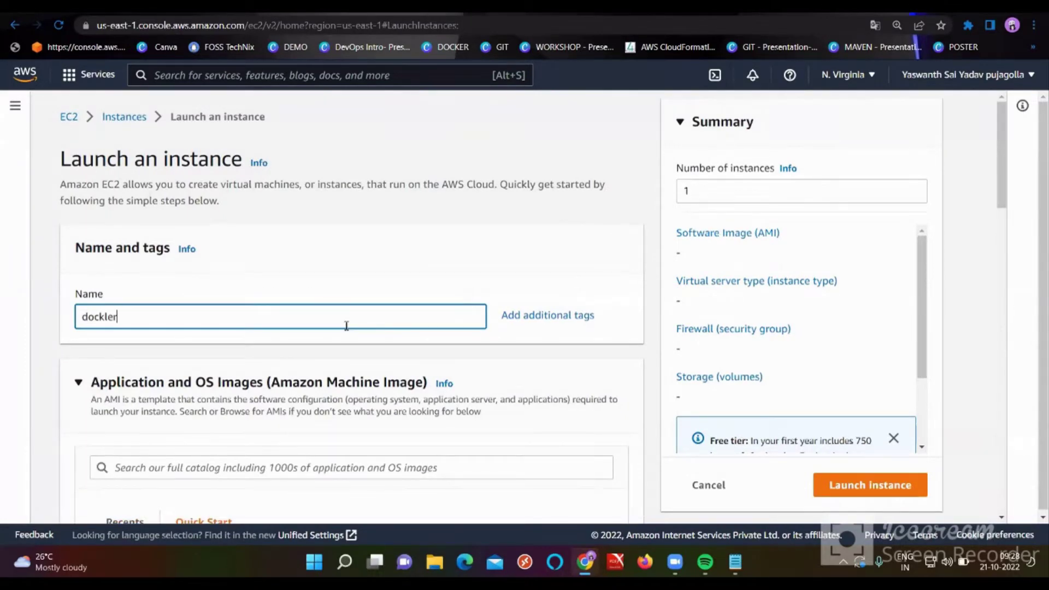
{"action": "key", "text": "BackSpace"}
{"action": "key", "text": "BackSpace"}
{"action": "key", "text": "BackSpace"}
{"action": "type", "text": "er"}
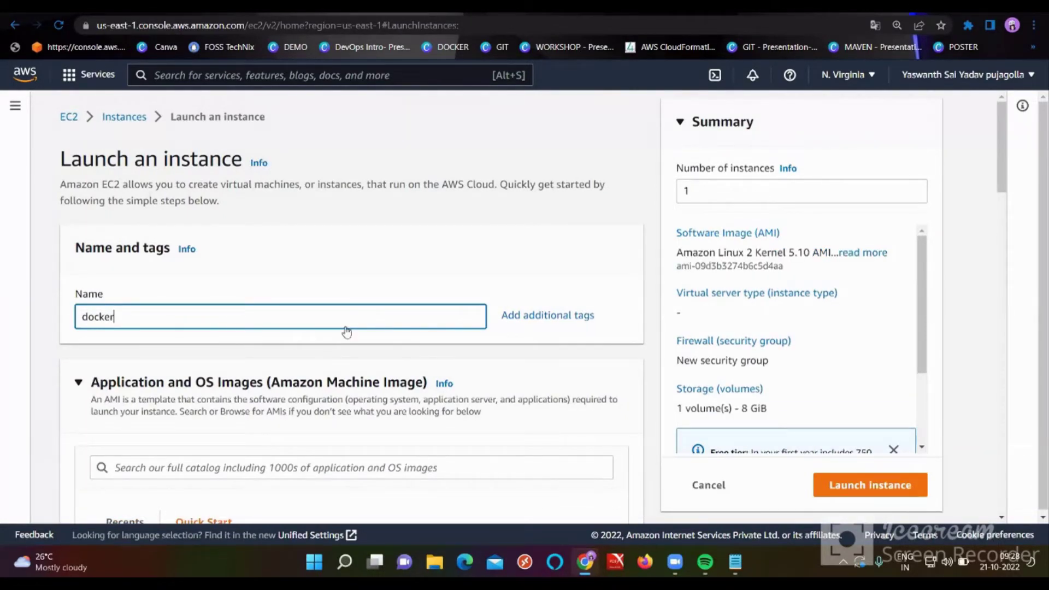
{"action": "scroll", "coordinate": [346, 324], "scroll_direction": "down", "scroll_amount": 12}
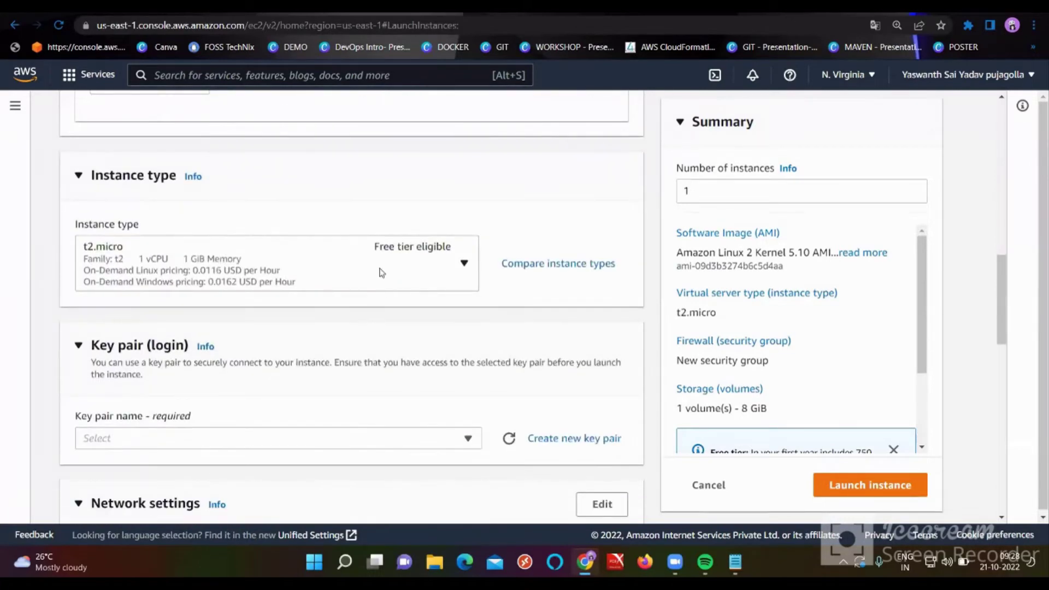
{"action": "left_click", "coordinate": [381, 273]}
{"action": "left_click", "coordinate": [380, 273]}
Step: Create and download a new key pair 'dockercompose' in .ppk format
{"action": "left_click", "coordinate": [305, 443]}
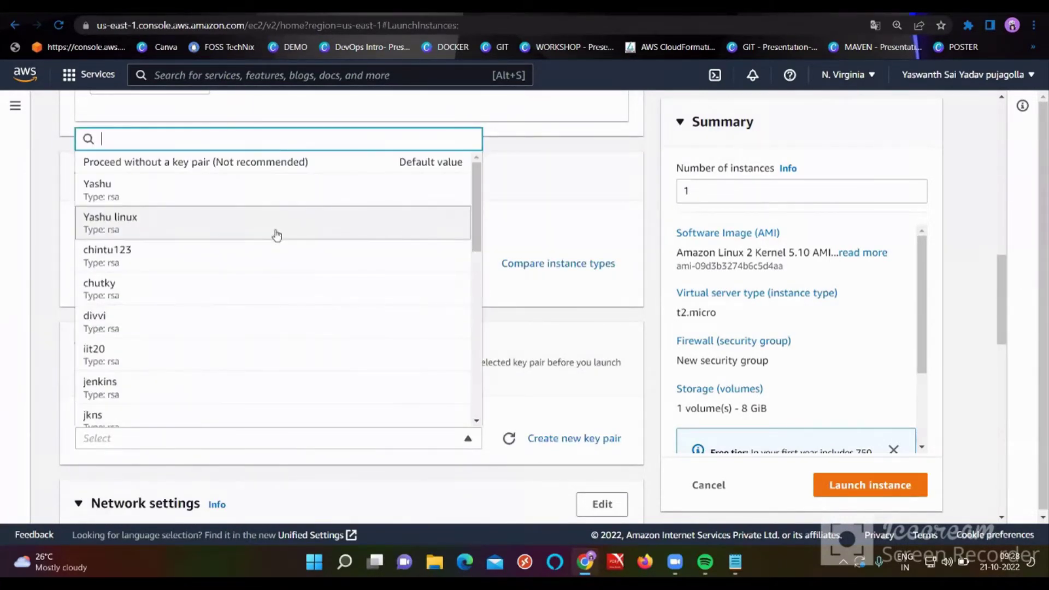
{"action": "scroll", "coordinate": [153, 350], "scroll_direction": "down", "scroll_amount": 10}
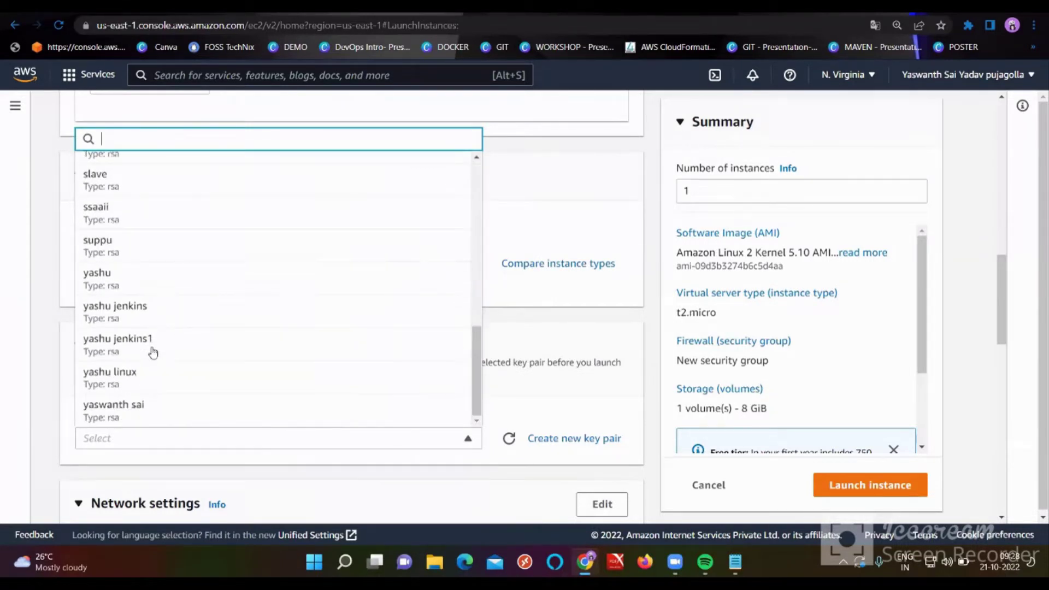
{"action": "left_click", "coordinate": [43, 359]}
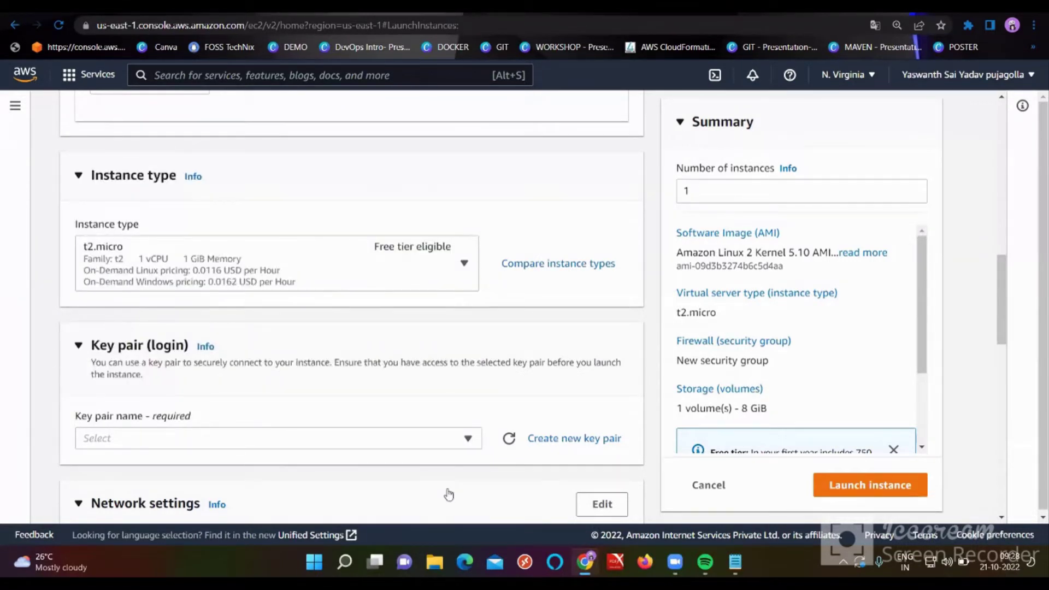
{"action": "left_click", "coordinate": [556, 444]}
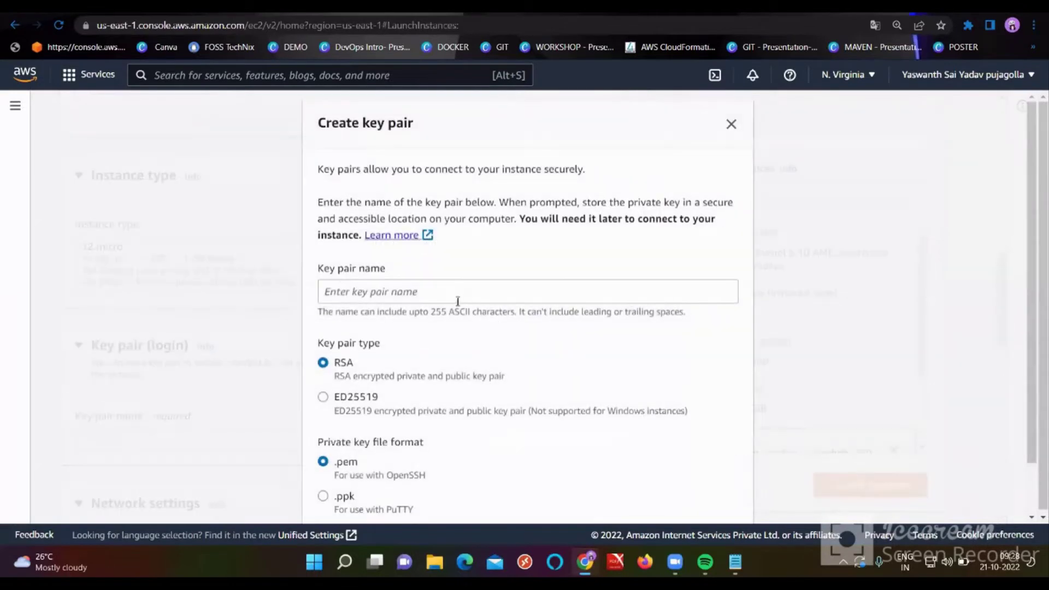
{"action": "left_click", "coordinate": [451, 296]}
{"action": "type", "text": "raha"}
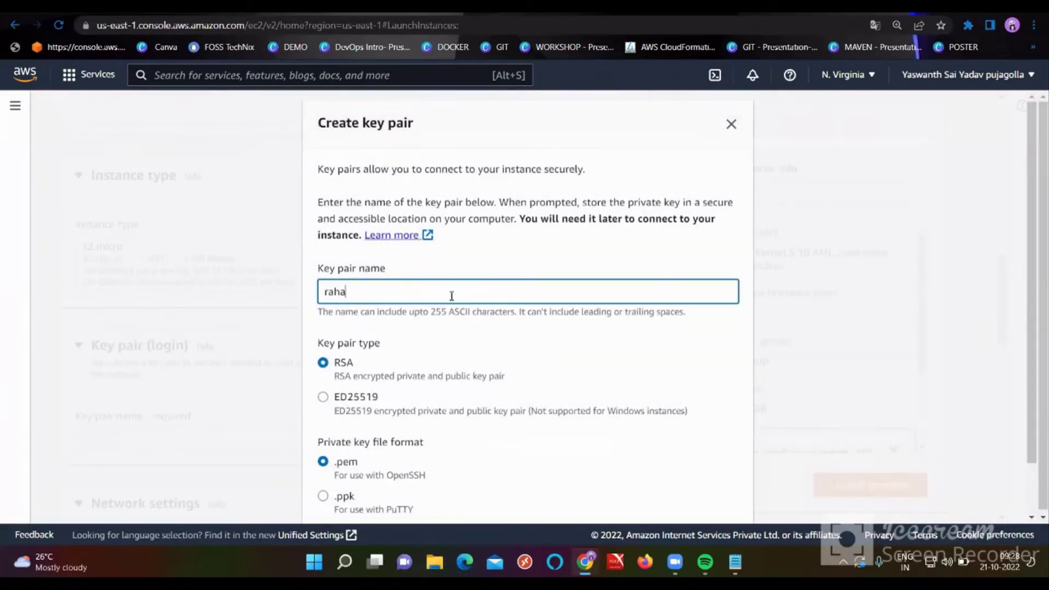
{"action": "key", "text": "BackSpace"}
{"action": "key", "text": "BackSpace"}
{"action": "key", "text": "BackSpace"}
{"action": "key", "text": "BackSpace"}
{"action": "type", "text": "dok"}
{"action": "key", "text": "BackSpace"}
{"action": "type", "text": "ckercompose"}
{"action": "scroll", "coordinate": [451, 296], "scroll_direction": "down", "scroll_amount": 1}
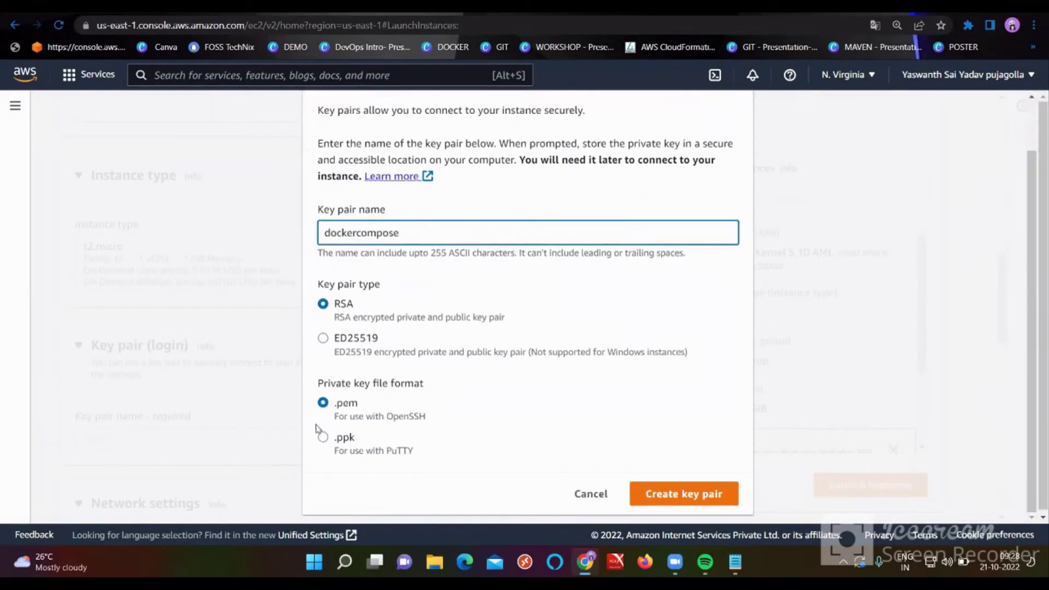
{"action": "left_click", "coordinate": [323, 437]}
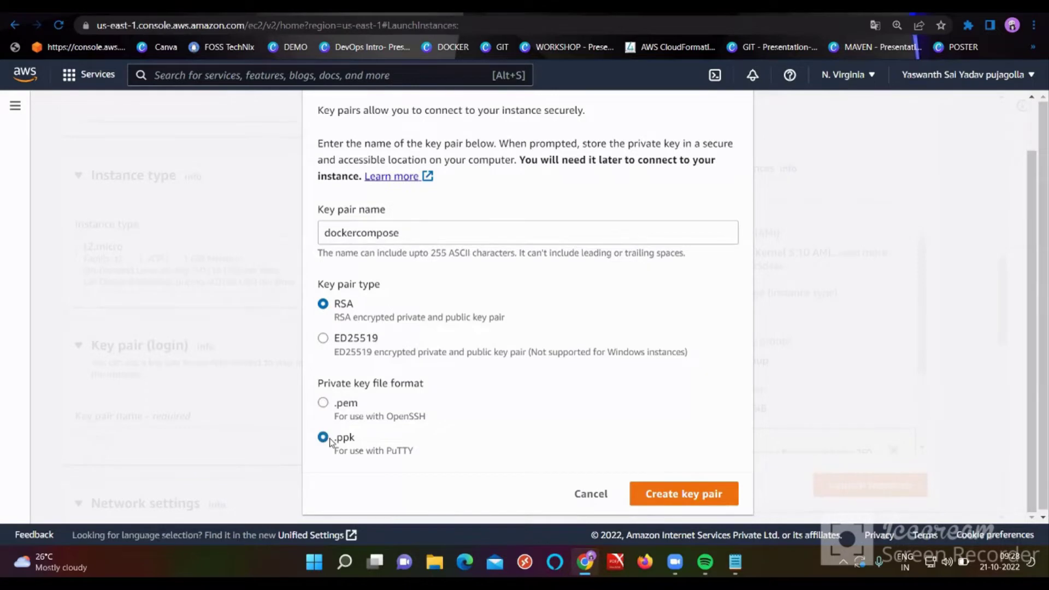
{"action": "left_click", "coordinate": [683, 494]}
Step: Choose to create a new security group and name it 'ALL'
{"action": "scroll", "coordinate": [481, 370], "scroll_direction": "down", "scroll_amount": 6}
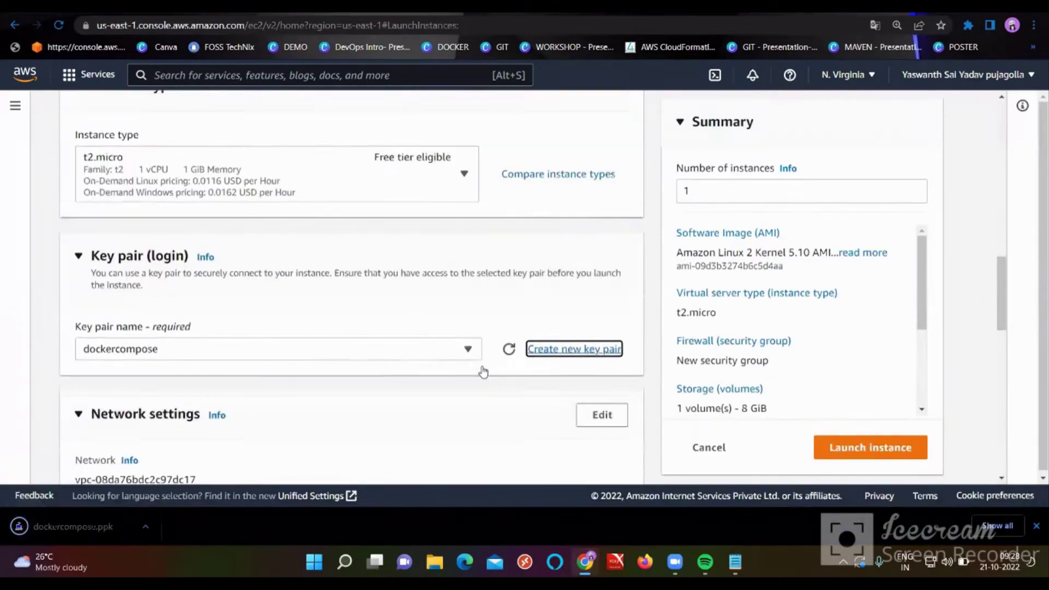
{"action": "scroll", "coordinate": [481, 370], "scroll_direction": "down", "scroll_amount": 7}
{"action": "scroll", "coordinate": [481, 370], "scroll_direction": "up", "scroll_amount": 5}
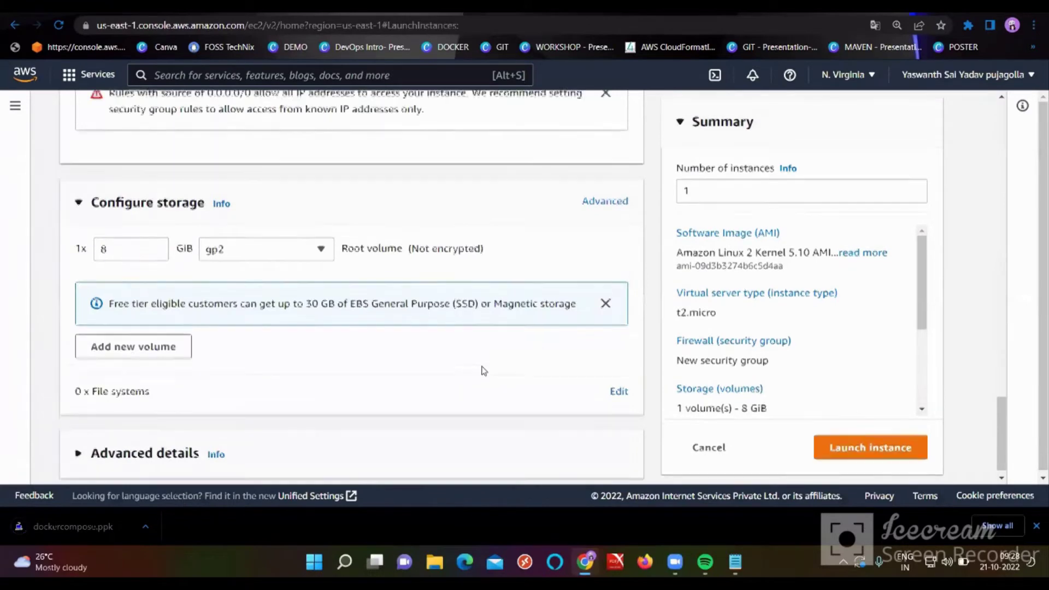
{"action": "scroll", "coordinate": [481, 370], "scroll_direction": "up", "scroll_amount": 2}
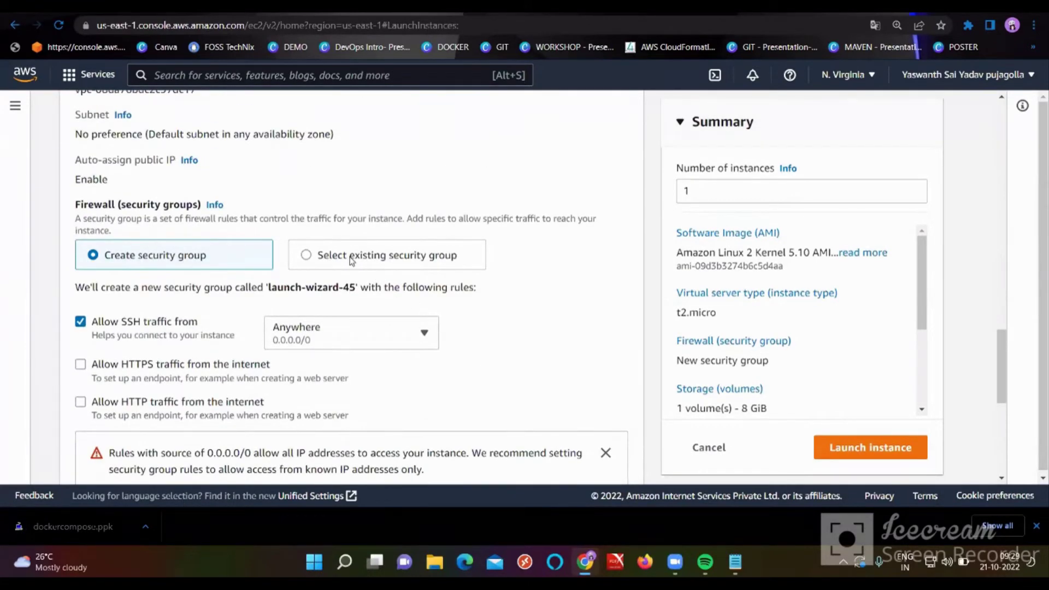
{"action": "left_click", "coordinate": [351, 261]}
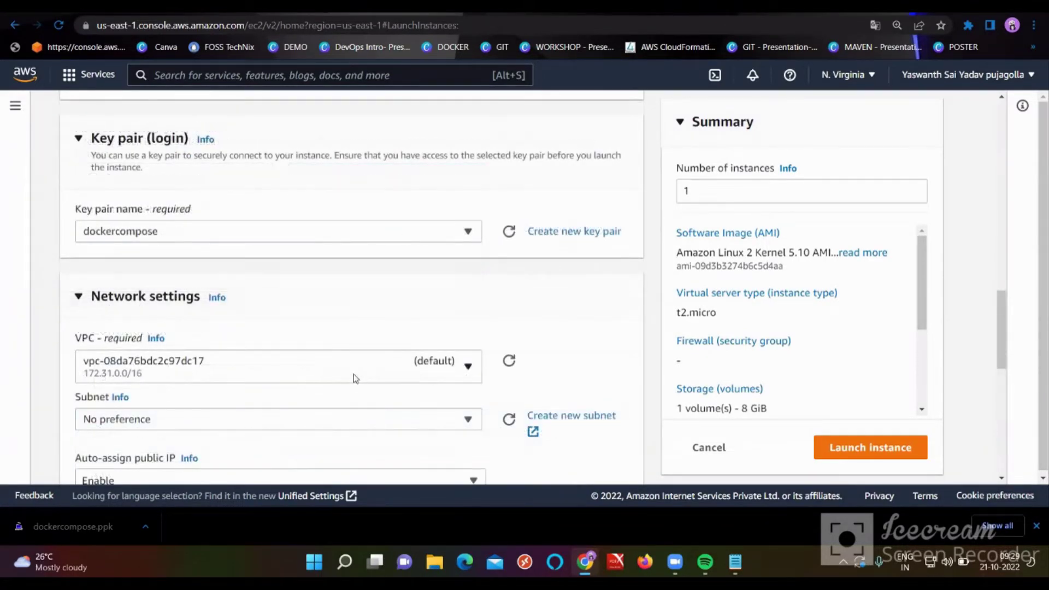
{"action": "scroll", "coordinate": [353, 350], "scroll_direction": "down", "scroll_amount": 9}
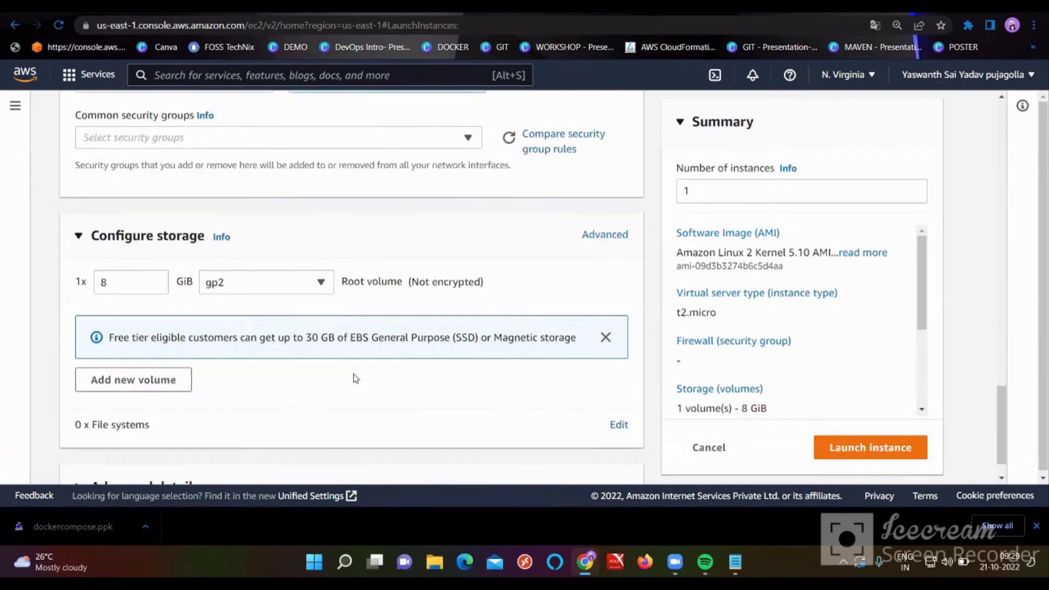
{"action": "scroll", "coordinate": [355, 378], "scroll_direction": "up", "scroll_amount": 3}
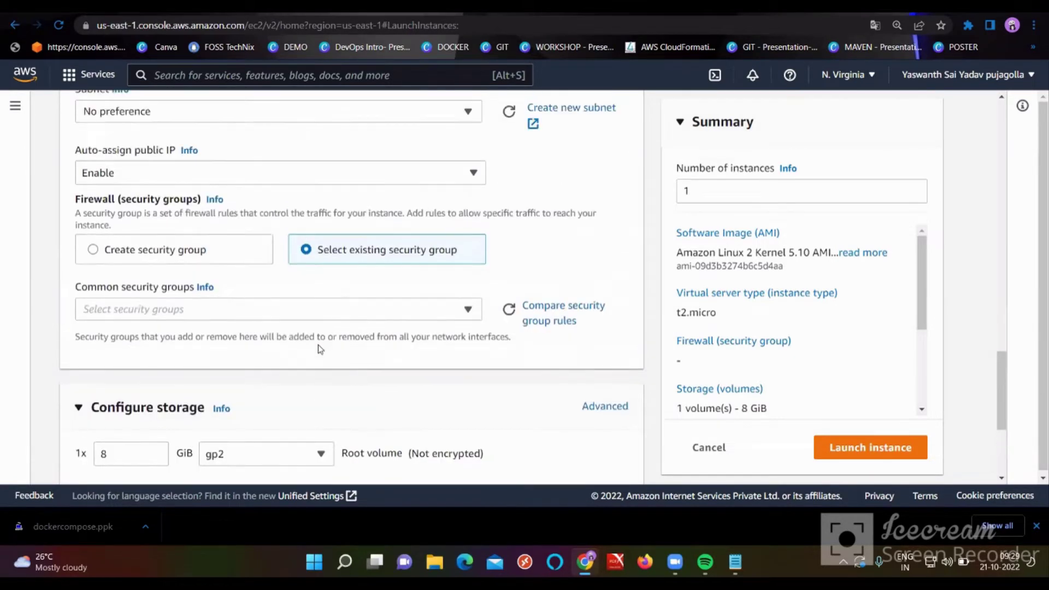
{"action": "scroll", "coordinate": [298, 335], "scroll_direction": "up", "scroll_amount": 4}
{"action": "scroll", "coordinate": [296, 332], "scroll_direction": "up", "scroll_amount": 3}
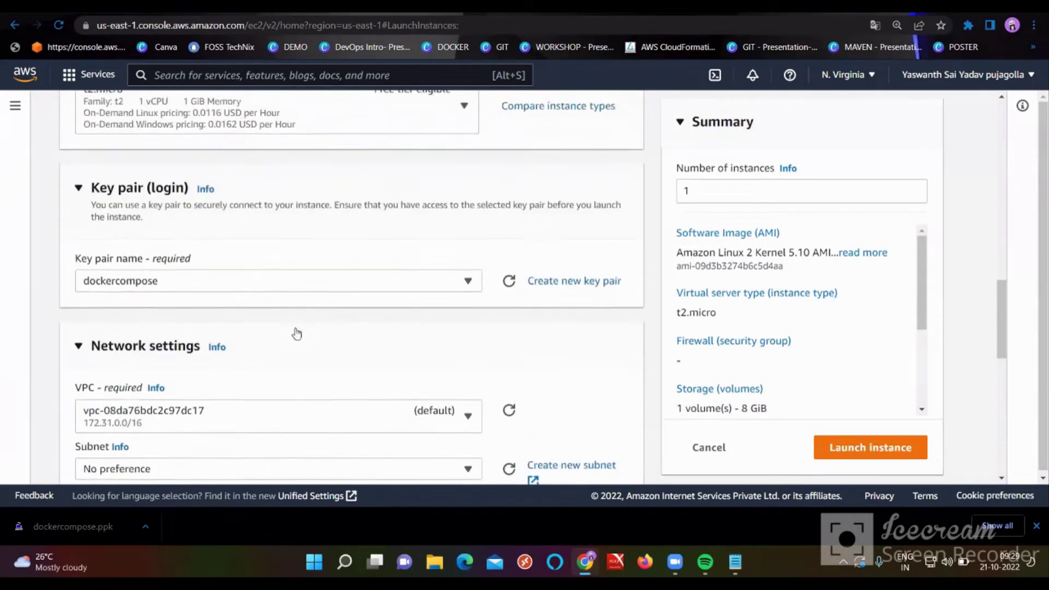
{"action": "scroll", "coordinate": [296, 332], "scroll_direction": "down", "scroll_amount": 7}
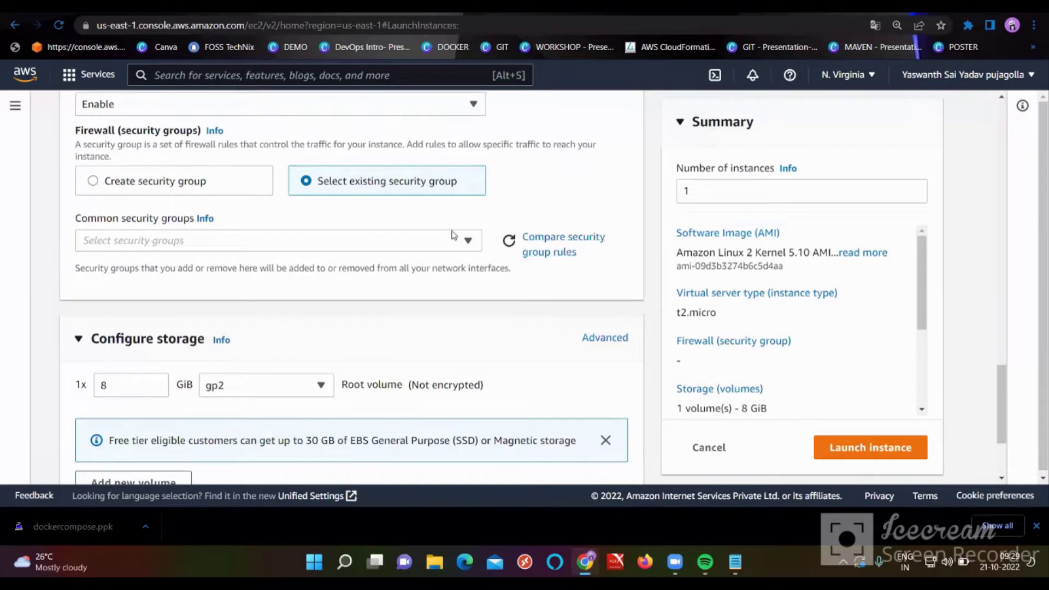
{"action": "left_click", "coordinate": [239, 183]}
{"action": "double_click", "coordinate": [200, 250]}
{"action": "key", "text": "ctrl+a"}
{"action": "key", "text": "BackSpace"}
{"action": "type", "text": "ALL"}
Step: Add a second inbound rule allowing All traffic from Anywhere (0.0.0.0/0)
{"action": "scroll", "coordinate": [331, 224], "scroll_direction": "down", "scroll_amount": 2}
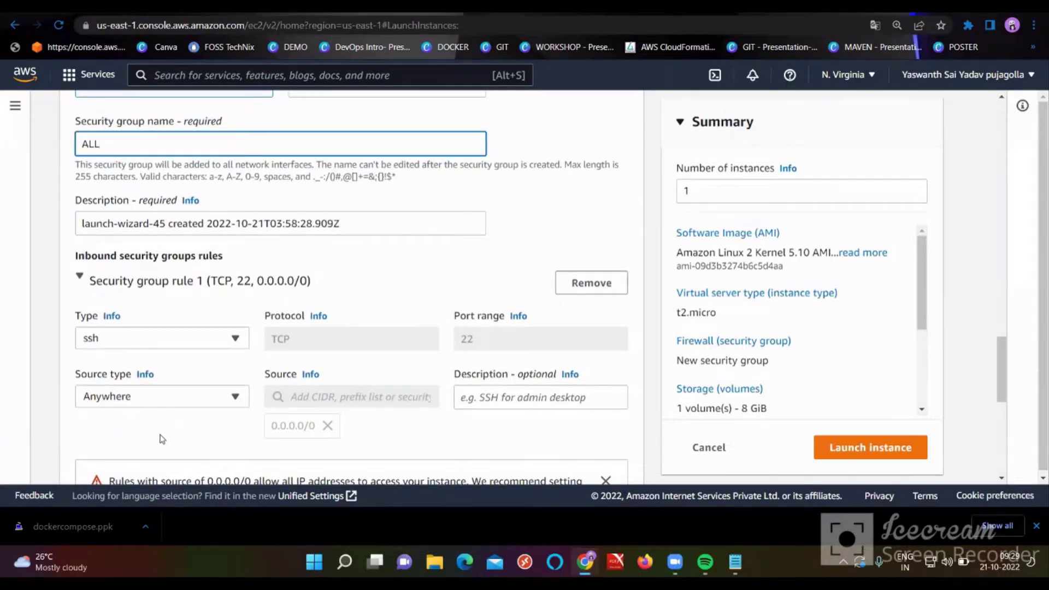
{"action": "scroll", "coordinate": [159, 438], "scroll_direction": "down", "scroll_amount": 4}
{"action": "left_click", "coordinate": [164, 321]}
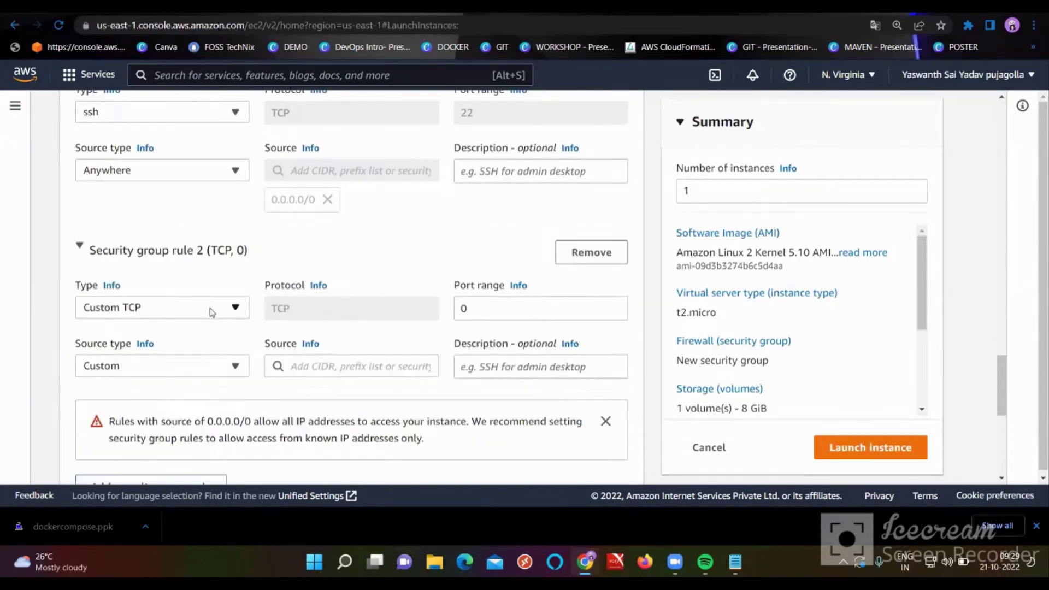
{"action": "left_click", "coordinate": [221, 316]}
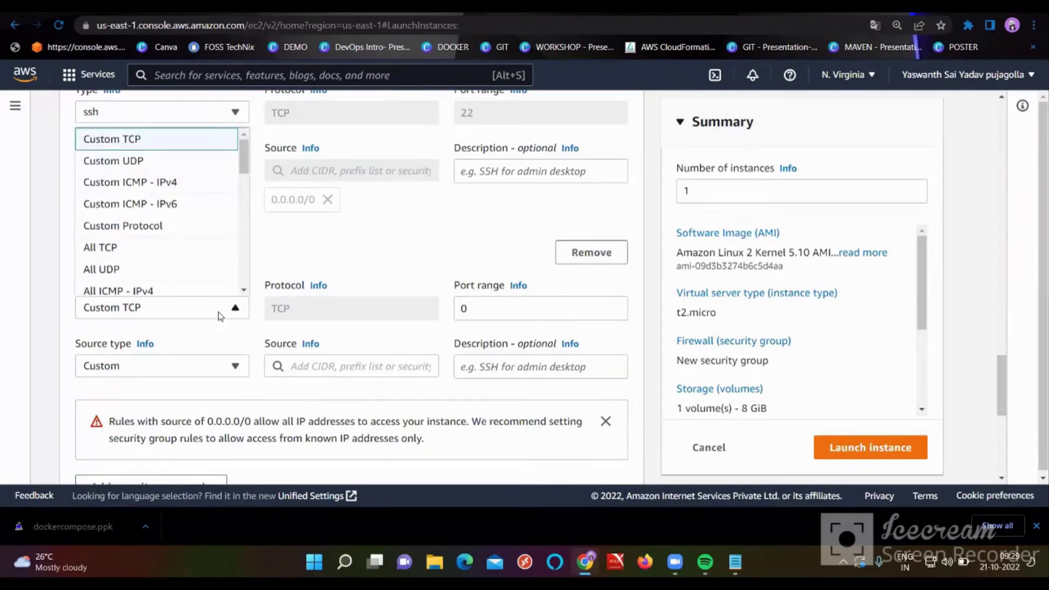
{"action": "scroll", "coordinate": [147, 236], "scroll_direction": "down", "scroll_amount": 3}
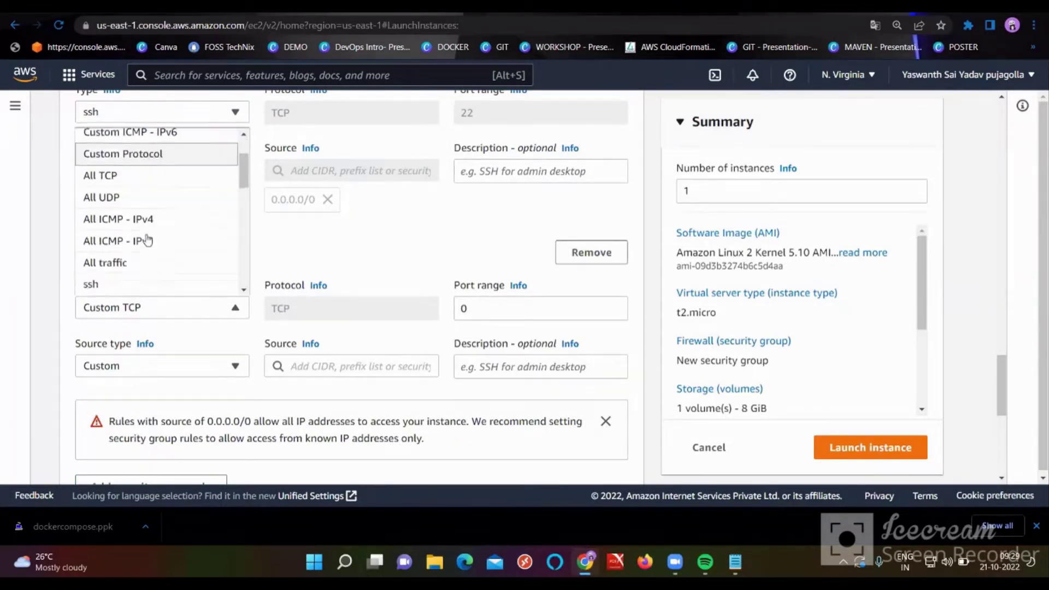
{"action": "left_click", "coordinate": [133, 254]}
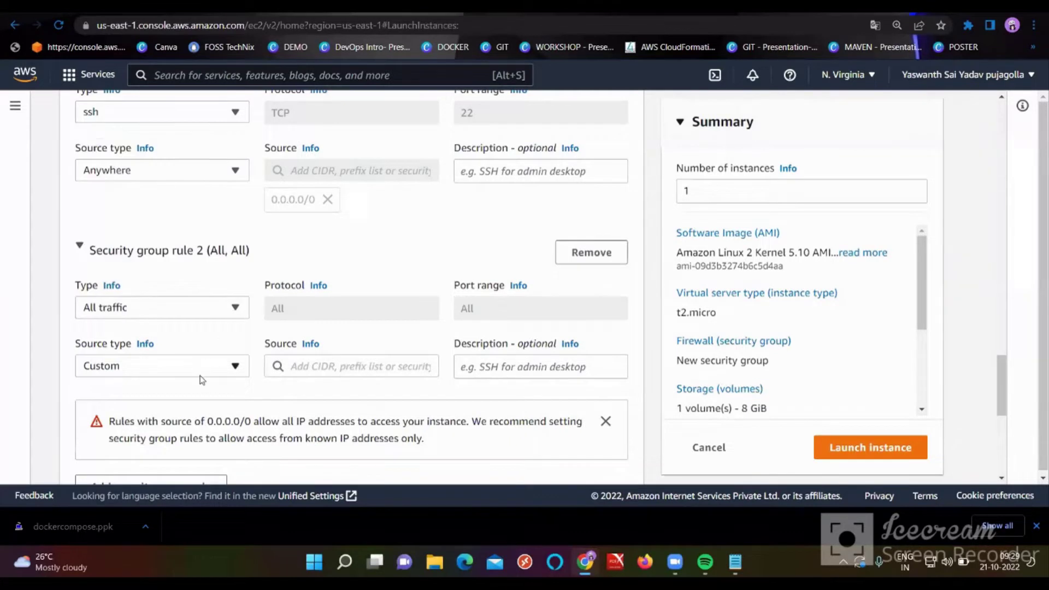
{"action": "left_click", "coordinate": [199, 367]}
{"action": "left_click", "coordinate": [157, 389]}
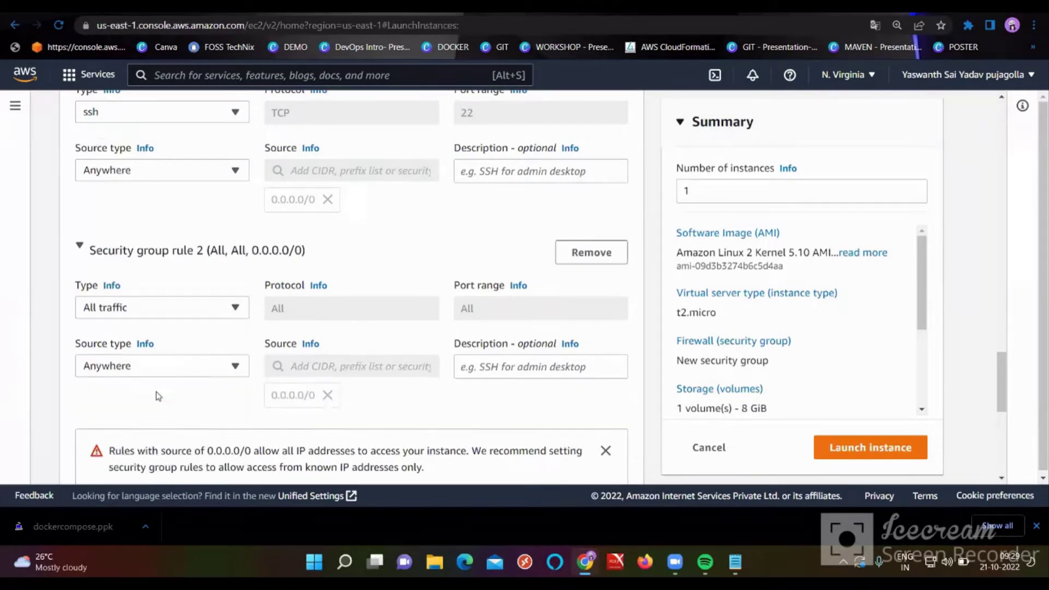
{"action": "scroll", "coordinate": [342, 434], "scroll_direction": "down", "scroll_amount": 7}
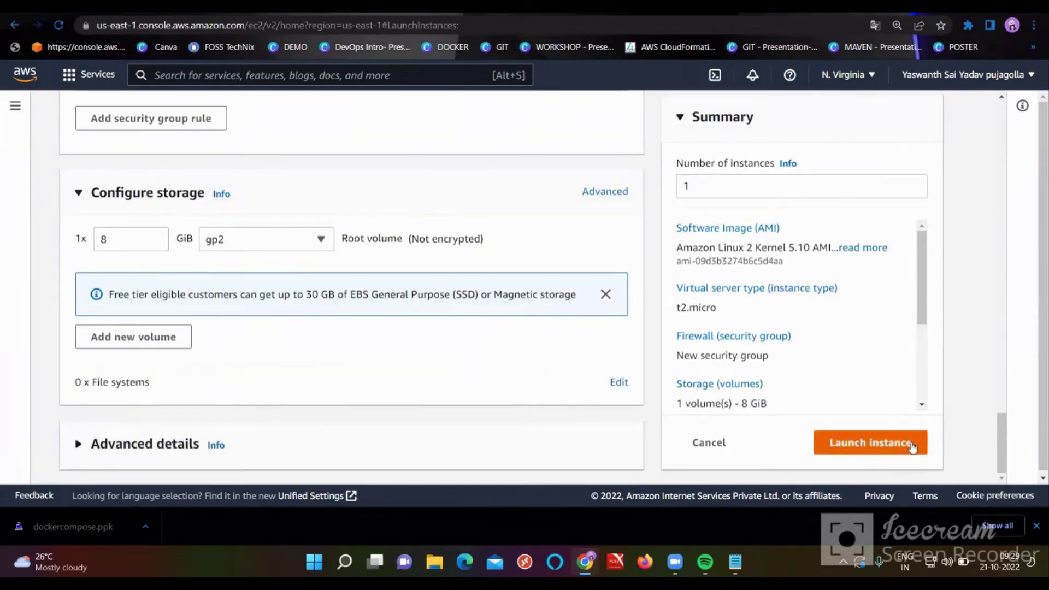
Step: Launch the docker instance and view it as Pending in the Instances list
{"action": "left_click", "coordinate": [885, 447]}
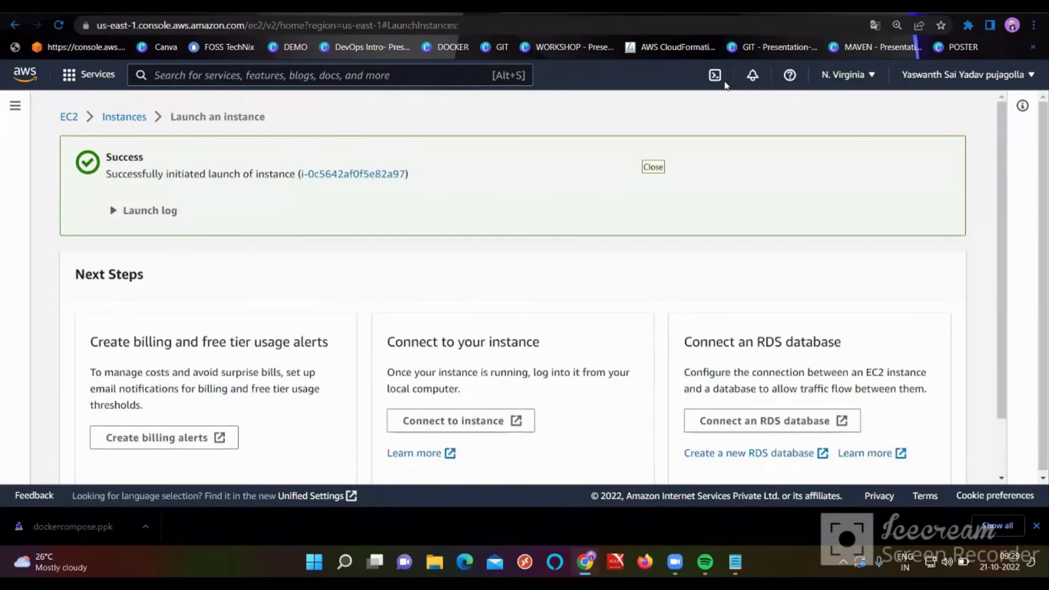
{"action": "left_click", "coordinate": [137, 119]}
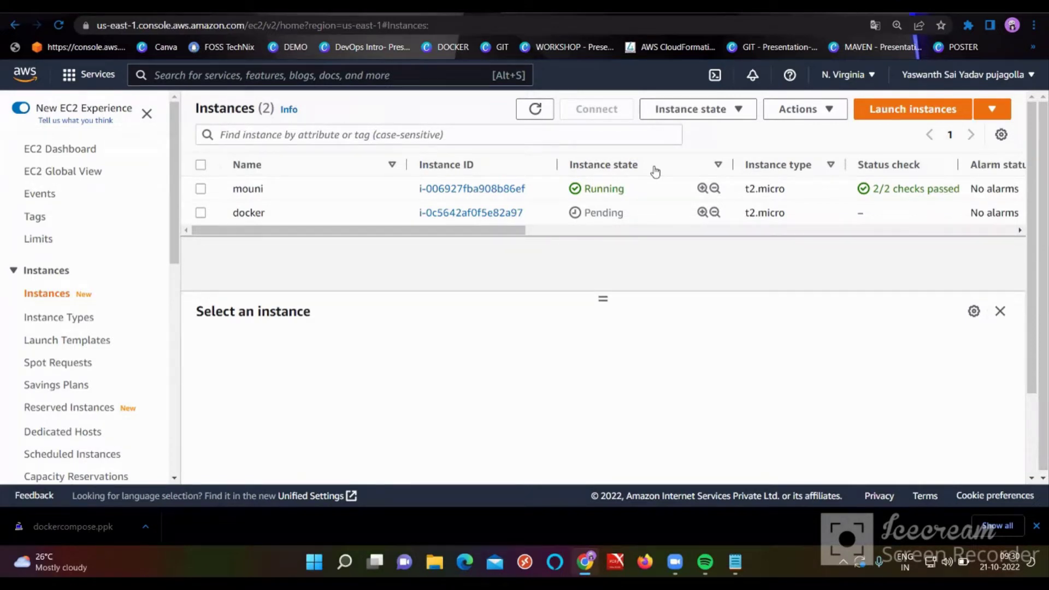
{"action": "key", "text": "Tab"}
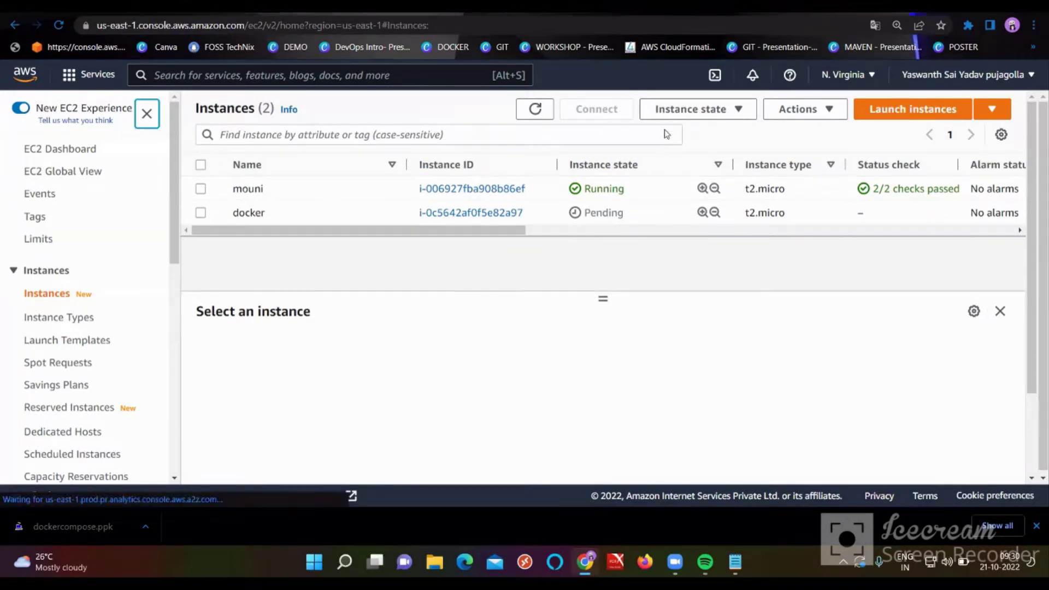
Step: Copy the instance's public IP 54.209.141.166 into the host field of PuTTY
{"action": "left_click", "coordinate": [475, 425]}
{"action": "key", "text": "super"}
{"action": "type", "text": "PUT"}
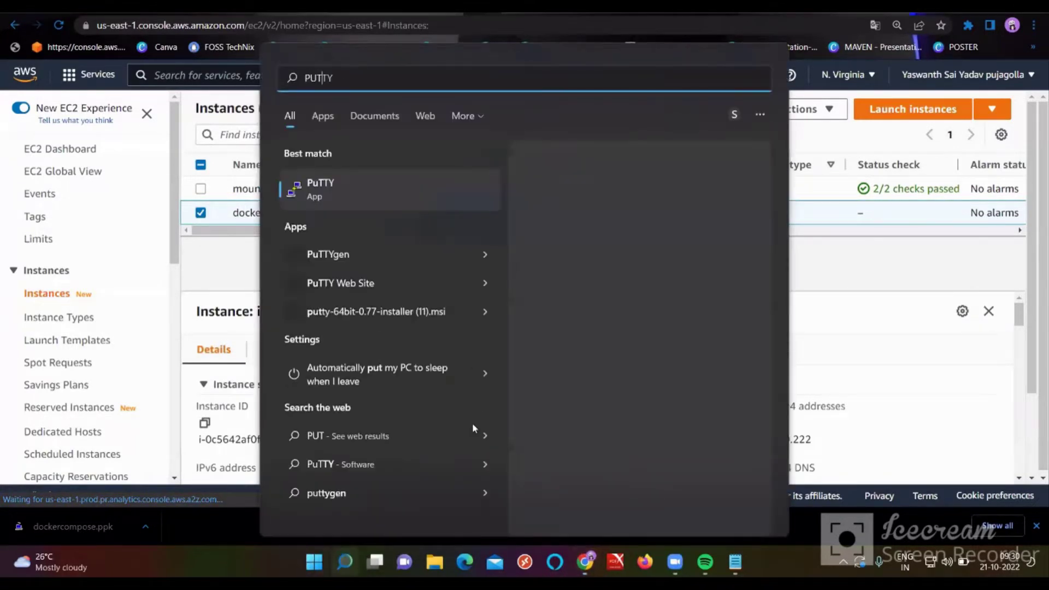
{"action": "left_click", "coordinate": [313, 186]}
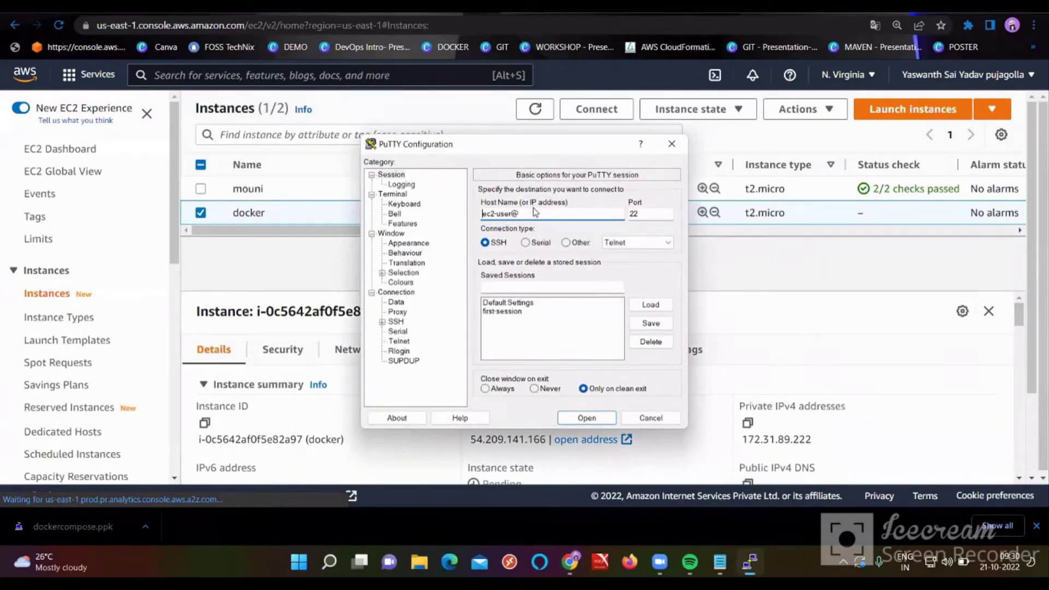
{"action": "key", "text": "ctrl+v"}
Step: Authenticate with the dockercompose .ppk private key and connect, accepting the host key
{"action": "left_click", "coordinate": [383, 321]}
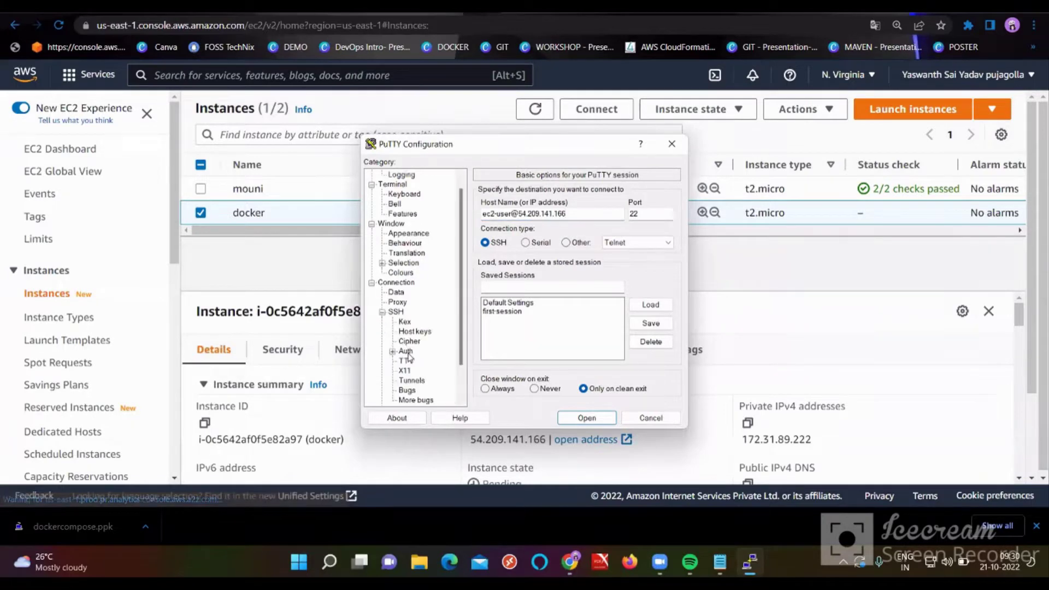
{"action": "left_click", "coordinate": [405, 351]}
{"action": "left_click", "coordinate": [664, 345]}
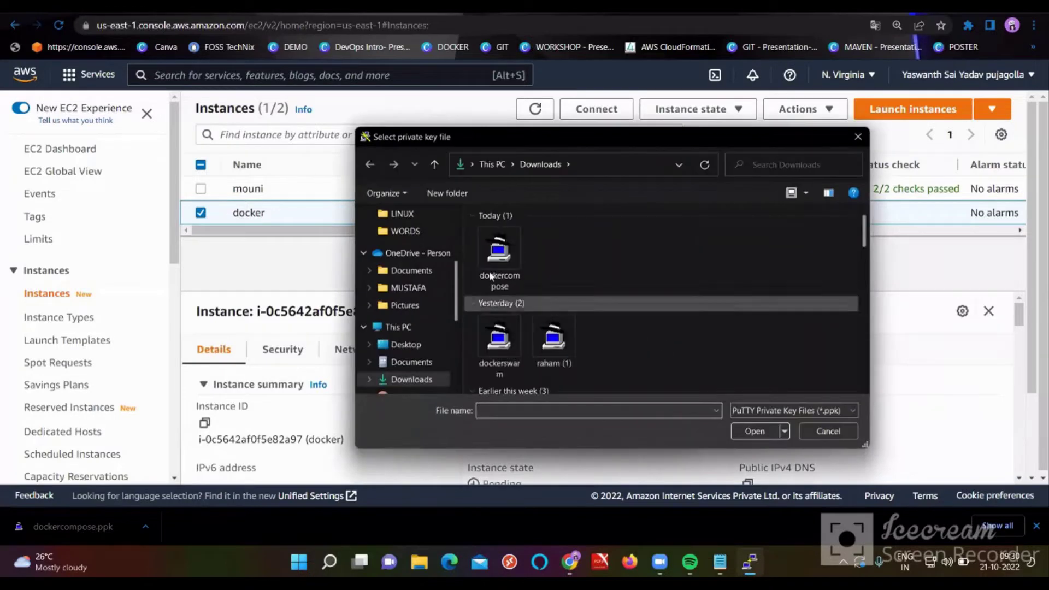
{"action": "left_click", "coordinate": [500, 257]}
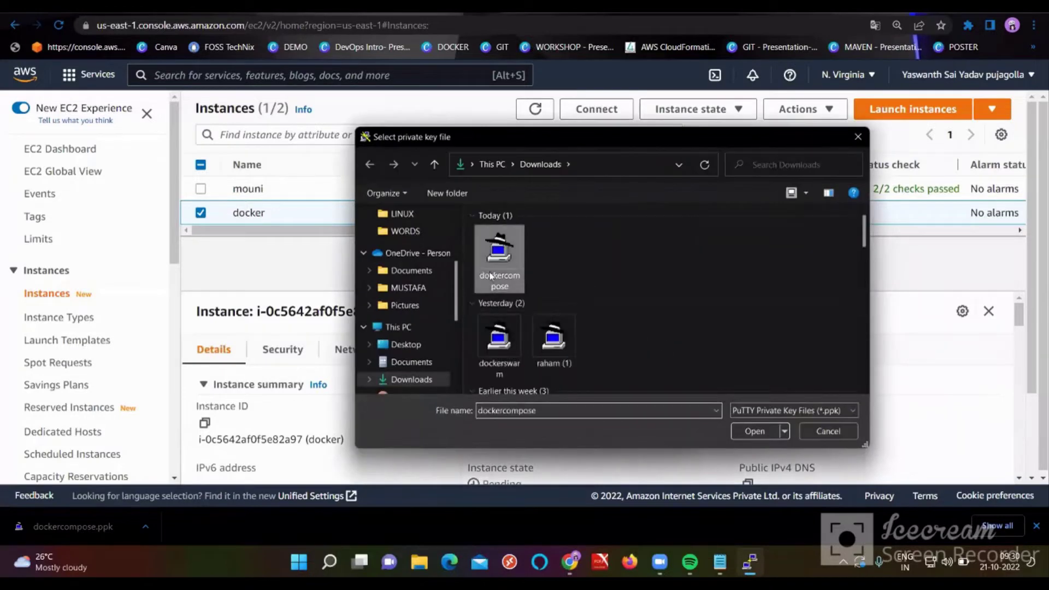
{"action": "left_click", "coordinate": [759, 426]}
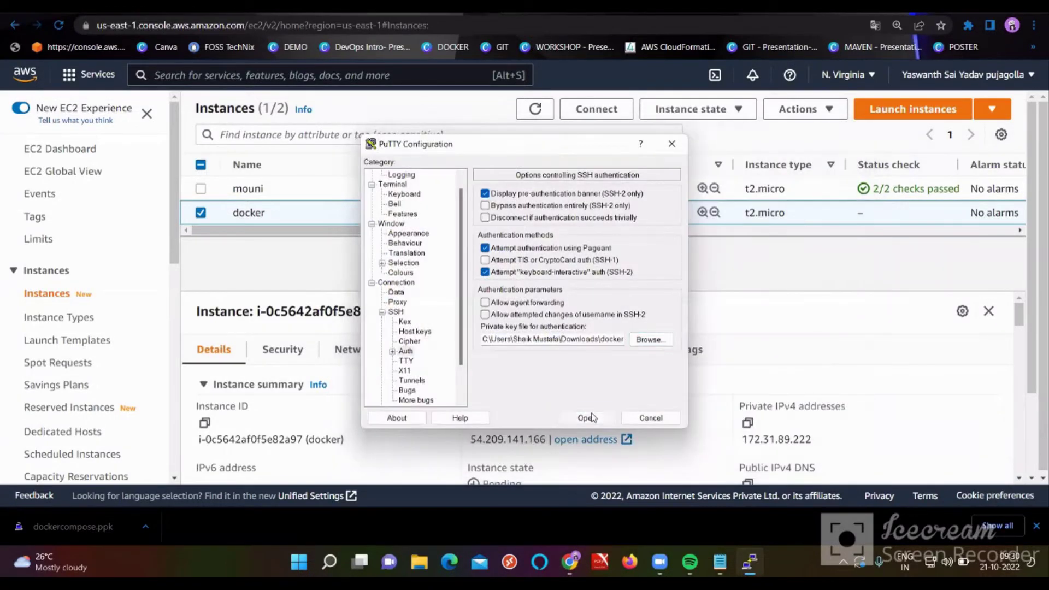
{"action": "left_click", "coordinate": [588, 418]}
{"action": "left_click", "coordinate": [300, 263]}
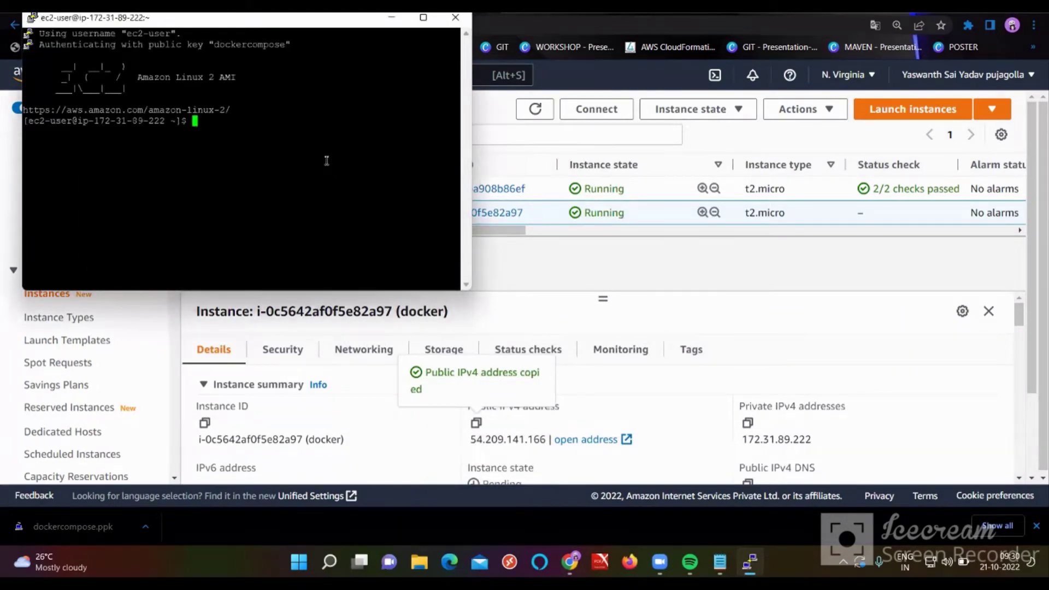
Step: Switch to the root shell with sudo -i
{"action": "type", "text": "sudo"}
{"action": "key", "text": "BackSpace"}
{"action": "key", "text": "BackSpace"}
{"action": "key", "text": "BackSpace"}
{"action": "key", "text": "BackSpace"}
{"action": "key", "text": "BackSpace"}
{"action": "type", "text": "sudo -i"}
{"action": "key", "text": "Return"}
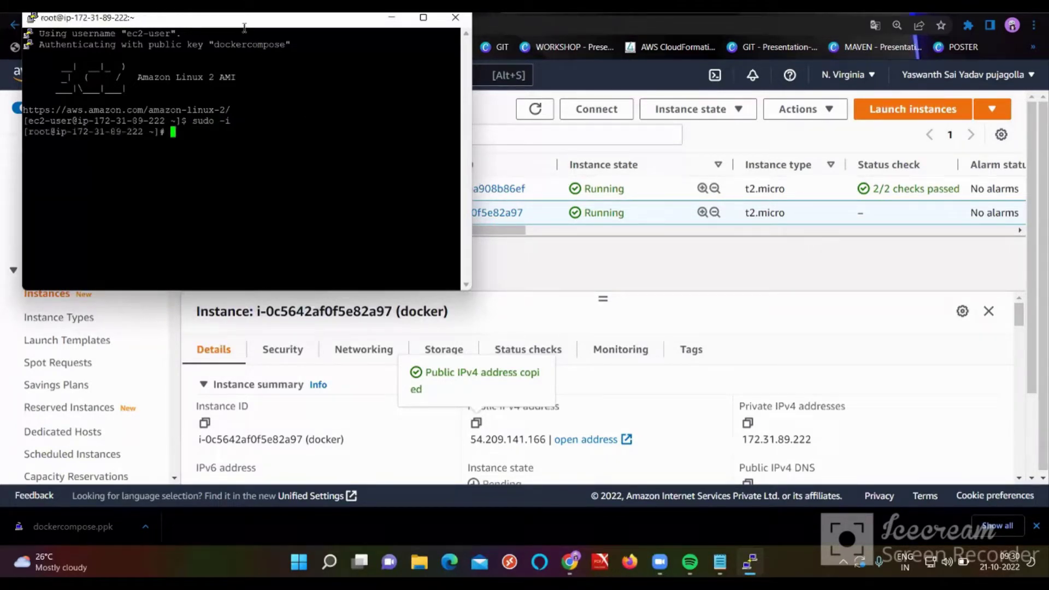
Step: Change the terminal font to Courier New, bold, 16-point and apply it
{"action": "right_click", "coordinate": [244, 29]}
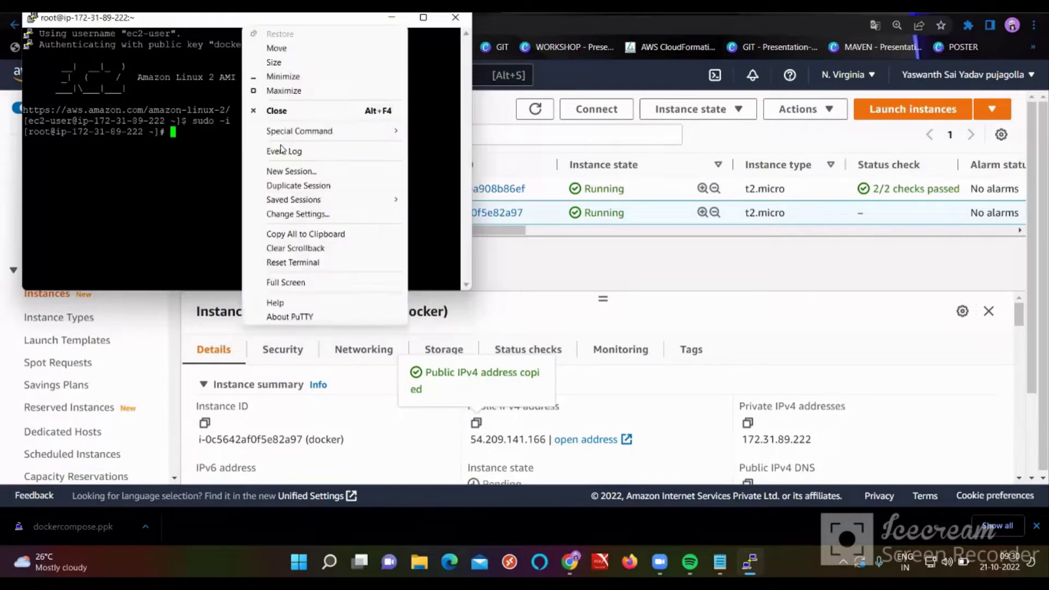
{"action": "left_click", "coordinate": [294, 213]}
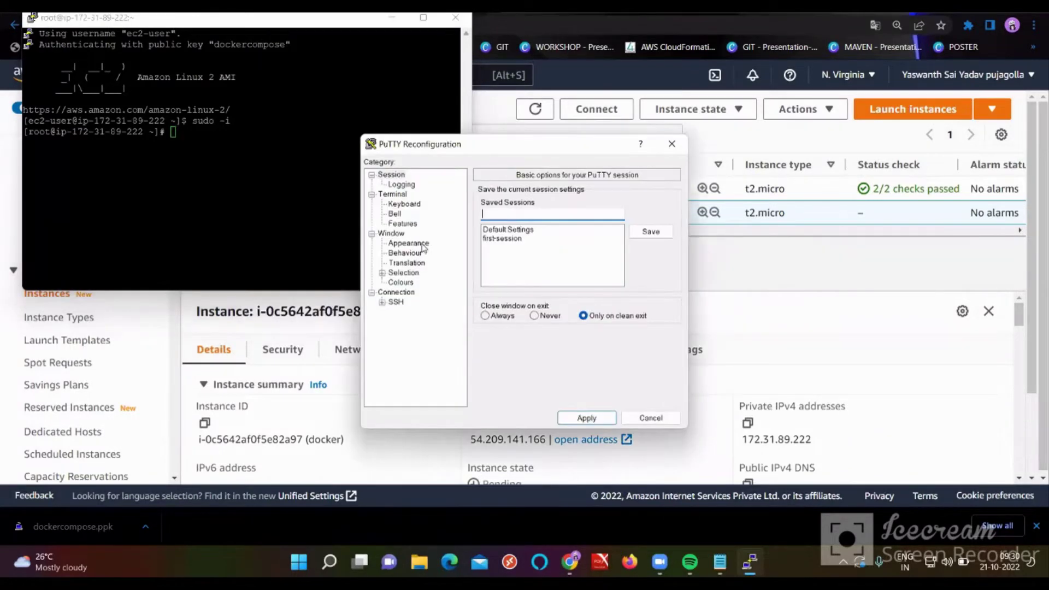
{"action": "left_click", "coordinate": [422, 244]}
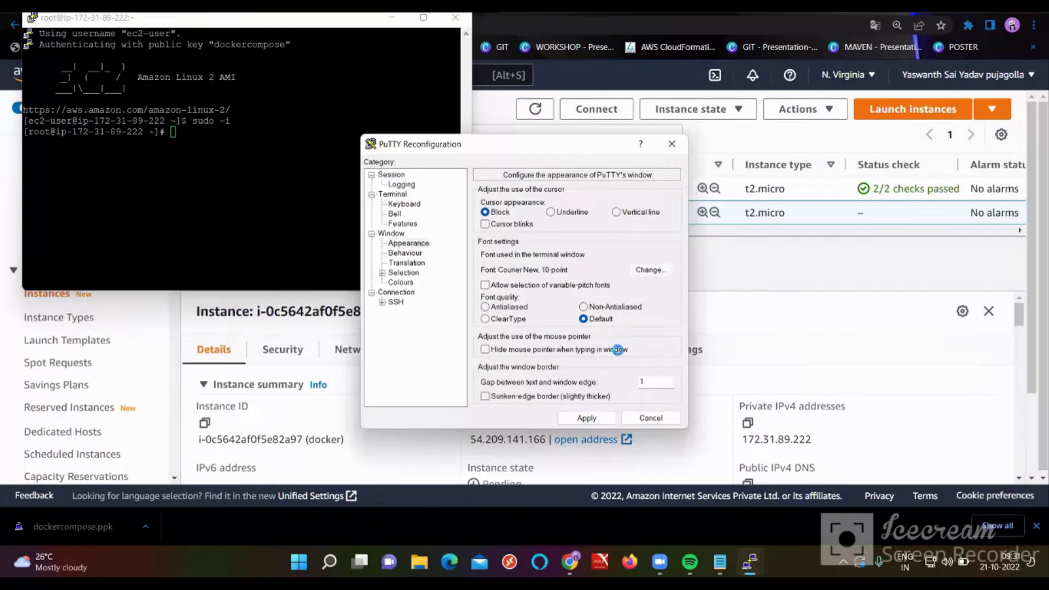
{"action": "left_click", "coordinate": [650, 270]}
{"action": "left_click", "coordinate": [573, 286]}
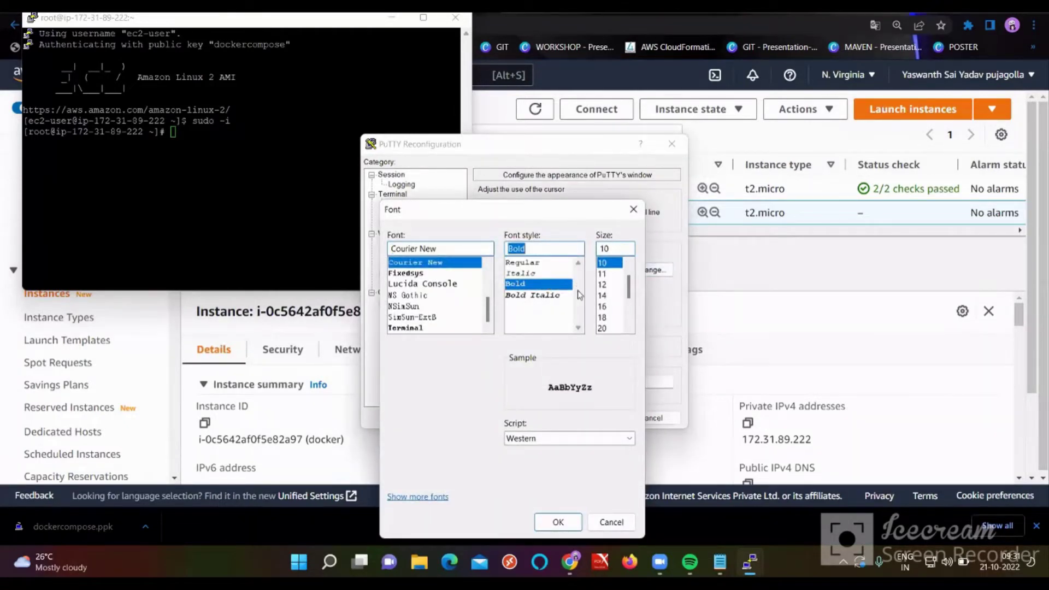
{"action": "left_click", "coordinate": [602, 308]}
{"action": "left_click", "coordinate": [559, 524]}
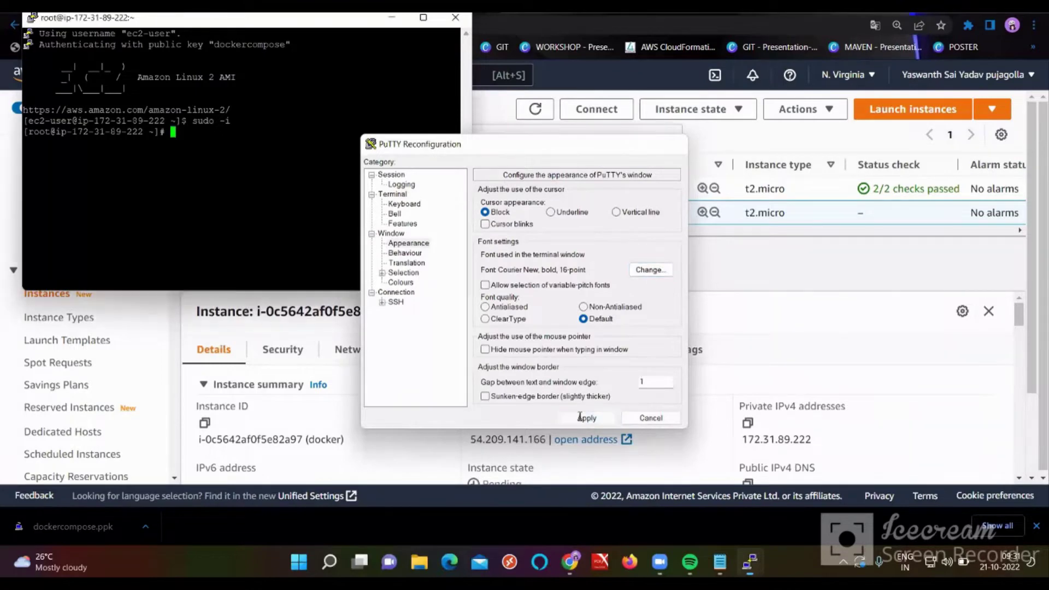
{"action": "left_click", "coordinate": [584, 418]}
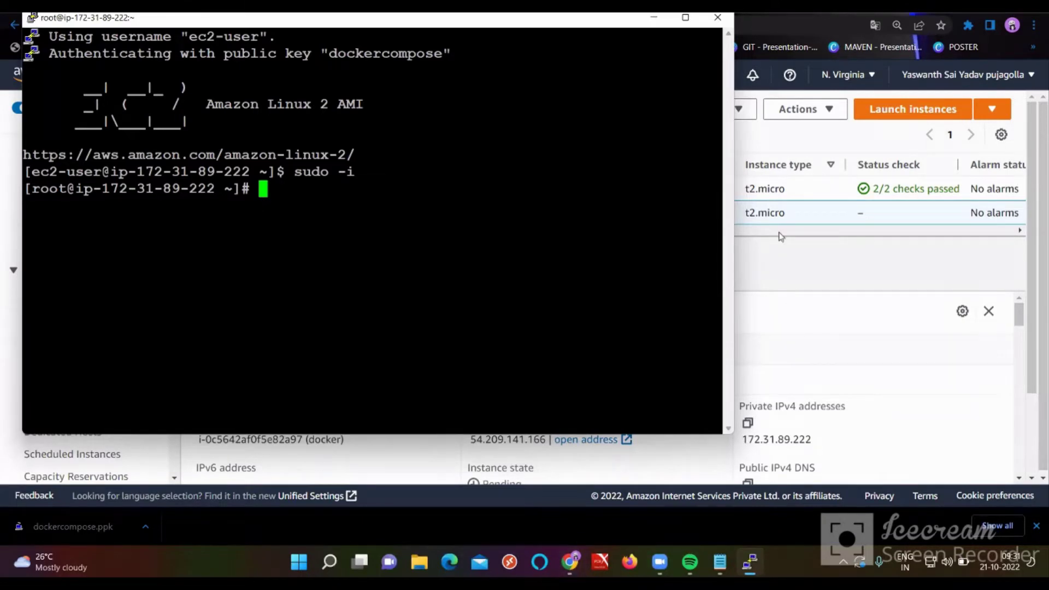
Step: Copy the docker-compose install commands from Canva page 29 and paste them into PuTTY
{"action": "key", "text": "alt+Tab"}
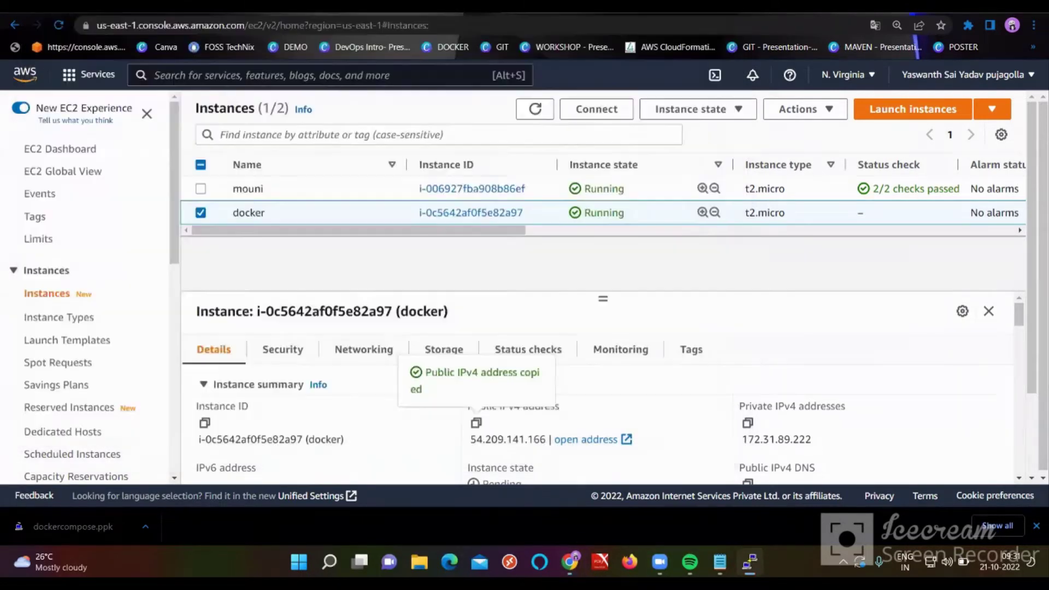
{"action": "key", "text": "ctrl+Tab"}
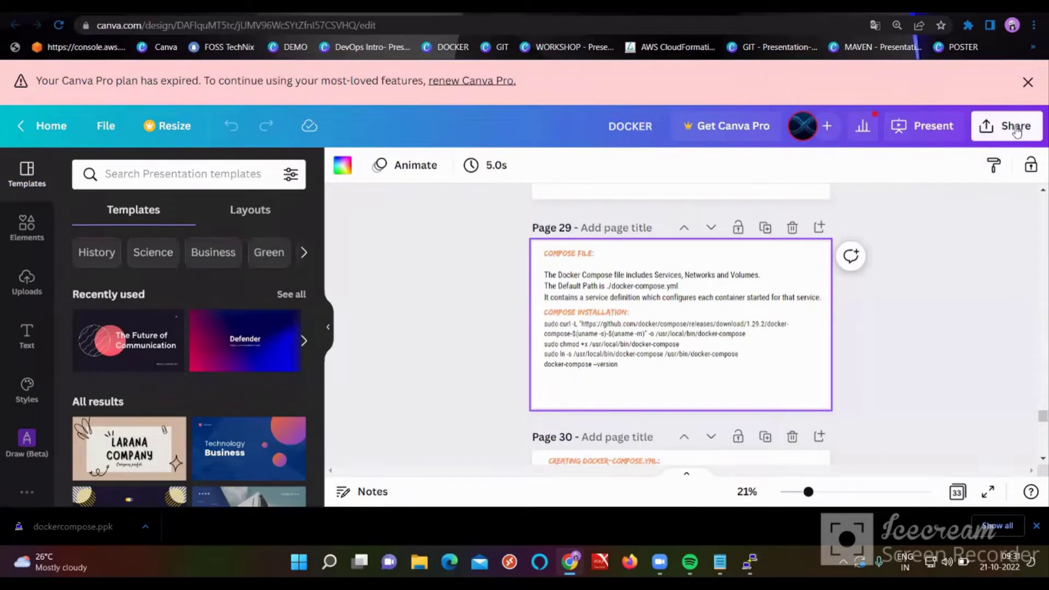
{"action": "left_click", "coordinate": [1009, 130]}
{"action": "left_click", "coordinate": [773, 413]}
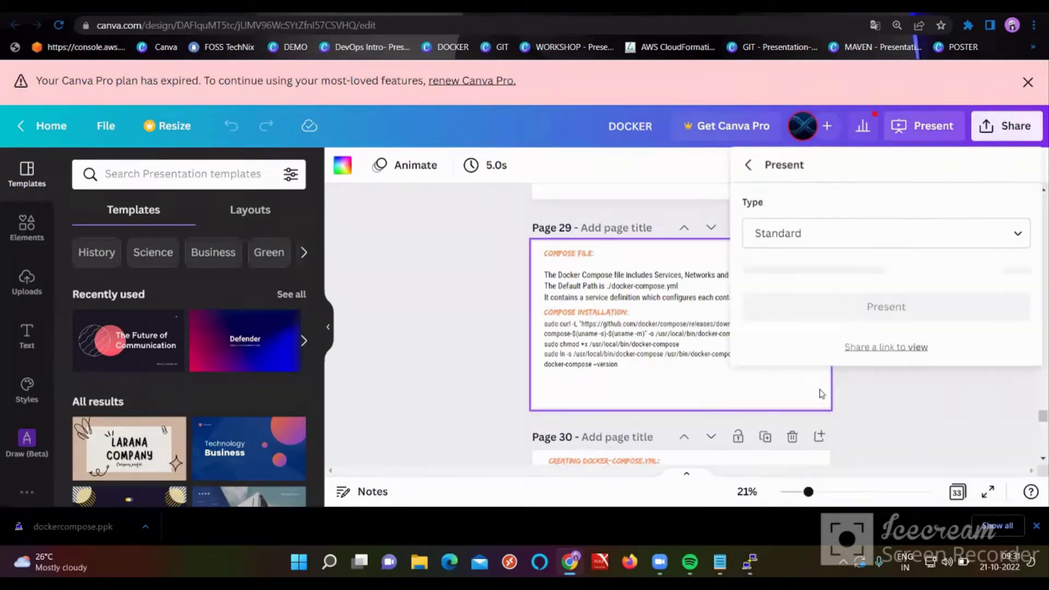
{"action": "left_click_drag", "start_coordinate": [545, 324], "coordinate": [643, 354]}
{"action": "key", "text": "ctrl+c"}
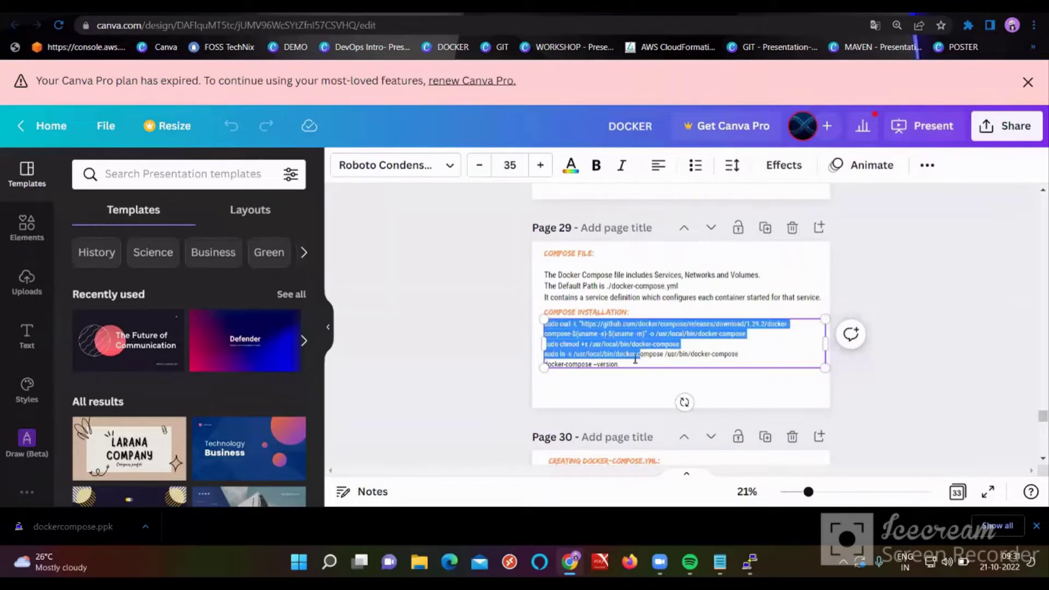
{"action": "left_click_drag", "start_coordinate": [621, 364], "coordinate": [552, 321]}
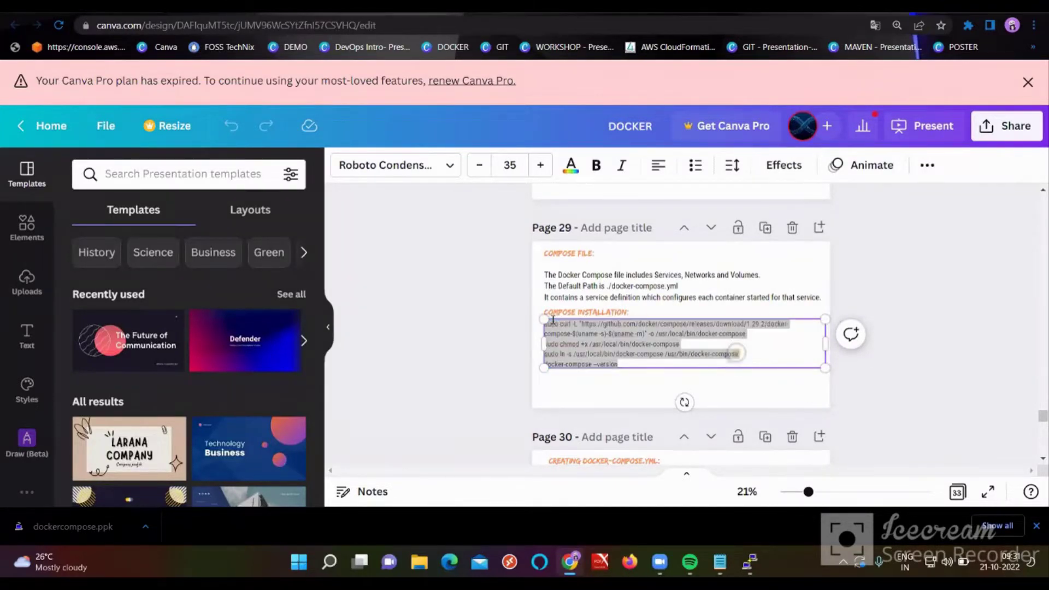
{"action": "key", "text": "alt+Tab"}
{"action": "right_click", "coordinate": [497, 290]}
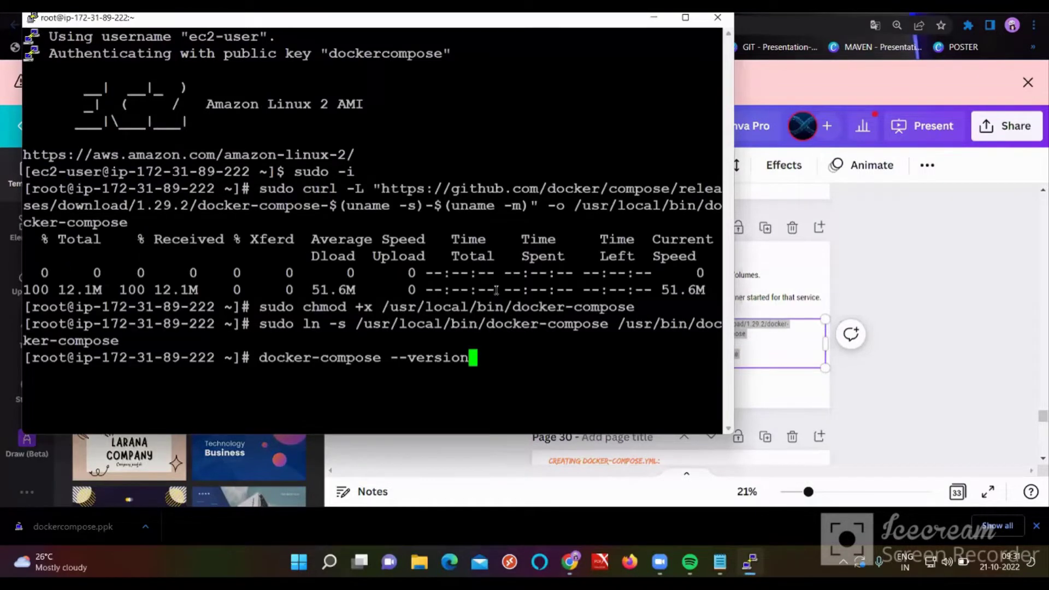
Step: Run docker-compose --version to confirm 1.29.2, then bring the Canva slides back
{"action": "key", "text": "Return"}
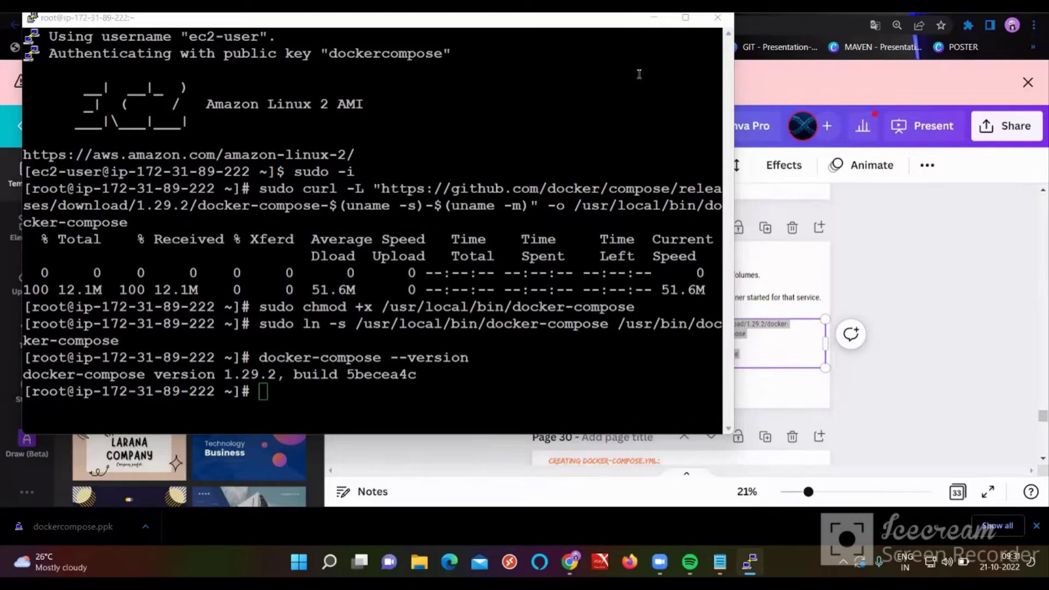
{"action": "left_click", "coordinate": [395, 389]}
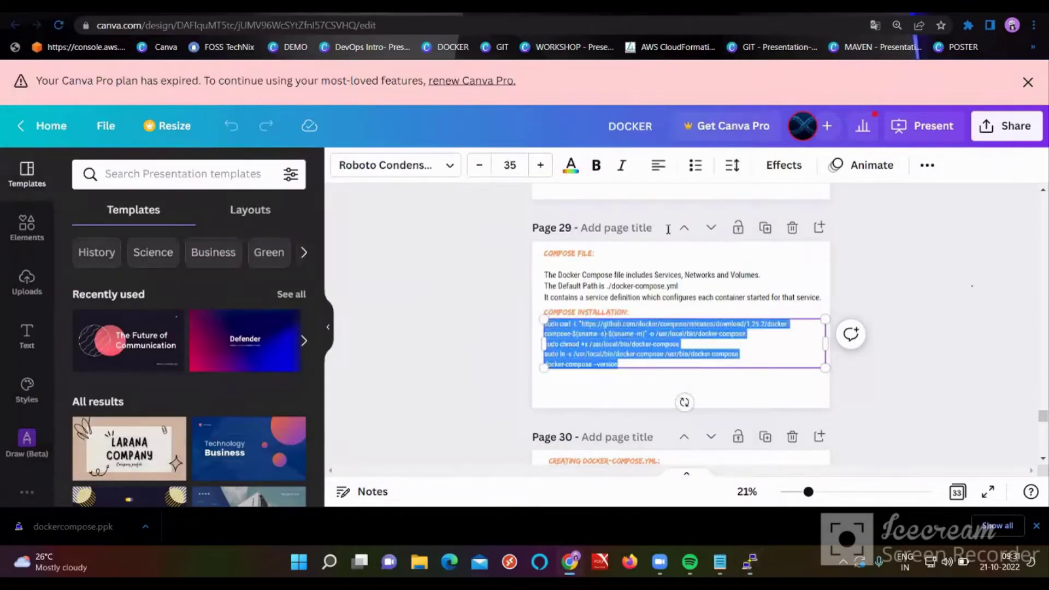
{"action": "left_click", "coordinate": [976, 291]}
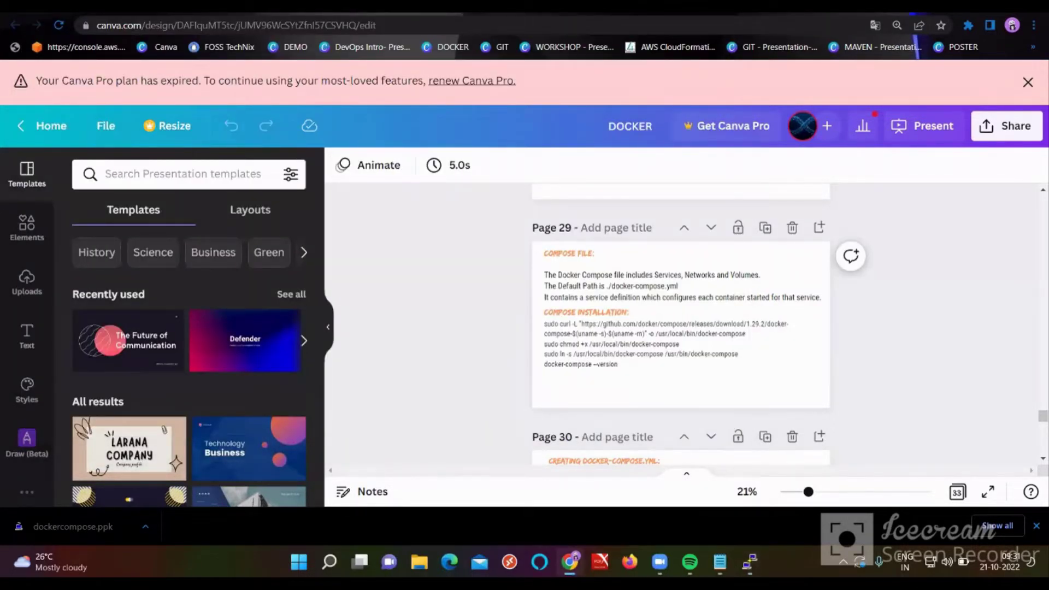
Step: Reopen the DOCKER design and zoom out to show the whole slide
{"action": "key", "text": "ctrl+Tab"}
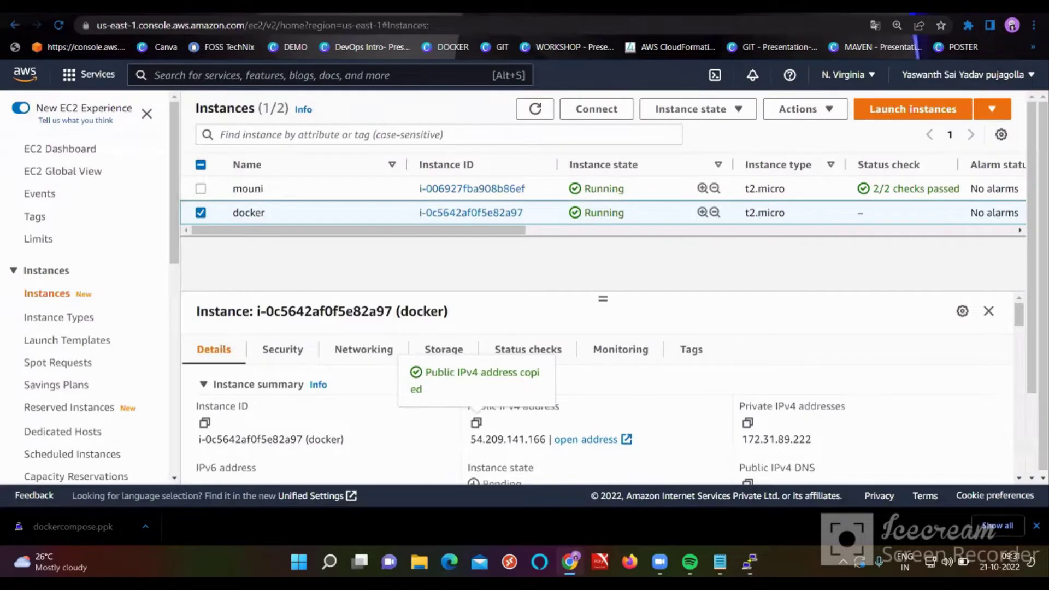
{"action": "key", "text": "ctrl+Tab"}
{"action": "left_click", "coordinate": [562, 288]}
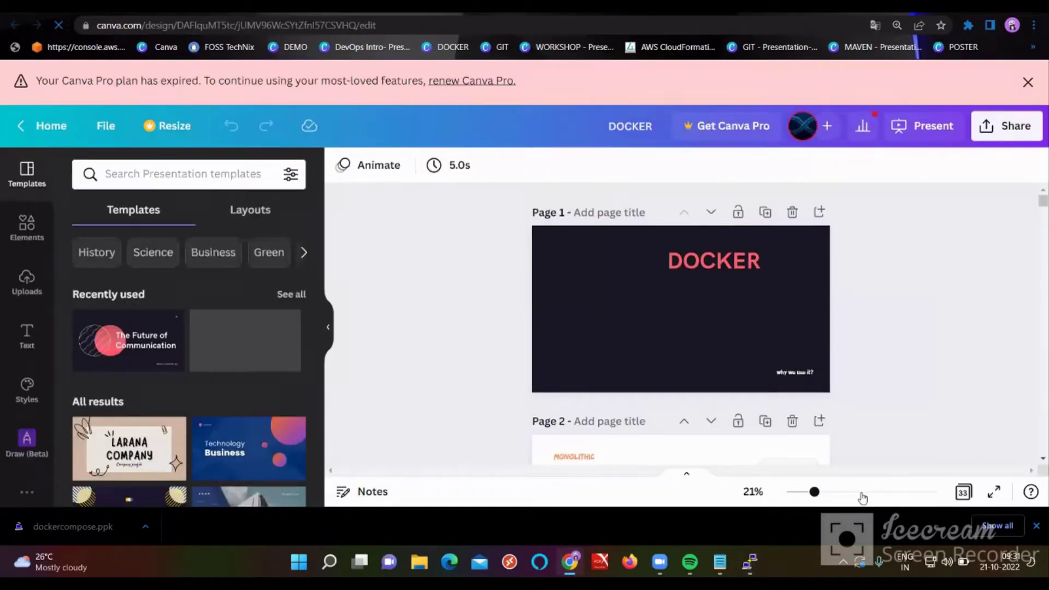
{"action": "left_click", "coordinate": [858, 493]}
{"action": "left_click", "coordinate": [842, 492]}
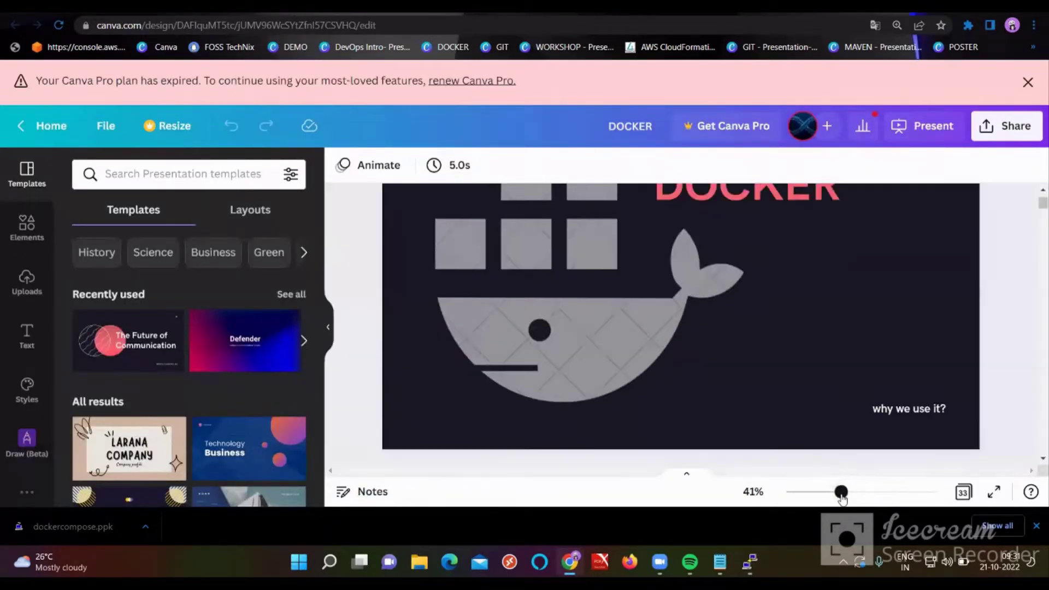
{"action": "left_click", "coordinate": [833, 494]}
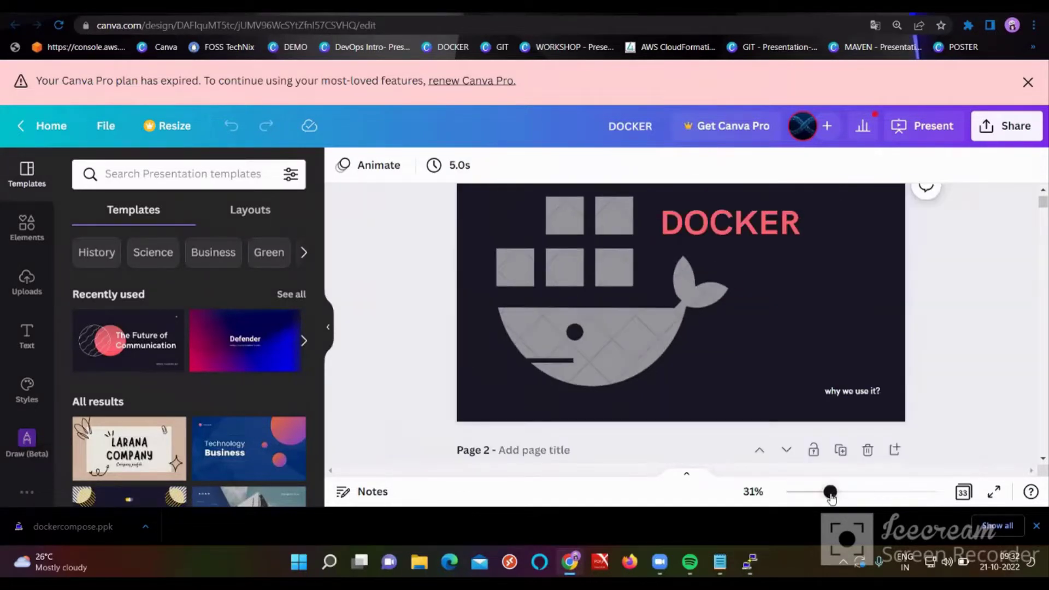
{"action": "scroll", "coordinate": [767, 366], "scroll_direction": "up", "scroll_amount": 2}
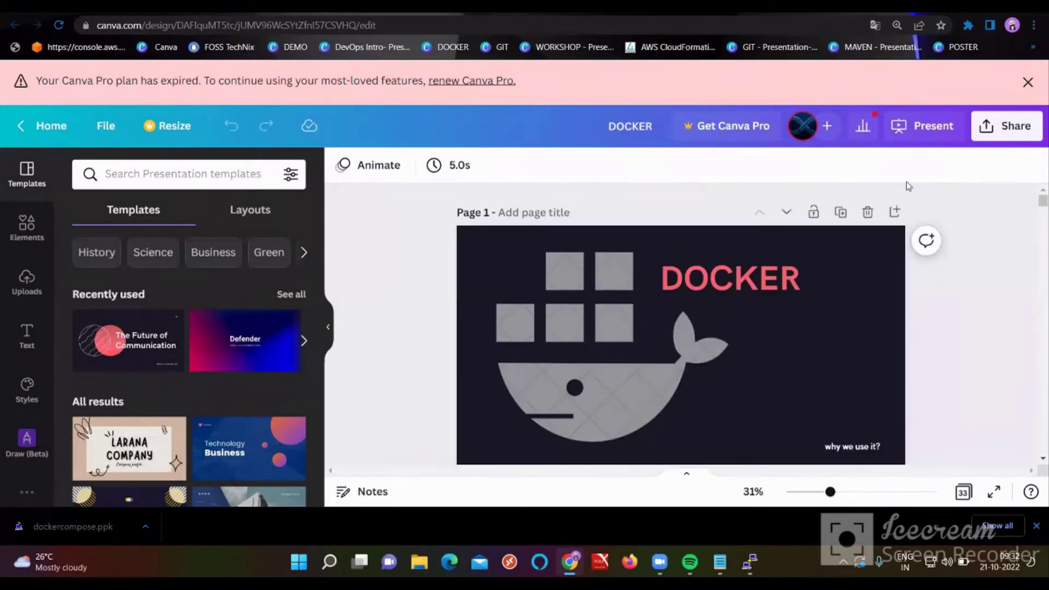
Step: Start a fullscreen presentation of the deck via Share > Present
{"action": "left_click", "coordinate": [999, 129]}
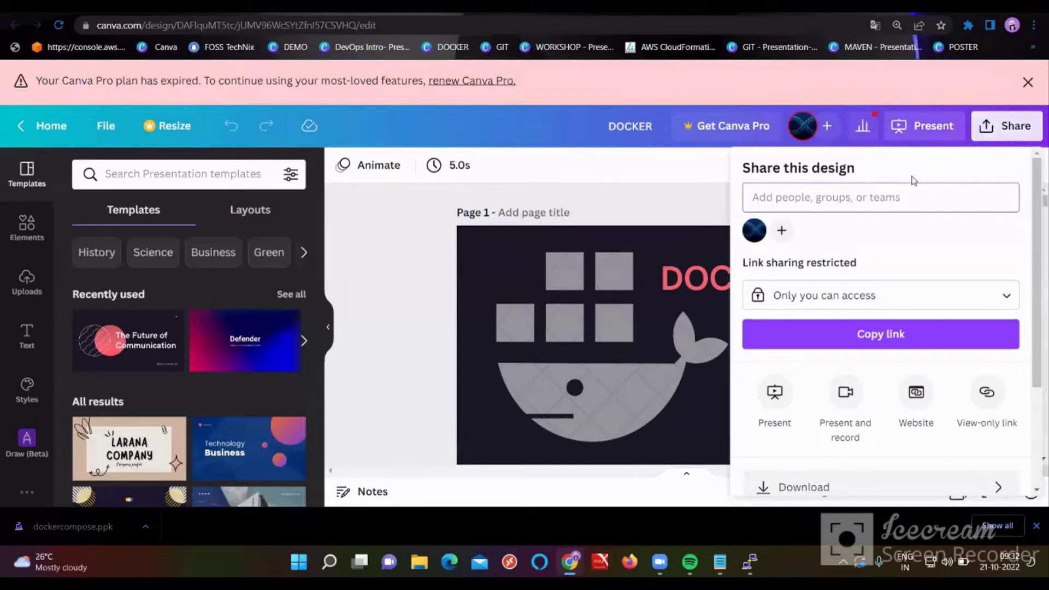
{"action": "left_click", "coordinate": [901, 128]}
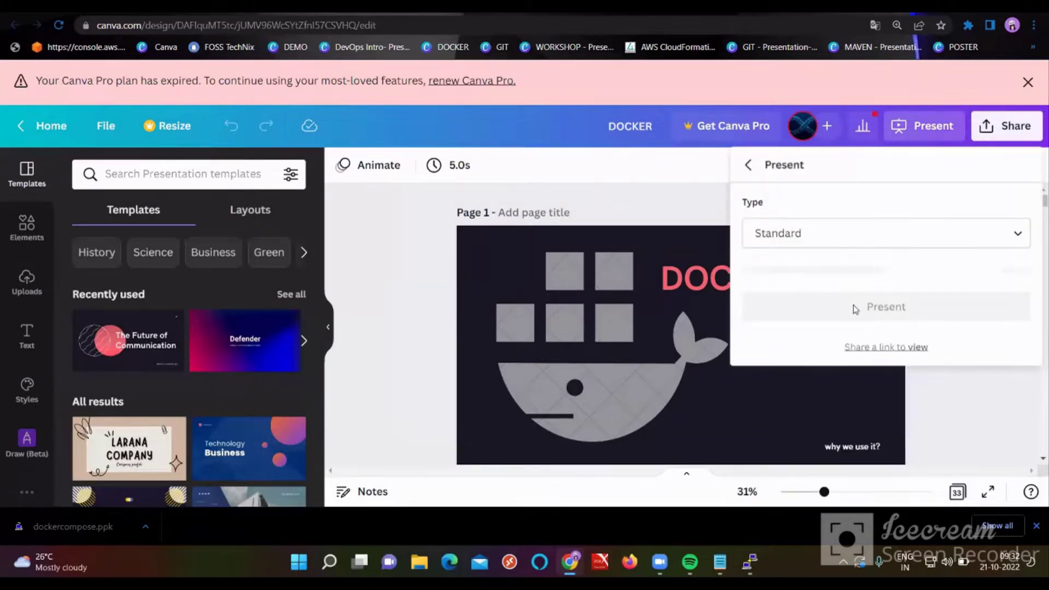
{"action": "left_click", "coordinate": [849, 367]}
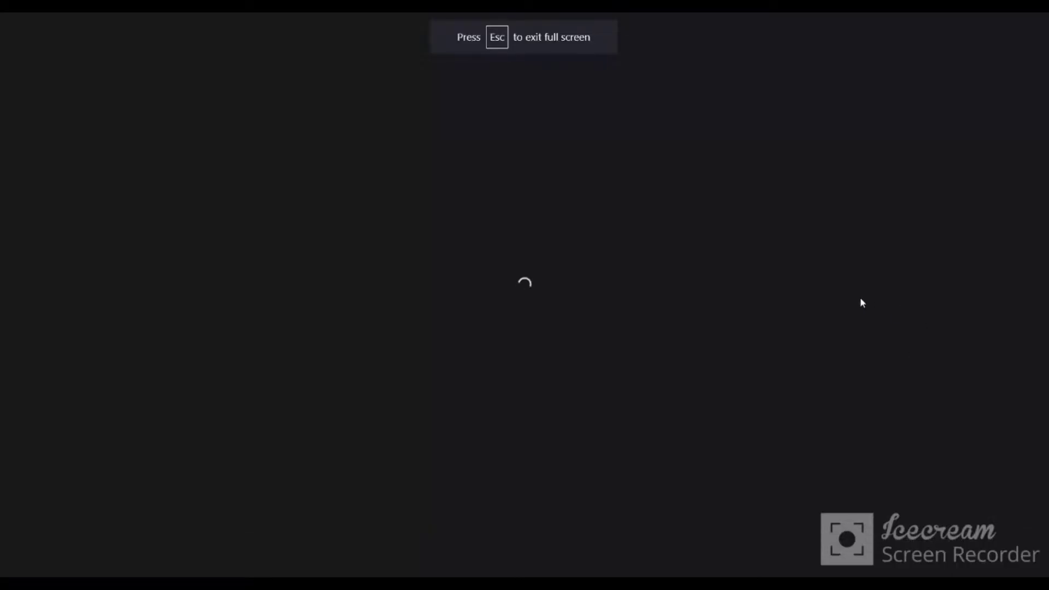
Step: Step through the Swarm and Compose slides to 'Creating docker-compose.yml'
{"action": "left_click", "coordinate": [958, 282]}
{"action": "left_click", "coordinate": [957, 279]}
{"action": "left_click", "coordinate": [957, 280]}
{"action": "left_click", "coordinate": [957, 279]}
{"action": "left_click", "coordinate": [957, 279]}
{"action": "left_click", "coordinate": [957, 279]}
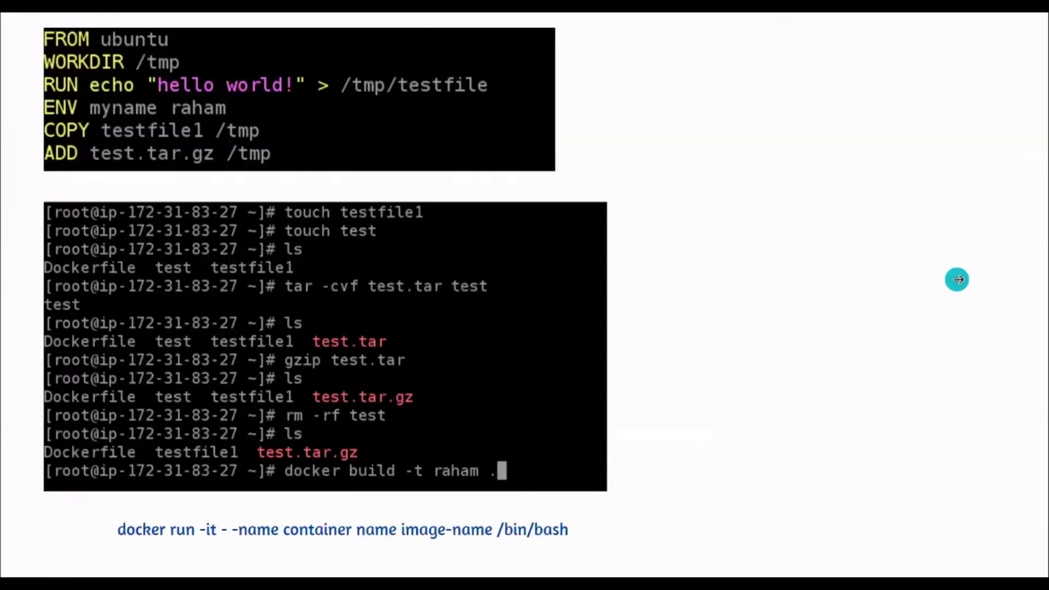
{"action": "left_click", "coordinate": [957, 279]}
{"action": "left_click", "coordinate": [957, 279]}
{"action": "left_click", "coordinate": [957, 279]}
{"action": "left_click", "coordinate": [957, 279]}
{"action": "left_click", "coordinate": [956, 279]}
{"action": "left_click", "coordinate": [957, 279]}
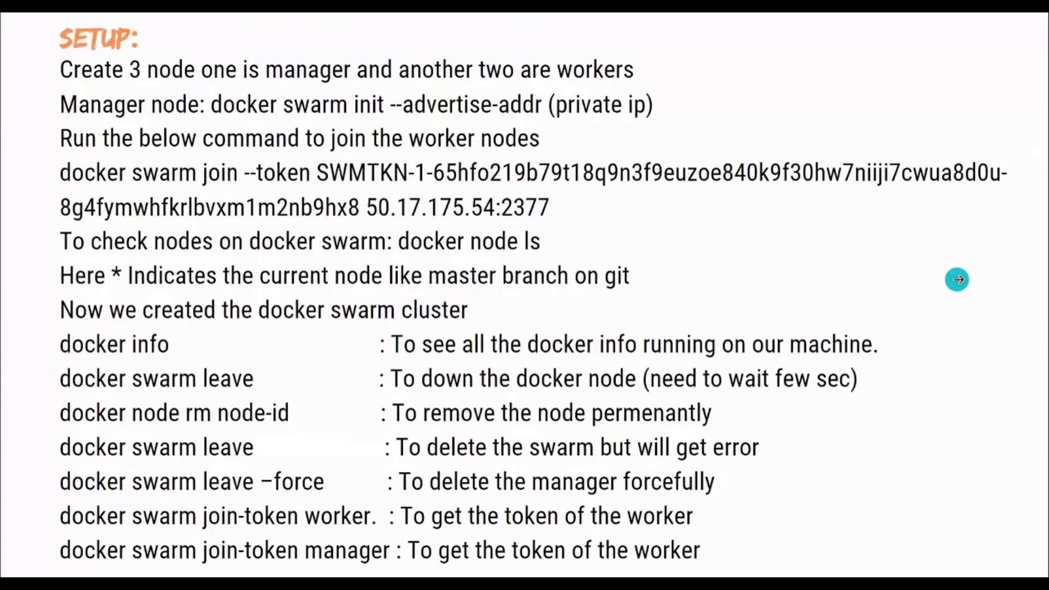
{"action": "left_click", "coordinate": [957, 279]}
{"action": "left_click", "coordinate": [957, 279]}
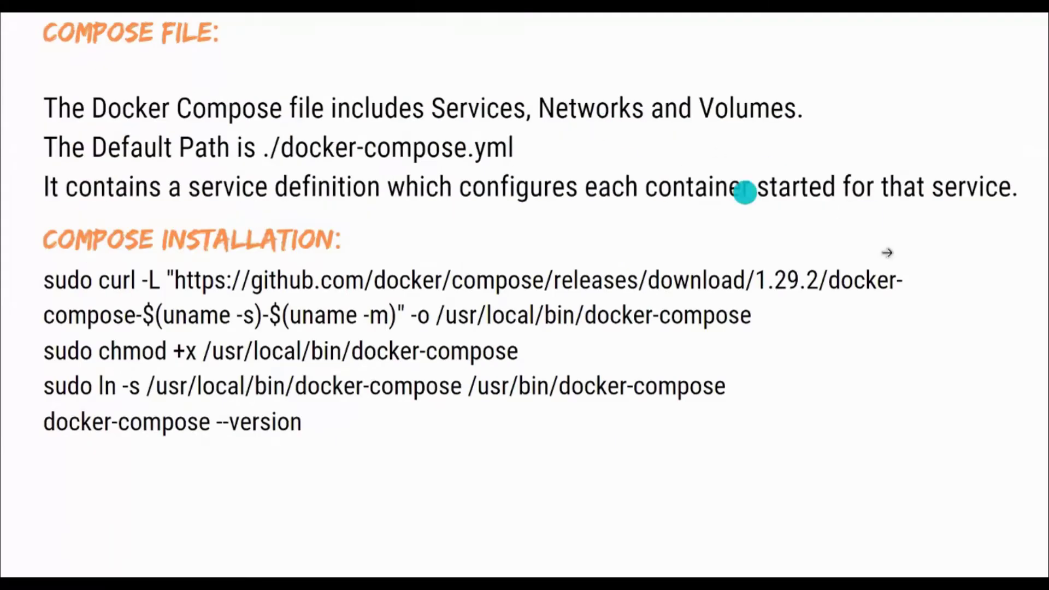
{"action": "key", "text": "Right"}
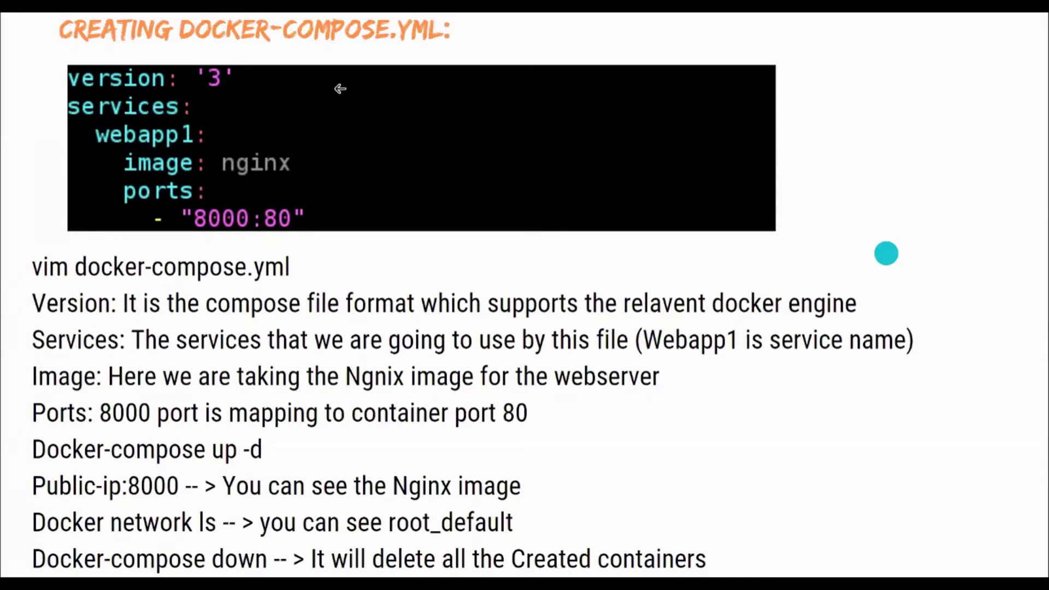
{"action": "left_click", "coordinate": [340, 88]}
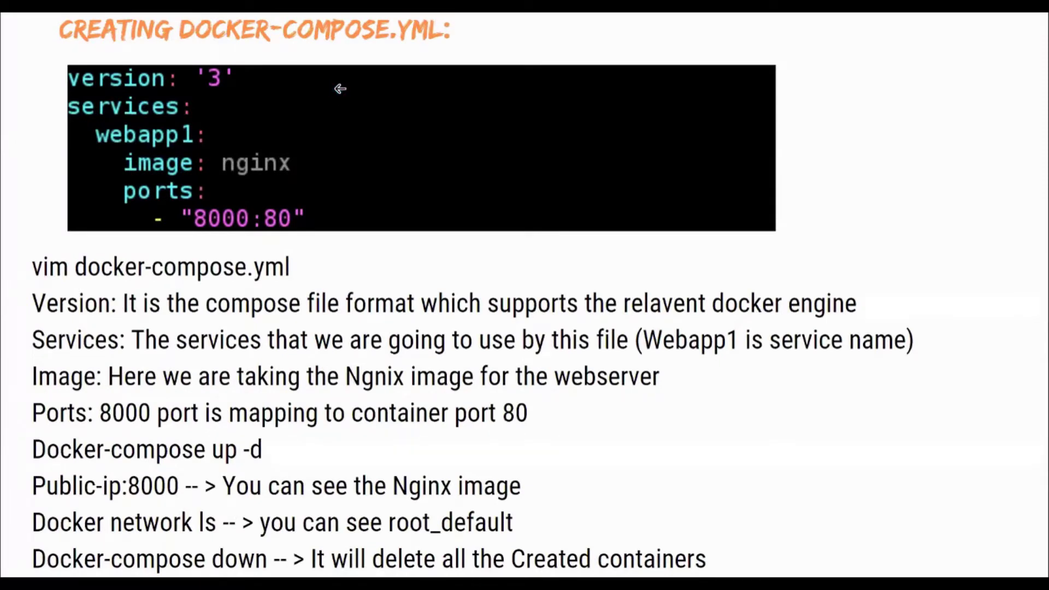
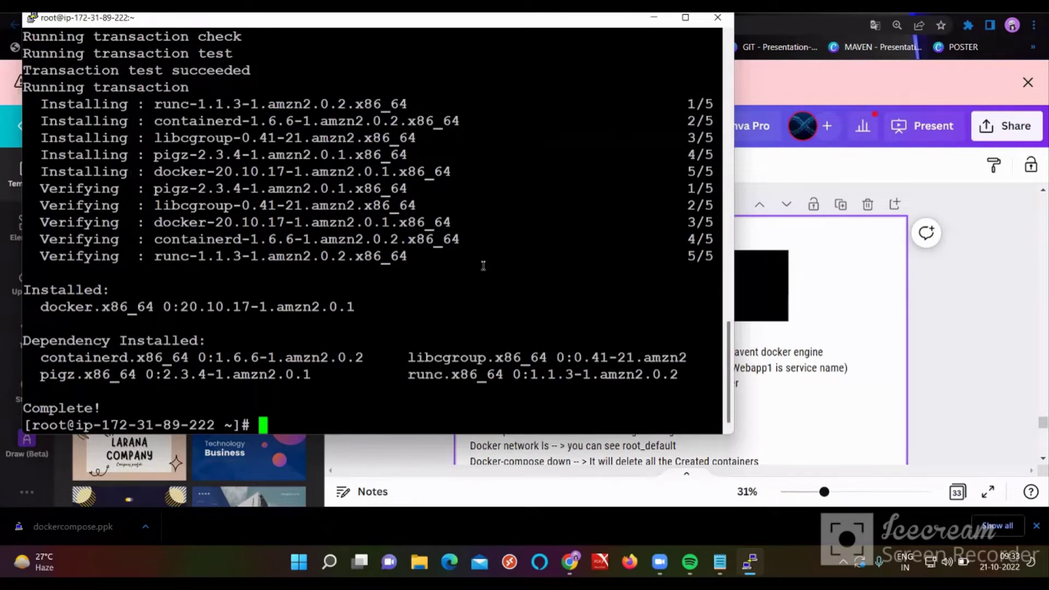
Step: Start the Docker service, confirm Docker 20.10.17 is installed, and clear the terminal
{"action": "type", "text": "systemctl"}
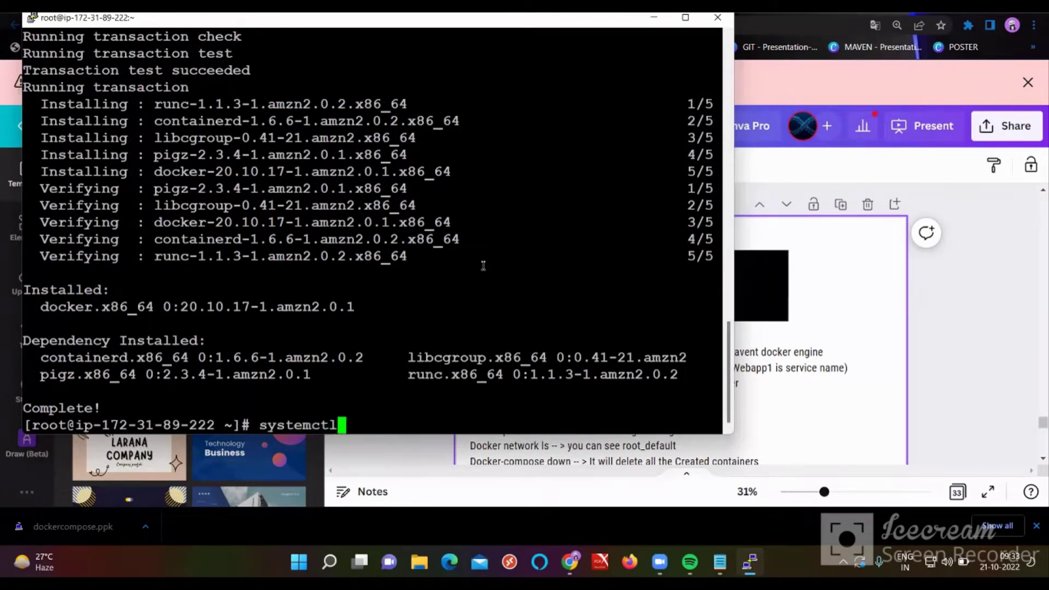
{"action": "type", "text": " start docker"}
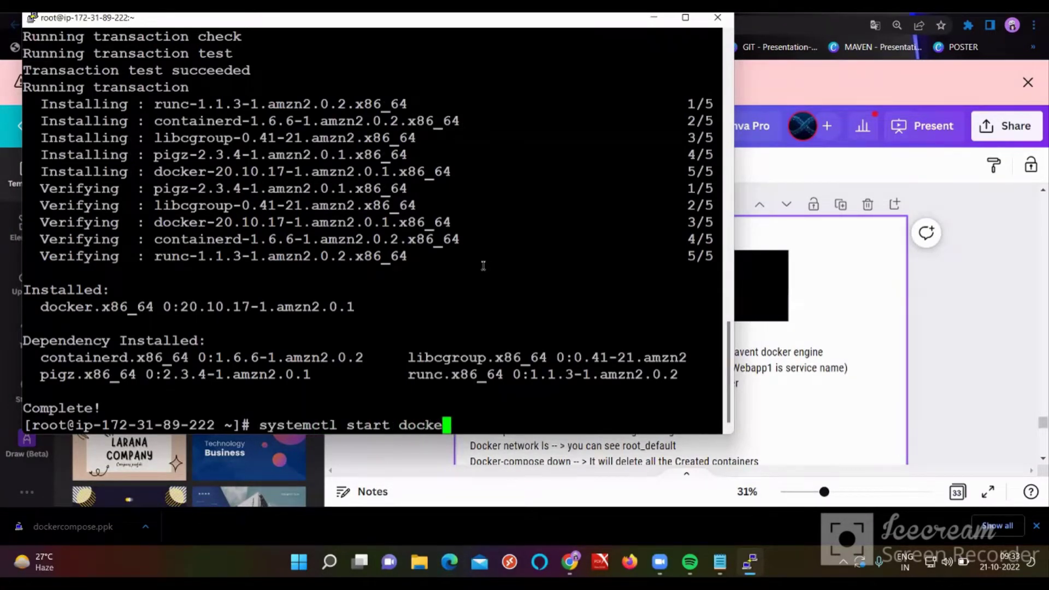
{"action": "key", "text": "Return"}
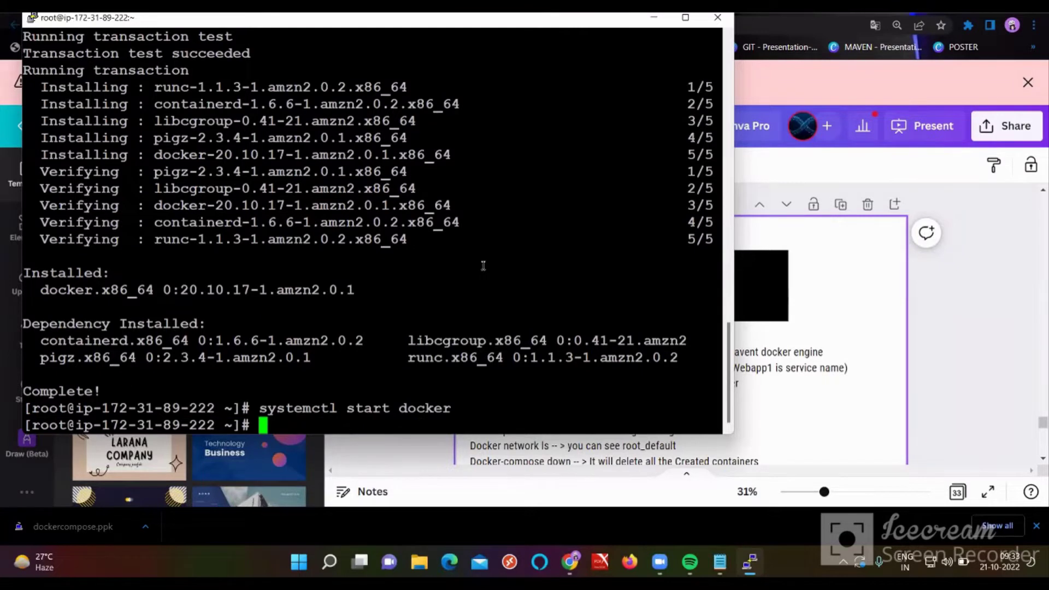
{"action": "type", "text": "docke"}
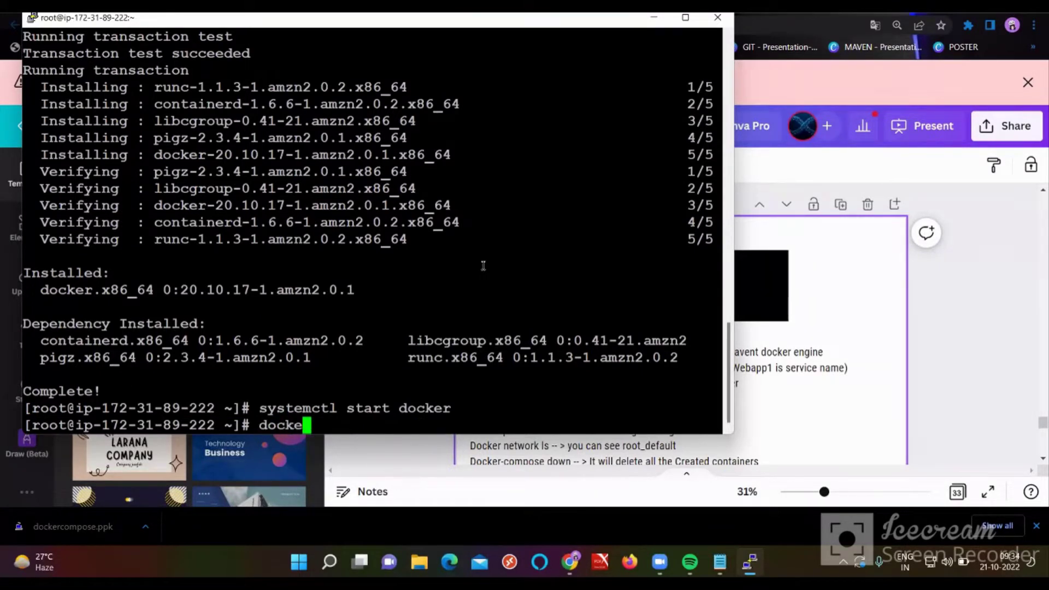
{"action": "type", "text": "r version"}
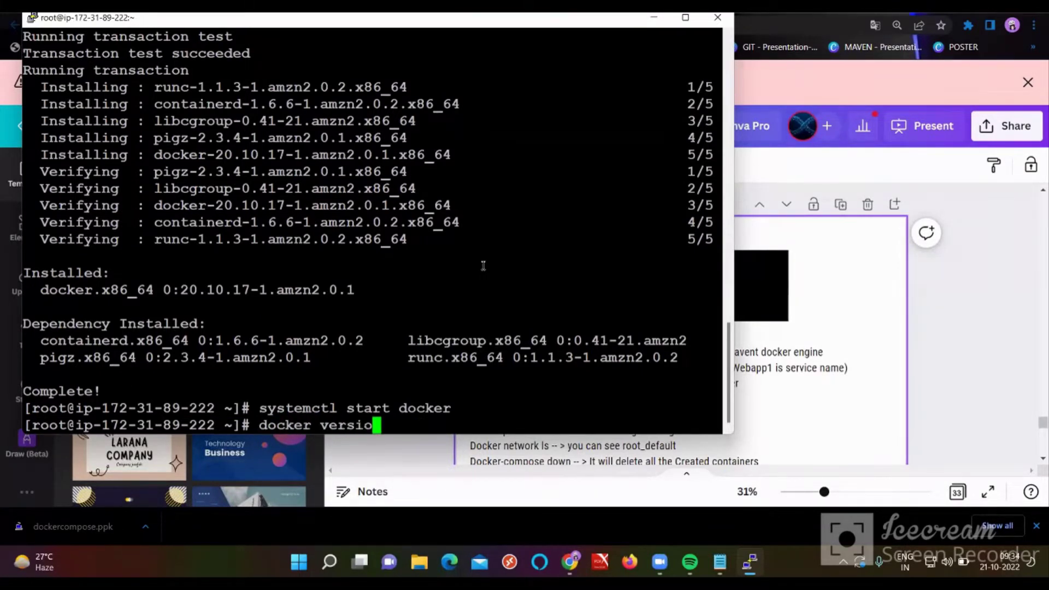
{"action": "key", "text": "Return"}
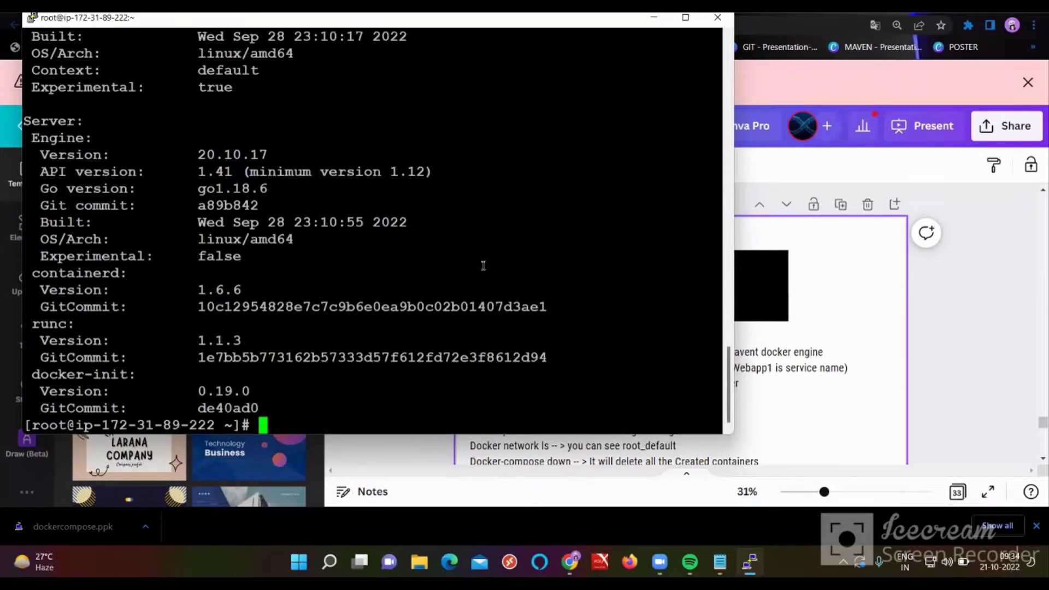
{"action": "key", "text": "ctrl+l"}
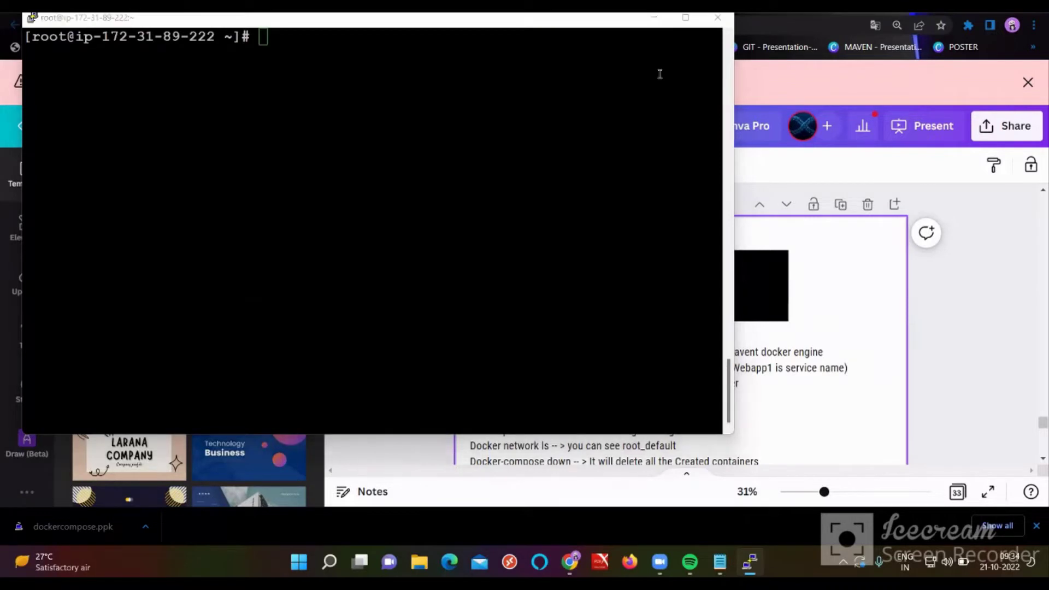
{"action": "left_click", "coordinate": [660, 74]}
Step: In full screen, write docker-compose.yml with service swiggy1 using nginx and ports "8000:80"
{"action": "key", "text": "alt+Return"}
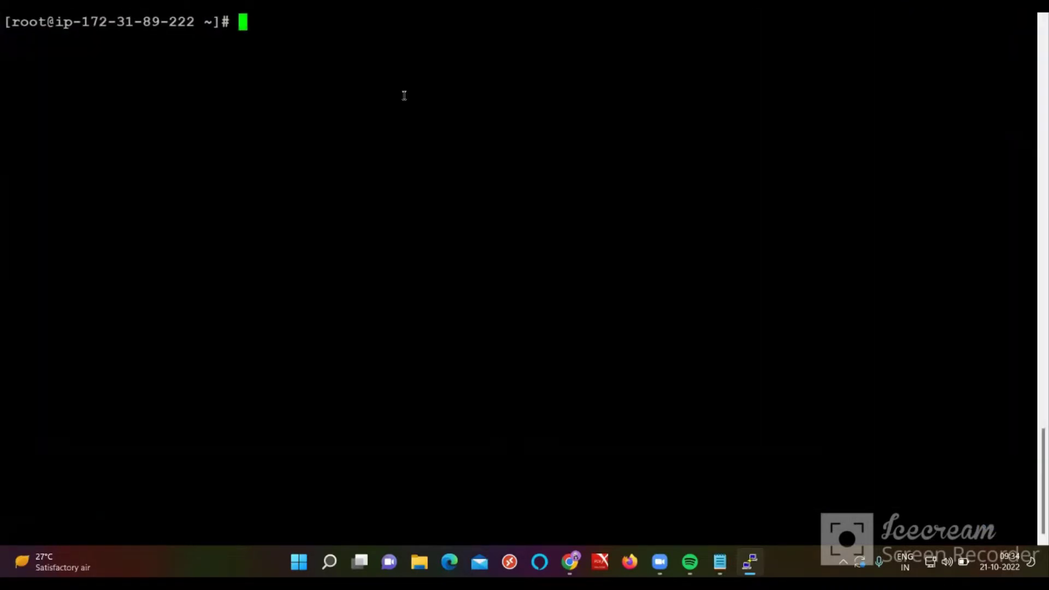
{"action": "type", "text": "vim do"}
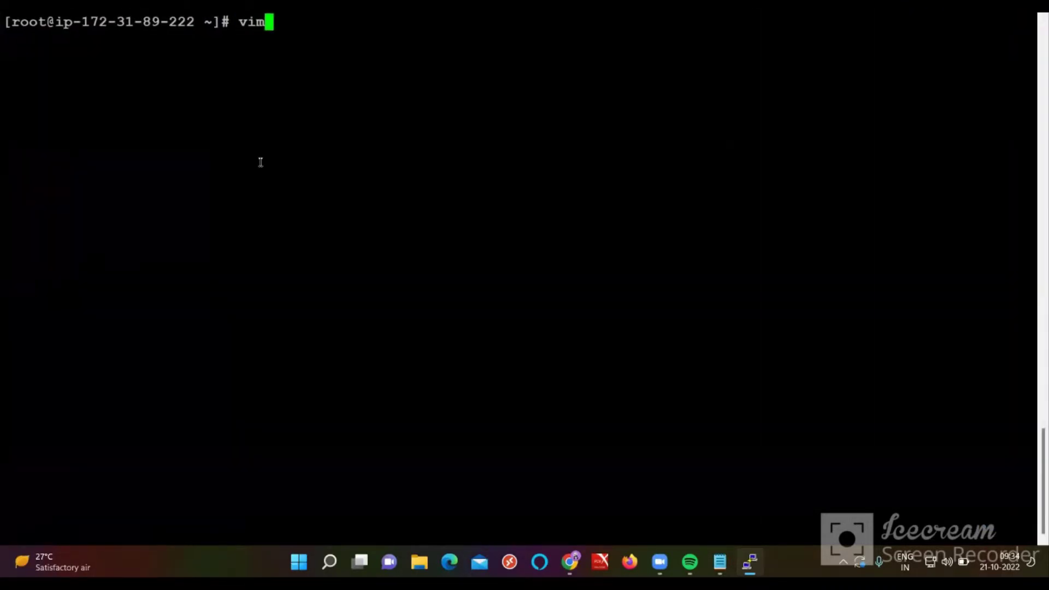
{"action": "type", "text": "cker"}
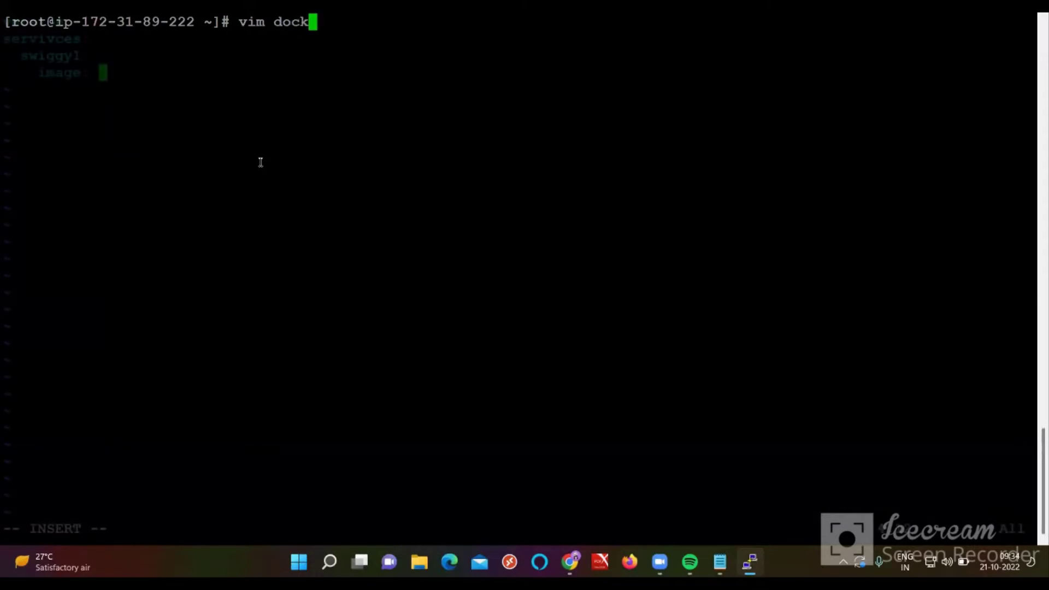
{"action": "type", "text": "nginx"}
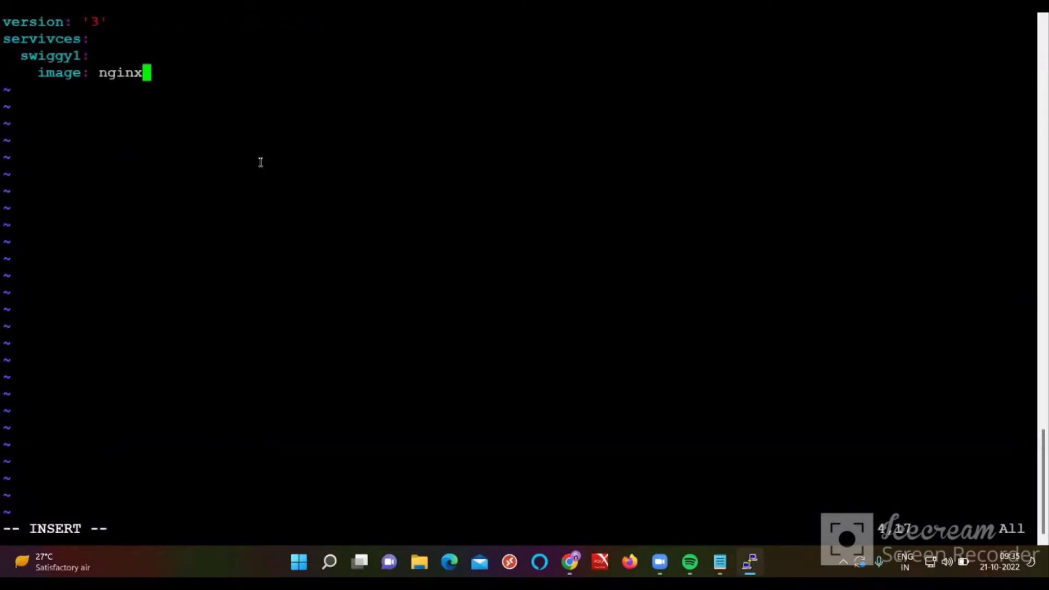
{"action": "key", "text": "Return"}
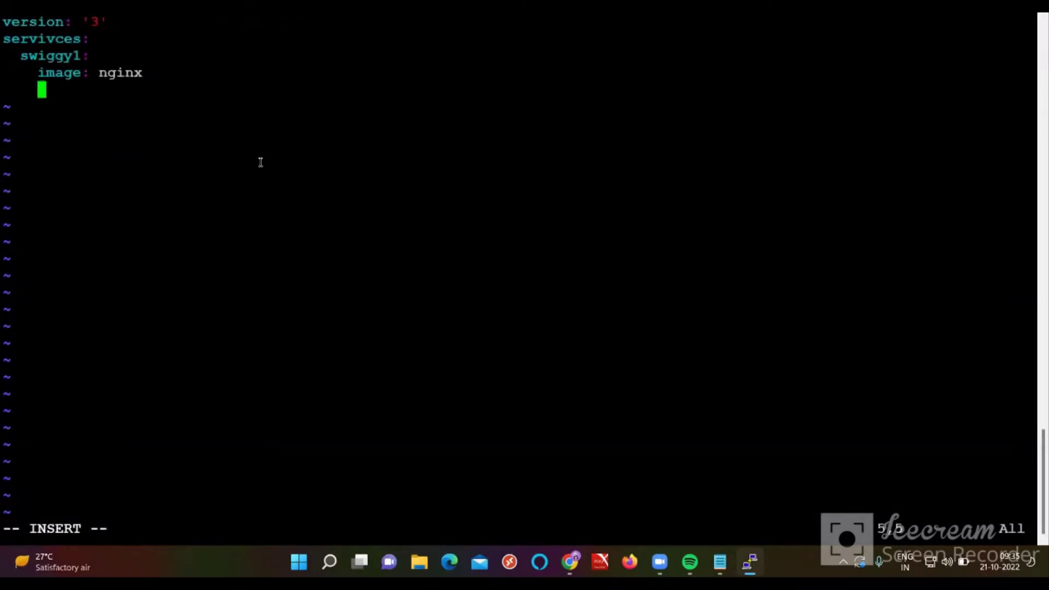
{"action": "type", "text": "-"}
{"action": "key", "text": "BackSpace"}
{"action": "key", "text": "BackSpace"}
{"action": "type", "text": "ports:"}
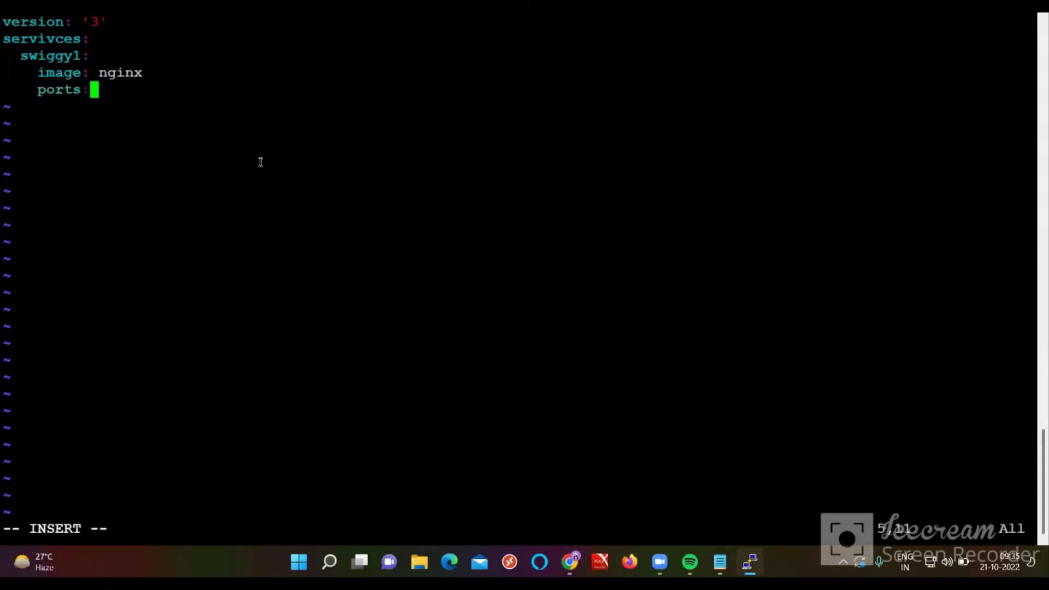
{"action": "key", "text": "Return"}
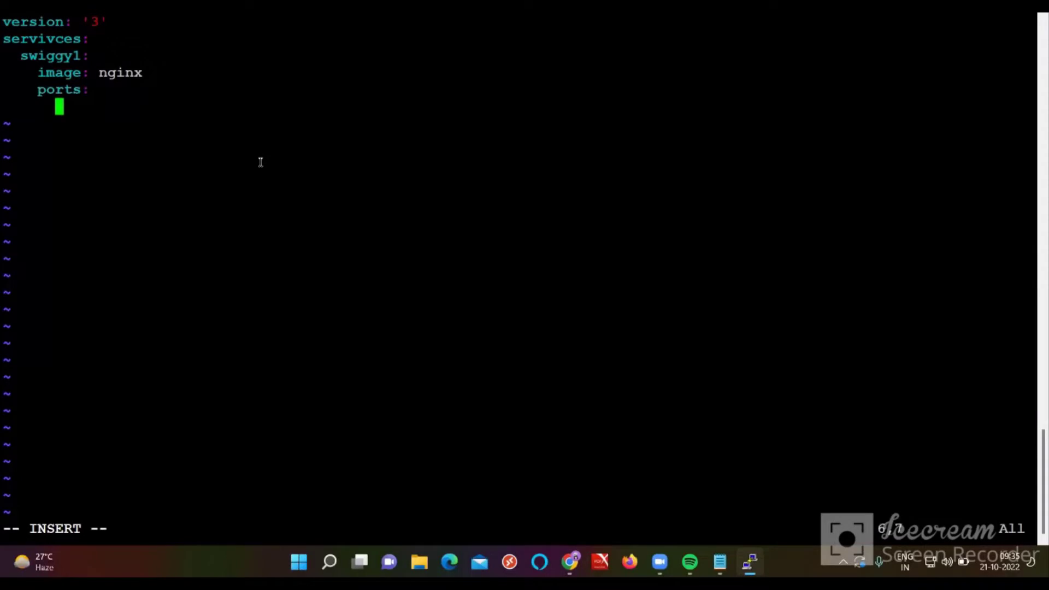
{"action": "type", "text": "- \"8000"}
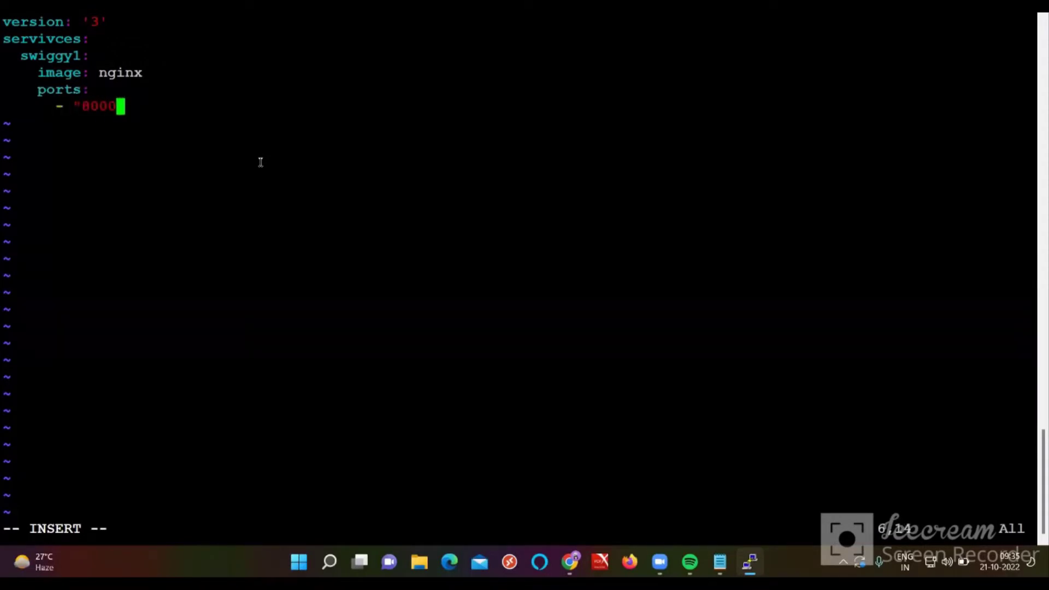
{"action": "type", "text": ":80"}
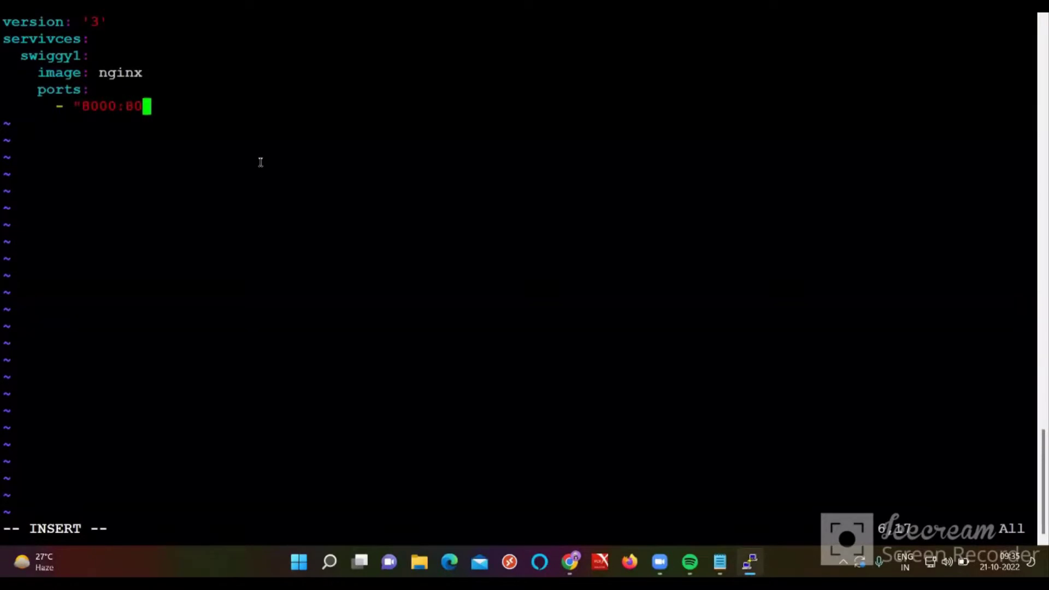
{"action": "type", "text": "\""}
{"action": "key", "text": "Escape"}
{"action": "type", "text": ":wq"}
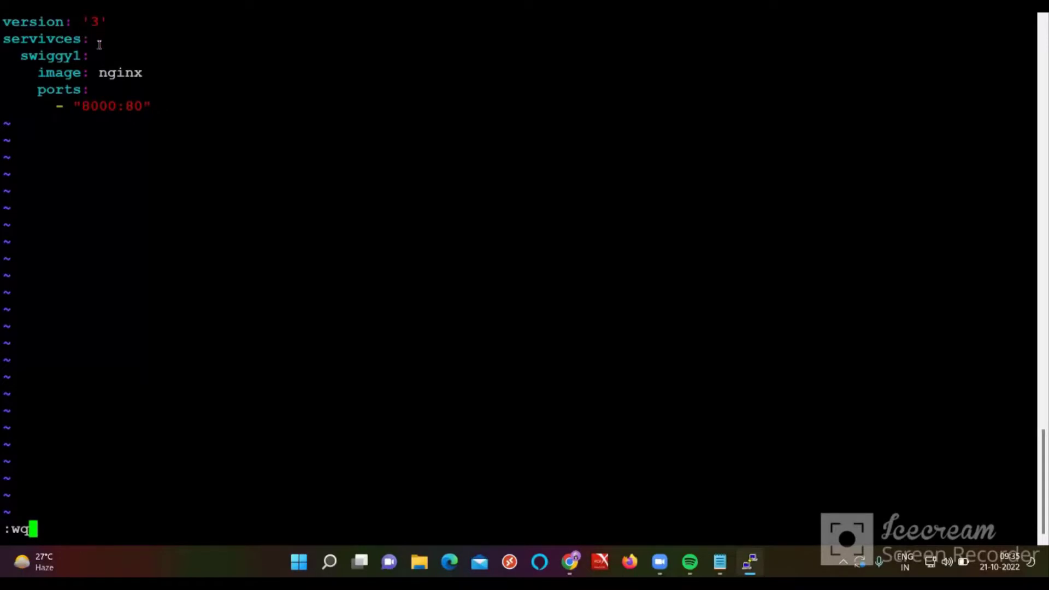
Step: Correct the misspelled 'servivces' to 'services' and save the compose file with :wq
{"action": "key", "text": "Escape"}
{"action": "key", "text": "Up"}
{"action": "key", "text": "Up"}
{"action": "key", "text": "Up"}
{"action": "key", "text": "Up"}
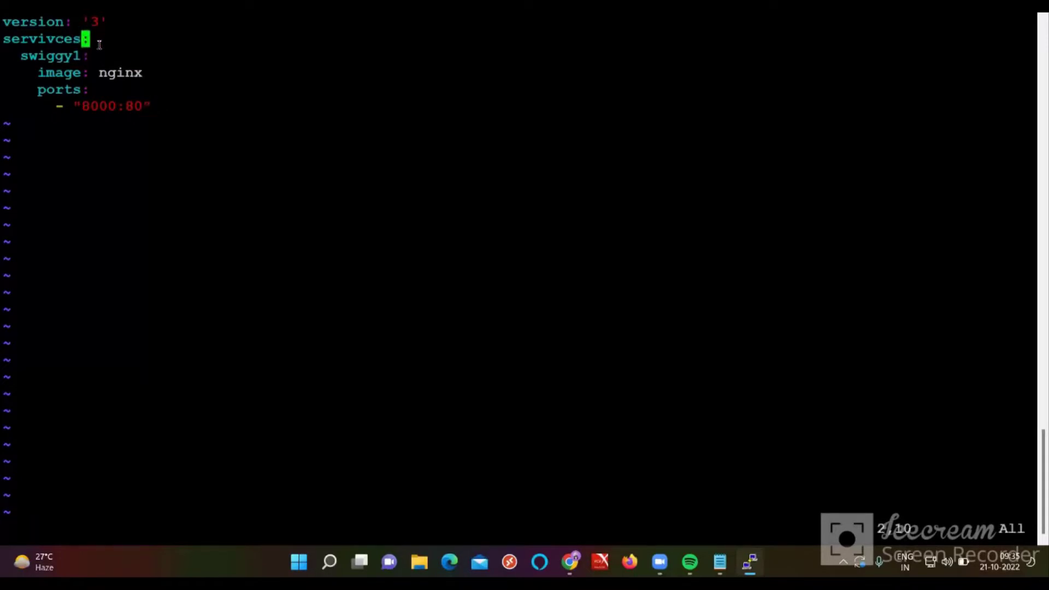
{"action": "key", "text": "Left"}
{"action": "key", "text": "Left"}
{"action": "key", "text": "Left"}
{"action": "key", "text": "i"}
{"action": "key", "text": "Delete"}
{"action": "key", "text": "Delete"}
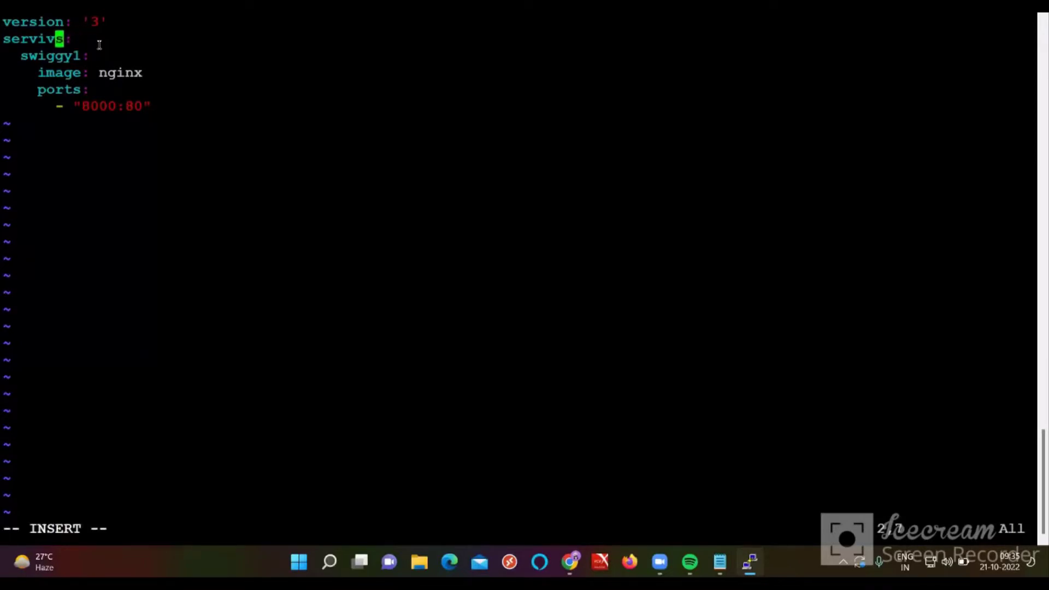
{"action": "key", "text": "BackSpace"}
{"action": "type", "text": "ce"}
{"action": "key", "text": "Escape"}
{"action": "key", "text": "w"}
{"action": "key", "text": "q"}
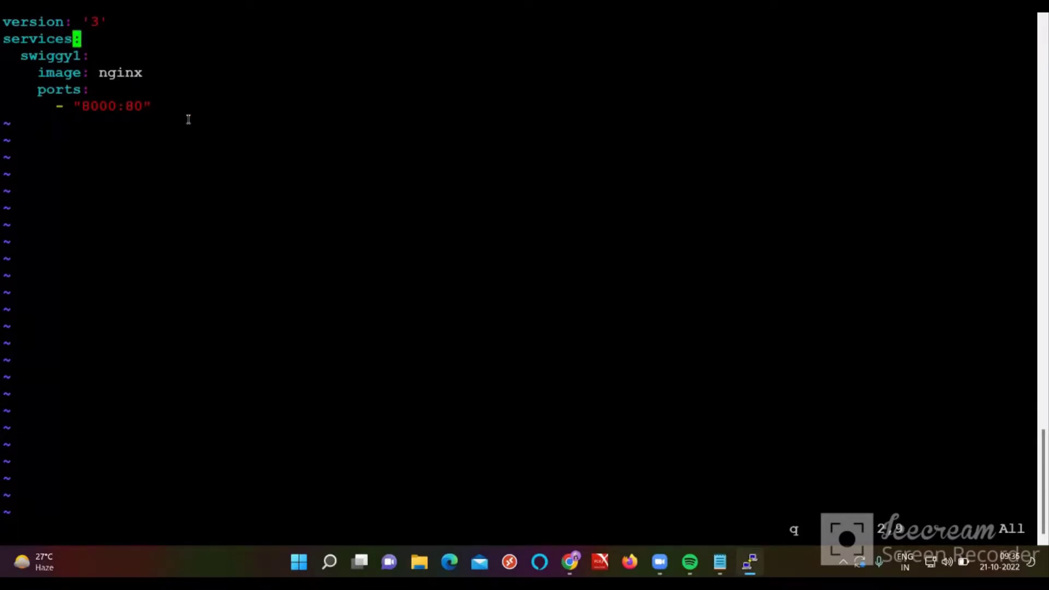
{"action": "key", "text": "Escape"}
{"action": "key", "text": "shift+colon"}
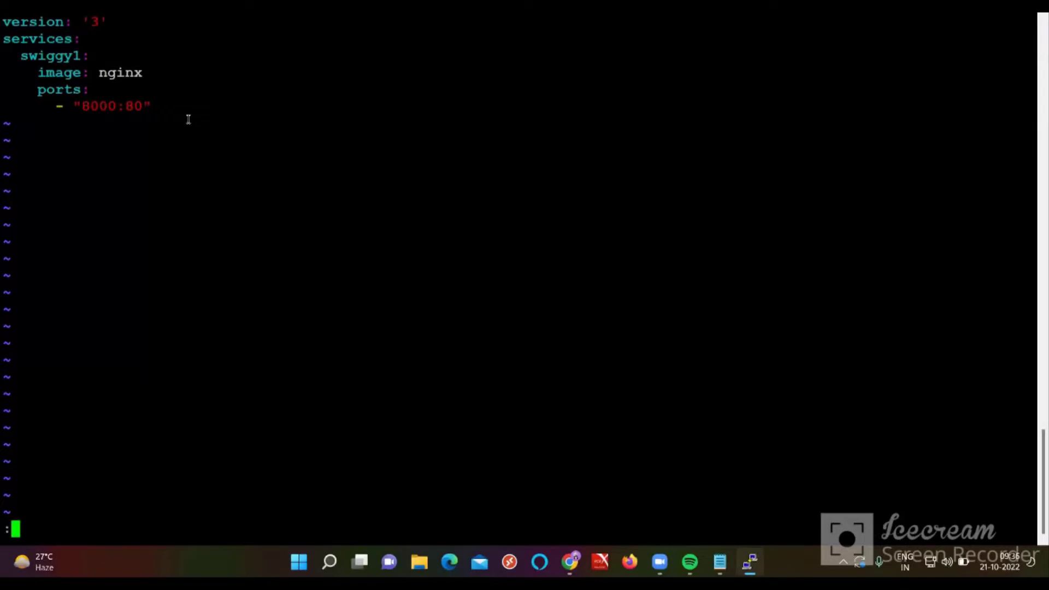
{"action": "type", "text": "wq"}
{"action": "key", "text": "Return"}
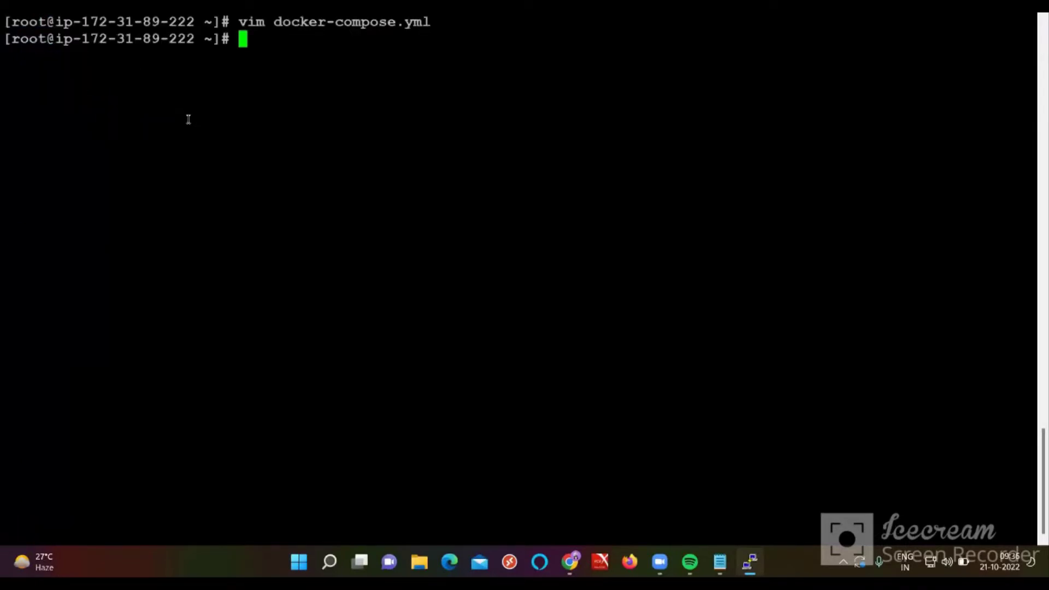
Step: Run docker-compose up -d to start the swiggy1 nginx service in the background
{"action": "type", "text": "docker-c"}
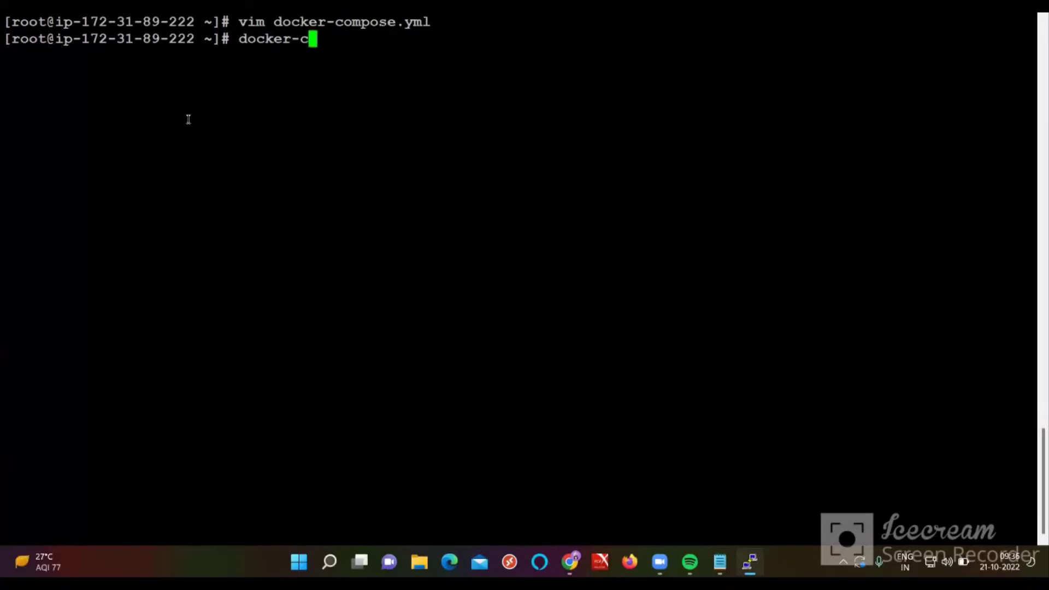
{"action": "type", "text": "o"}
{"action": "key", "text": "Tab"}
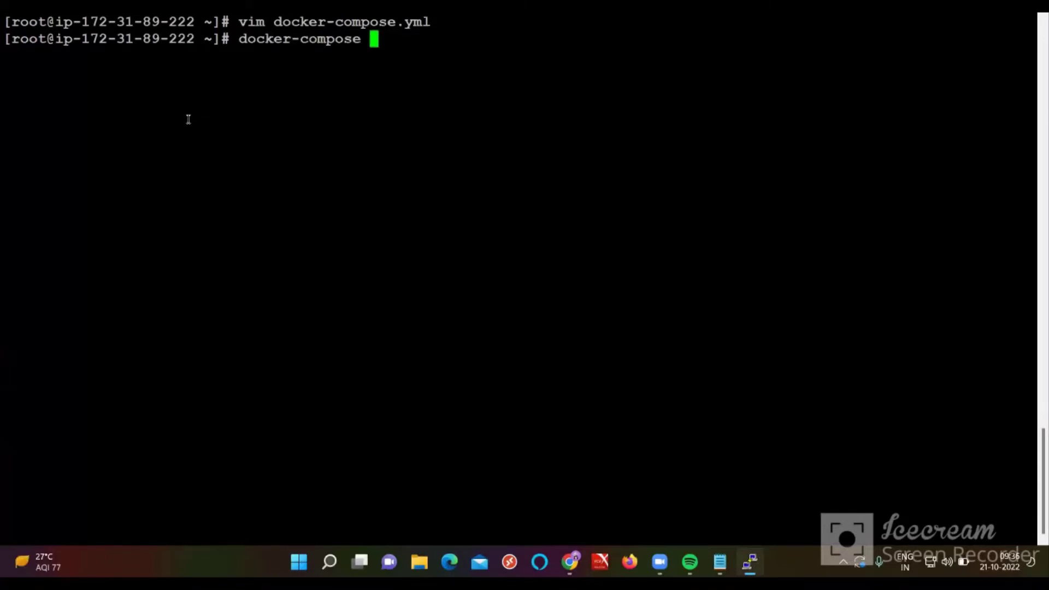
{"action": "type", "text": "up -d"}
{"action": "key", "text": "Return"}
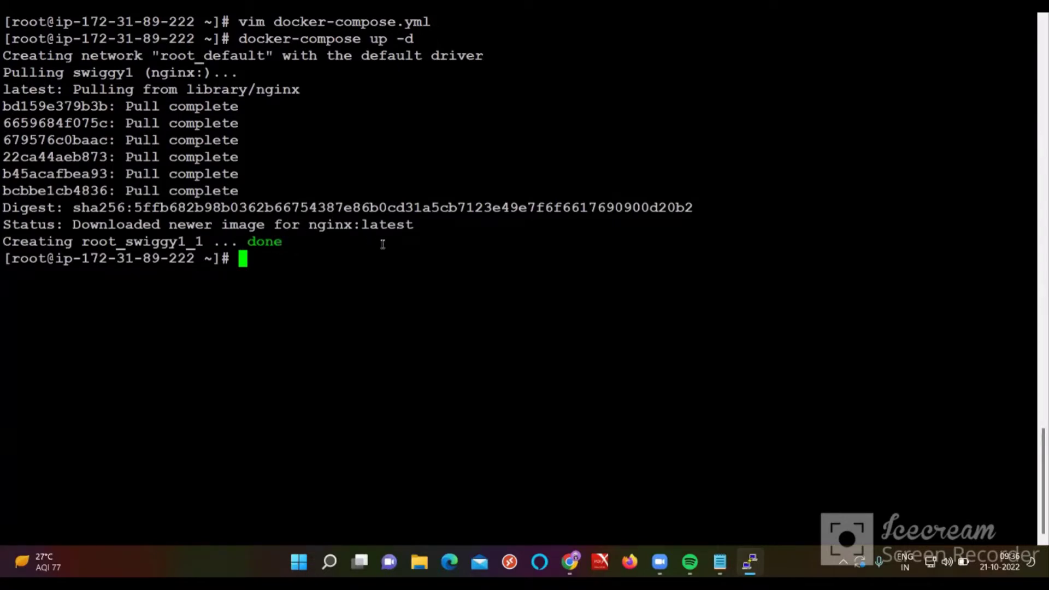
Step: List all containers with docker ps -a, showing root_swiggy1_1 mapped 8000->80
{"action": "type", "text": "docker "}
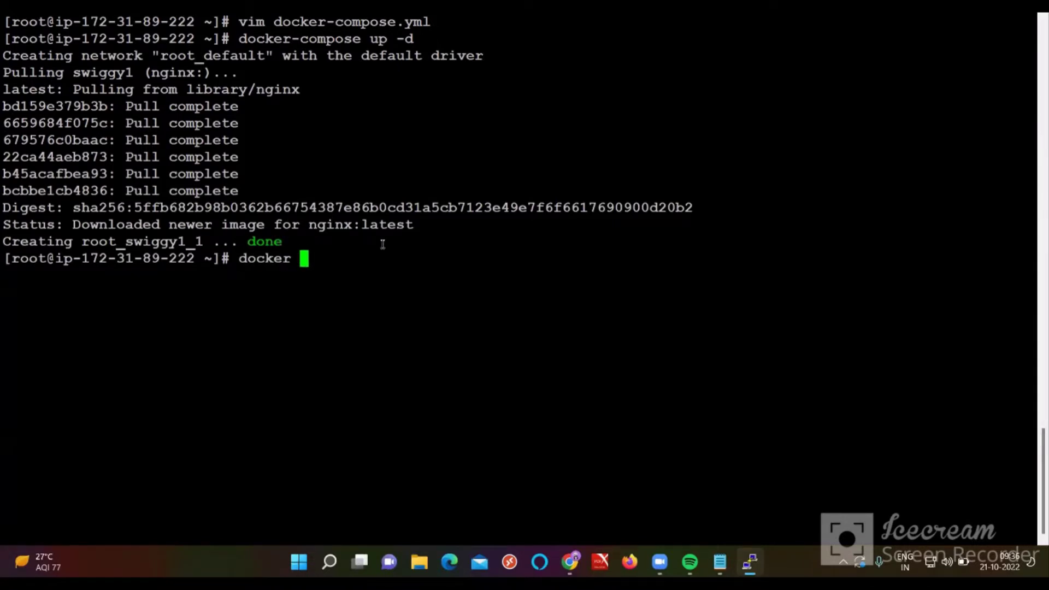
{"action": "type", "text": "ps a-"}
{"action": "key", "text": "Return"}
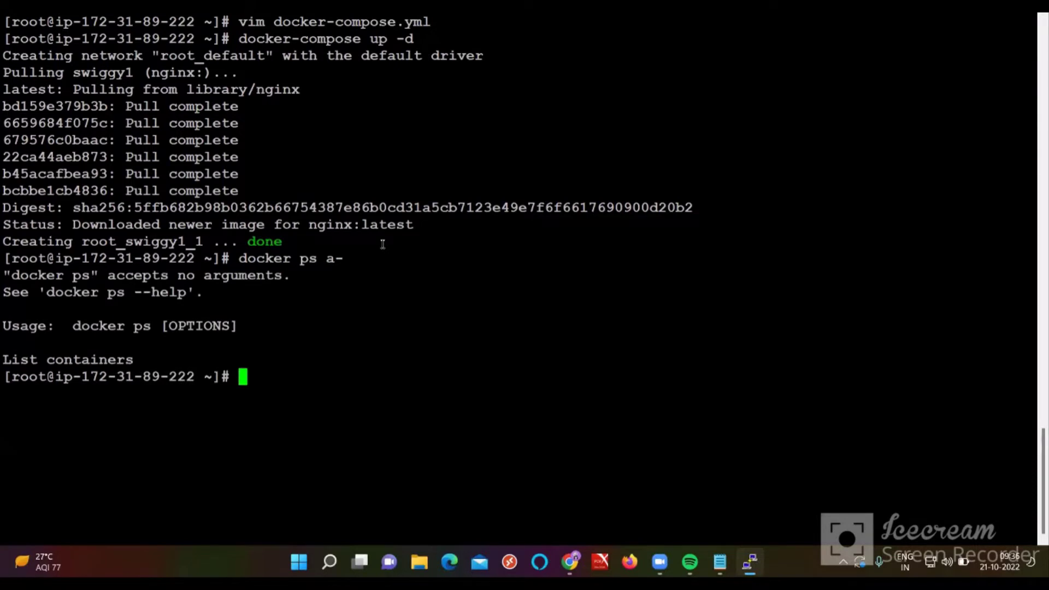
{"action": "key", "text": "Up"}
{"action": "key", "text": "BackSpace"}
{"action": "key", "text": "BackSpace"}
{"action": "key", "text": "BackSpace"}
{"action": "type", "text": "-a"}
{"action": "key", "text": "Return"}
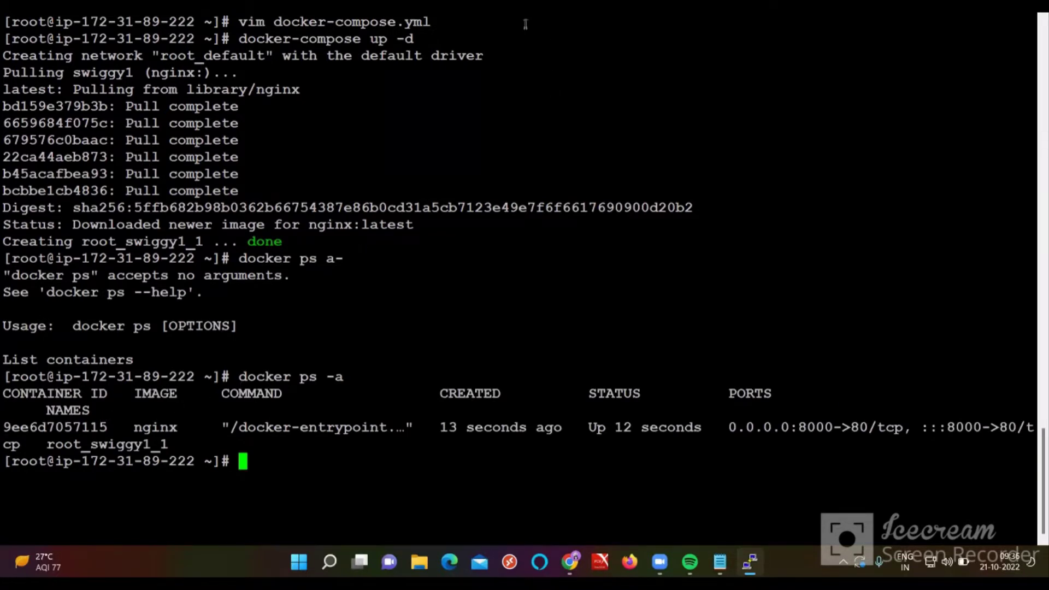
Step: Set the PuTTY terminal font to Courier New bold 14-point and apply it
{"action": "right_click", "coordinate": [478, 13]}
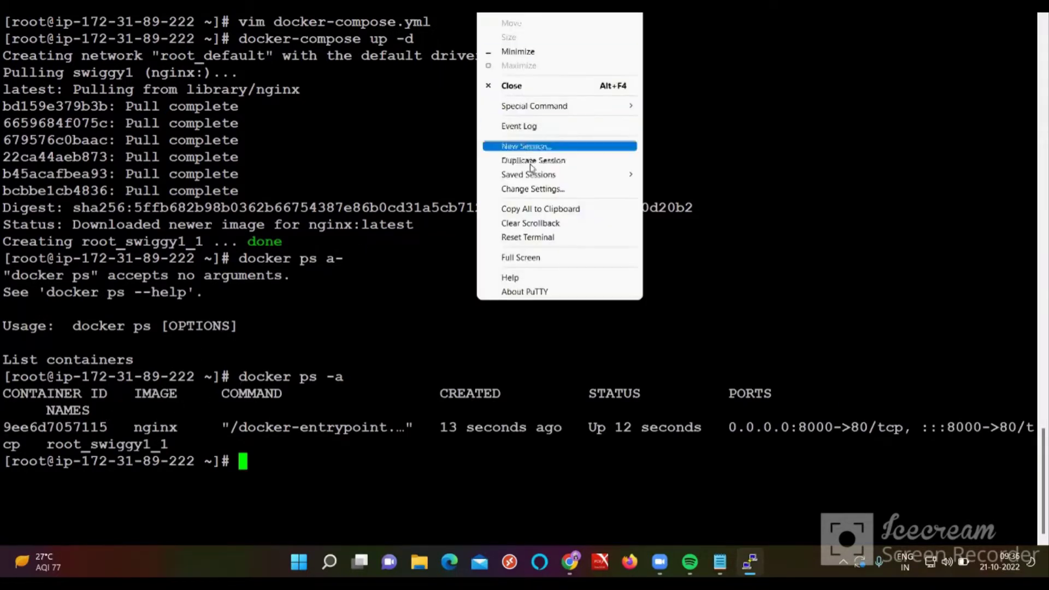
{"action": "left_click", "coordinate": [531, 189]}
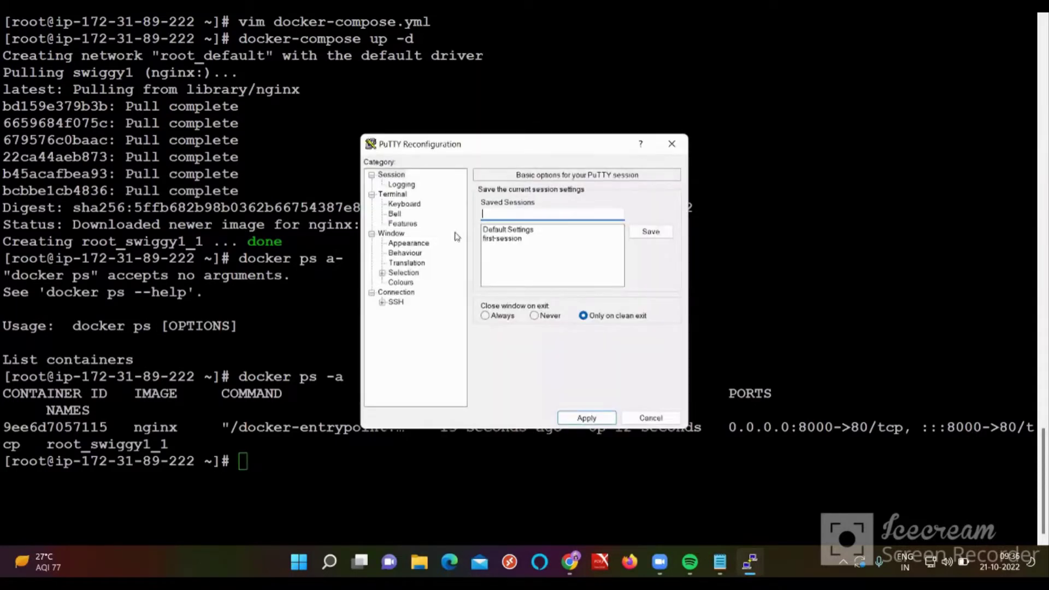
{"action": "left_click", "coordinate": [410, 243]}
{"action": "left_click", "coordinate": [649, 270]}
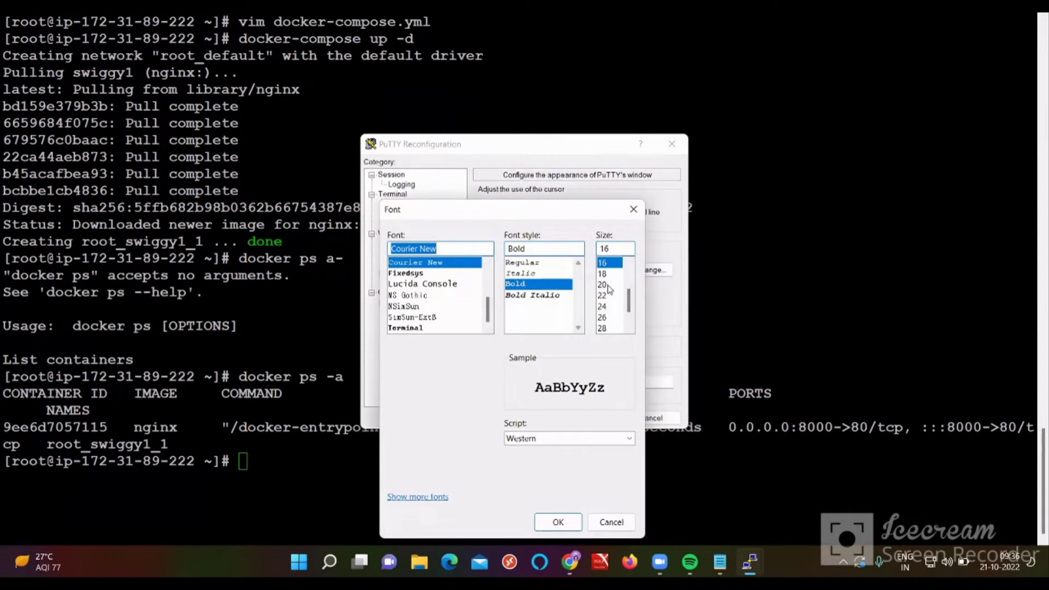
{"action": "scroll", "coordinate": [609, 289], "scroll_direction": "up", "scroll_amount": 1}
{"action": "left_click", "coordinate": [607, 284]}
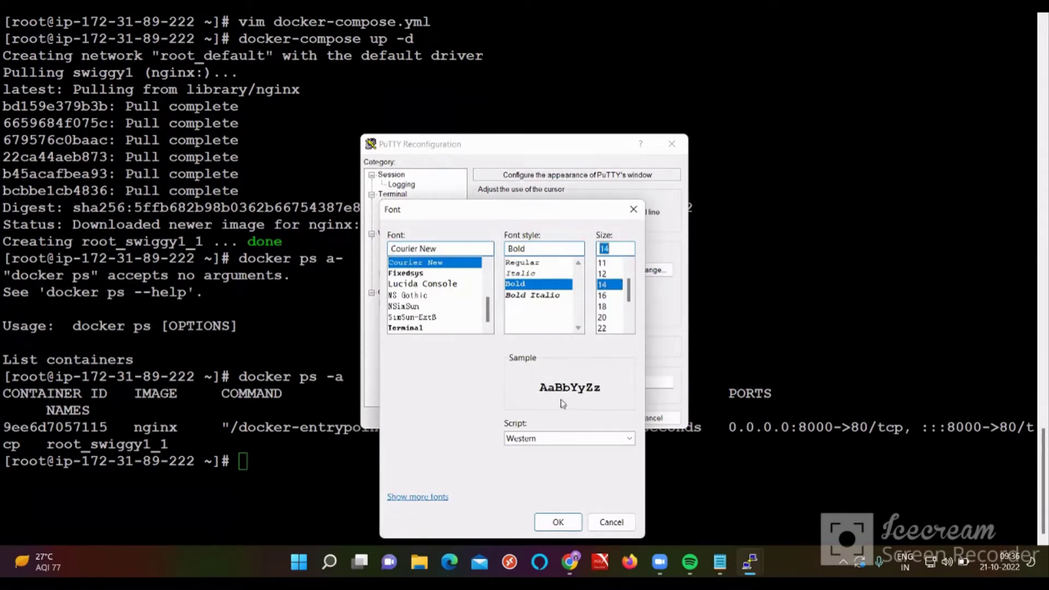
{"action": "left_click", "coordinate": [558, 522]}
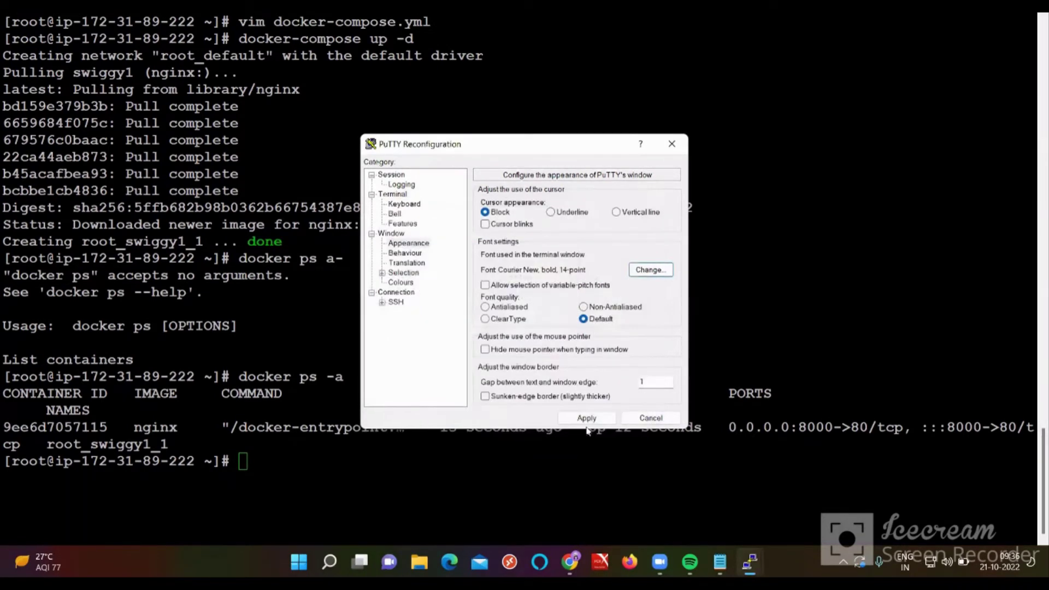
{"action": "left_click", "coordinate": [587, 417]}
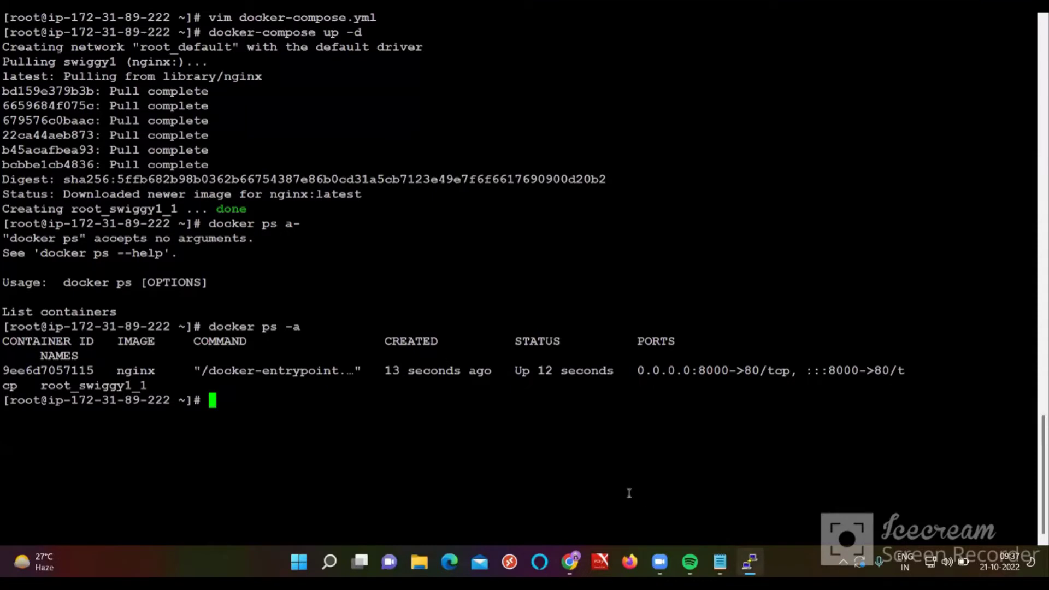
Step: Switch to Chrome's EC2 instances tab and open a new browser tab
{"action": "left_click", "coordinate": [570, 561]}
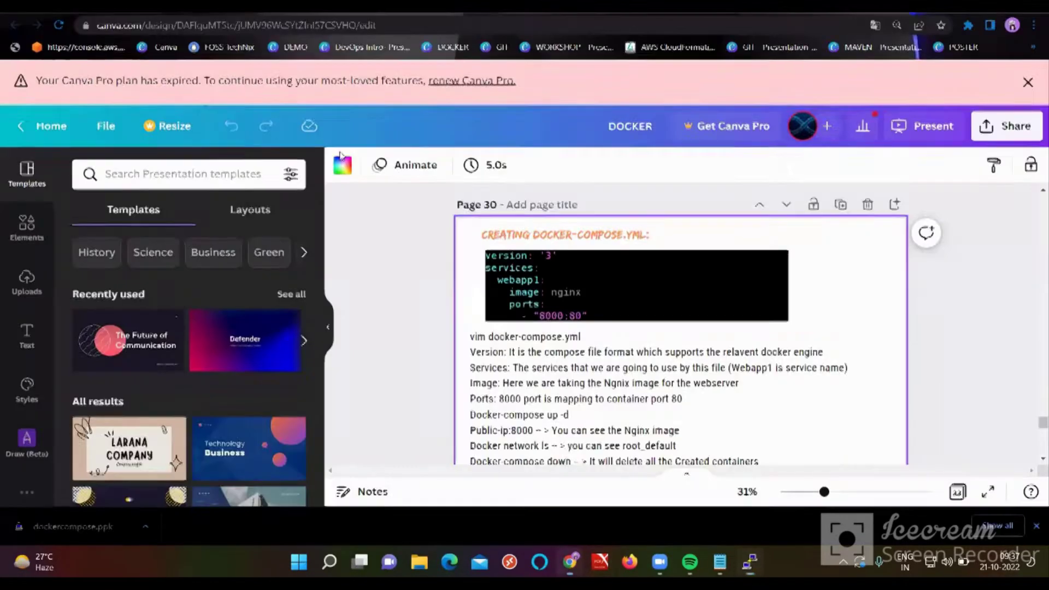
{"action": "key", "text": "ctrl+Tab"}
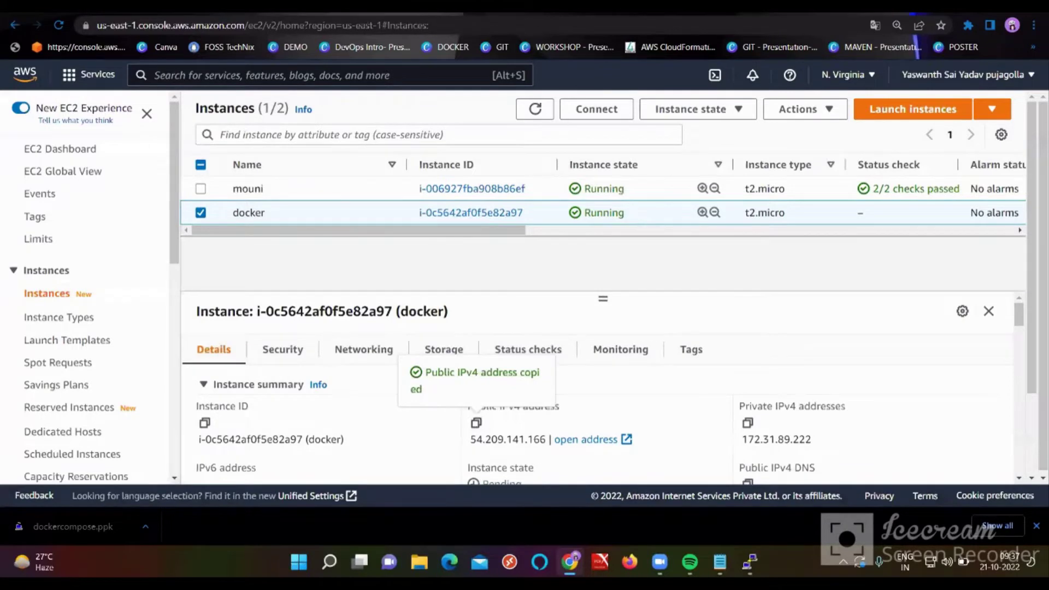
{"action": "key", "text": "ctrl+t"}
Step: Load the server's public IP on port 8000 to see the nginx page, then clear the terminal
{"action": "type", "text": "54.209.141.166"}
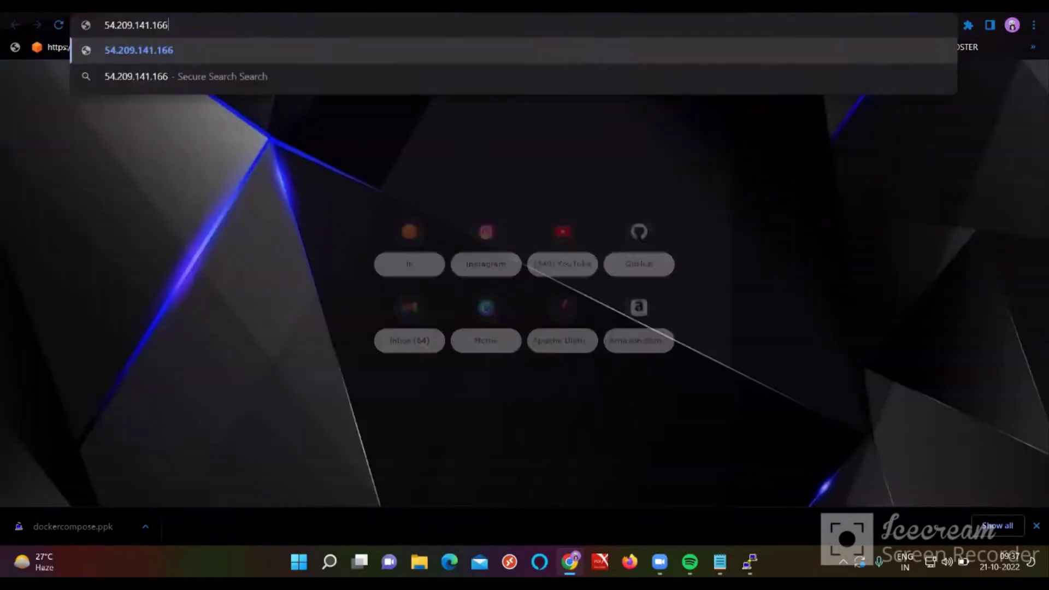
{"action": "type", "text": ":8"}
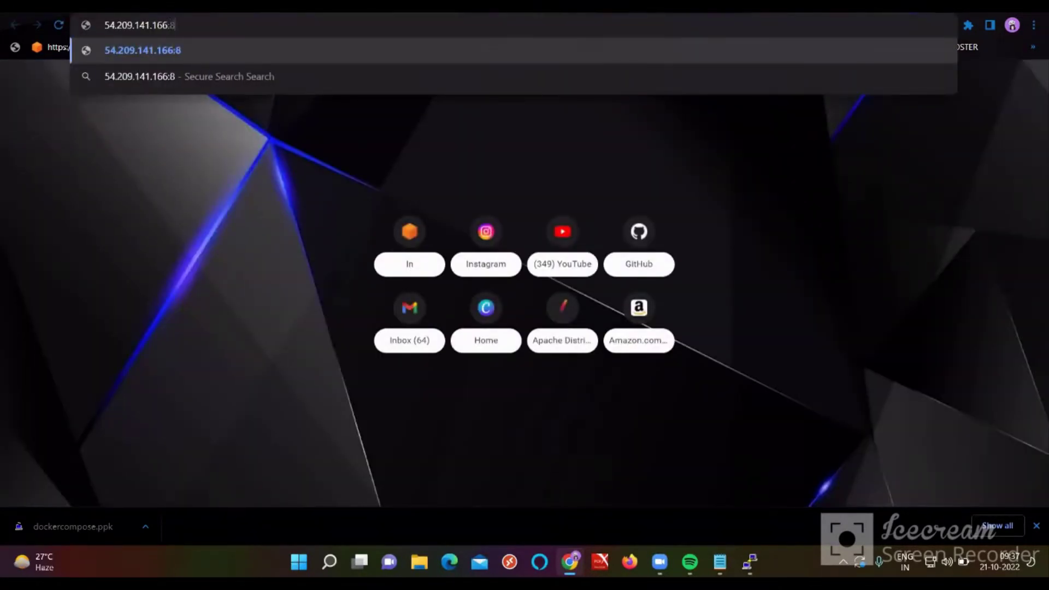
{"action": "type", "text": "000"}
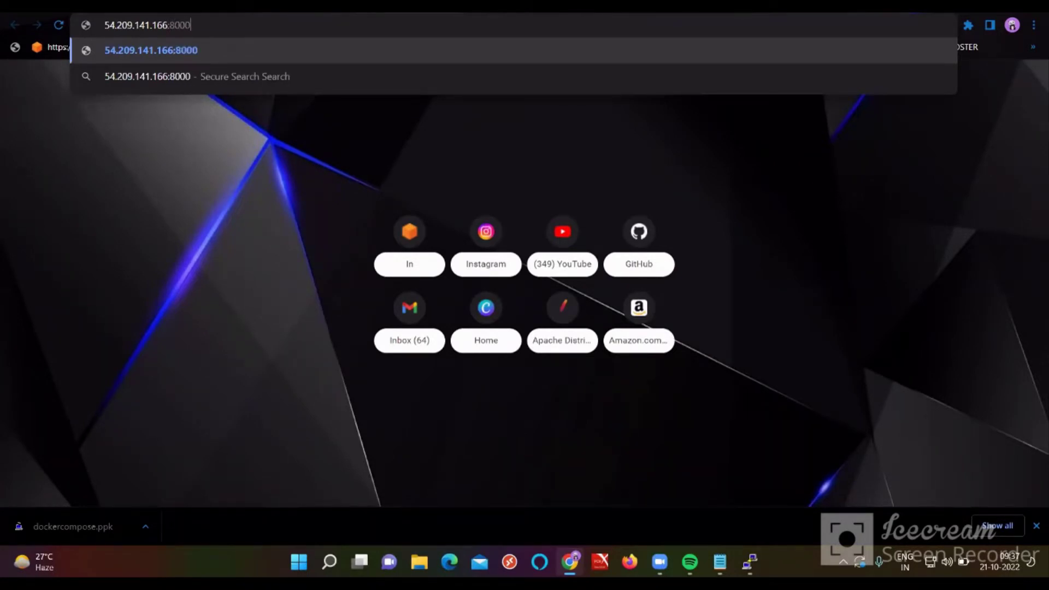
{"action": "key", "text": "Return"}
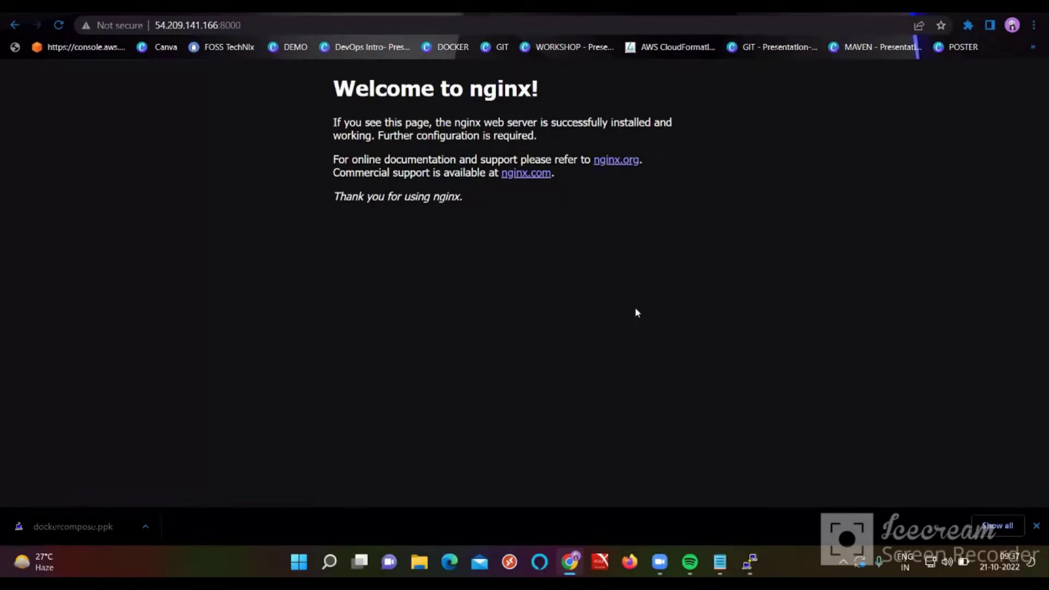
{"action": "left_click", "coordinate": [749, 562]}
{"action": "key", "text": "ctrl+l"}
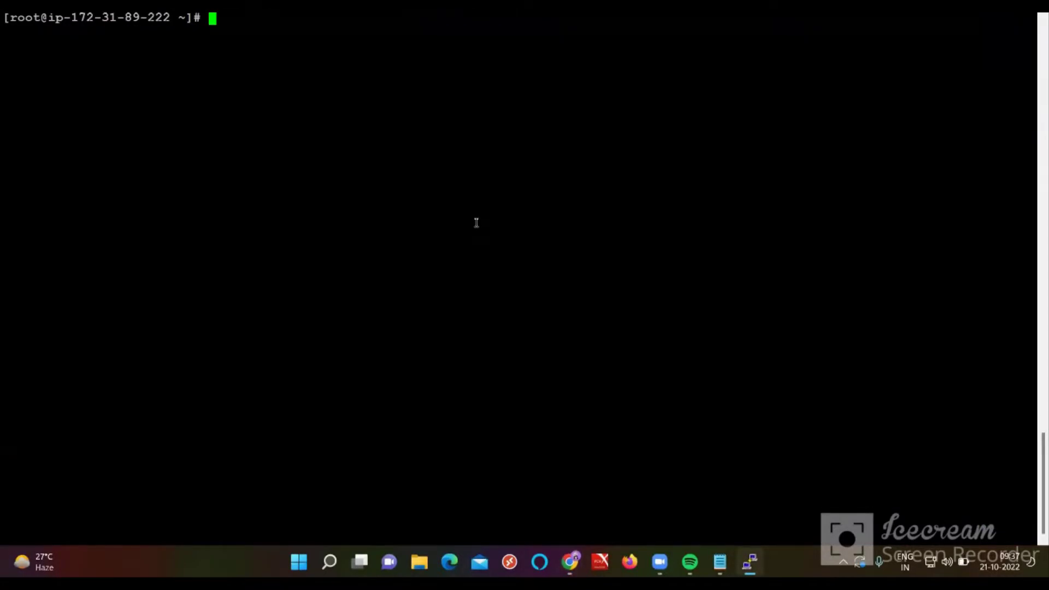
Step: Open docker-compose.yml in vim and add a swiggy2 service with image nginx
{"action": "type", "text": "vim docker-compose.yml"}
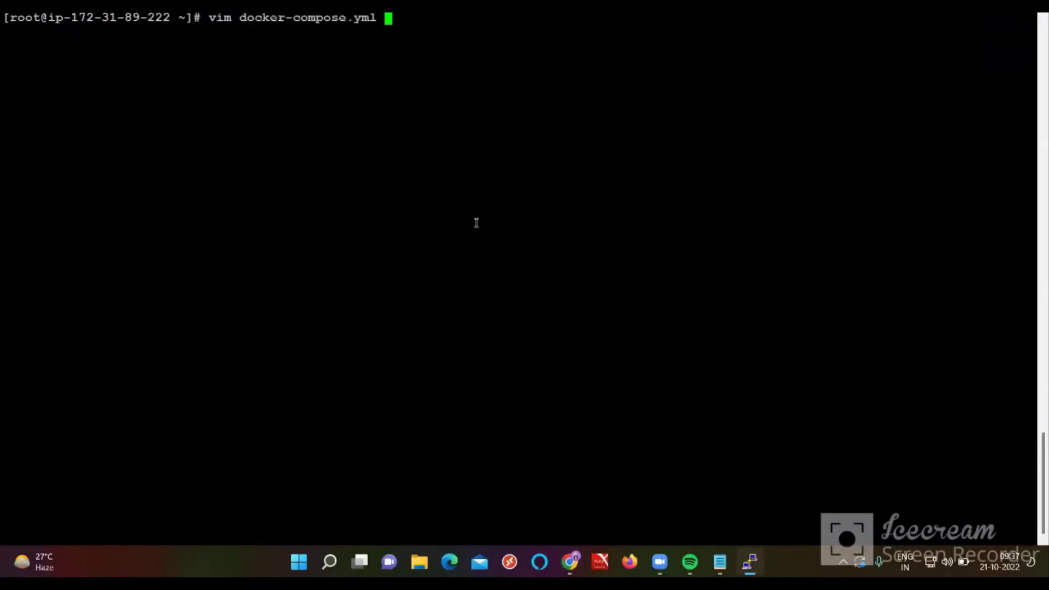
{"action": "key", "text": "Return"}
{"action": "key", "text": "Left"}
{"action": "key", "text": "Down"}
{"action": "key", "text": "Down"}
{"action": "key", "text": "Down"}
{"action": "key", "text": "Down"}
{"action": "key", "text": "Right"}
{"action": "key", "text": "Right"}
{"action": "key", "text": "Right"}
{"action": "key", "text": "Right"}
{"action": "key", "text": "Right"}
{"action": "key", "text": "Right"}
{"action": "key", "text": "Right"}
{"action": "key", "text": "Right"}
{"action": "key", "text": "Right"}
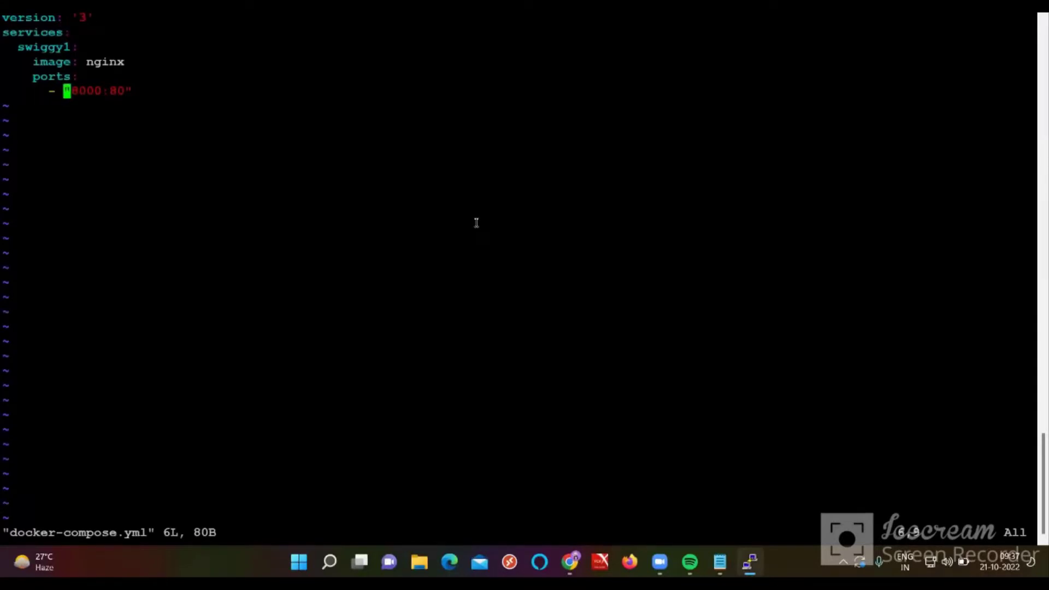
{"action": "key", "text": "i"}
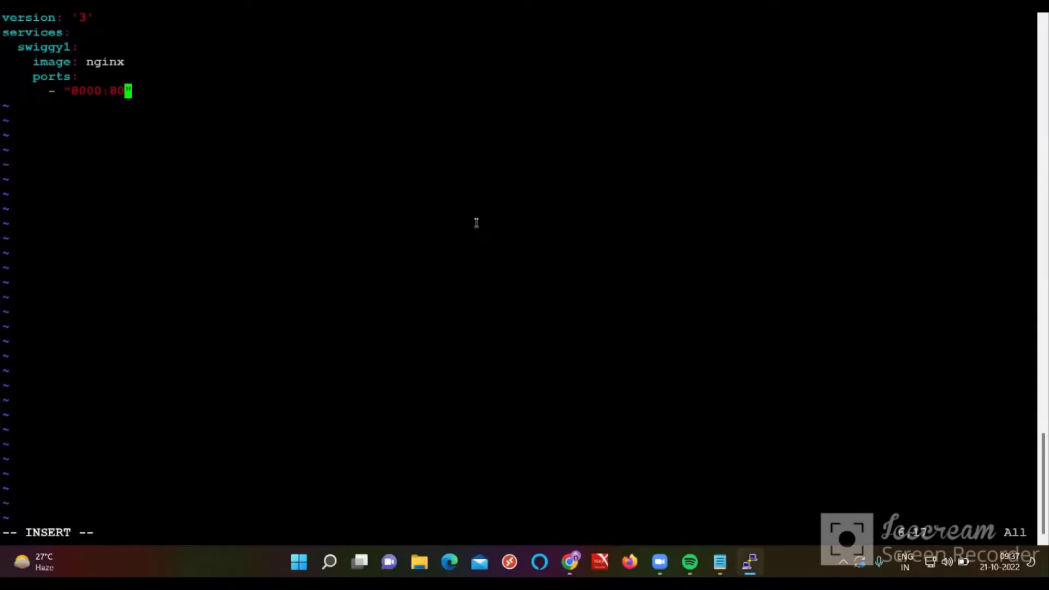
{"action": "key", "text": "Right"}
{"action": "key", "text": "Return"}
{"action": "key", "text": "BackSpace"}
{"action": "key", "text": "BackSpace"}
{"action": "key", "text": "BackSpace"}
{"action": "type", "text": "swiggy2:"}
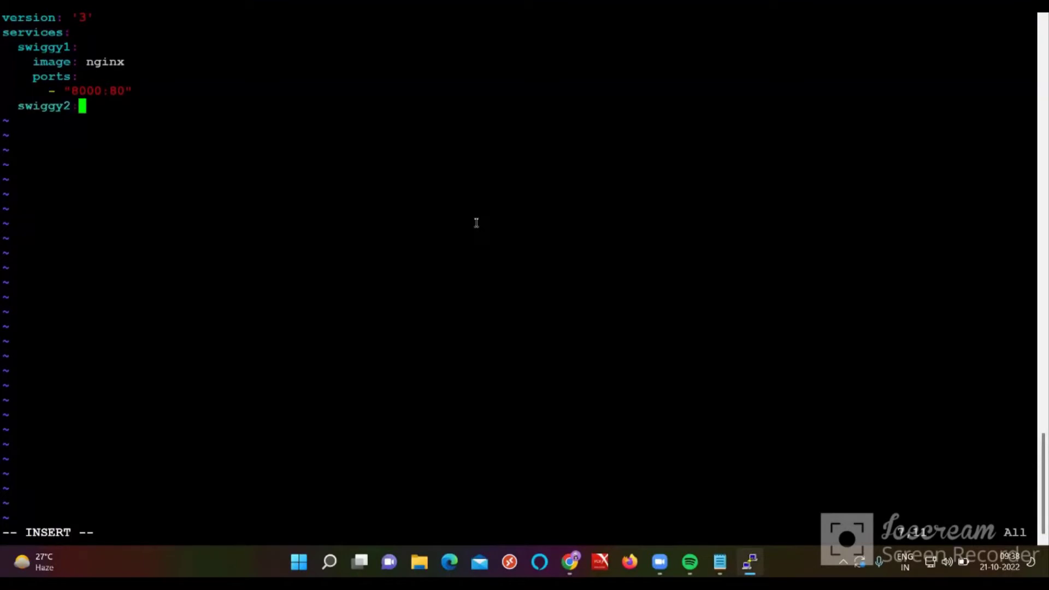
{"action": "key", "text": "Return"}
{"action": "type", "text": "image: nginx"}
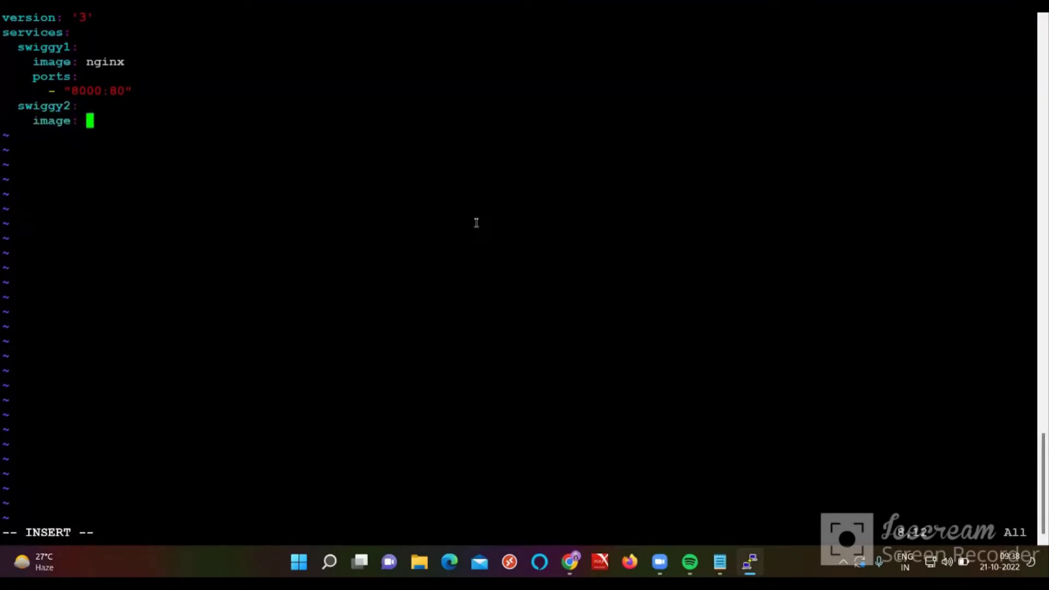
{"action": "key", "text": "Return"}
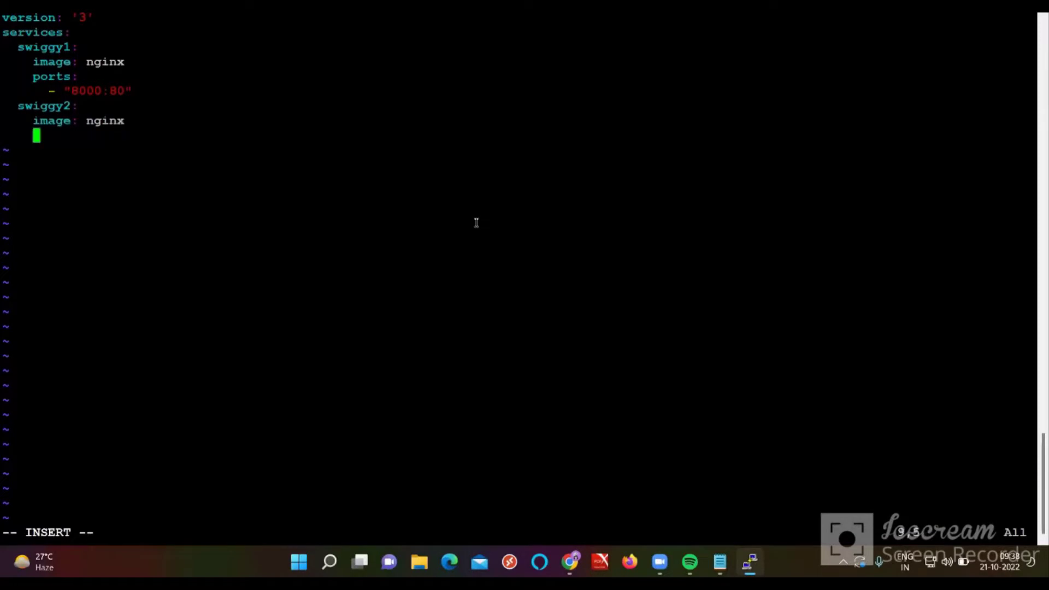
Step: Give swiggy2 the port mapping "8001:80" and save the file with :wq
{"action": "type", "text": "ports"}
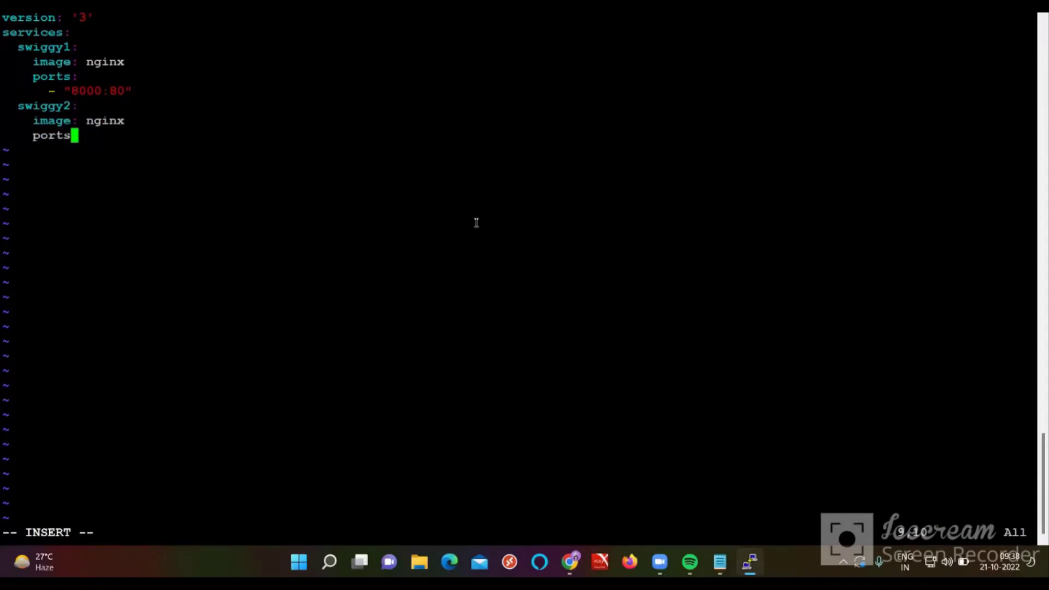
{"action": "type", "text": ":"}
{"action": "key", "text": "Return"}
{"action": "type", "text": "- \""}
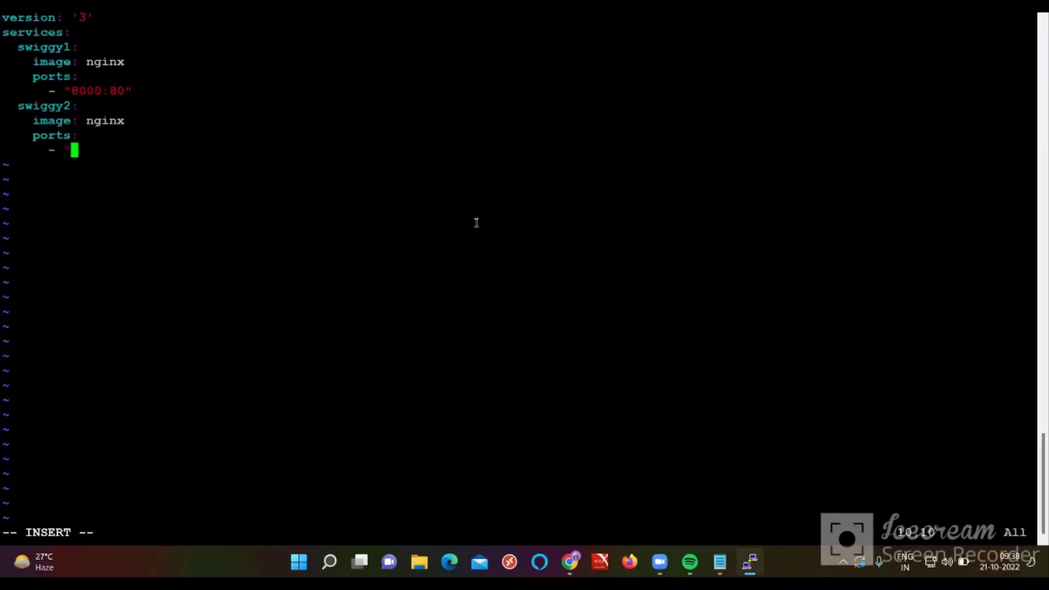
{"action": "type", "text": "8001:8-"}
{"action": "key", "text": "BackSpace"}
{"action": "type", "text": "0"}
{"action": "key", "text": "Escape"}
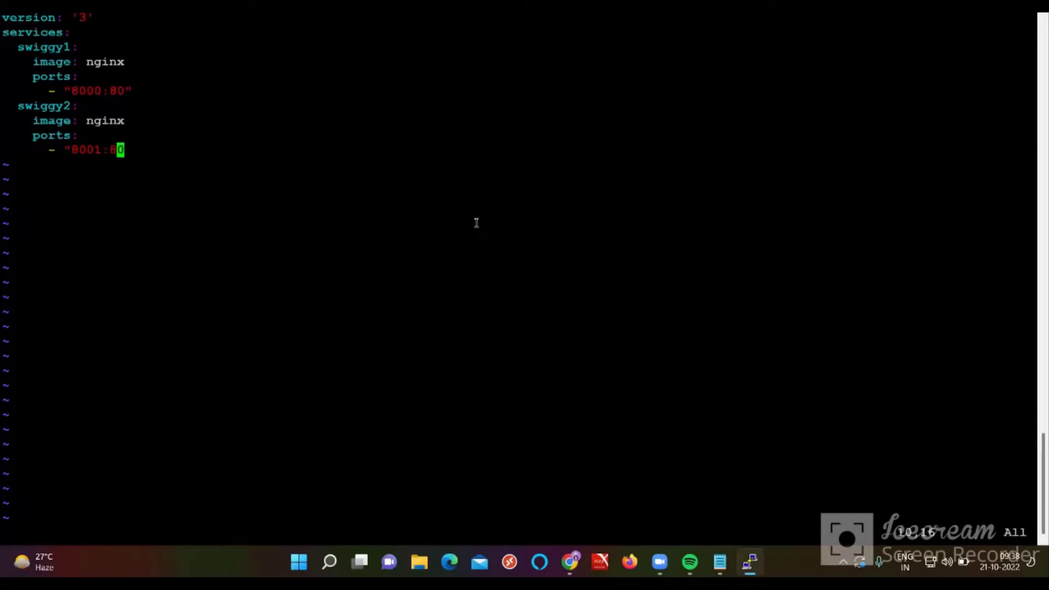
{"action": "key", "text": "i"}
{"action": "key", "text": "Escape"}
{"action": "key", "text": "i"}
{"action": "key", "text": "Right"}
{"action": "type", "text": "\""}
{"action": "key", "text": "Escape"}
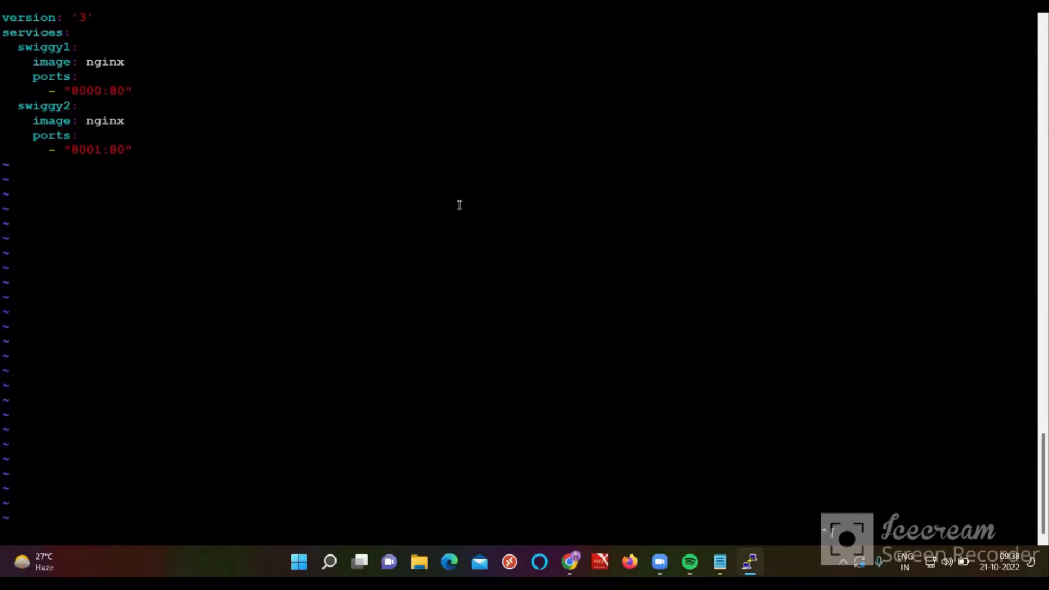
{"action": "type", "text": ":wq"}
{"action": "key", "text": "Return"}
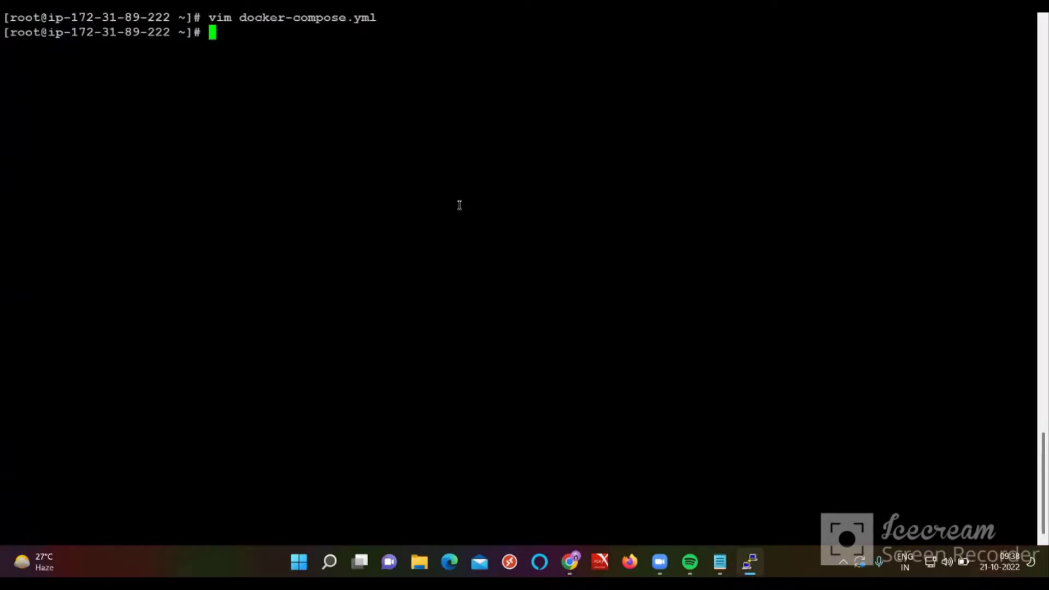
Step: Run docker-compose up -d, creating root_swiggy2_1 while root_swiggy1_1 stays up-to-date, and highlight the output
{"action": "type", "text": "do"}
{"action": "key", "text": "BackSpace"}
{"action": "key", "text": "BackSpace"}
{"action": "type", "text": "docker-com"}
{"action": "key", "text": "Tab"}
{"action": "type", "text": "up -d"}
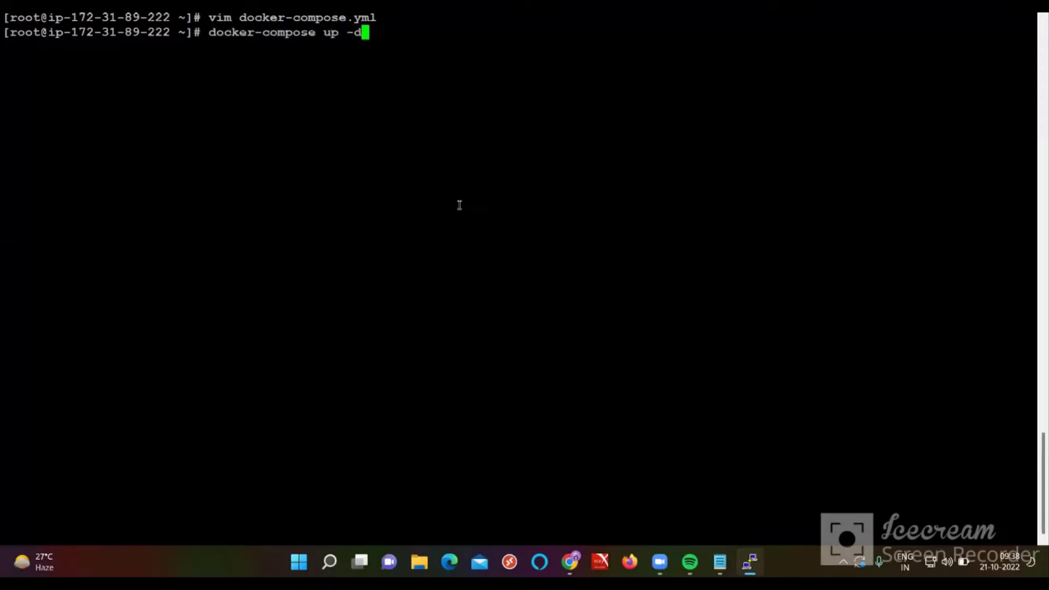
{"action": "key", "text": "Return"}
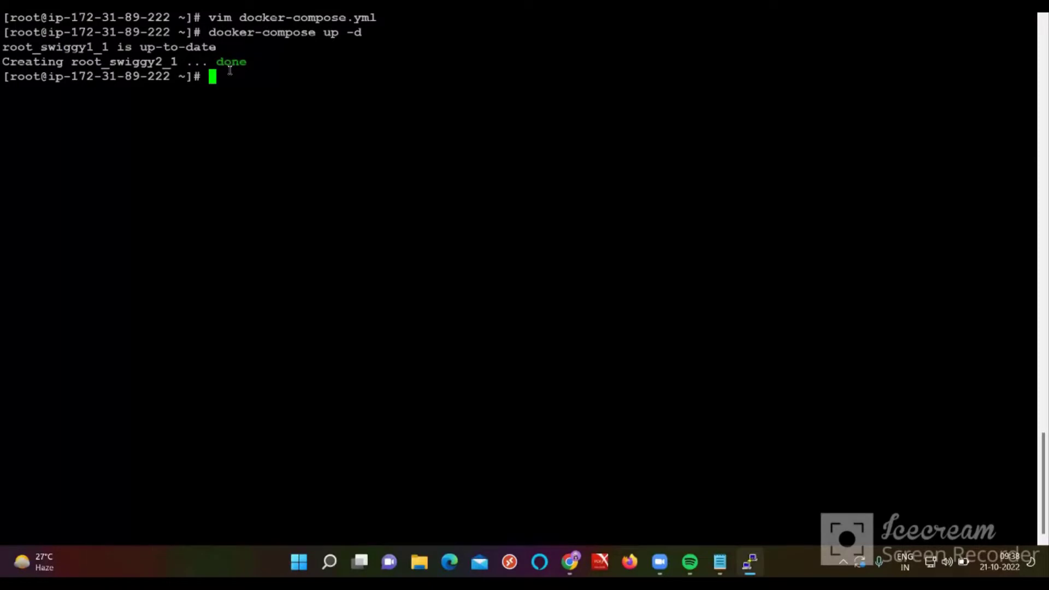
{"action": "left_click_drag", "start_coordinate": [226, 48], "coordinate": [3, 48]}
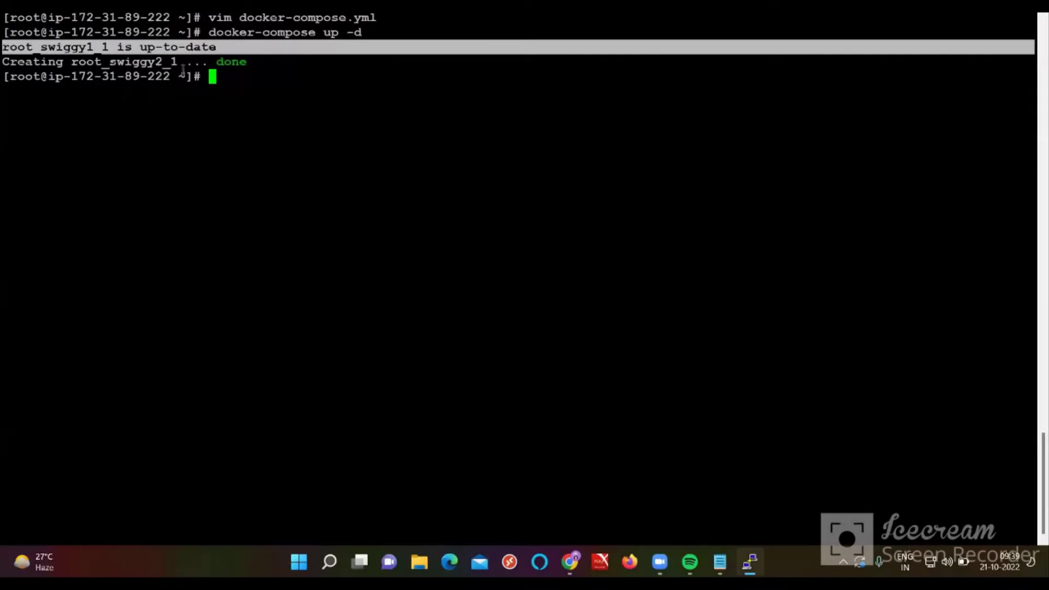
{"action": "left_click_drag", "start_coordinate": [267, 67], "coordinate": [2, 63]}
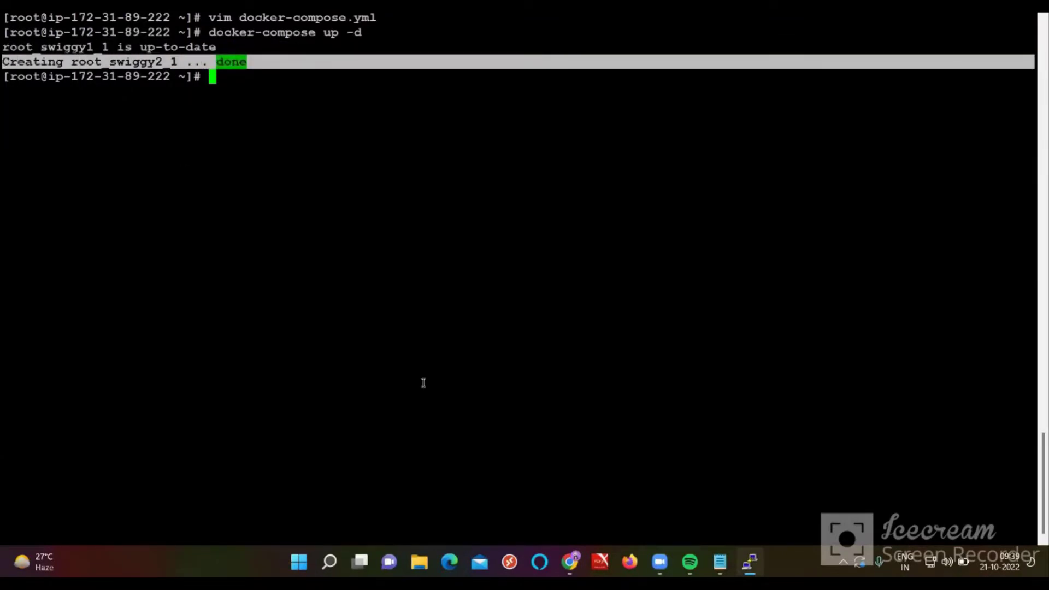
Step: Open the server address on port 8001 in a new Chrome tab, then return to PuTTY
{"action": "left_click", "coordinate": [570, 562]}
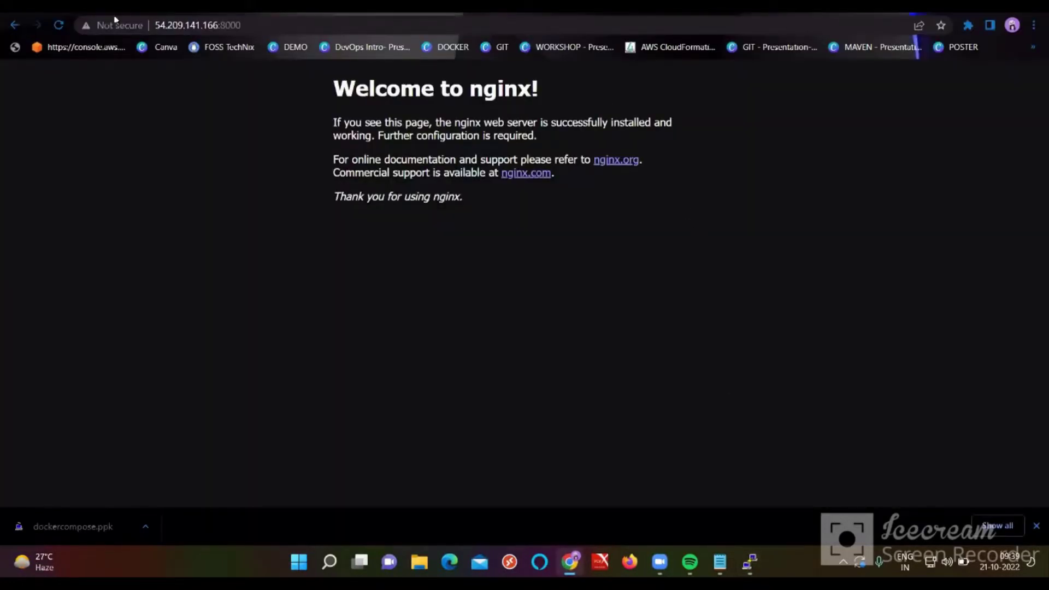
{"action": "left_click", "coordinate": [265, 26]}
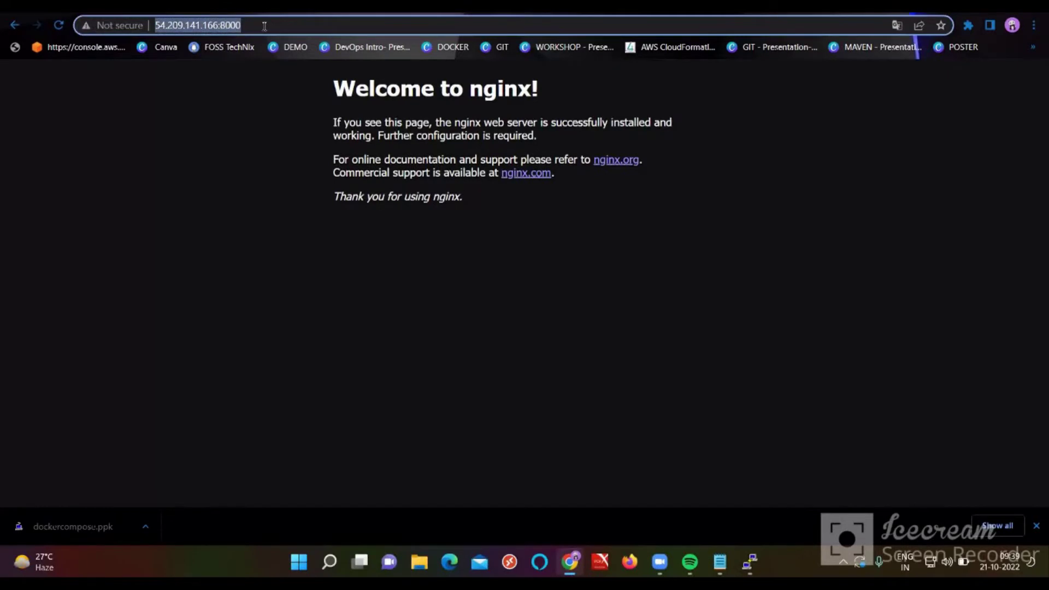
{"action": "key", "text": "ctrl+c"}
{"action": "key", "text": "ctrl+t"}
{"action": "key", "text": "ctrl+v"}
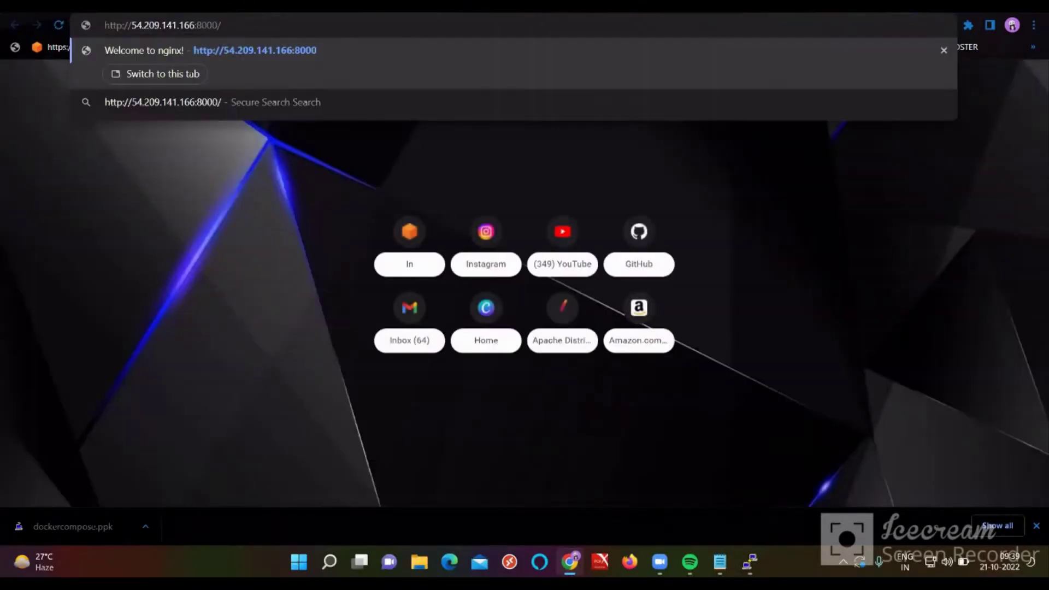
{"action": "key", "text": "BackSpace"}
{"action": "type", "text": "1"}
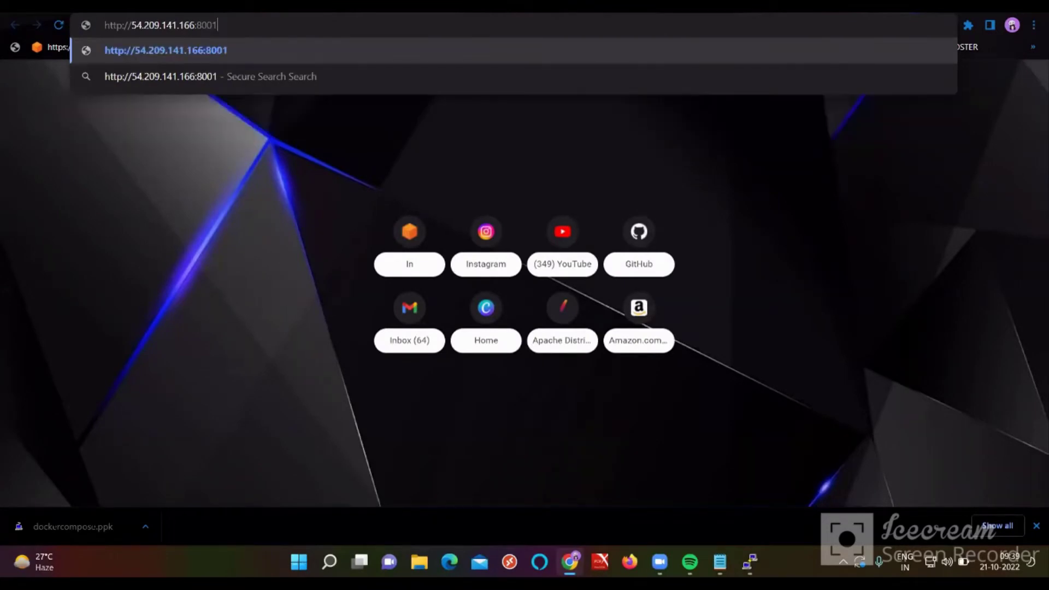
{"action": "key", "text": "Return"}
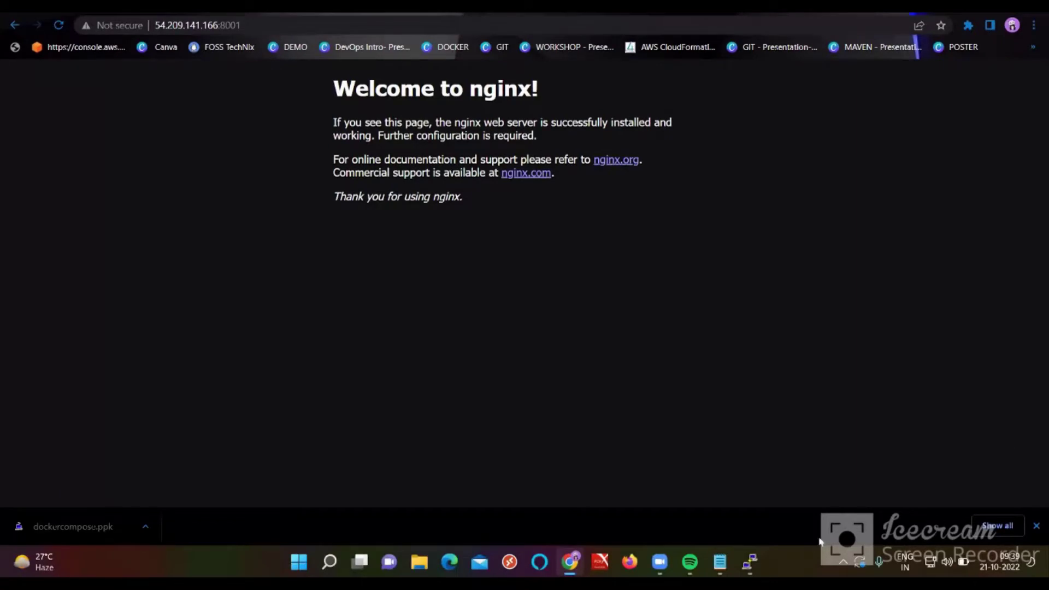
{"action": "left_click", "coordinate": [750, 562]}
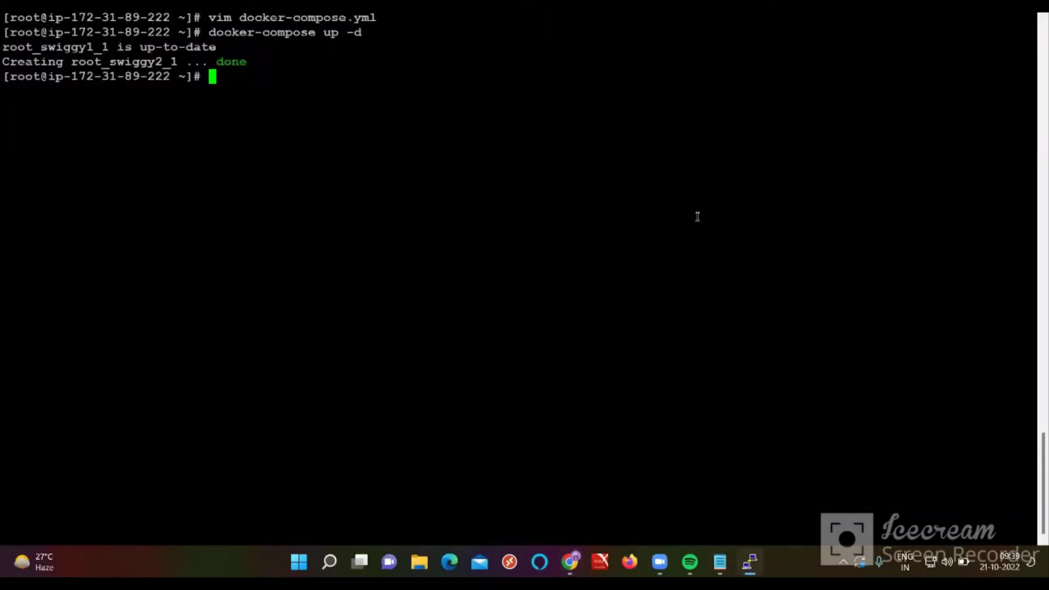
Step: Change swiggy1's image from nginx to httpd in docker-compose.yml and save
{"action": "key", "text": "Up"}
{"action": "key", "text": "Up"}
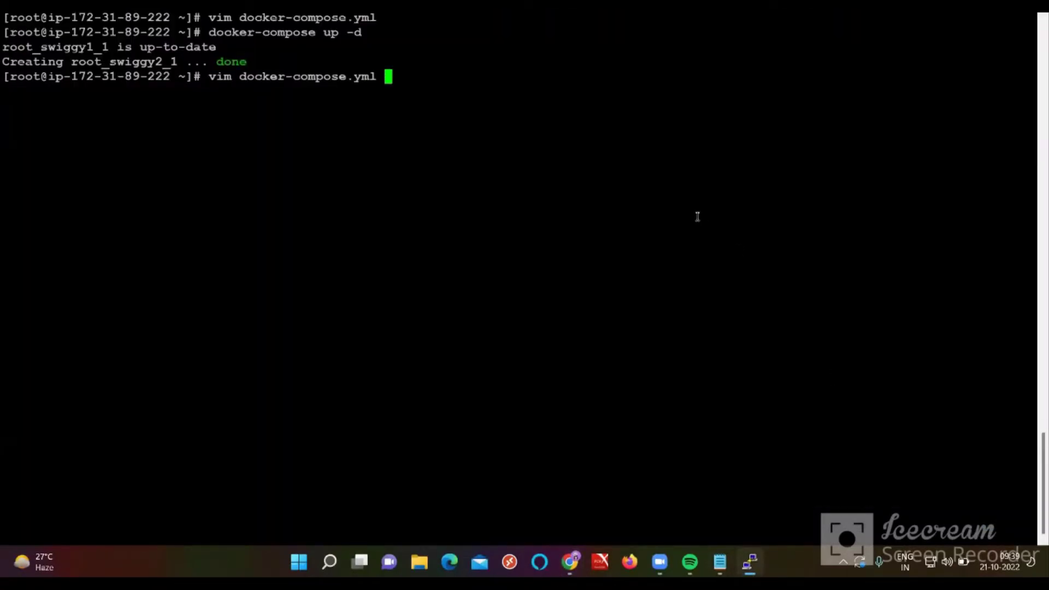
{"action": "key", "text": "Return"}
{"action": "key", "text": "Up"}
{"action": "key", "text": "Up"}
{"action": "key", "text": "Up"}
{"action": "key", "text": "Up"}
{"action": "key", "text": "Up"}
{"action": "key", "text": "Up"}
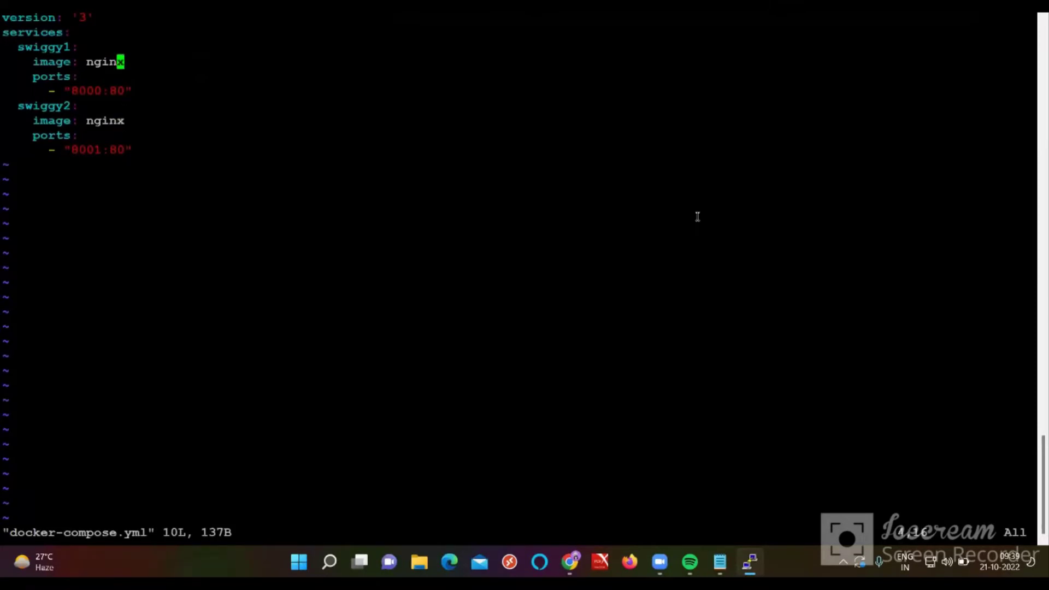
{"action": "key", "text": "i"}
{"action": "key", "text": "Right"}
{"action": "key", "text": "BackSpace"}
{"action": "key", "text": "BackSpace"}
{"action": "key", "text": "BackSpace"}
{"action": "key", "text": "BackSpace"}
{"action": "key", "text": "BackSpace"}
{"action": "type", "text": "httpd"}
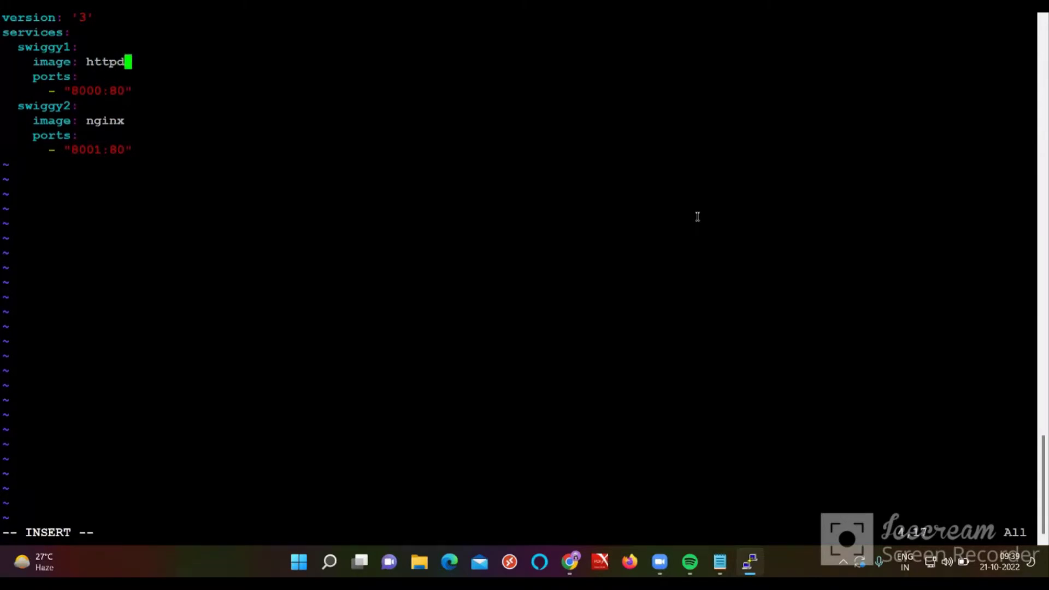
{"action": "key", "text": "Escape"}
{"action": "type", "text": ":wq"}
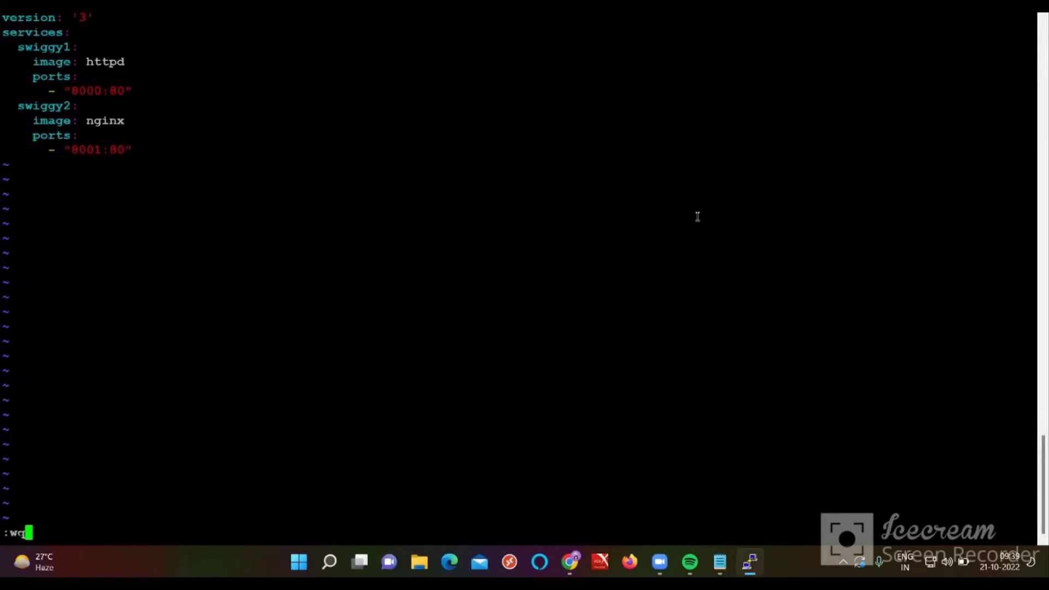
{"action": "key", "text": "Return"}
Step: Rerun docker-compose up -d to recreate root_swiggy1_1 with httpd and highlight the confirmation
{"action": "key", "text": "Up"}
{"action": "key", "text": "Up"}
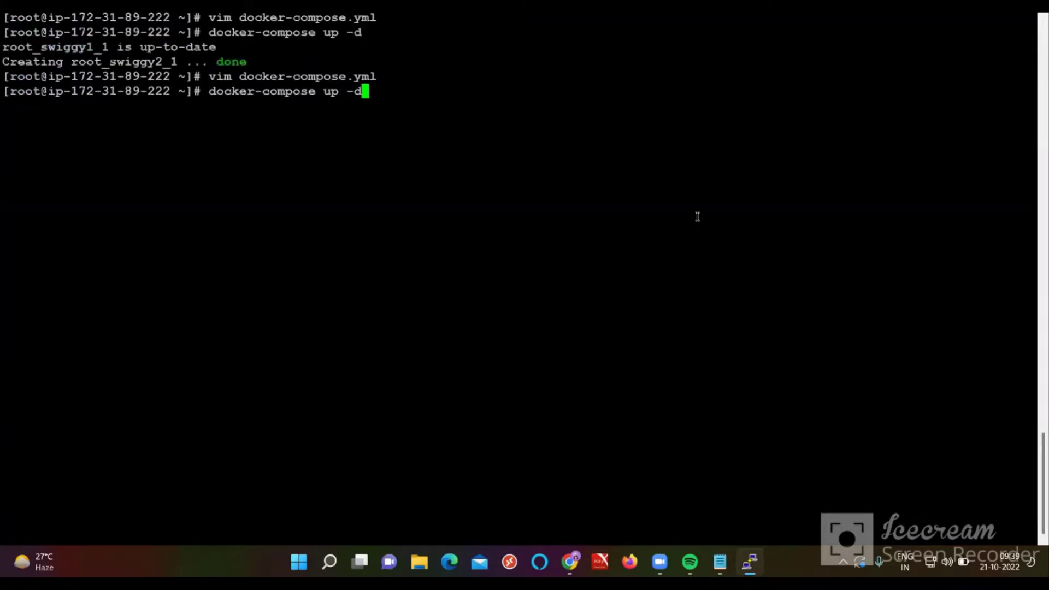
{"action": "key", "text": "Return"}
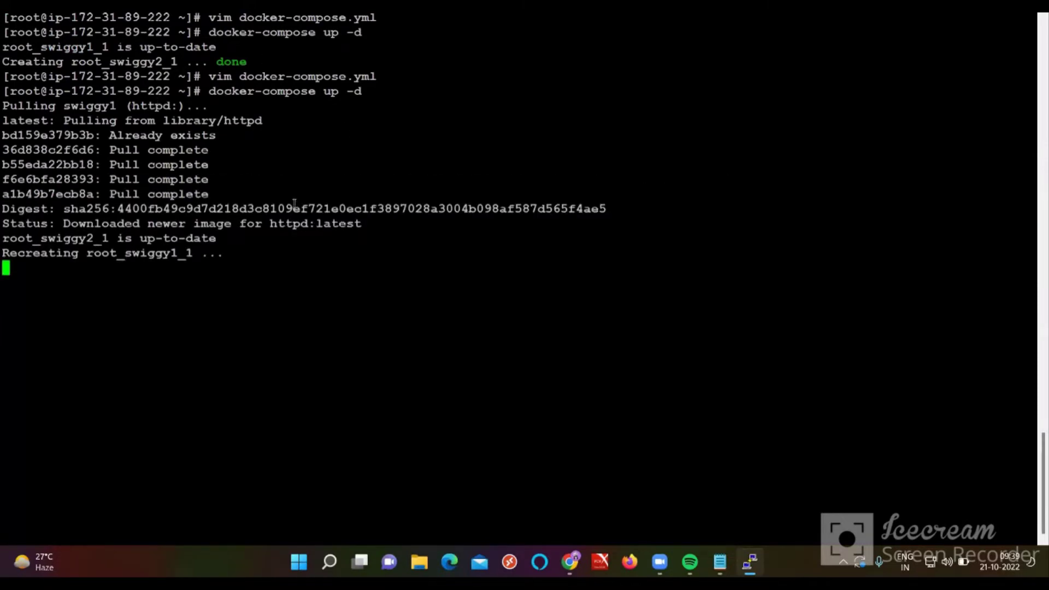
{"action": "left_click_drag", "start_coordinate": [157, 242], "coordinate": [2, 247]}
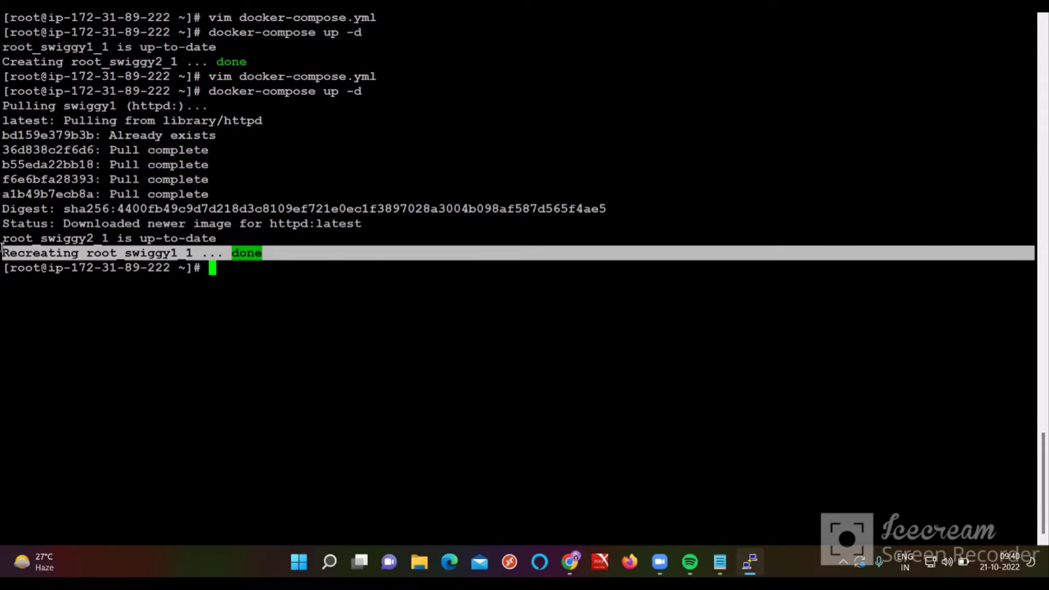
{"action": "left_click", "coordinate": [465, 384]}
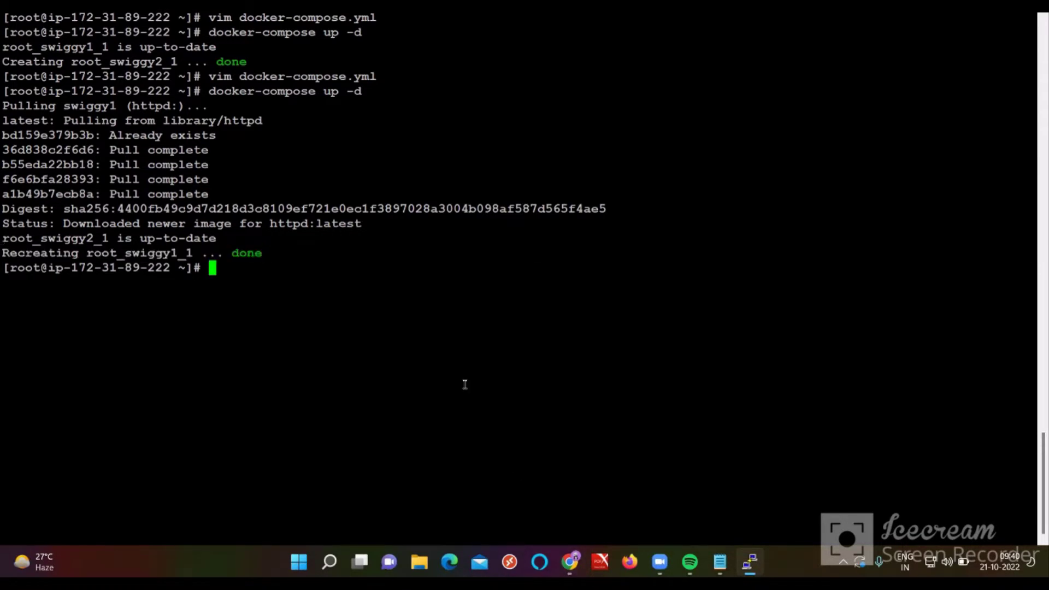
Step: Reload the port 8000 page in Chrome to show httpd's 'It works!' page
{"action": "left_click", "coordinate": [570, 561]}
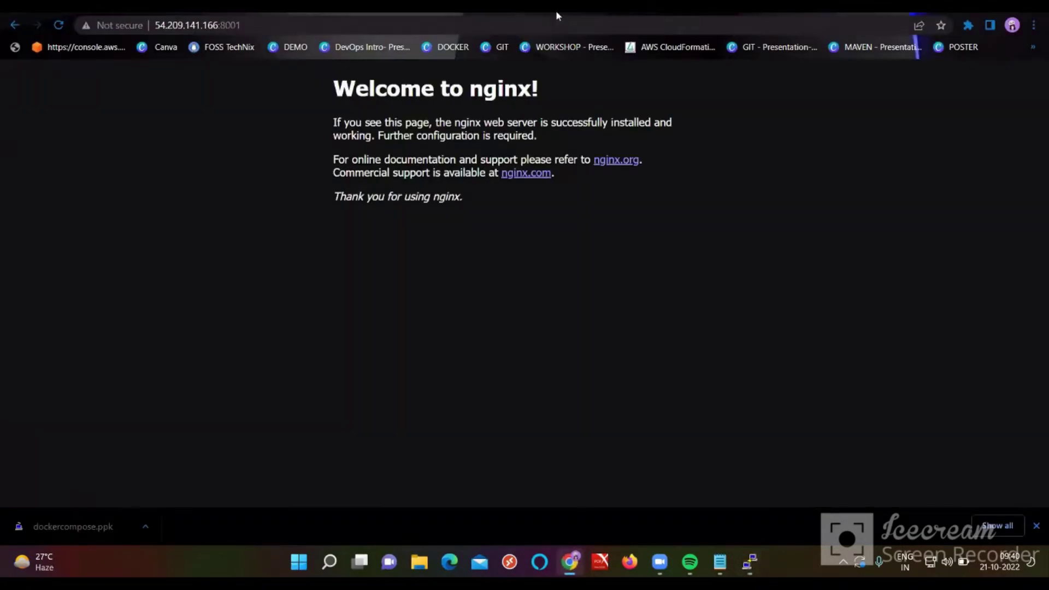
{"action": "left_click", "coordinate": [557, 18]}
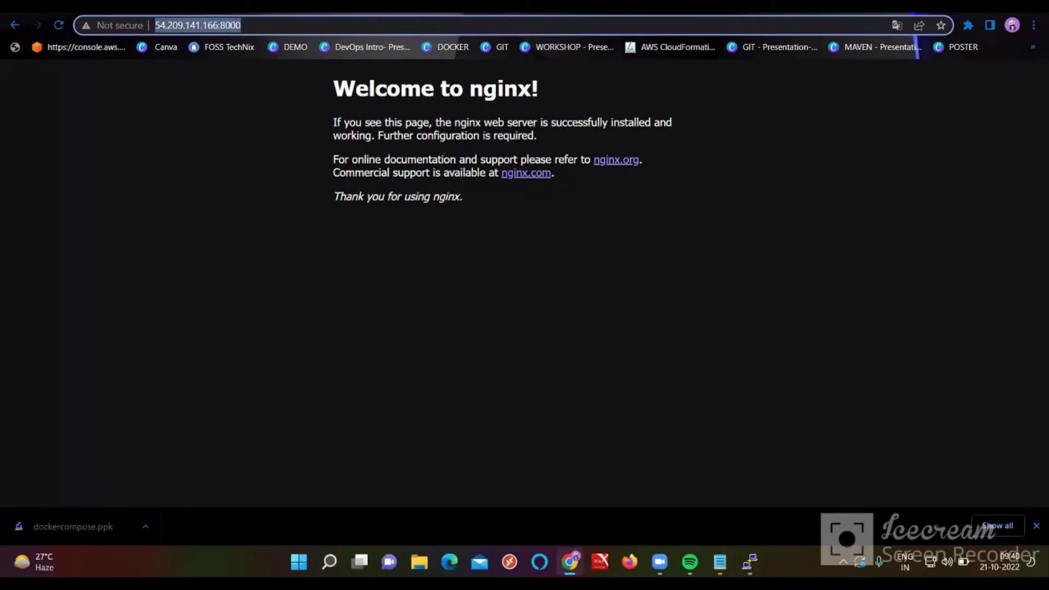
{"action": "left_click", "coordinate": [61, 28]}
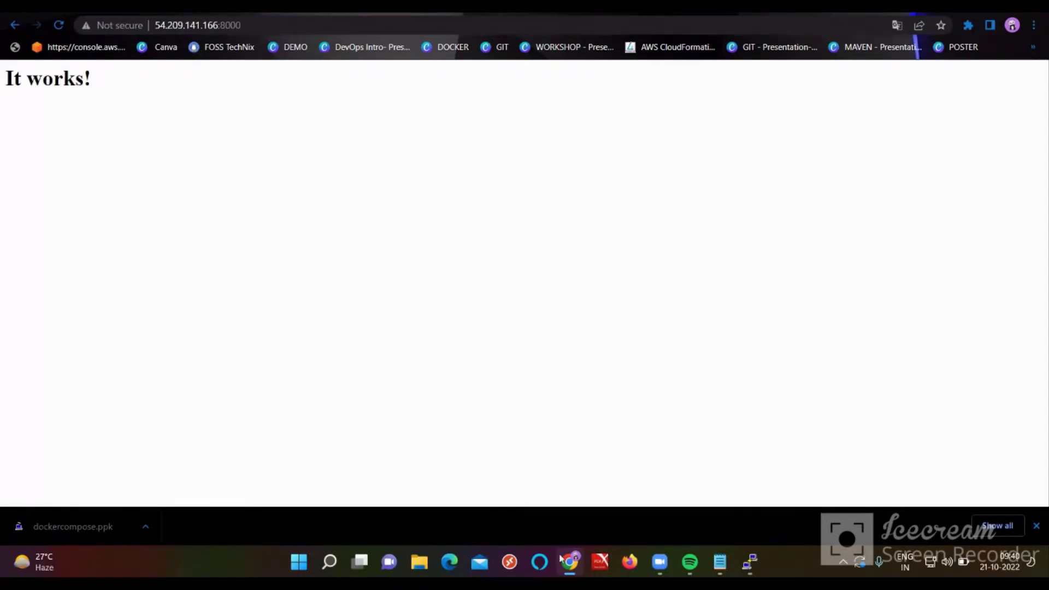
Step: Review the notes in the Canva tab, then return to the PuTTY terminal
{"action": "left_click", "coordinate": [565, 574]}
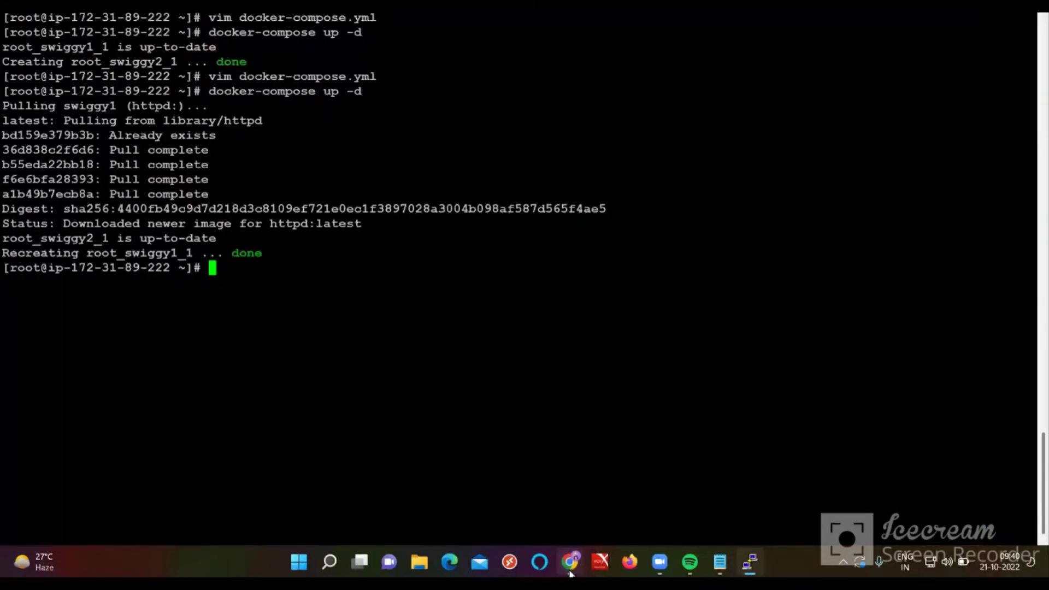
{"action": "left_click", "coordinate": [569, 563]}
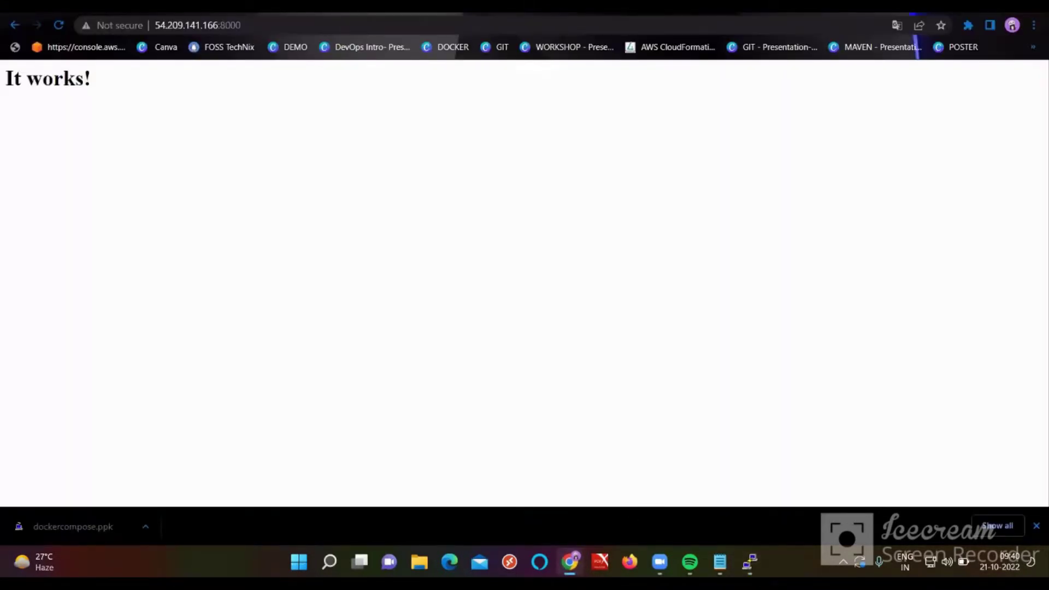
{"action": "key", "text": "ctrl+Tab"}
{"action": "scroll", "coordinate": [664, 305], "scroll_direction": "down", "scroll_amount": 5}
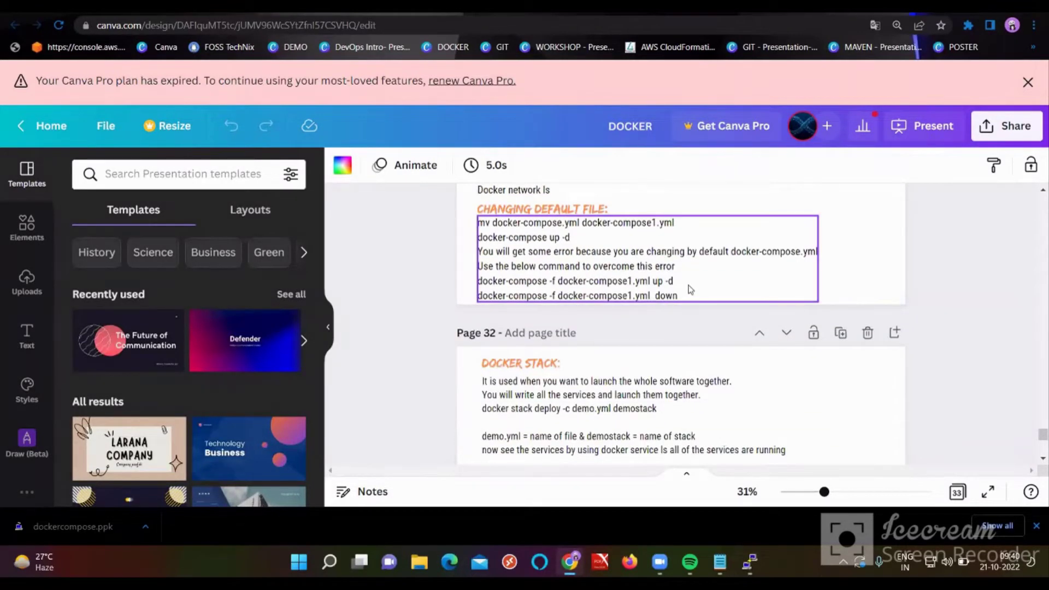
{"action": "left_click", "coordinate": [752, 566]}
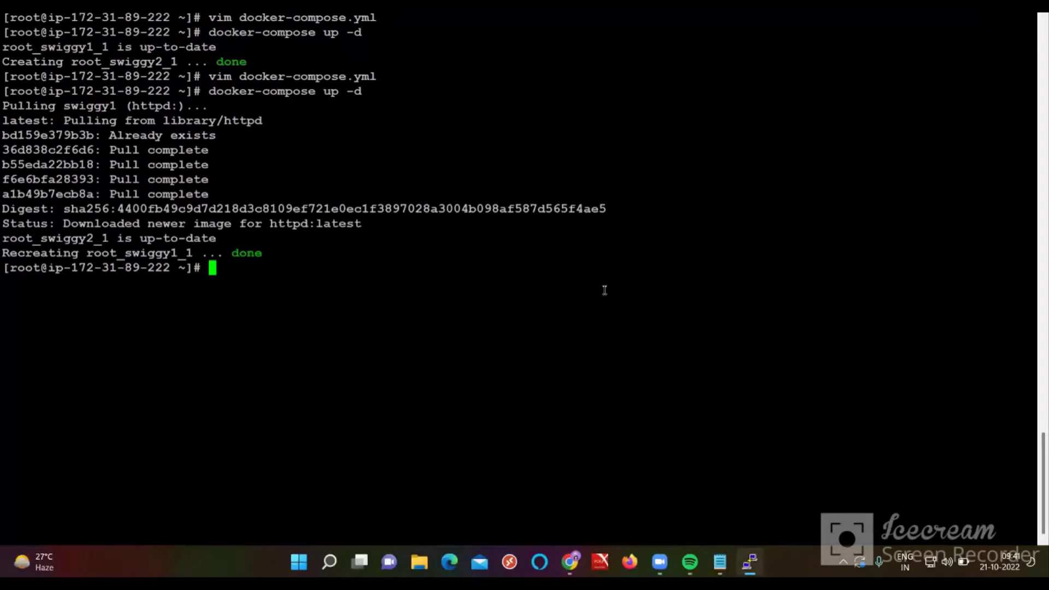
Step: Run 'docker-compose down -d', which only prints usage help, recall it, and switch to the Canva notes
{"action": "type", "text": "dpc"}
{"action": "key", "text": "BackSpace"}
{"action": "key", "text": "BackSpace"}
{"action": "type", "text": "ocker-compose "}
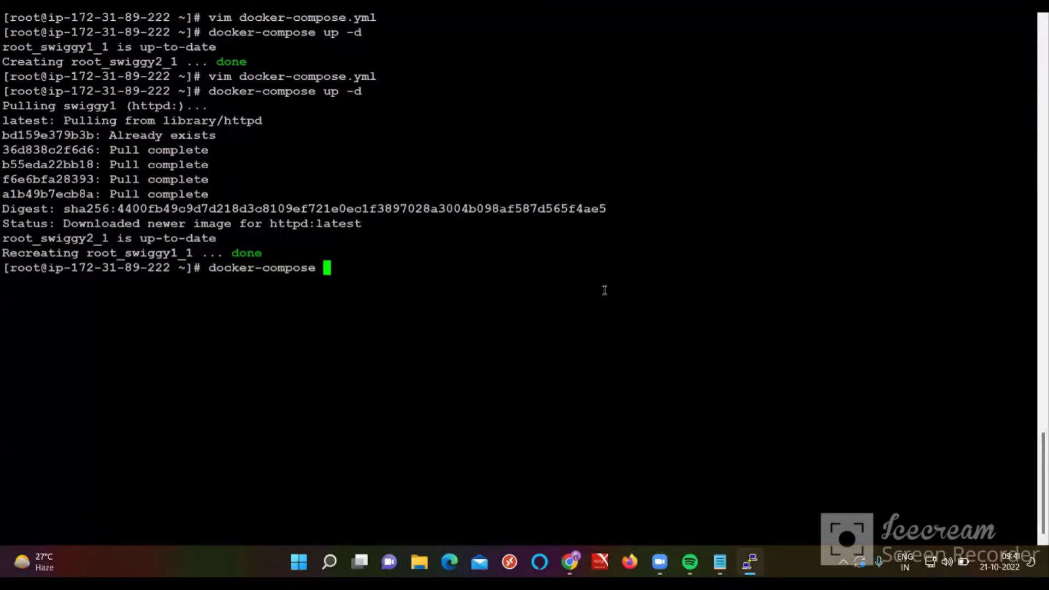
{"action": "type", "text": "down -d"}
{"action": "key", "text": "Return"}
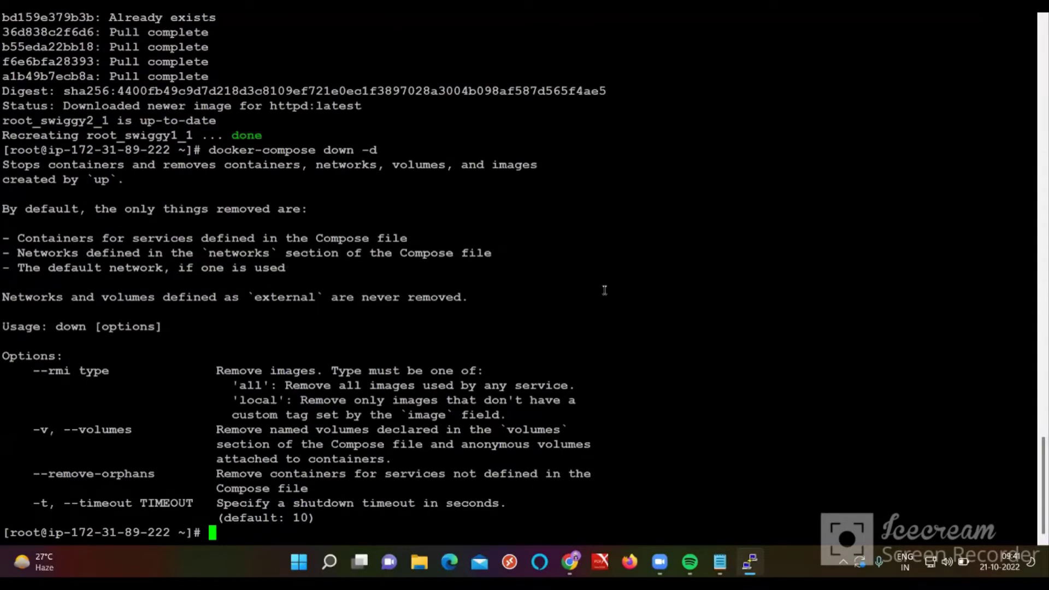
{"action": "key", "text": "Up"}
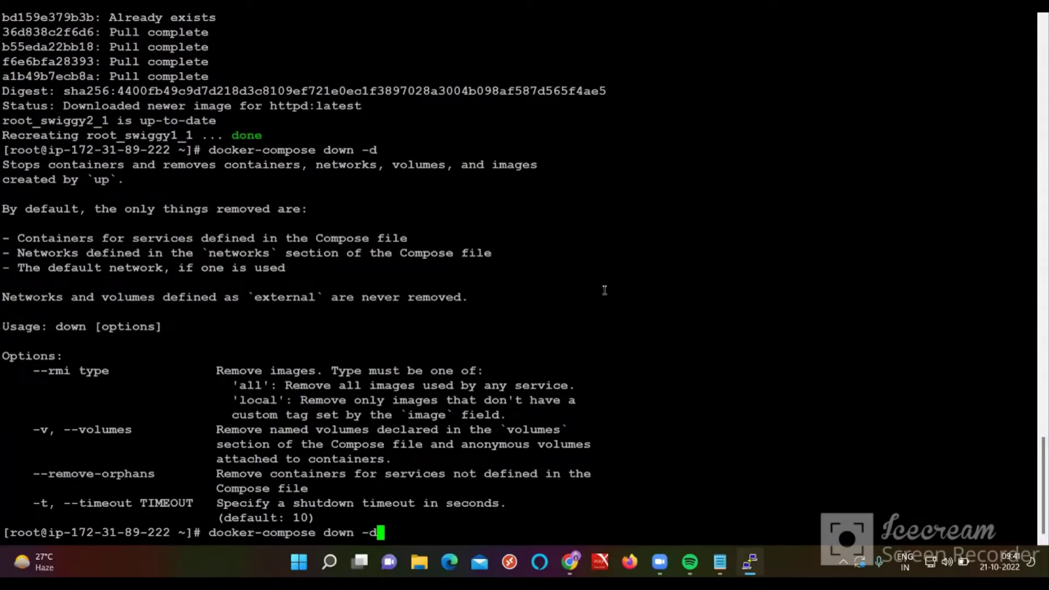
{"action": "key", "text": "alt+Tab"}
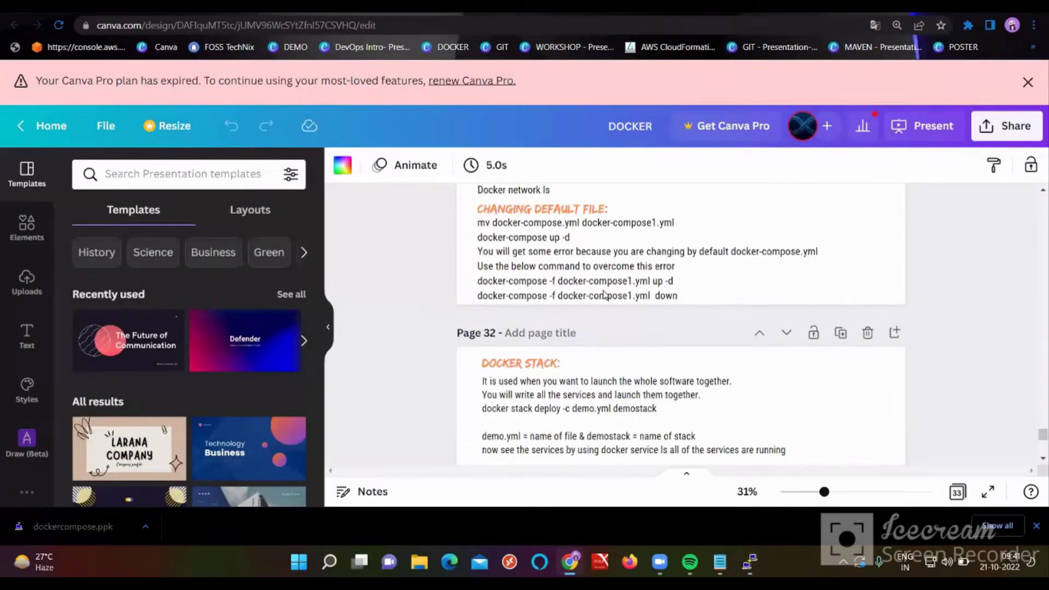
Step: Scroll the Canva notes to page 31, then return to PuTTY and erase the recalled down command
{"action": "scroll", "coordinate": [637, 196], "scroll_direction": "up", "scroll_amount": 3}
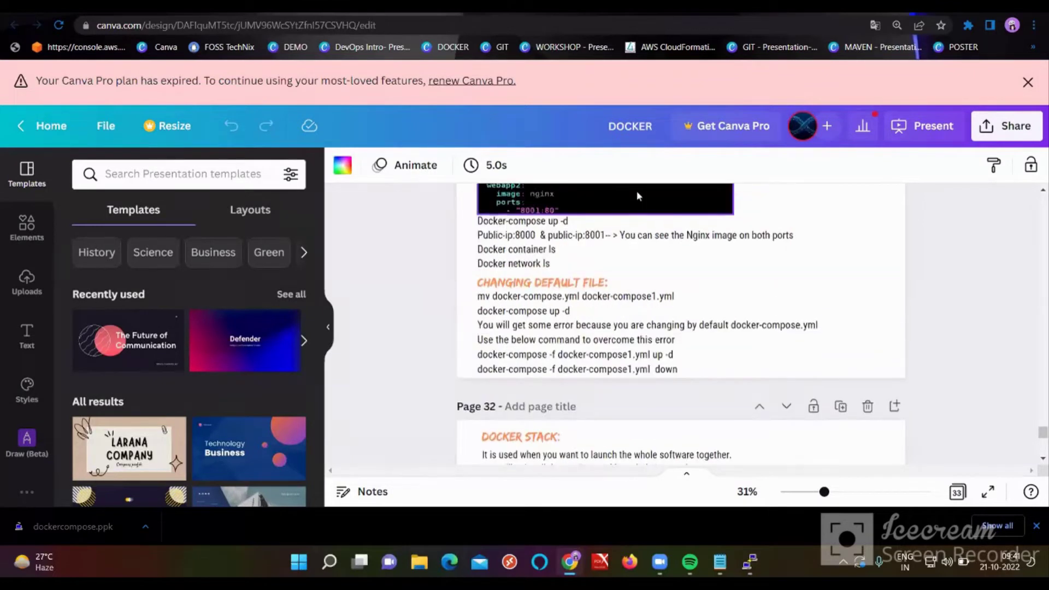
{"action": "scroll", "coordinate": [637, 191], "scroll_direction": "up", "scroll_amount": 2}
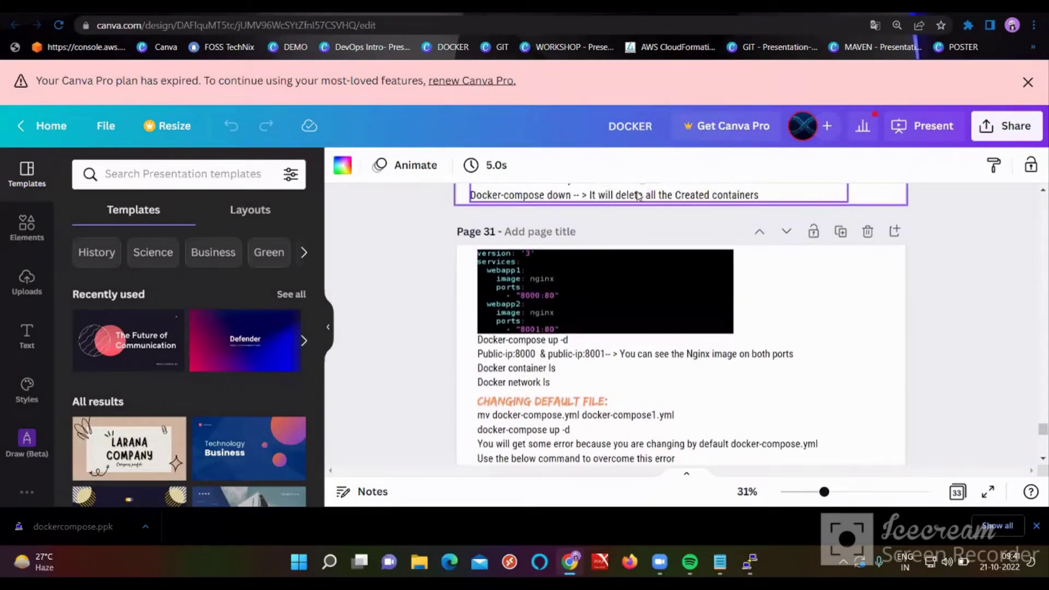
{"action": "scroll", "coordinate": [614, 363], "scroll_direction": "down", "scroll_amount": 1}
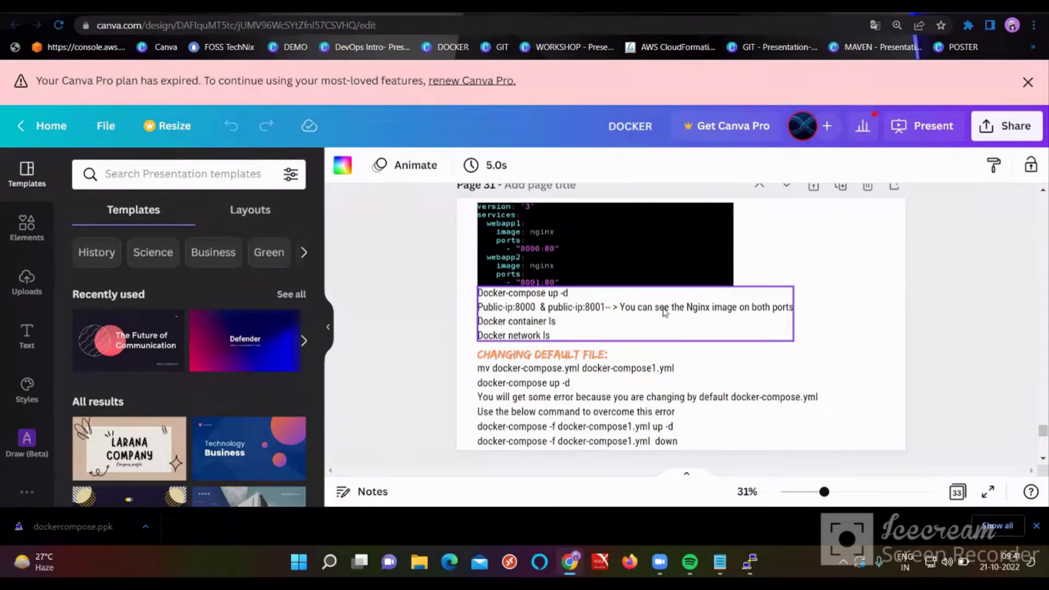
{"action": "key", "text": "alt+Tab"}
{"action": "key", "text": "BackSpace"}
{"action": "key", "text": "BackSpace"}
{"action": "key", "text": "BackSpace"}
{"action": "key", "text": "BackSpace"}
{"action": "key", "text": "BackSpace"}
{"action": "key", "text": "BackSpace"}
{"action": "key", "text": "BackSpace"}
{"action": "key", "text": "BackSpace"}
{"action": "key", "text": "BackSpace"}
{"action": "key", "text": "BackSpace"}
{"action": "key", "text": "BackSpace"}
{"action": "key", "text": "BackSpace"}
{"action": "key", "text": "BackSpace"}
{"action": "key", "text": "BackSpace"}
{"action": "key", "text": "BackSpace"}
{"action": "key", "text": "BackSpace"}
{"action": "key", "text": "BackSpace"}
{"action": "key", "text": "BackSpace"}
{"action": "key", "text": "BackSpace"}
{"action": "key", "text": "BackSpace"}
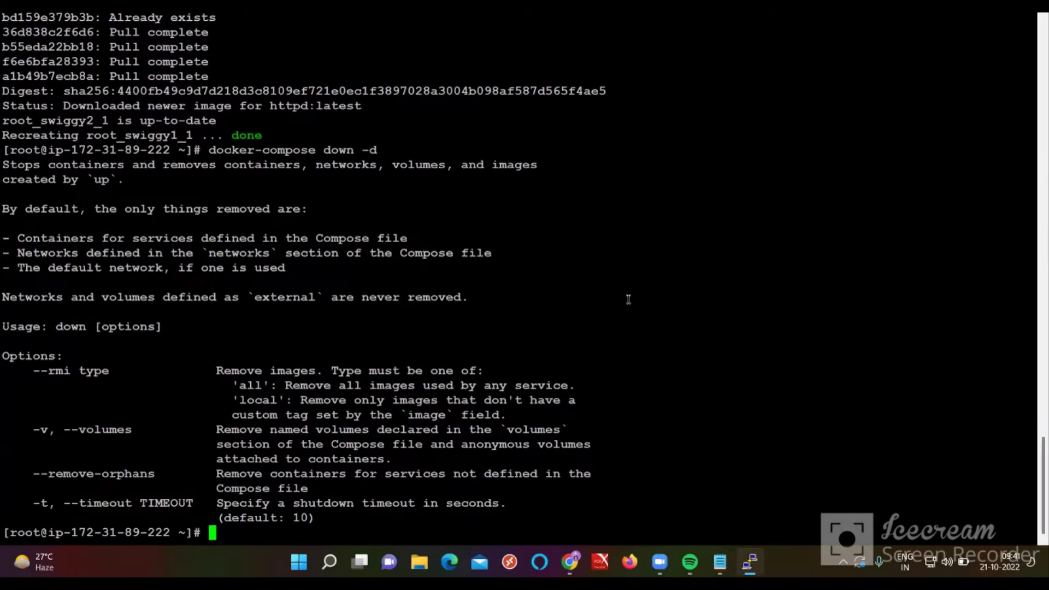
Step: Clear the screen and list Docker networks, correcting 'docker-compose network ls' to 'docker network ls'
{"action": "key", "text": "ctrl+l"}
{"action": "type", "text": "docker"}
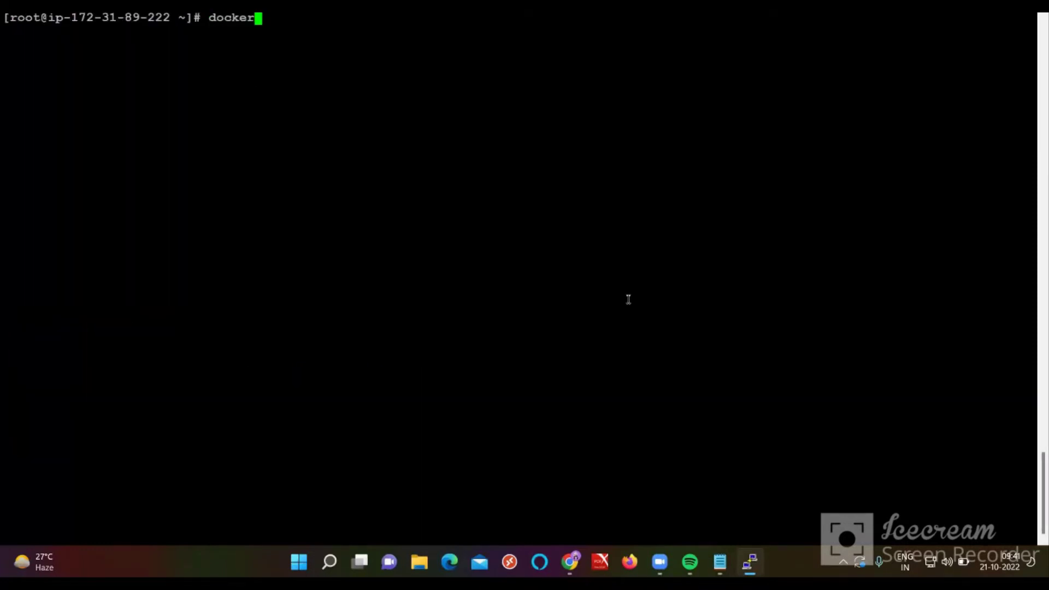
{"action": "type", "text": "-compose "}
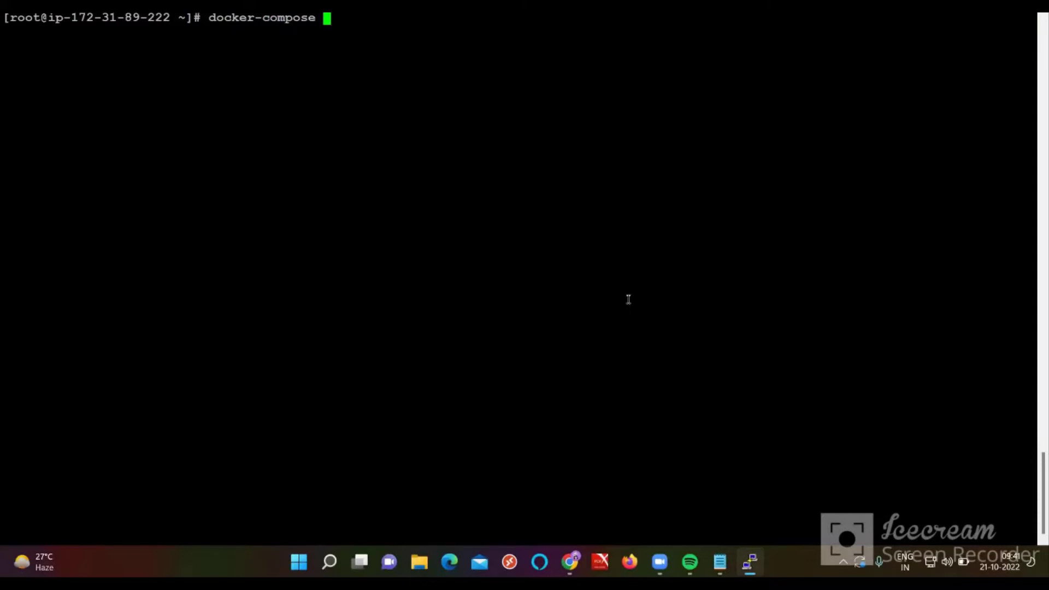
{"action": "type", "text": "network ls"}
{"action": "key", "text": "Return"}
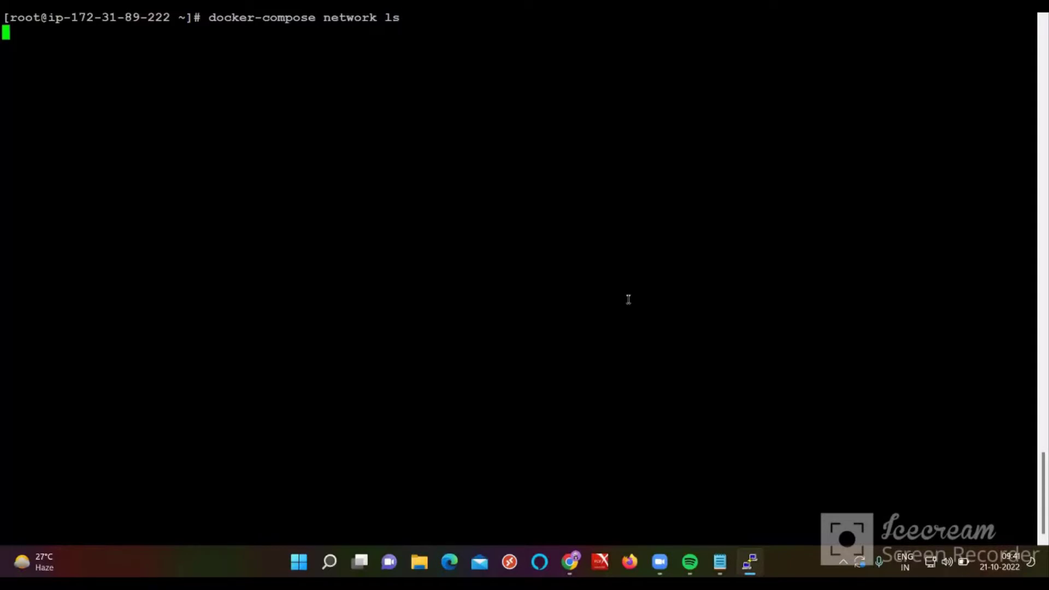
{"action": "key", "text": "Up"}
{"action": "key", "text": "Left"}
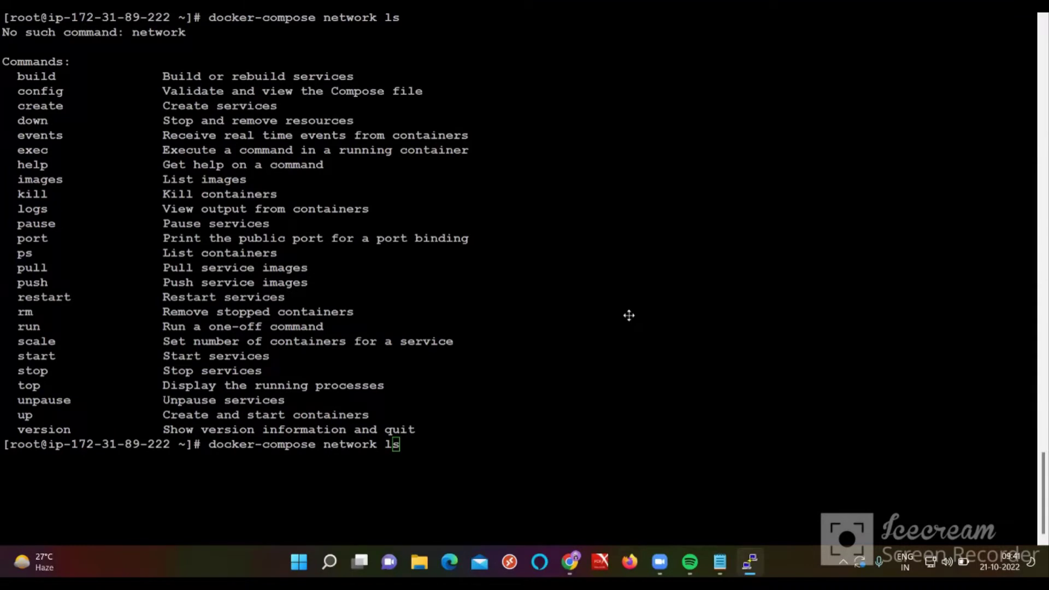
{"action": "key", "text": "Left"}
{"action": "key", "text": "Left"}
{"action": "key", "text": "Left"}
{"action": "key", "text": "Left"}
{"action": "key", "text": "Left"}
{"action": "key", "text": "Left"}
{"action": "key", "text": "Left"}
{"action": "key", "text": "Left"}
{"action": "key", "text": "Left"}
{"action": "key", "text": "Left"}
{"action": "key", "text": "BackSpace"}
{"action": "key", "text": "BackSpace"}
{"action": "key", "text": "BackSpace"}
{"action": "key", "text": "BackSpace"}
{"action": "key", "text": "BackSpace"}
{"action": "key", "text": "BackSpace"}
{"action": "key", "text": "BackSpace"}
{"action": "key", "text": "BackSpace"}
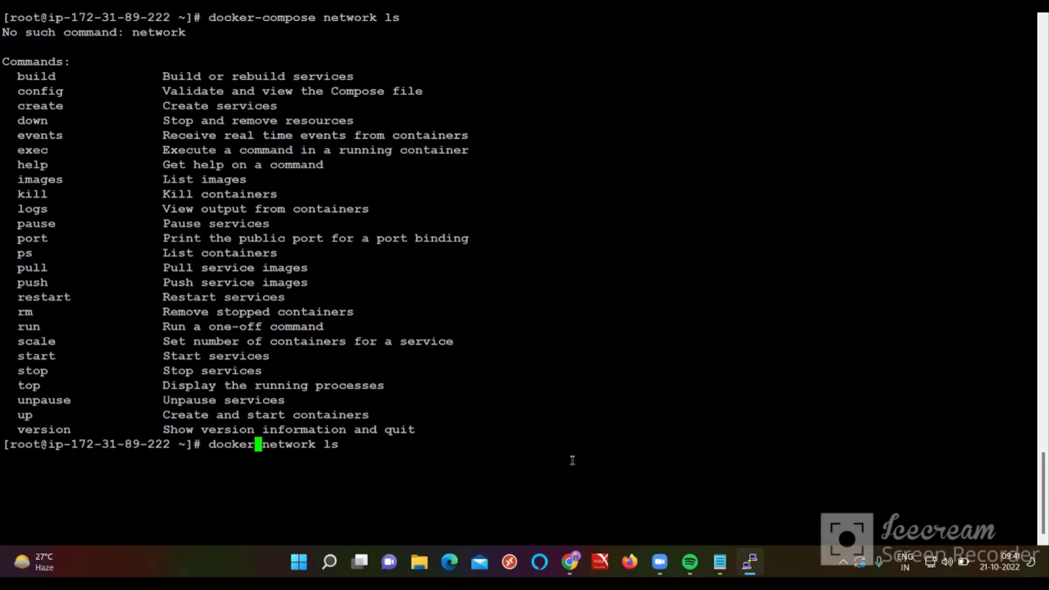
{"action": "key", "text": "Return"}
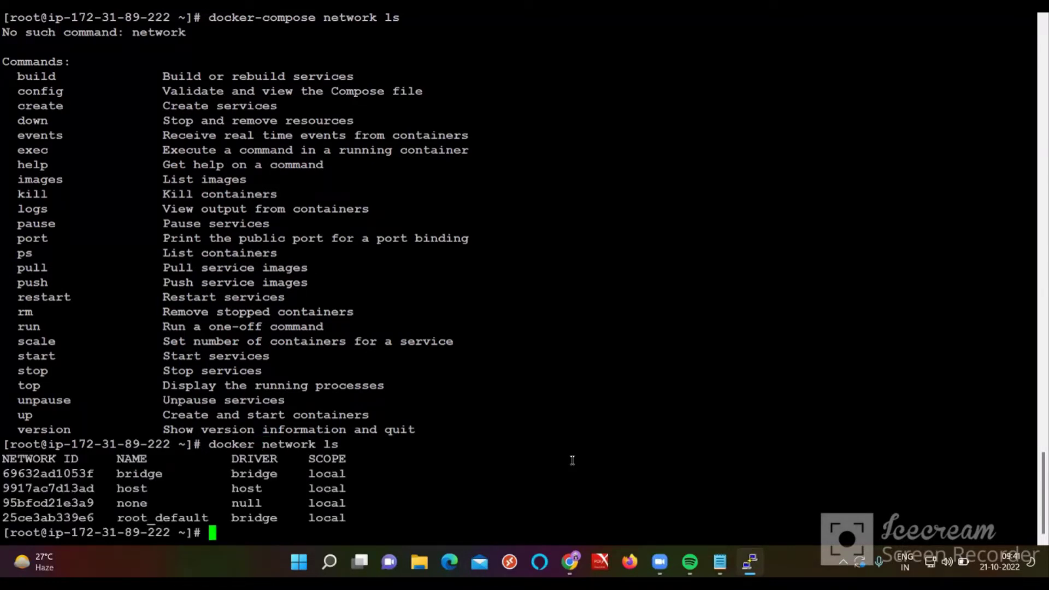
Step: List containers with 'docker container ls' and 'docker ps', showing httpd on 8000 and nginx on 8001
{"action": "key", "text": "Up"}
{"action": "key", "text": "Left"}
{"action": "key", "text": "Left"}
{"action": "key", "text": "Left"}
{"action": "key", "text": "Left"}
{"action": "key", "text": "Right"}
{"action": "key", "text": "BackSpace"}
{"action": "key", "text": "BackSpace"}
{"action": "key", "text": "BackSpace"}
{"action": "key", "text": "BackSpace"}
{"action": "key", "text": "BackSpace"}
{"action": "key", "text": "BackSpace"}
{"action": "key", "text": "BackSpace"}
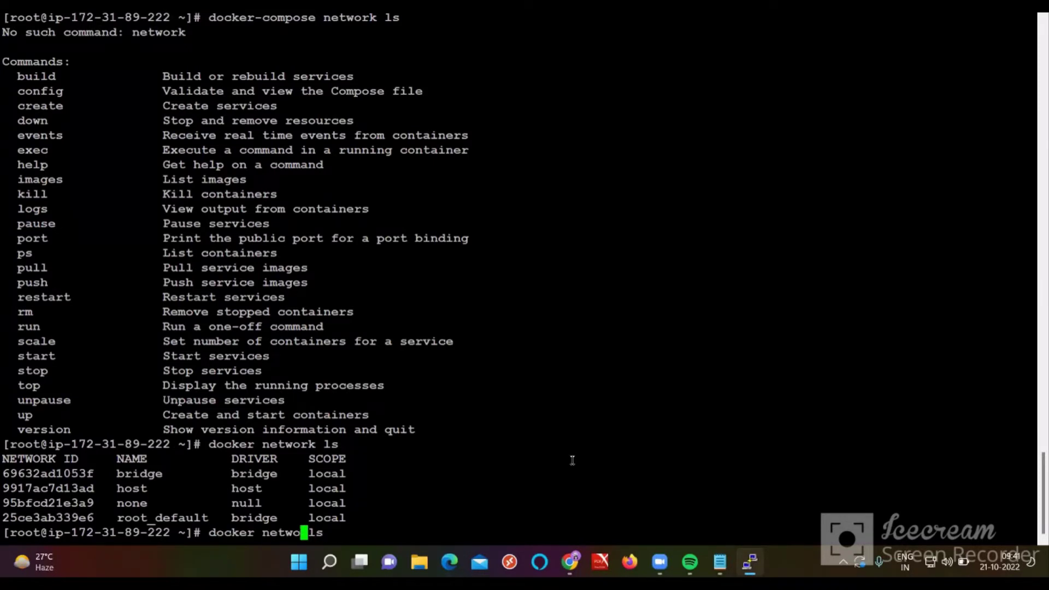
{"action": "type", "text": "container"}
{"action": "key", "text": "Return"}
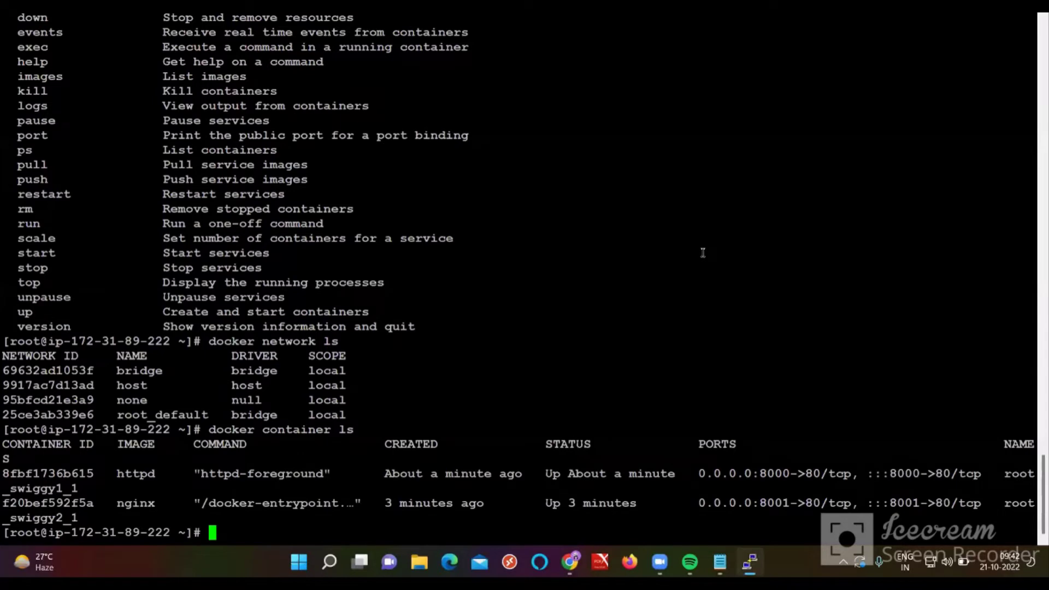
{"action": "type", "text": "docker ps"}
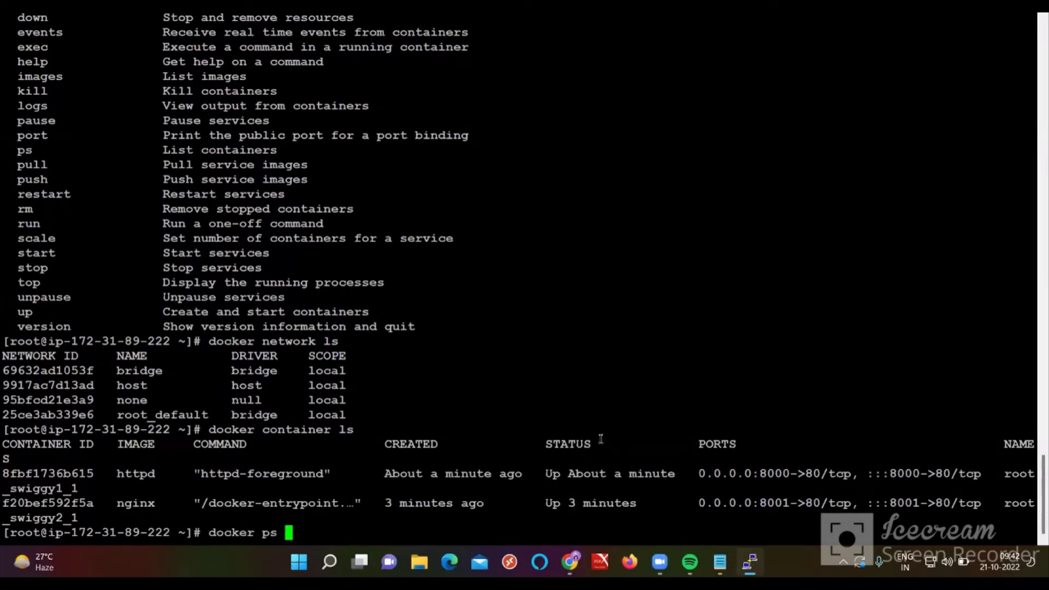
{"action": "key", "text": "Return"}
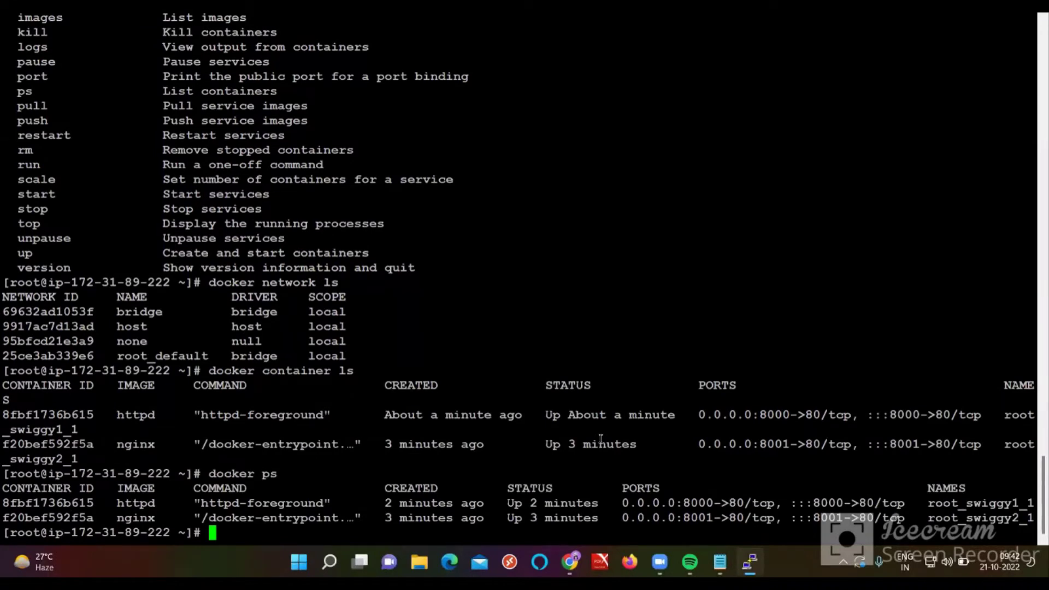
{"action": "type", "text": "docker restart"}
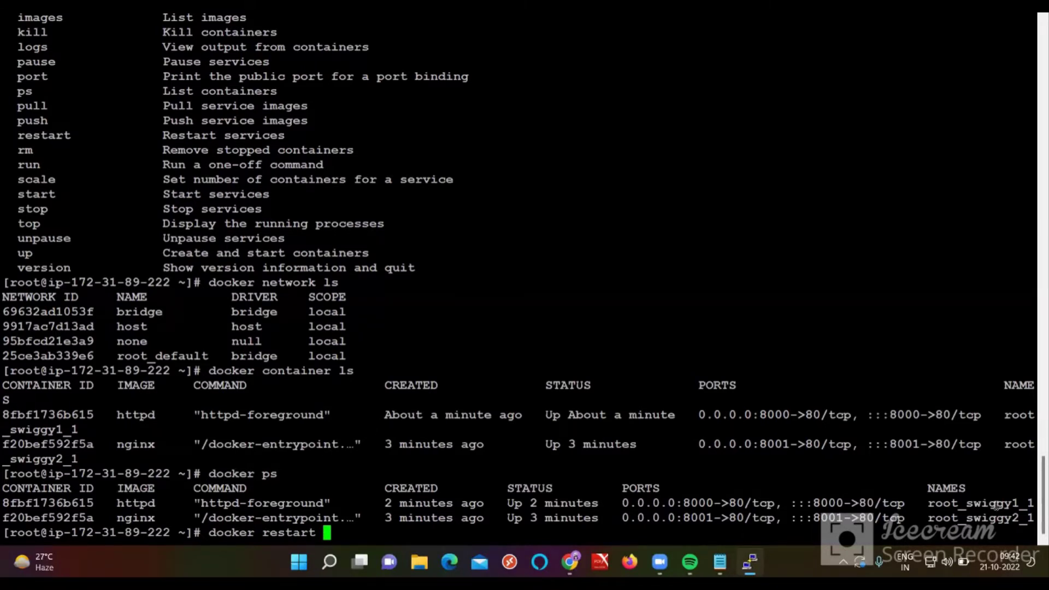
Step: Restart the root_swiggy1_1 container by pasting its name into docker restart
{"action": "double_click", "coordinate": [995, 506]}
{"action": "right_click", "coordinate": [656, 458]}
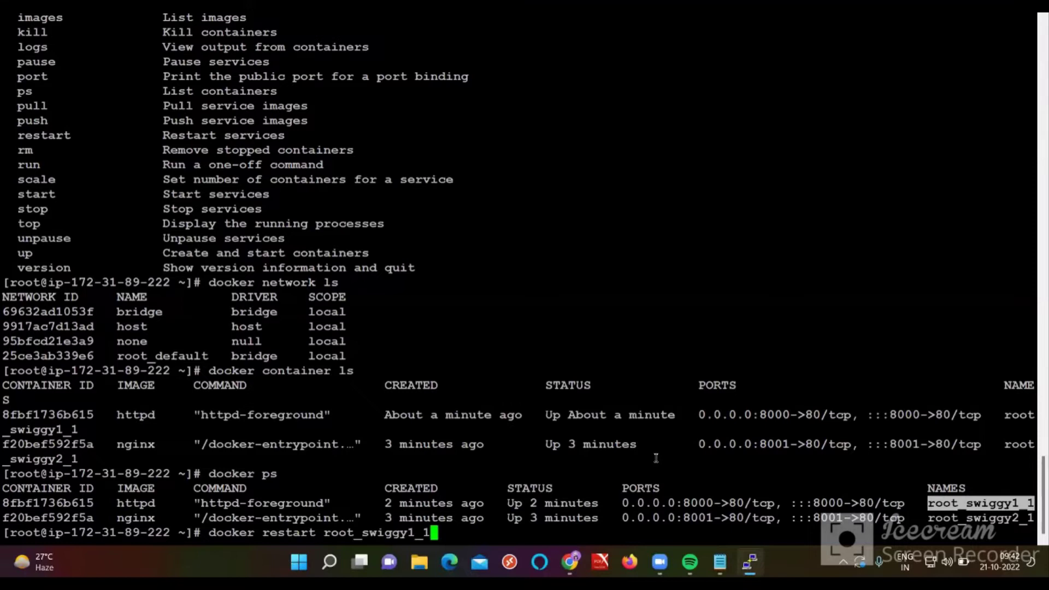
{"action": "key", "text": "Return"}
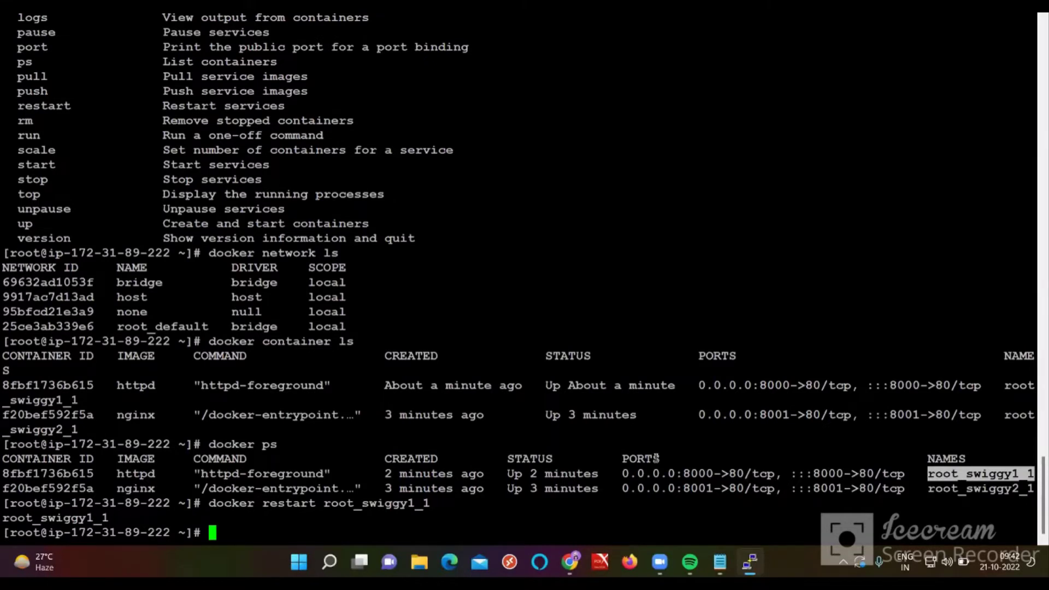
Step: Pause root_swiggy1_1 and confirm with docker ps that it shows Paused
{"action": "key", "text": "Up"}
{"action": "key", "text": "Left"}
{"action": "key", "text": "Left"}
{"action": "key", "text": "Left"}
{"action": "key", "text": "Left"}
{"action": "key", "text": "Left"}
{"action": "key", "text": "Left"}
{"action": "key", "text": "Left"}
{"action": "key", "text": "Left"}
{"action": "key", "text": "Left"}
{"action": "key", "text": "Left"}
{"action": "key", "text": "Left"}
{"action": "key", "text": "Left"}
{"action": "key", "text": "Left"}
{"action": "key", "text": "Left"}
{"action": "key", "text": "Left"}
{"action": "key", "text": "BackSpace"}
{"action": "key", "text": "BackSpace"}
{"action": "key", "text": "BackSpace"}
{"action": "key", "text": "BackSpace"}
{"action": "key", "text": "BackSpace"}
{"action": "key", "text": "BackSpace"}
{"action": "key", "text": "BackSpace"}
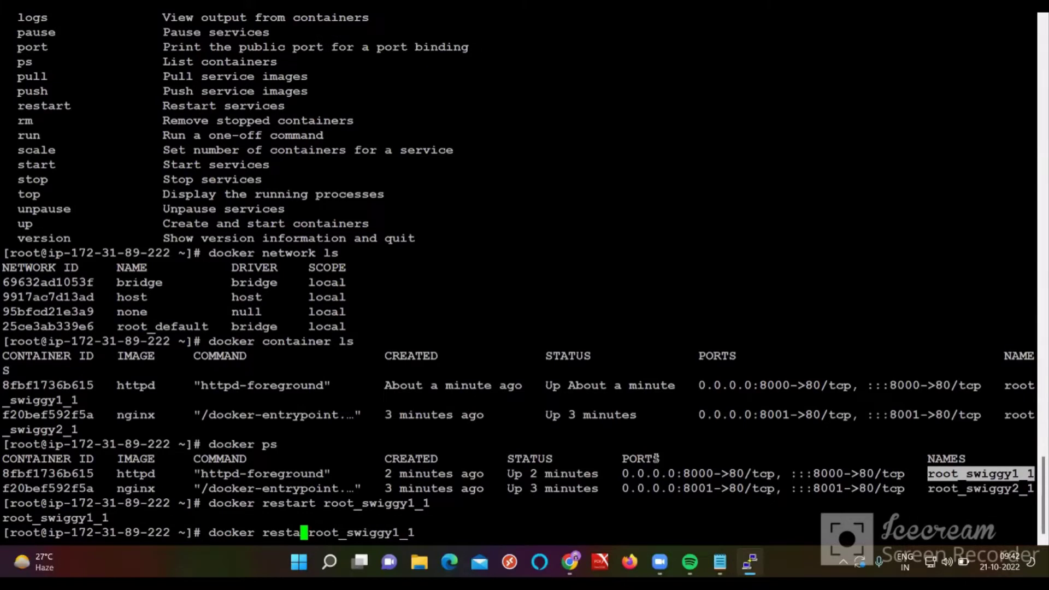
{"action": "type", "text": "pause"}
{"action": "key", "text": "Return"}
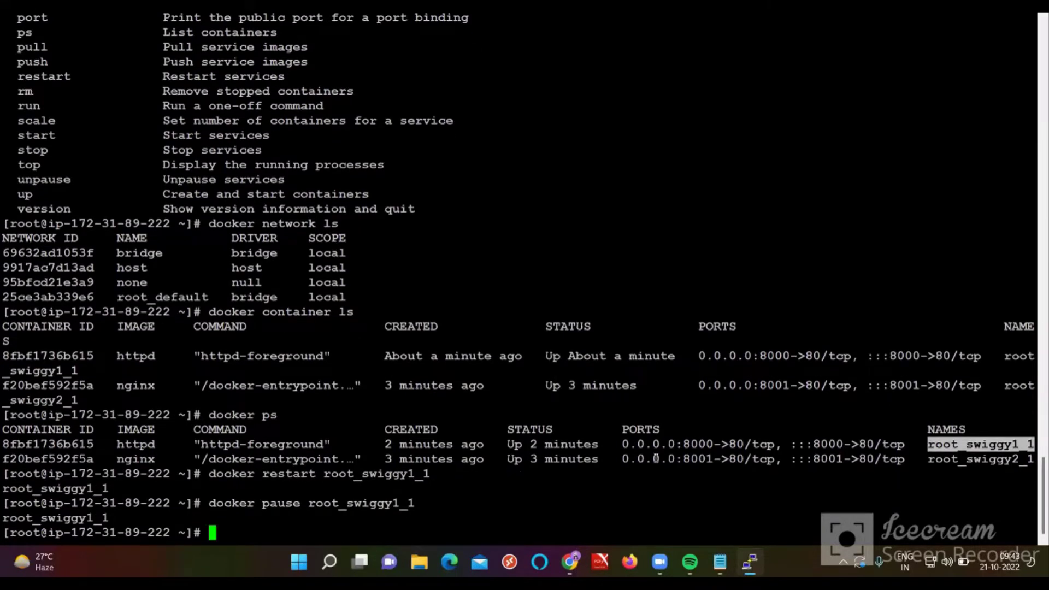
{"action": "type", "text": "docker ps"}
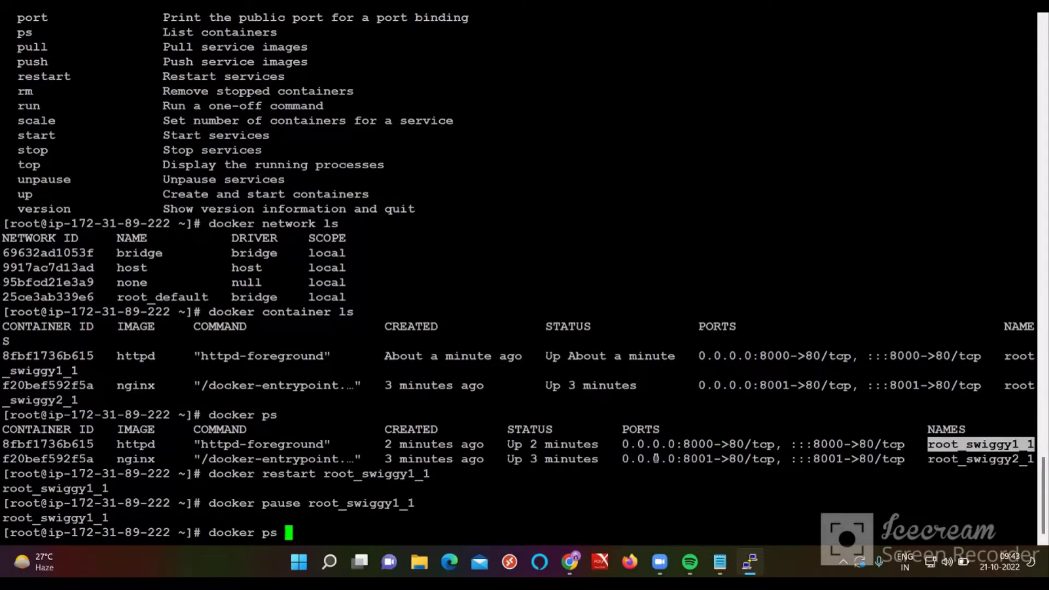
{"action": "key", "text": "Return"}
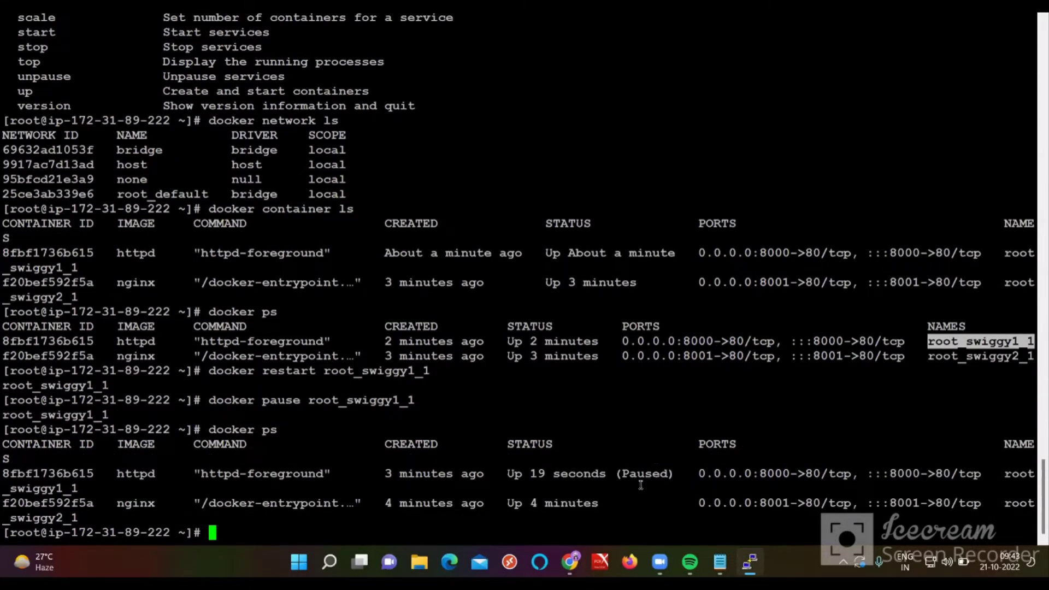
{"action": "double_click", "coordinate": [643, 474]}
{"action": "key", "text": "ctrl+c"}
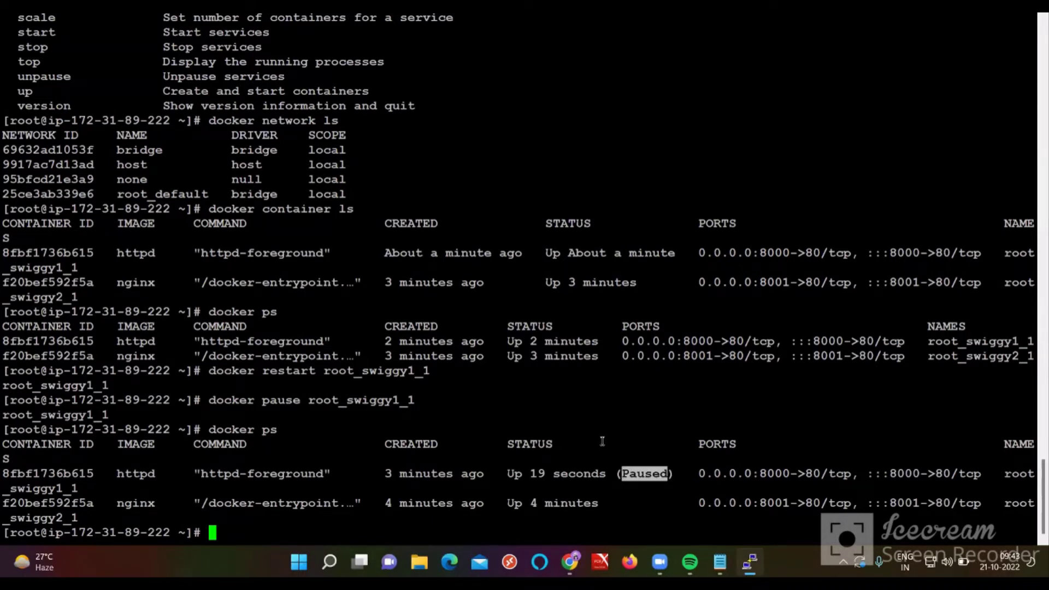
Step: Unpause root_swiggy1_1 and confirm with docker ps that both containers are running
{"action": "key", "text": "Up"}
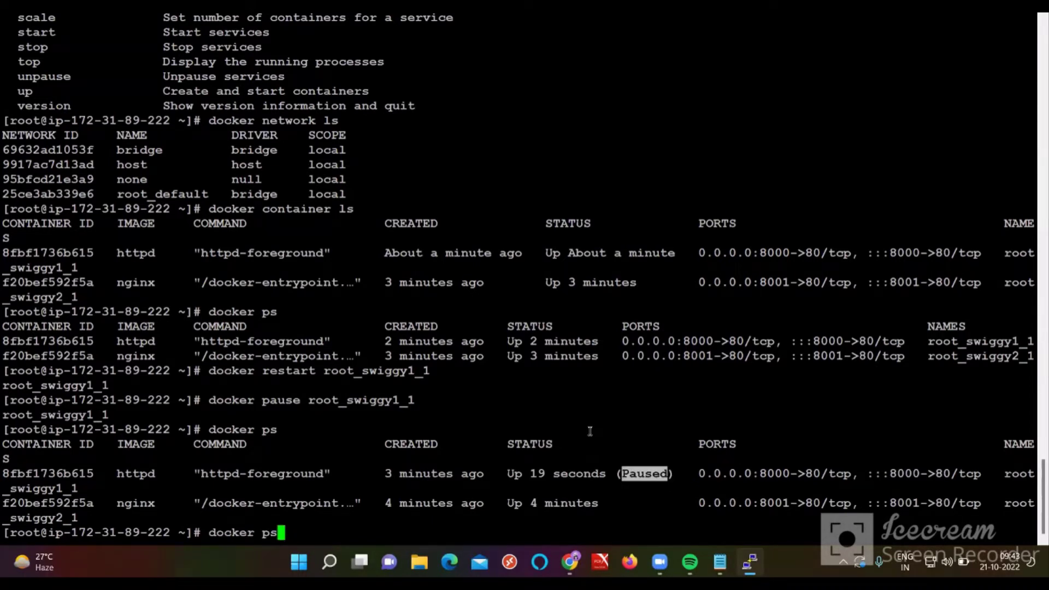
{"action": "key", "text": "Up"}
{"action": "key", "text": "Left"}
{"action": "key", "text": "Left"}
{"action": "key", "text": "Left"}
{"action": "key", "text": "Left"}
{"action": "key", "text": "Left"}
{"action": "key", "text": "Left"}
{"action": "key", "text": "Left"}
{"action": "key", "text": "Left"}
{"action": "key", "text": "Left"}
{"action": "key", "text": "Left"}
{"action": "key", "text": "Left"}
{"action": "key", "text": "Left"}
{"action": "key", "text": "Left"}
{"action": "key", "text": "Left"}
{"action": "key", "text": "Left"}
{"action": "key", "text": "Left"}
{"action": "key", "text": "Left"}
{"action": "key", "text": "Left"}
{"action": "key", "text": "Left"}
{"action": "key", "text": "Left"}
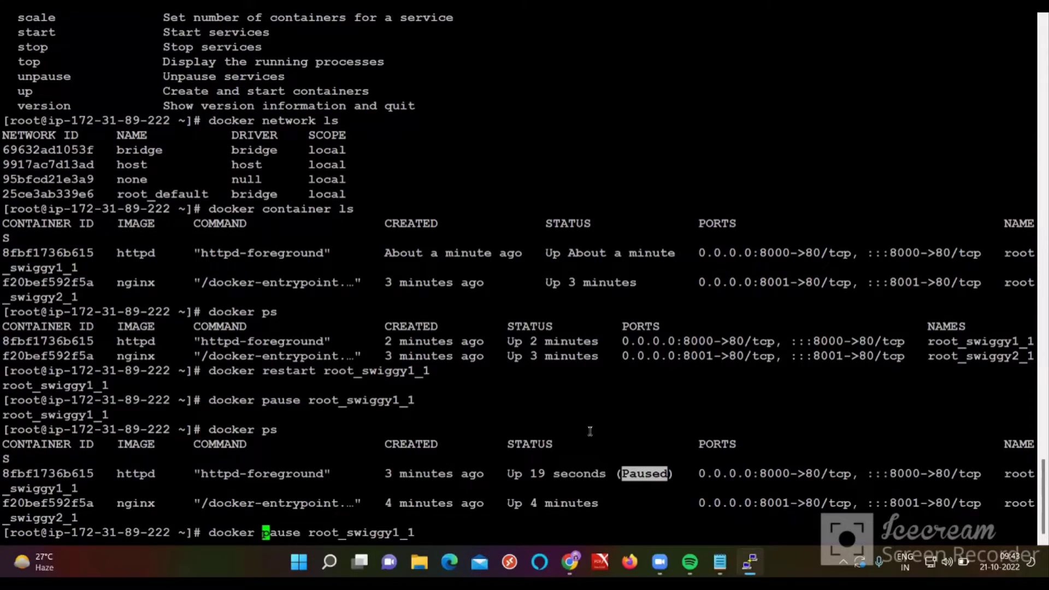
{"action": "type", "text": "un"}
{"action": "key", "text": "Return"}
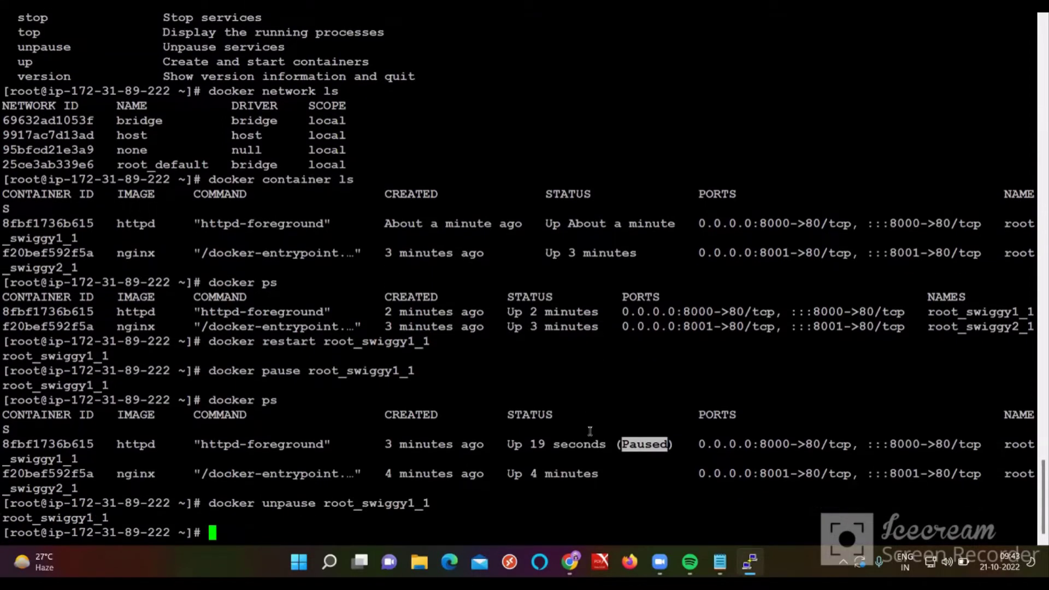
{"action": "key", "text": "Up"}
{"action": "key", "text": "Up"}
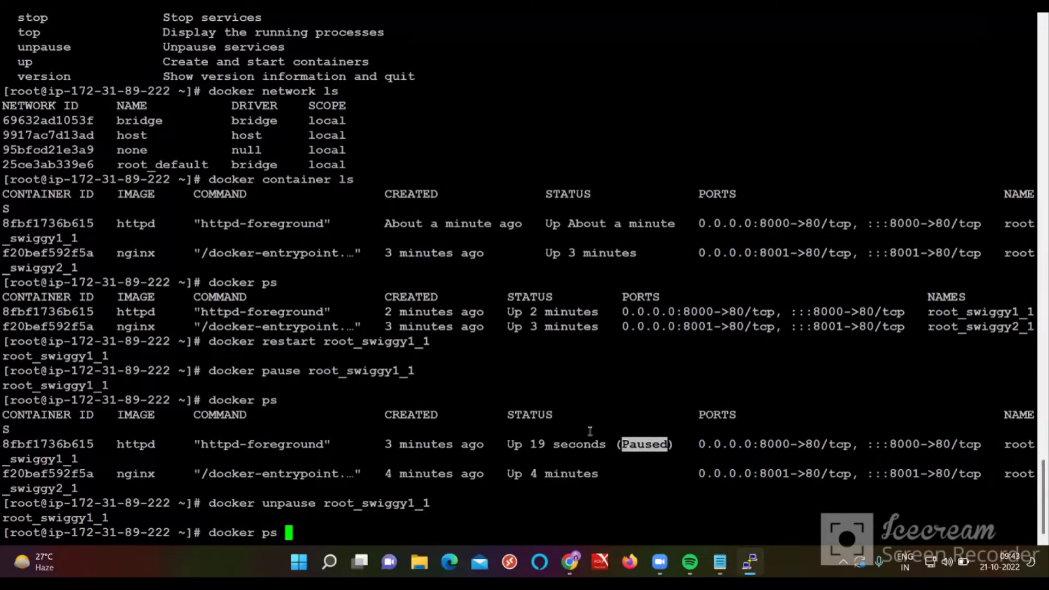
{"action": "key", "text": "Return"}
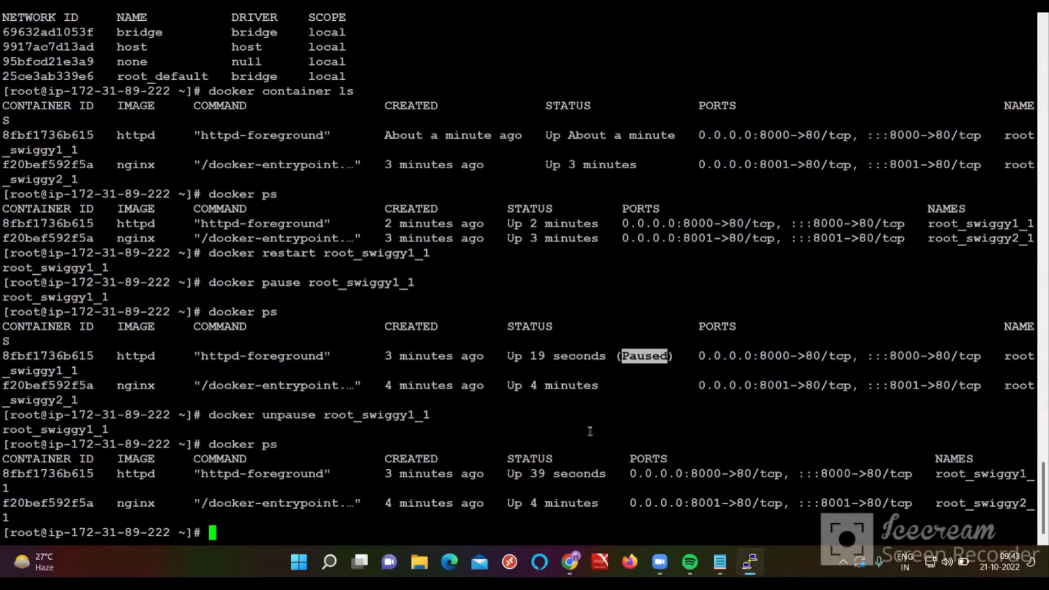
Step: Run 'docker logs root_swiggy1_1', replacing a wrongly pasted 'Paused' word with the container name
{"action": "scroll", "coordinate": [552, 388], "scroll_direction": "up", "scroll_amount": 15}
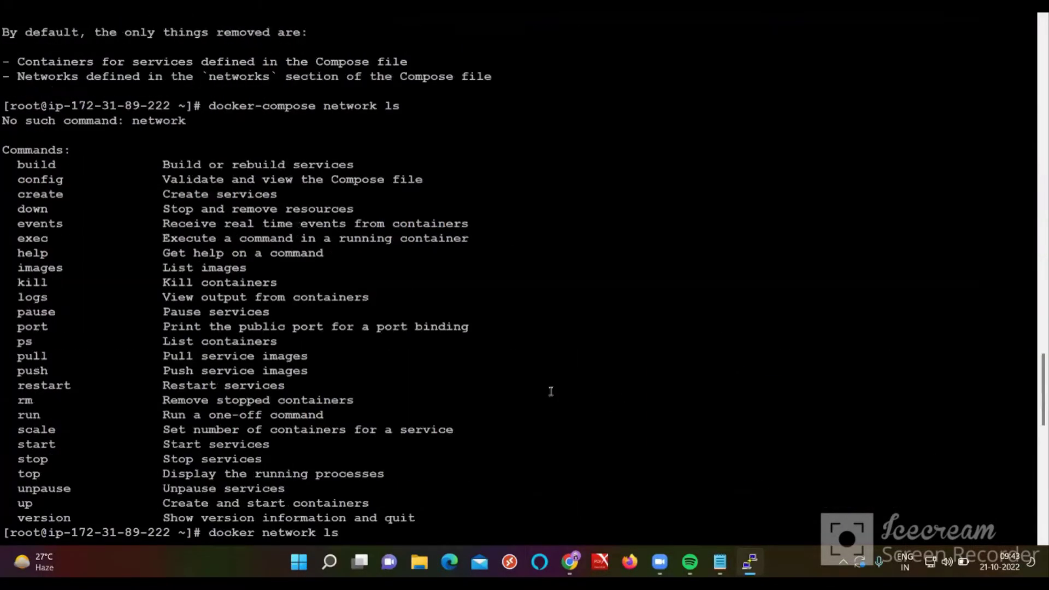
{"action": "scroll", "coordinate": [550, 390], "scroll_direction": "down", "scroll_amount": 15}
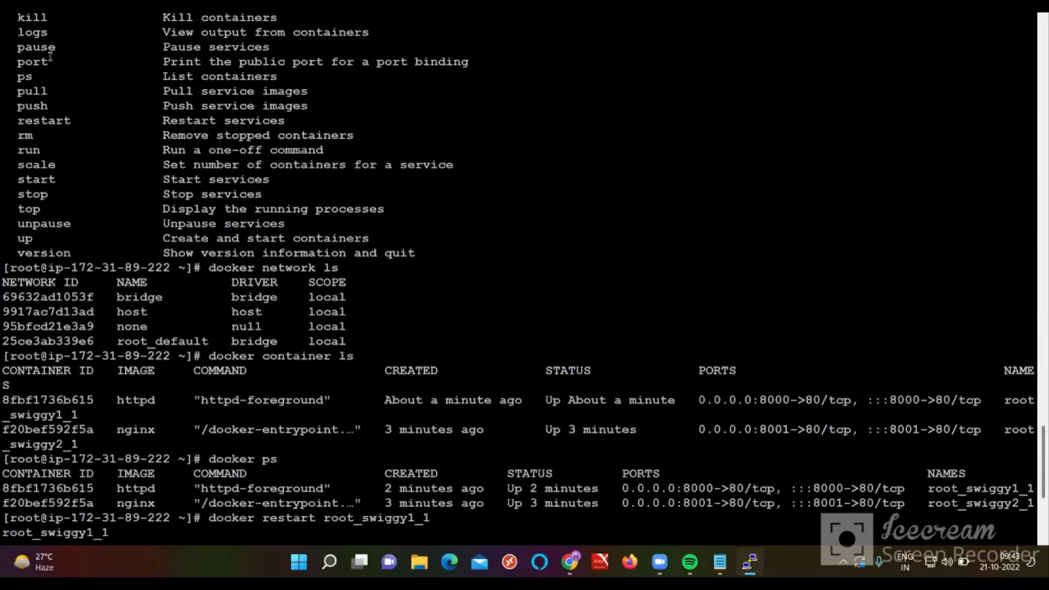
{"action": "scroll", "coordinate": [49, 56], "scroll_direction": "down", "scroll_amount": 6}
{"action": "type", "text": "docker logs"}
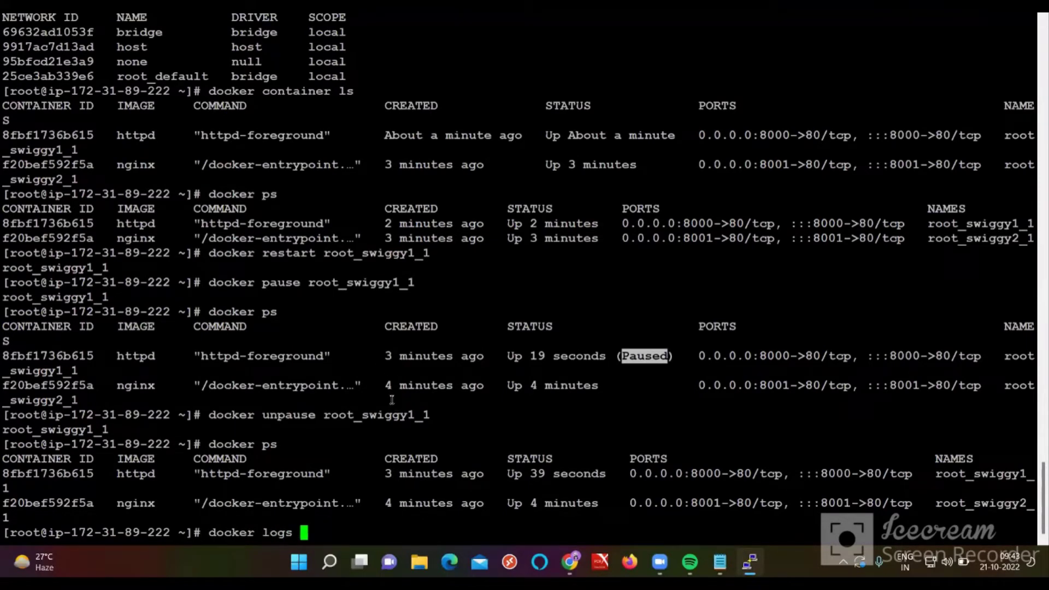
{"action": "right_click", "coordinate": [392, 399]}
{"action": "key", "text": "BackSpace"}
{"action": "key", "text": "BackSpace"}
{"action": "key", "text": "BackSpace"}
{"action": "key", "text": "BackSpace"}
{"action": "key", "text": "BackSpace"}
{"action": "key", "text": "BackSpace"}
{"action": "double_click", "coordinate": [995, 476]}
{"action": "right_click", "coordinate": [734, 395]}
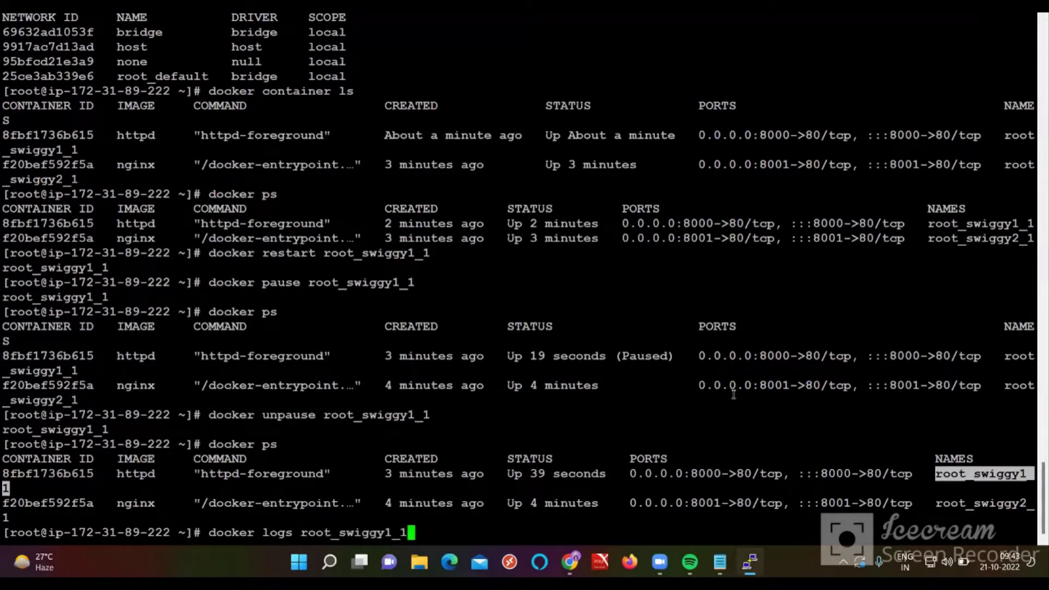
{"action": "key", "text": "Return"}
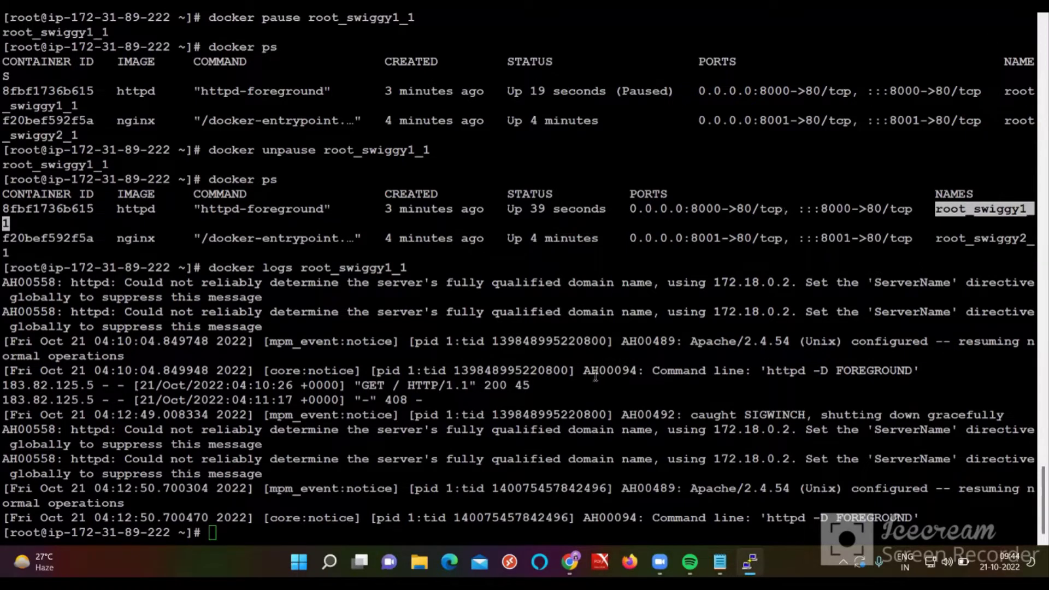
Step: Rerun the root_swiggy1_1 logs command with the --oneline option added
{"action": "left_click", "coordinate": [572, 355]}
{"action": "key", "text": "Up"}
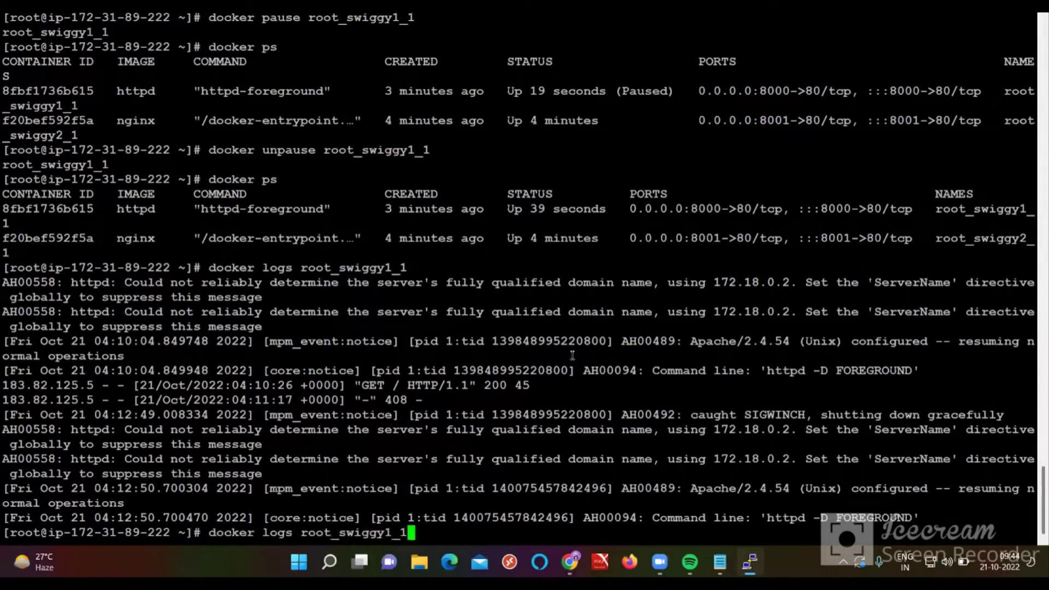
{"action": "type", "text": "--onelin"}
{"action": "type", "text": "e"}
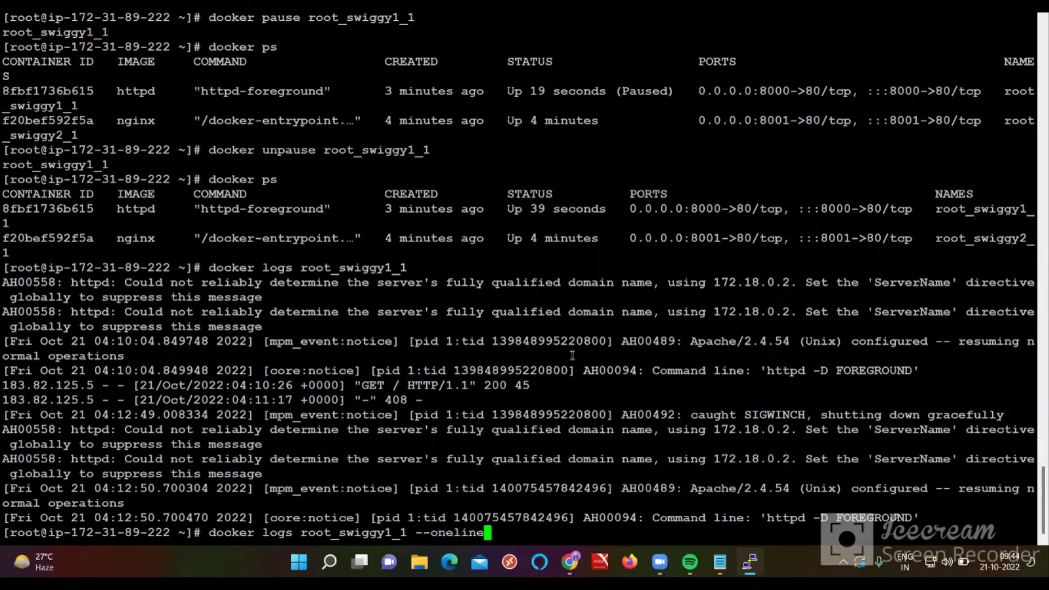
{"action": "key", "text": "Return"}
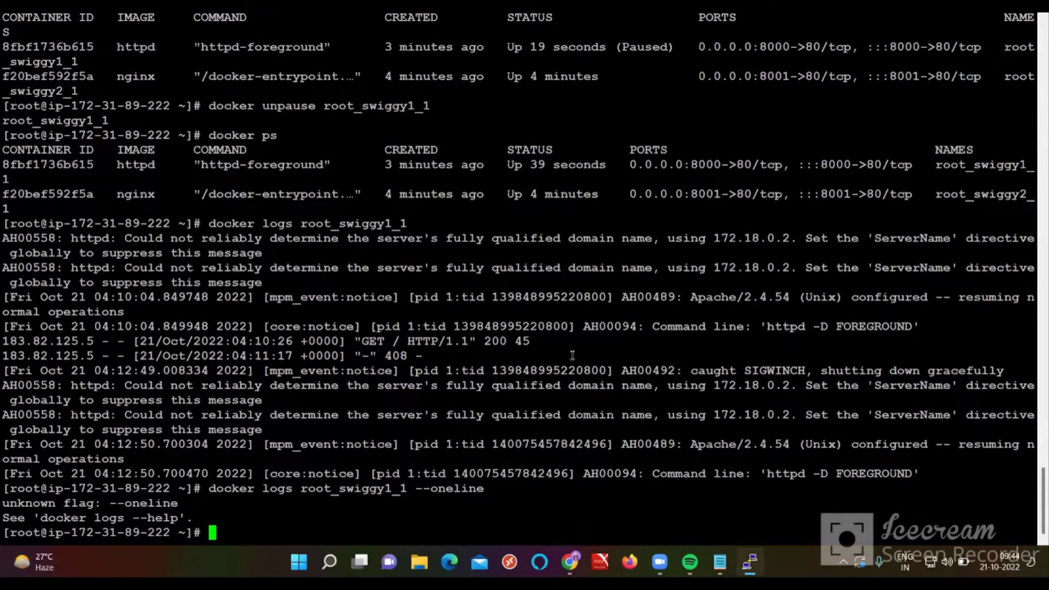
Step: Show 'docker logs --help', highlight the --tail option, then clear the terminal
{"action": "type", "text": "docker lo"}
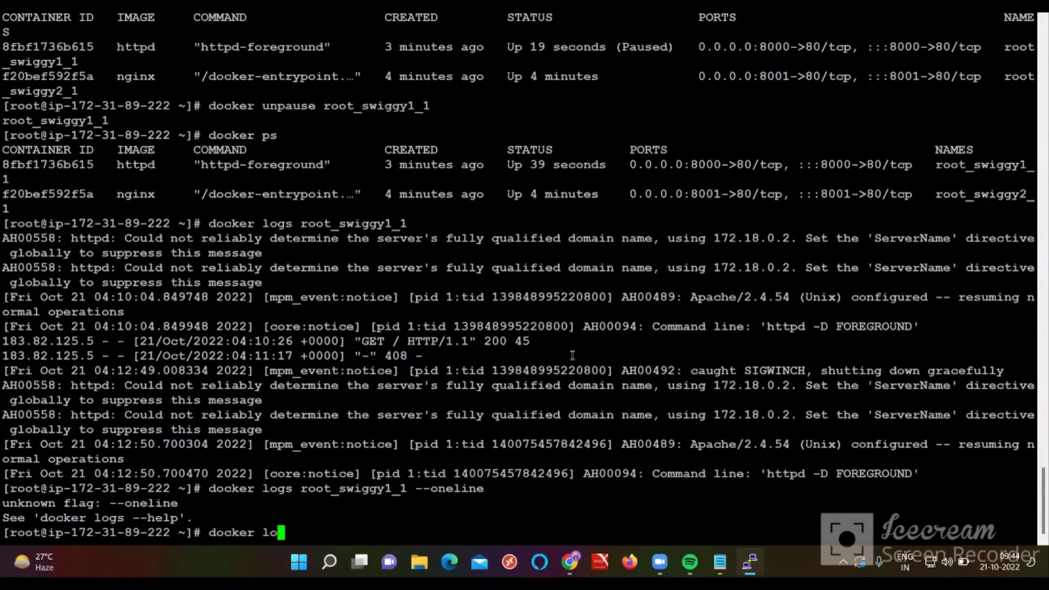
{"action": "type", "text": "gs --help"}
{"action": "key", "text": "Return"}
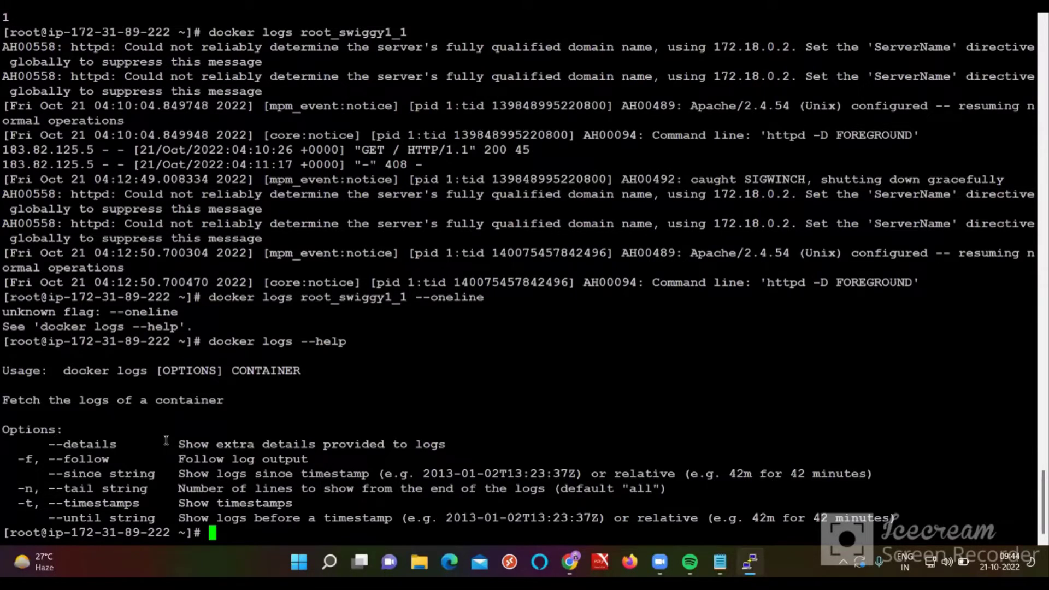
{"action": "double_click", "coordinate": [82, 489]}
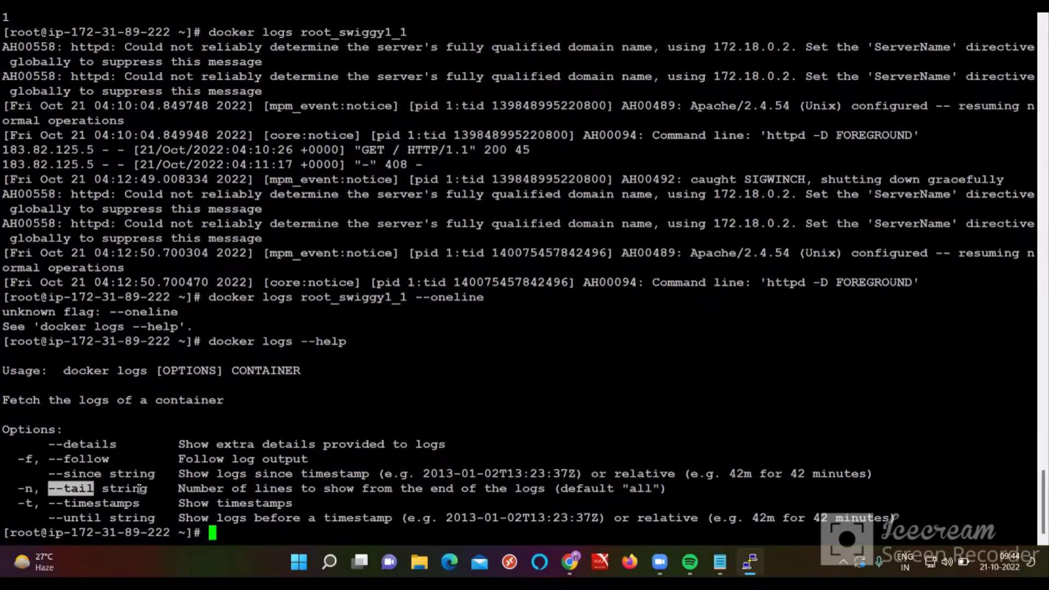
{"action": "left_click", "coordinate": [140, 488]}
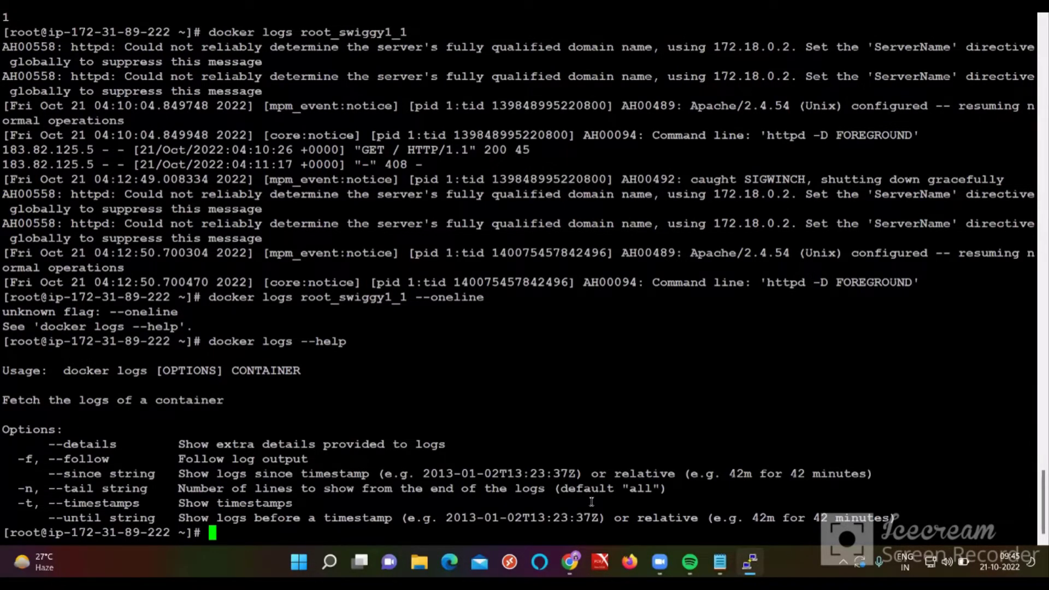
{"action": "key", "text": "ctrl+l"}
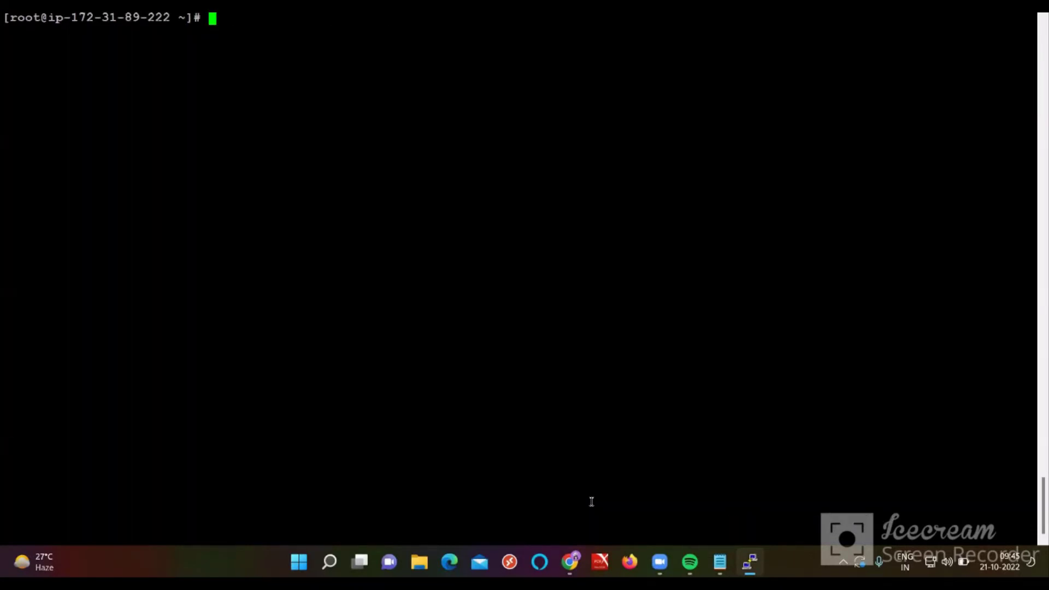
Step: Open docker-compose.yml in vim, delete all its lines, and bring up the Canva presentation
{"action": "type", "text": "vim docker-compose.yml"}
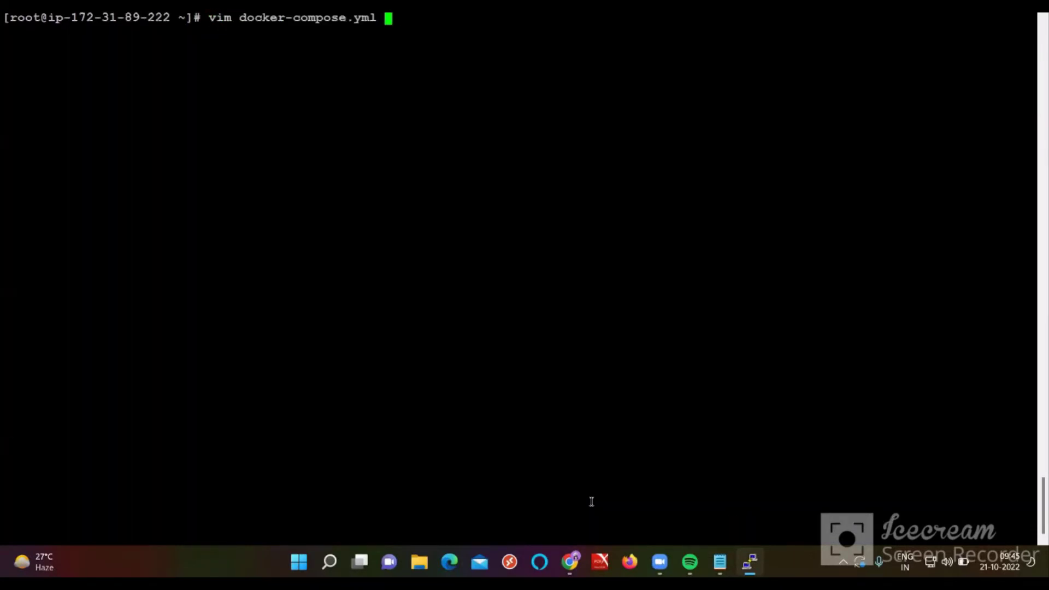
{"action": "key", "text": "Return"}
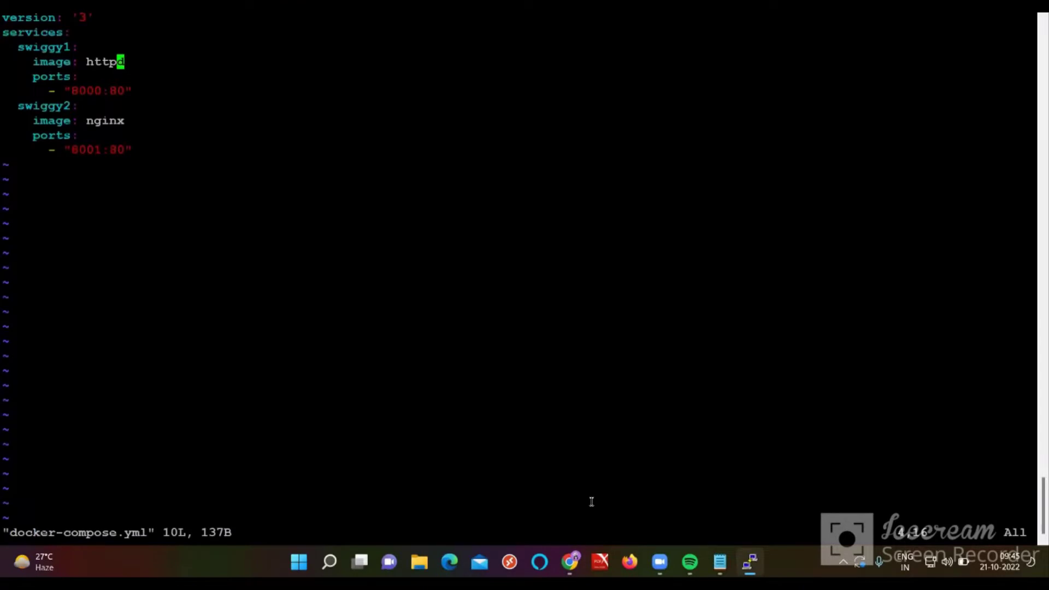
{"action": "key", "text": "d"}
{"action": "key", "text": "d"}
{"action": "key", "text": "d"}
{"action": "key", "text": "d"}
{"action": "key", "text": "d"}
{"action": "key", "text": "d"}
{"action": "key", "text": "d"}
{"action": "key", "text": "d"}
{"action": "key", "text": "d"}
{"action": "key", "text": "d"}
{"action": "key", "text": "d"}
{"action": "key", "text": "d"}
{"action": "key", "text": "d"}
{"action": "key", "text": "d"}
{"action": "key", "text": "d"}
{"action": "key", "text": "d"}
{"action": "key", "text": "d"}
{"action": "key", "text": "d"}
{"action": "key", "text": "d"}
{"action": "key", "text": "d"}
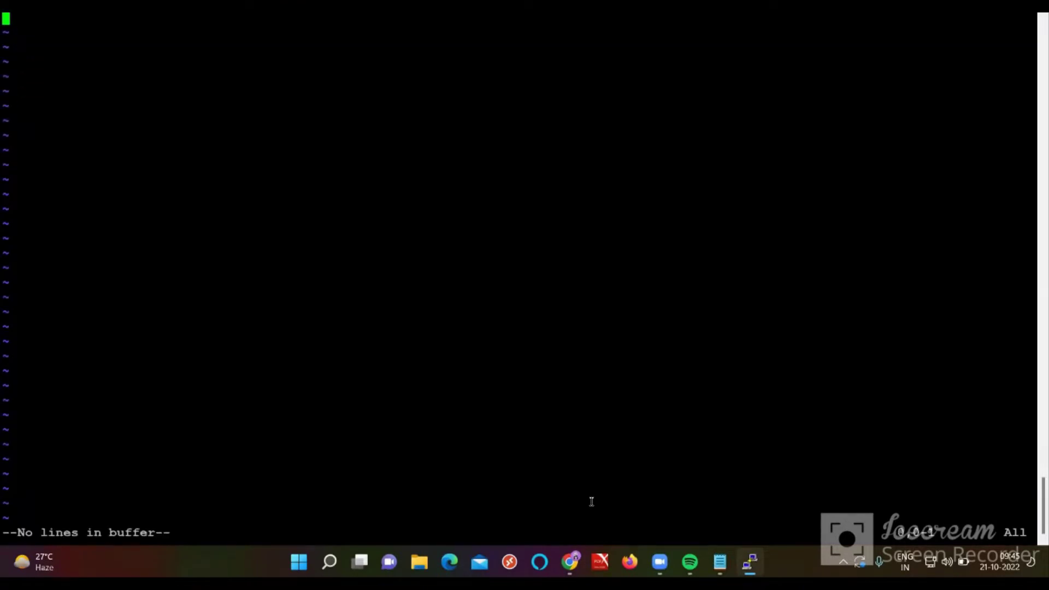
{"action": "left_click", "coordinate": [570, 562]}
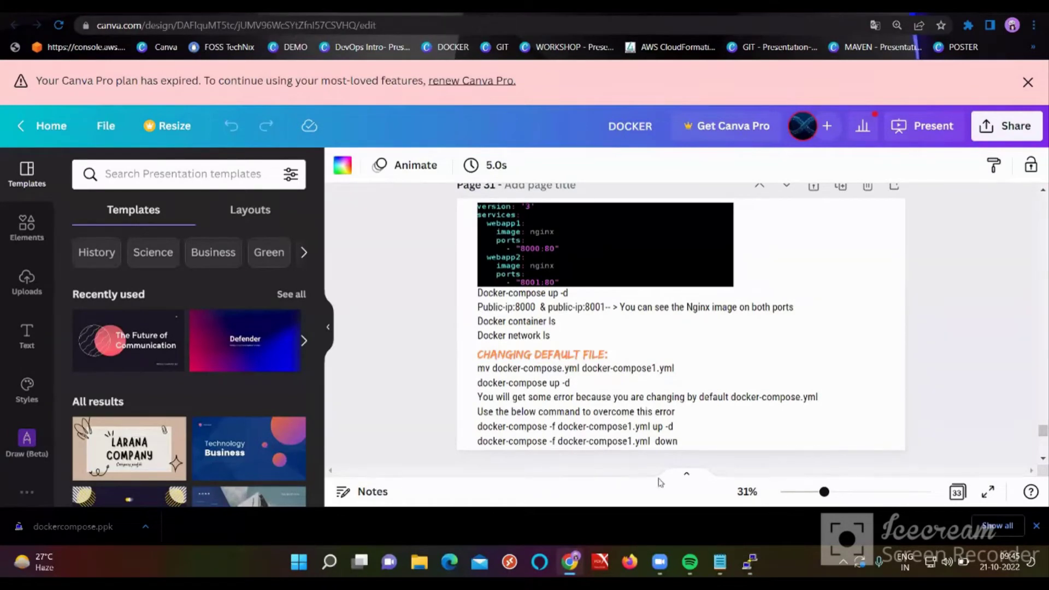
Step: Present the Canva DOCKER slide on changing the default compose file, then exit and return to PuTTY
{"action": "scroll", "coordinate": [650, 415], "scroll_direction": "down", "scroll_amount": 1}
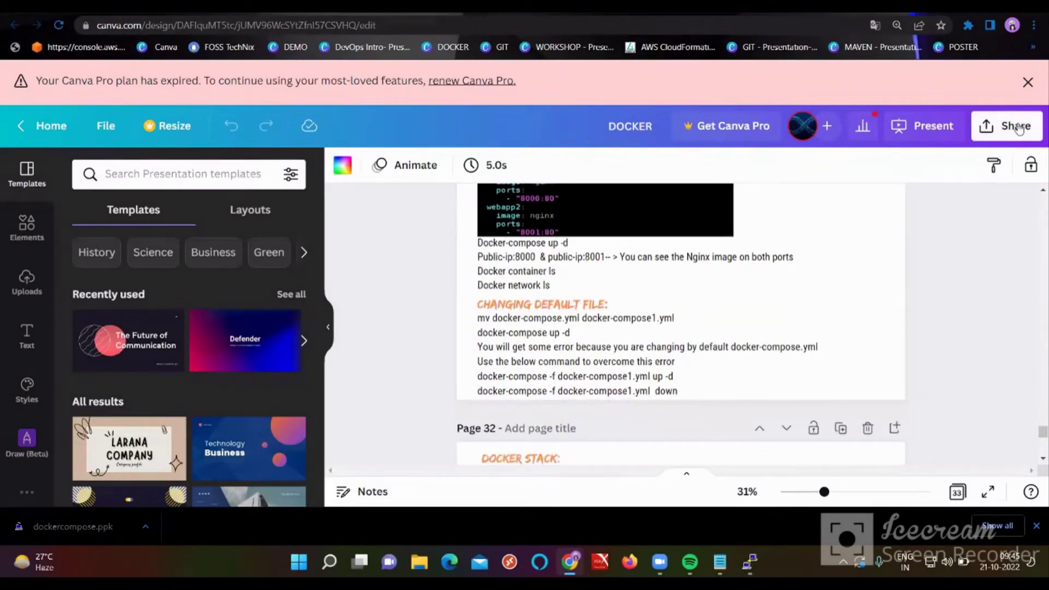
{"action": "left_click", "coordinate": [1007, 125]}
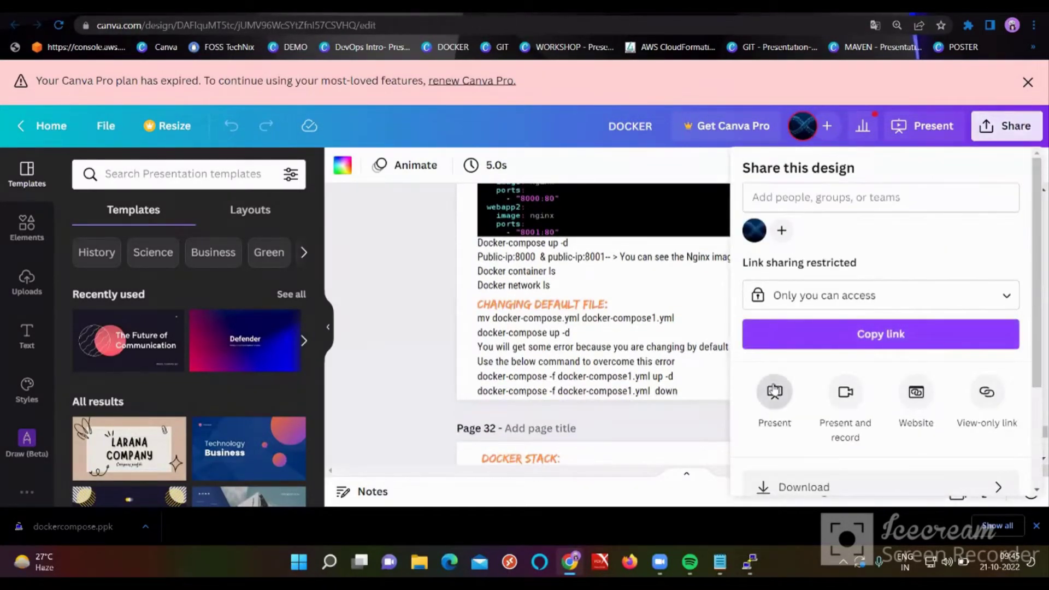
{"action": "left_click", "coordinate": [775, 390]}
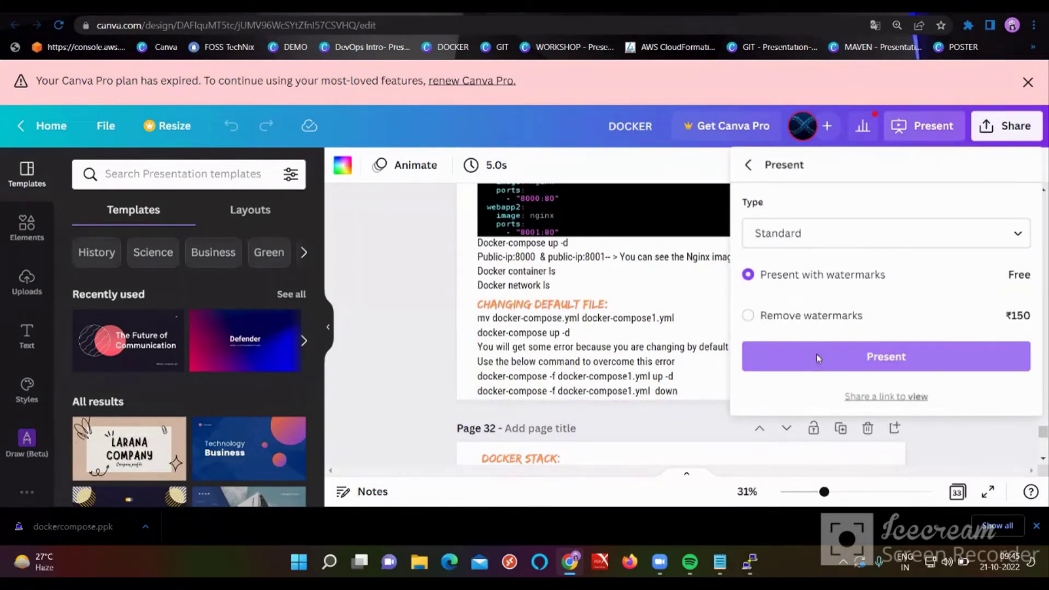
{"action": "left_click", "coordinate": [814, 357]}
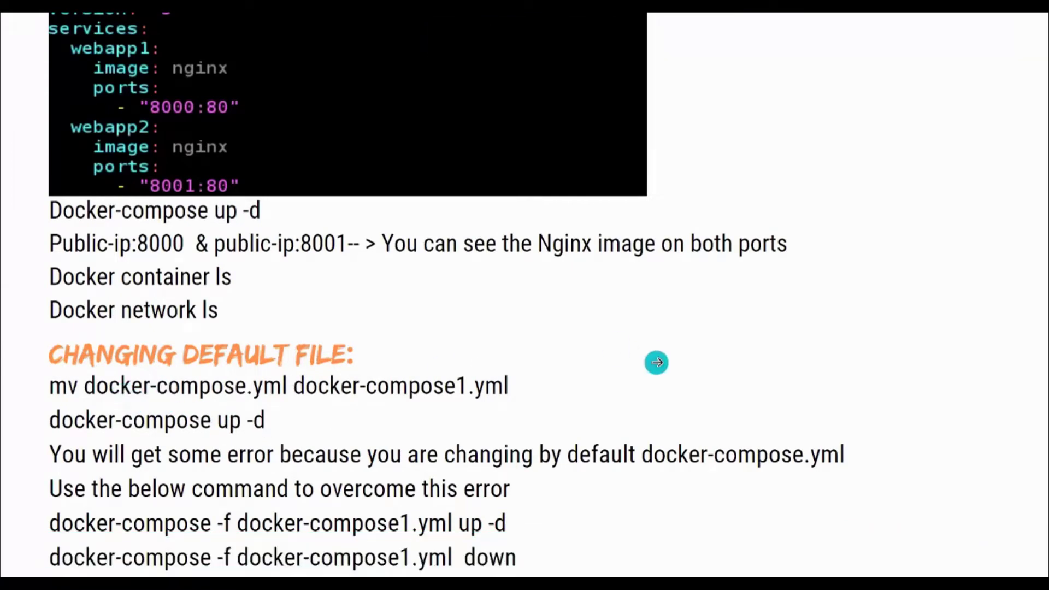
{"action": "key", "text": "Escape"}
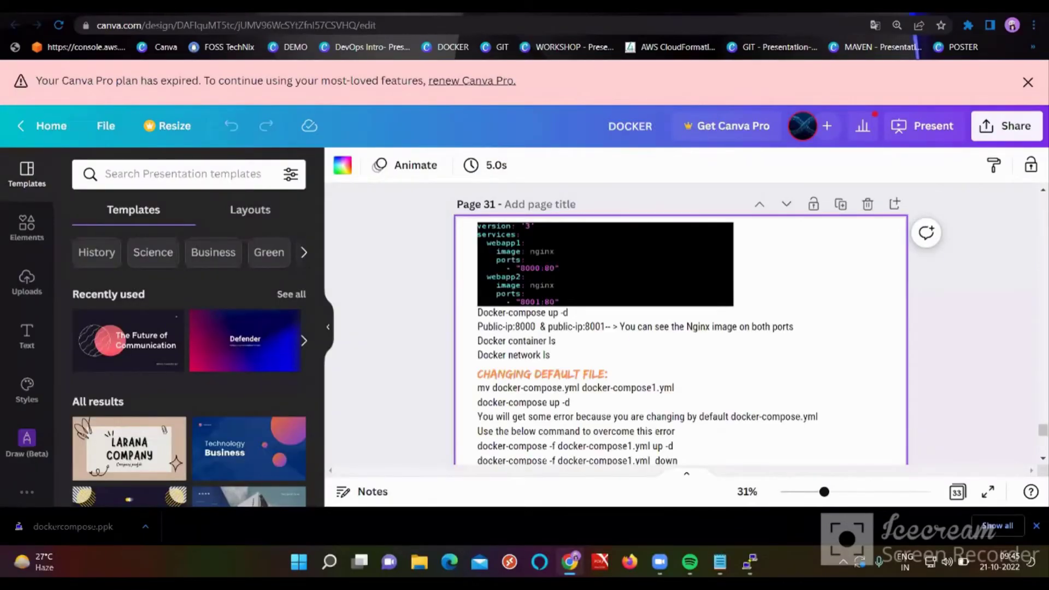
{"action": "left_click", "coordinate": [749, 561]}
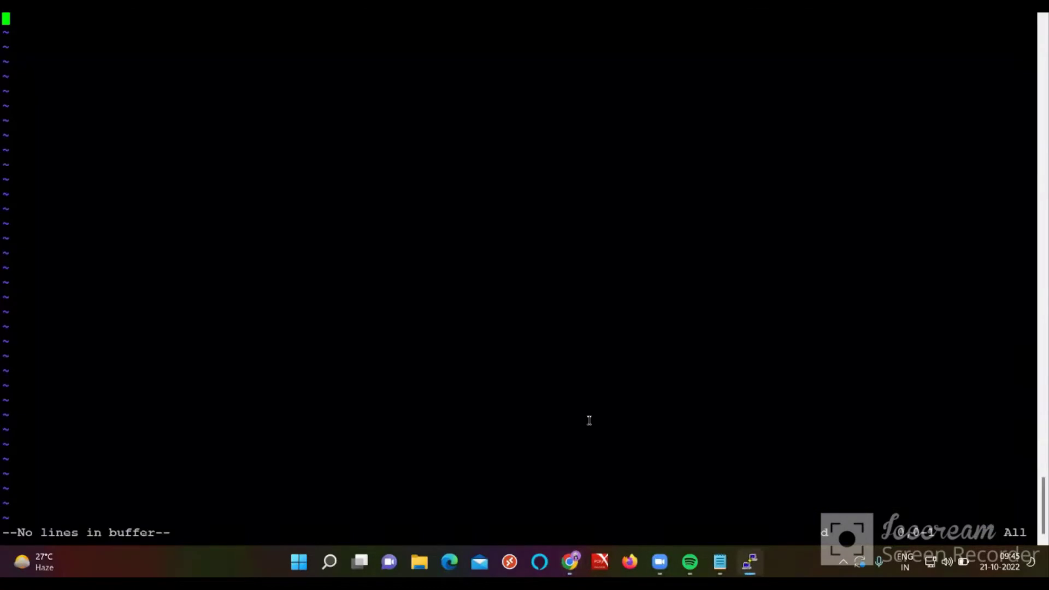
Step: Quit vim and print docker-compose.yml with cat
{"action": "type", "text": ":wq"}
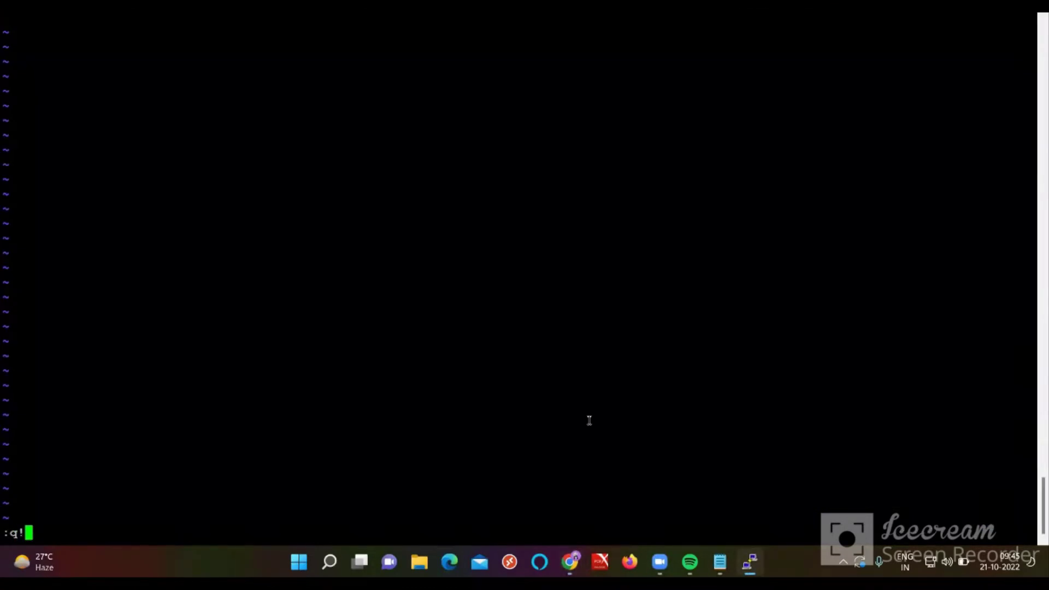
{"action": "key", "text": "Return"}
{"action": "type", "text": "cat docker-compose.yml"}
{"action": "key", "text": "Return"}
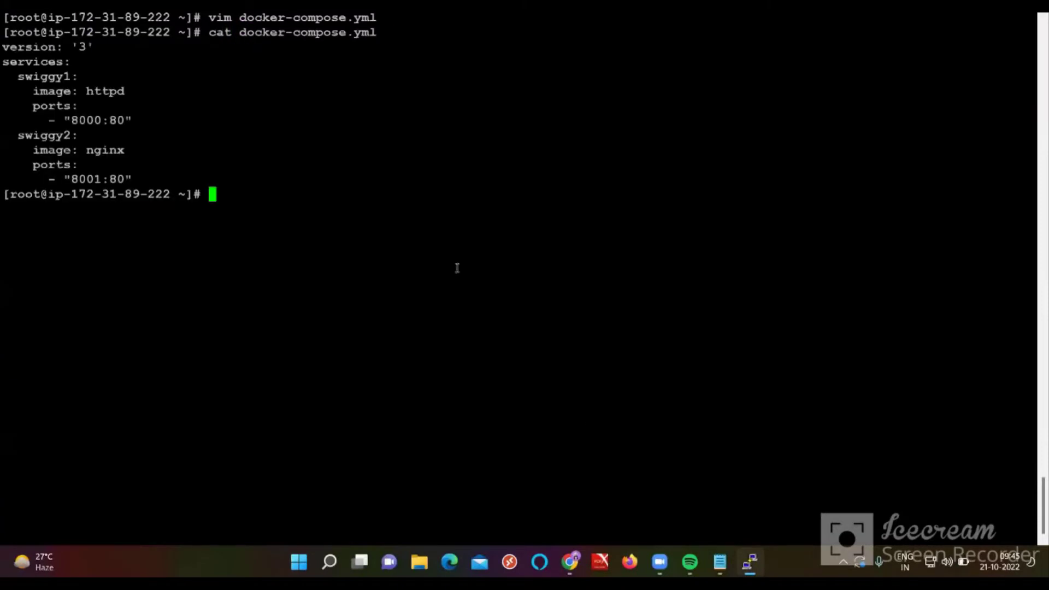
Step: Rename docker-compose.yml to docker-compose1.yml with mv
{"action": "double_click", "coordinate": [336, 35]}
{"action": "key", "text": "ctrl+c"}
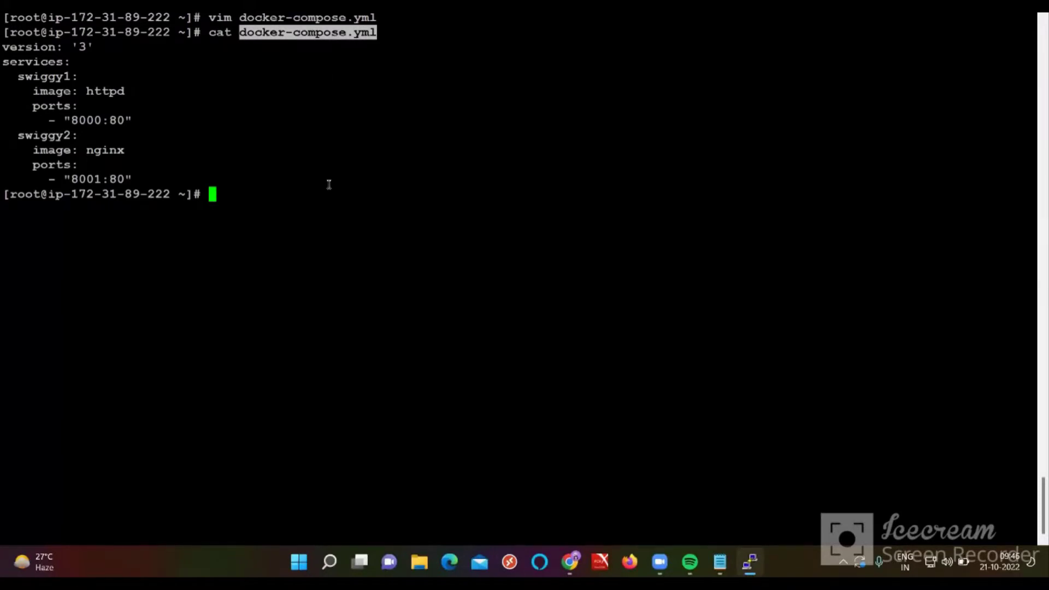
{"action": "type", "text": "mv"}
{"action": "right_click", "coordinate": [329, 185]}
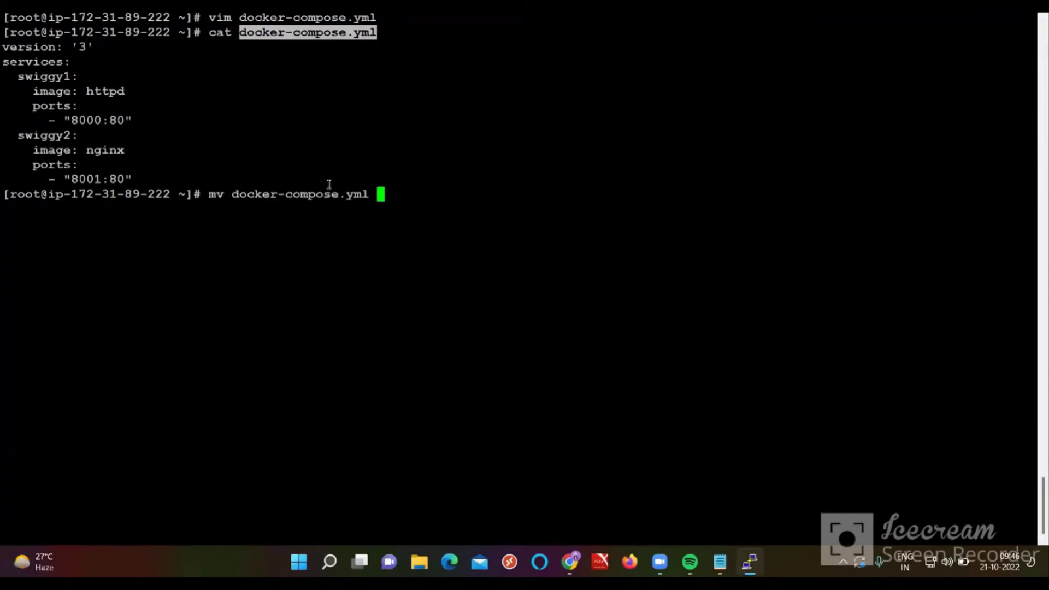
{"action": "right_click", "coordinate": [329, 185]}
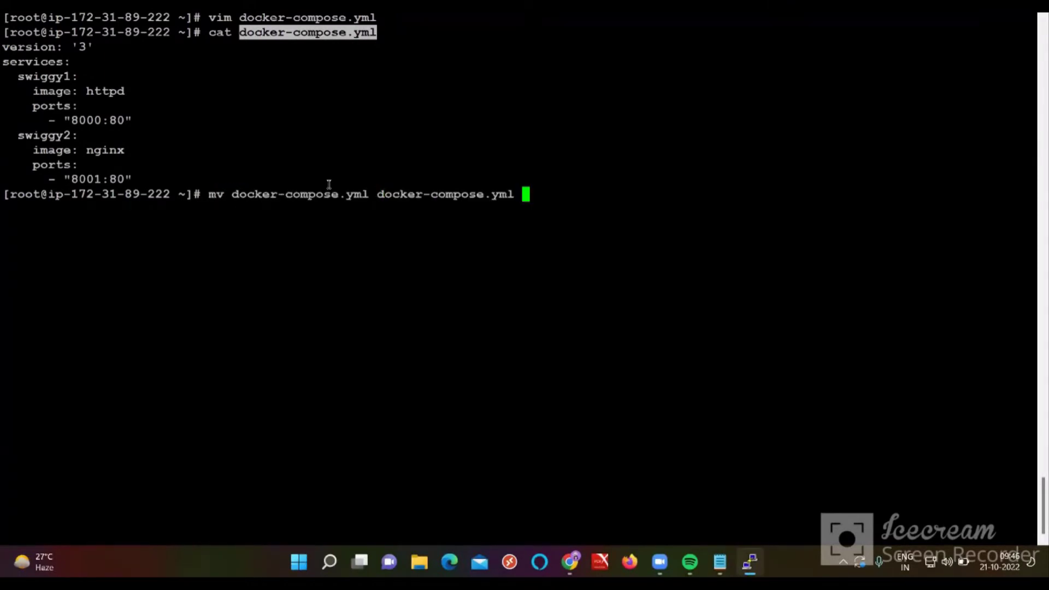
{"action": "key", "text": "Left"}
{"action": "key", "text": "Left"}
{"action": "key", "text": "Left"}
{"action": "key", "text": "Left"}
{"action": "key", "text": "Left"}
{"action": "type", "text": "1"}
{"action": "key", "text": "Return"}
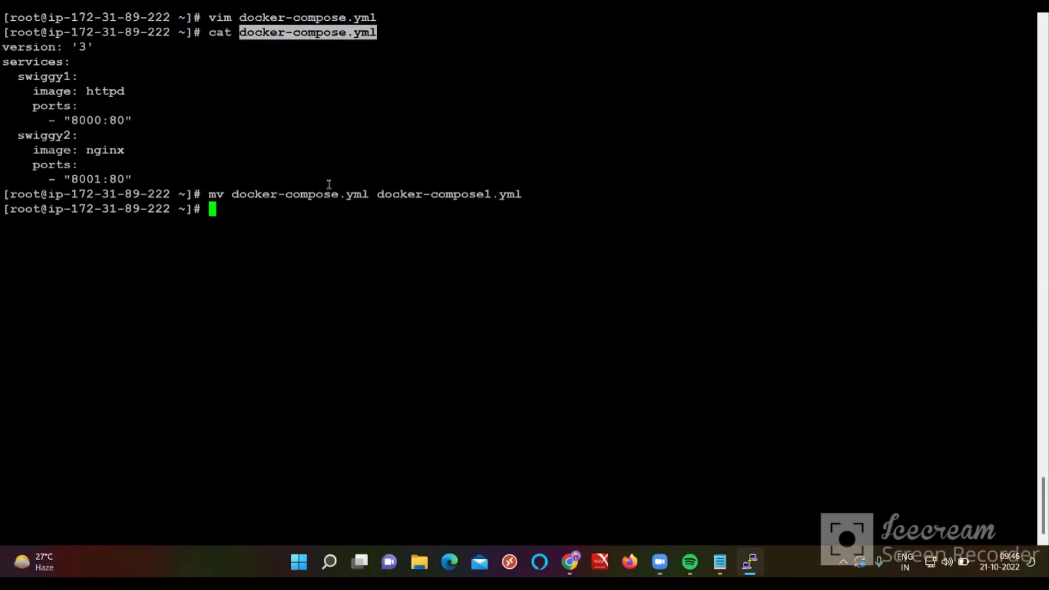
Step: Run 'docker-compose up -d', which fails with 'Can't find a suitable configuration file'
{"action": "type", "text": "docker-c"}
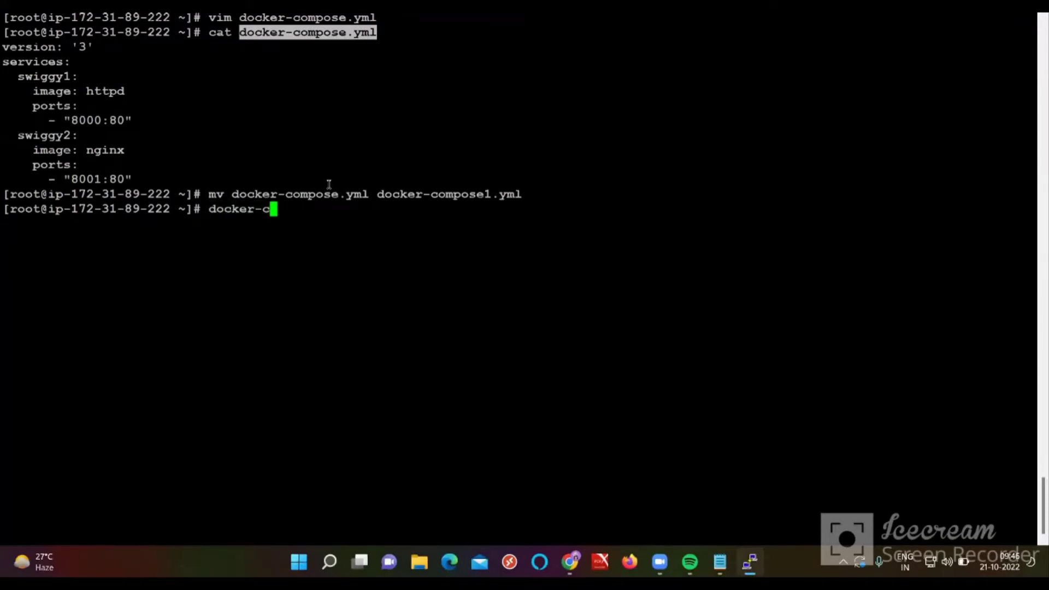
{"action": "type", "text": "om"}
{"action": "key", "text": "Tab"}
{"action": "type", "text": "up -d"}
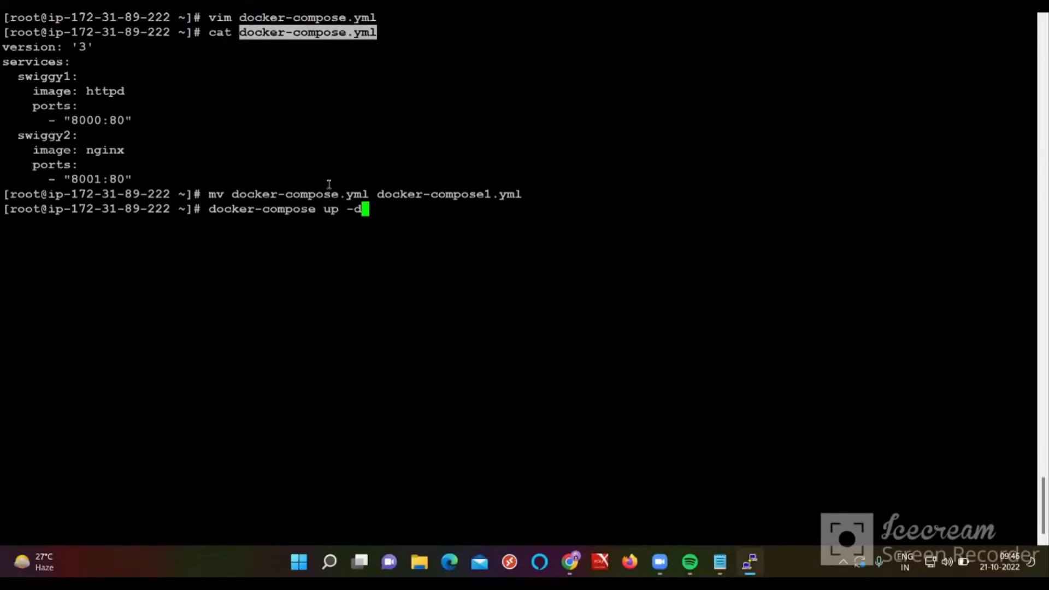
{"action": "key", "text": "Return"}
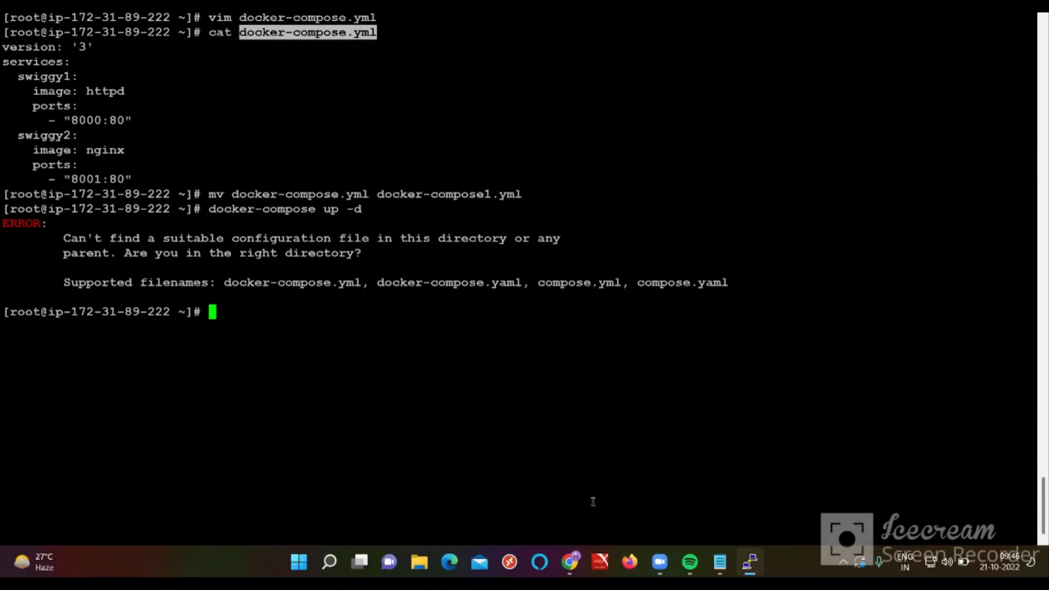
Step: Scroll and zoom the Canva notes to read the 'docker-compose -f docker-compose1.yml' up -d and down commands
{"action": "left_click", "coordinate": [561, 566]}
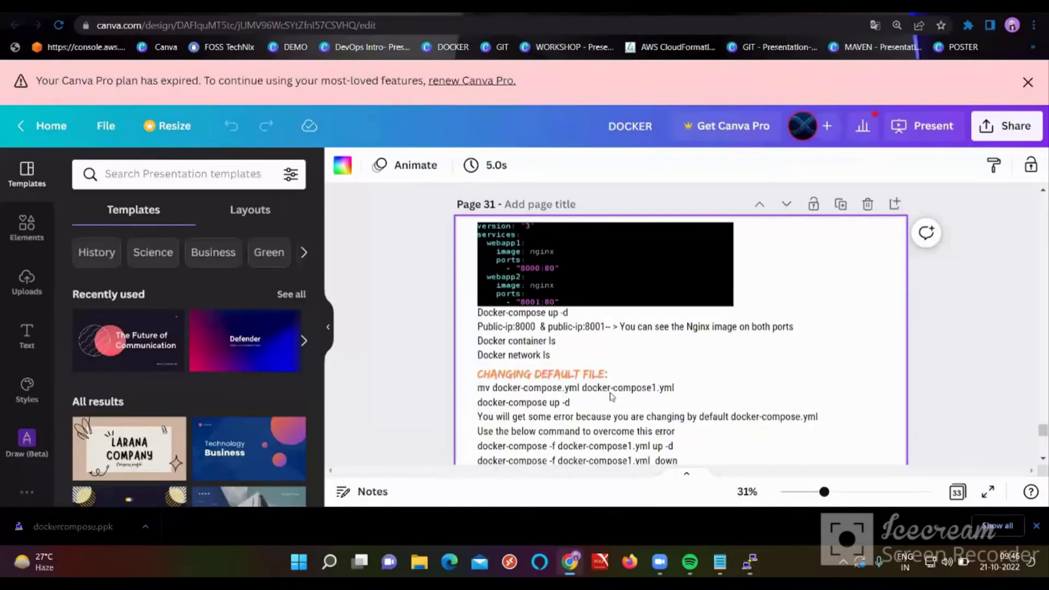
{"action": "scroll", "coordinate": [592, 379], "scroll_direction": "down", "scroll_amount": 2}
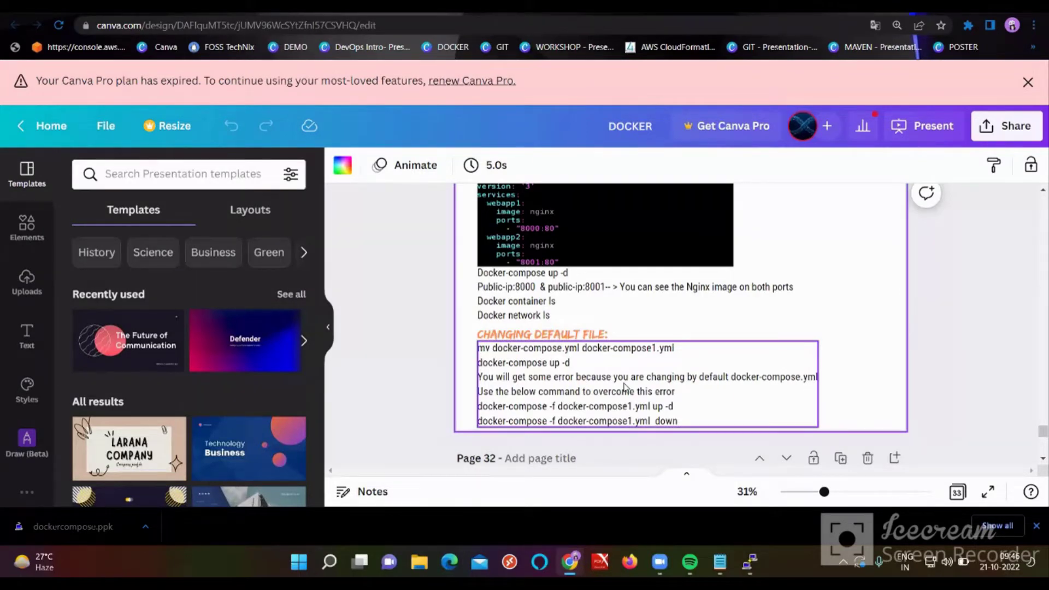
{"action": "scroll", "coordinate": [608, 366], "scroll_direction": "up", "scroll_amount": 2}
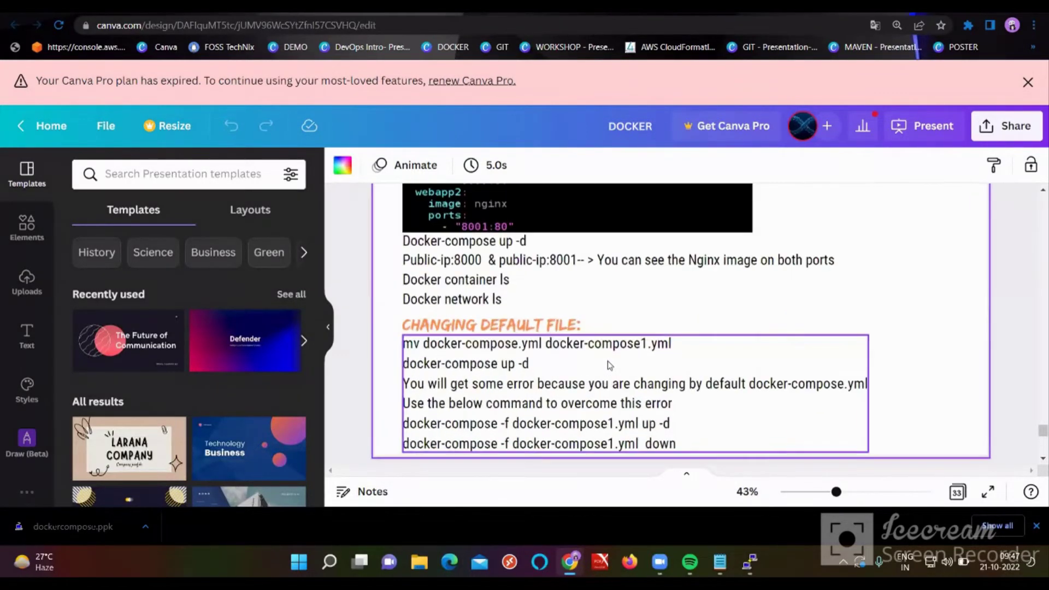
{"action": "scroll", "coordinate": [608, 364], "scroll_direction": "up", "scroll_amount": 5}
{"action": "scroll", "coordinate": [608, 365], "scroll_direction": "up", "scroll_amount": 2}
{"action": "scroll", "coordinate": [607, 361], "scroll_direction": "down", "scroll_amount": 3}
{"action": "scroll", "coordinate": [607, 361], "scroll_direction": "left", "scroll_amount": 1}
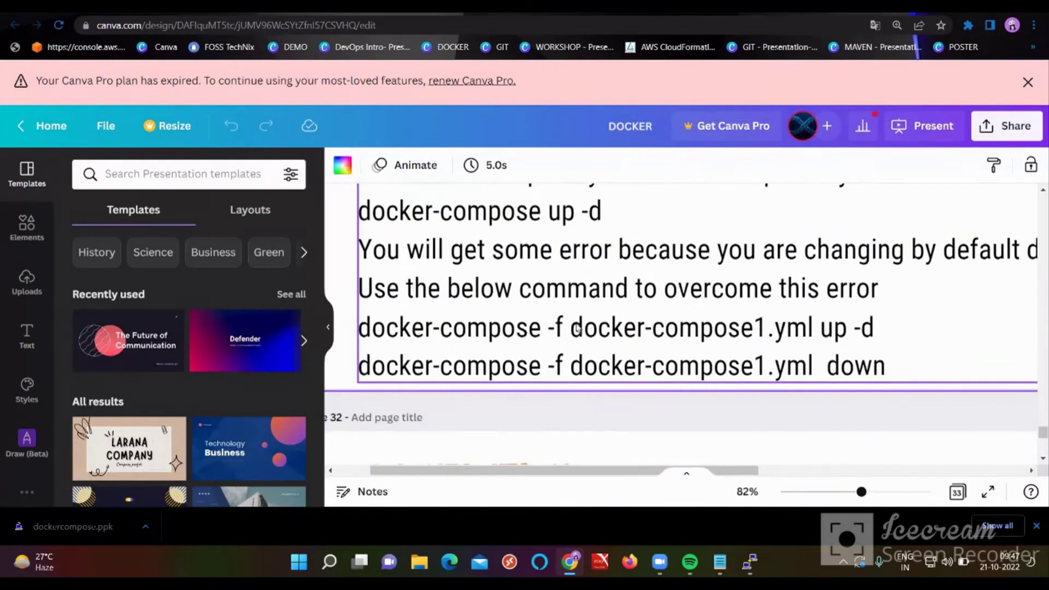
{"action": "scroll", "coordinate": [577, 328], "scroll_direction": "down", "scroll_amount": 1}
{"action": "scroll", "coordinate": [577, 328], "scroll_direction": "left", "scroll_amount": 1}
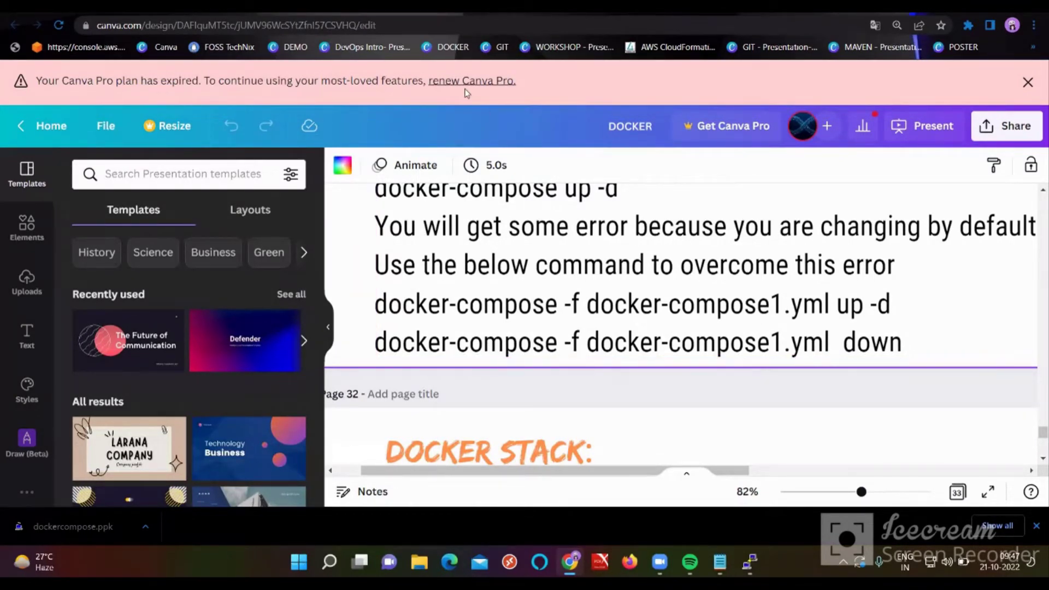
Step: Start both services in the background with 'docker-compose -f docker-compose1.yml up -d'
{"action": "left_click", "coordinate": [750, 563]}
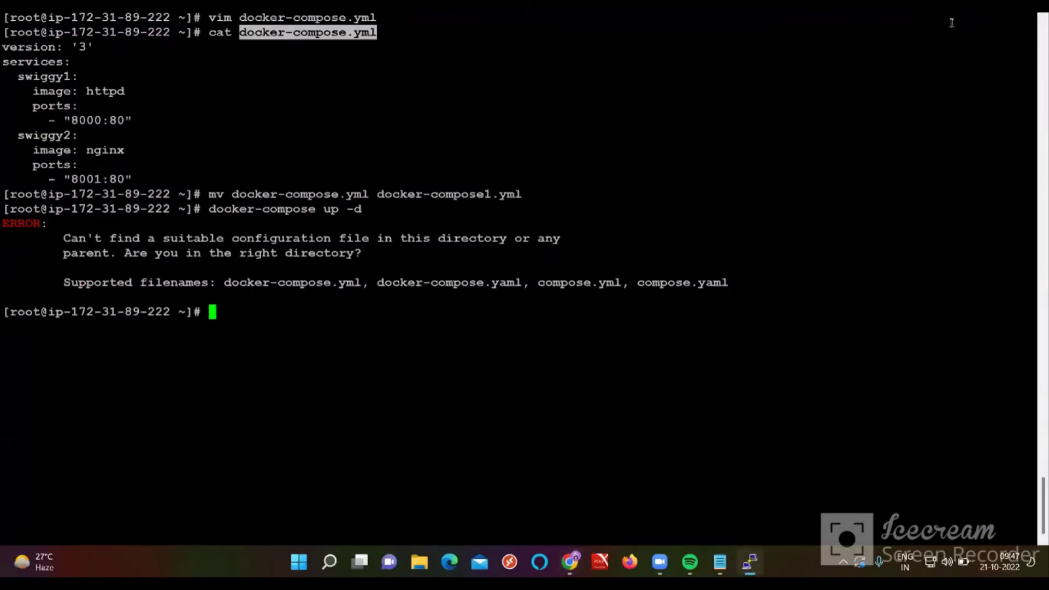
{"action": "key", "text": "alt+Return"}
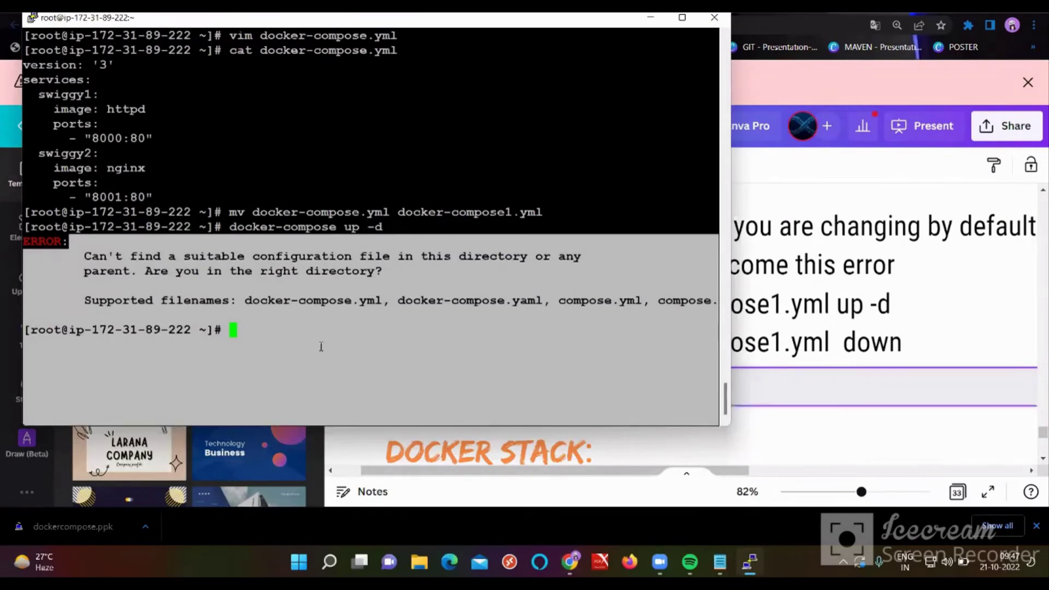
{"action": "type", "text": "docker-co"}
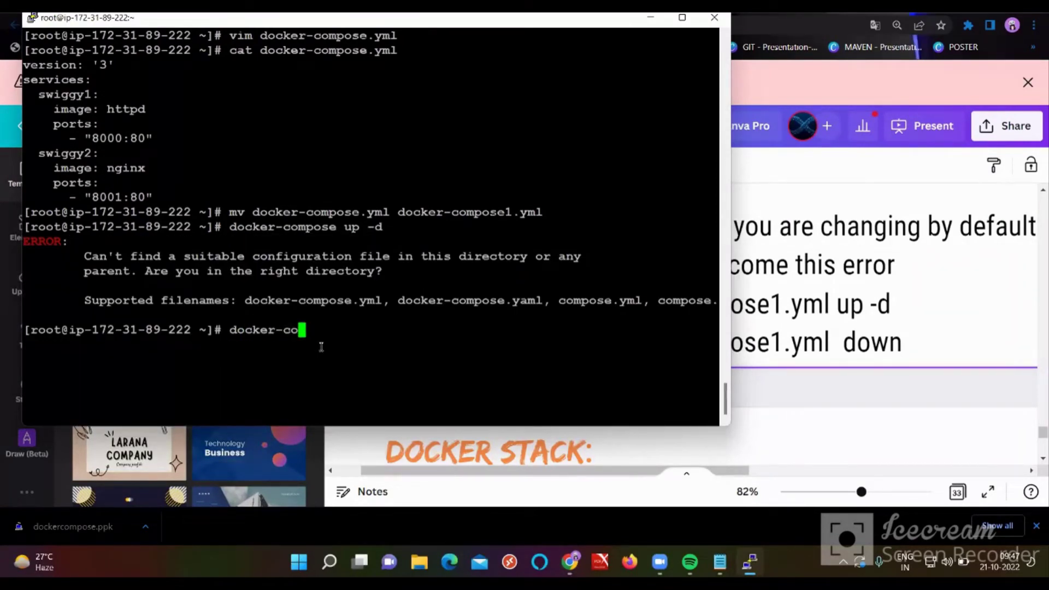
{"action": "type", "text": "mpose -d"}
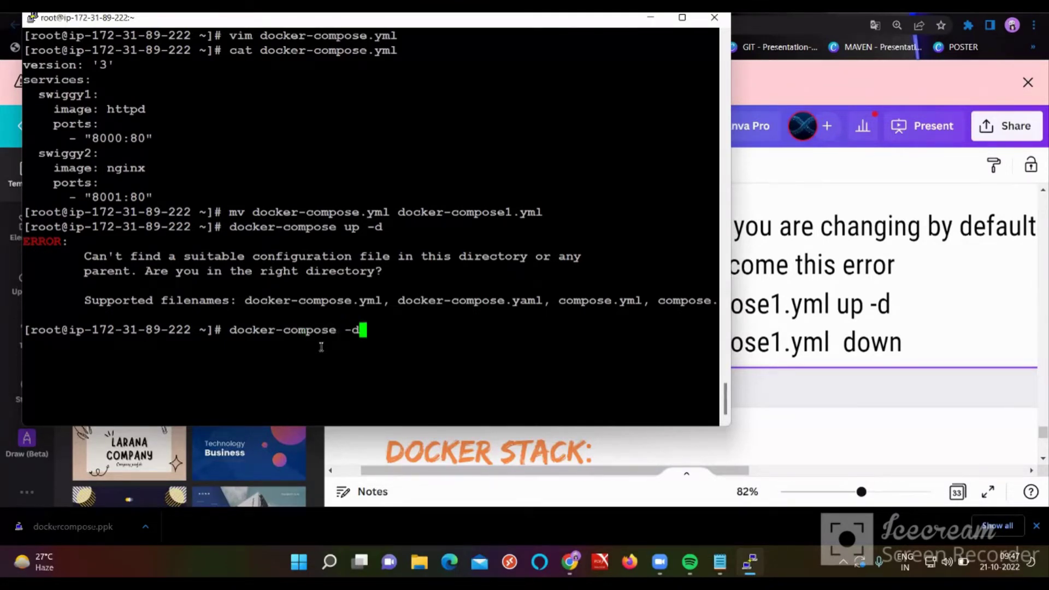
{"action": "key", "text": "BackSpace"}
{"action": "type", "text": "f"}
{"action": "key", "text": "BackSpace"}
{"action": "key", "text": "BackSpace"}
{"action": "key", "text": "BackSpace"}
{"action": "key", "text": "BackSpace"}
{"action": "type", "text": ".ym"}
{"action": "key", "text": "BackSpace"}
{"action": "key", "text": "BackSpace"}
{"action": "key", "text": "BackSpace"}
{"action": "type", "text": "-d"}
{"action": "key", "text": "BackSpace"}
{"action": "type", "text": "f d"}
{"action": "key", "text": "Tab"}
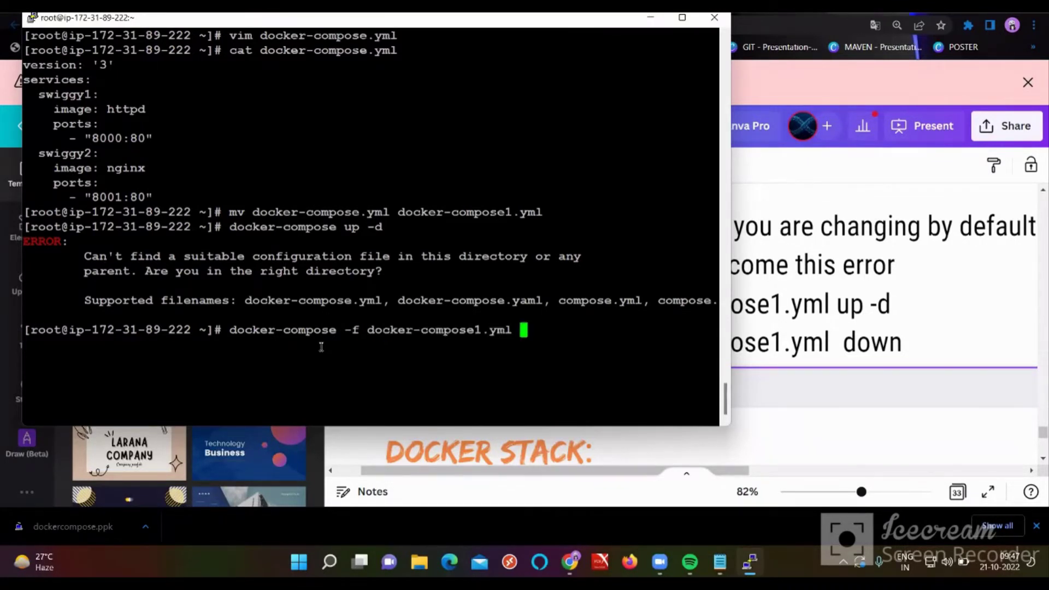
{"action": "type", "text": "up -d"}
{"action": "key", "text": "Return"}
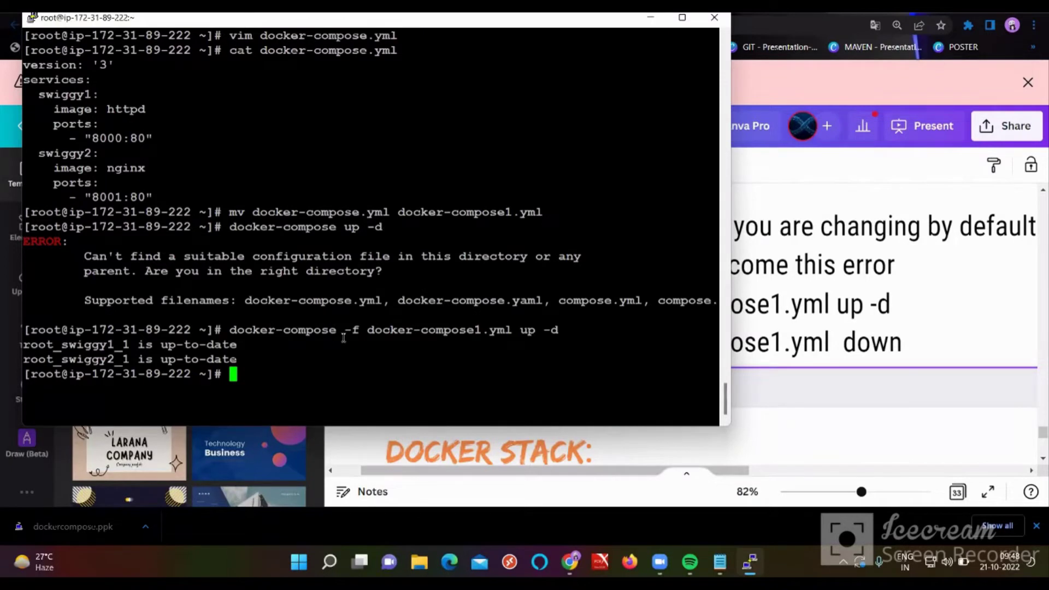
Step: Tear the services down with 'docker-compose -f docker-compose1.yml down', removing containers and network
{"action": "key", "text": "Up"}
{"action": "key", "text": "BackSpace"}
{"action": "key", "text": "BackSpace"}
{"action": "key", "text": "BackSpace"}
{"action": "key", "text": "BackSpace"}
{"action": "key", "text": "BackSpace"}
{"action": "type", "text": "down"}
{"action": "key", "text": "Return"}
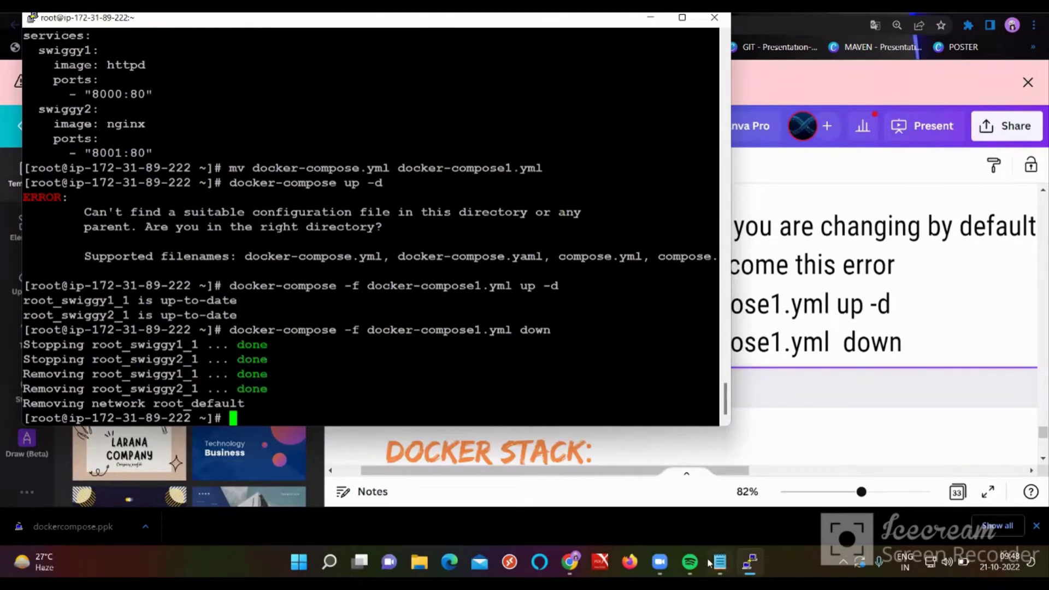
{"action": "left_click", "coordinate": [571, 563]}
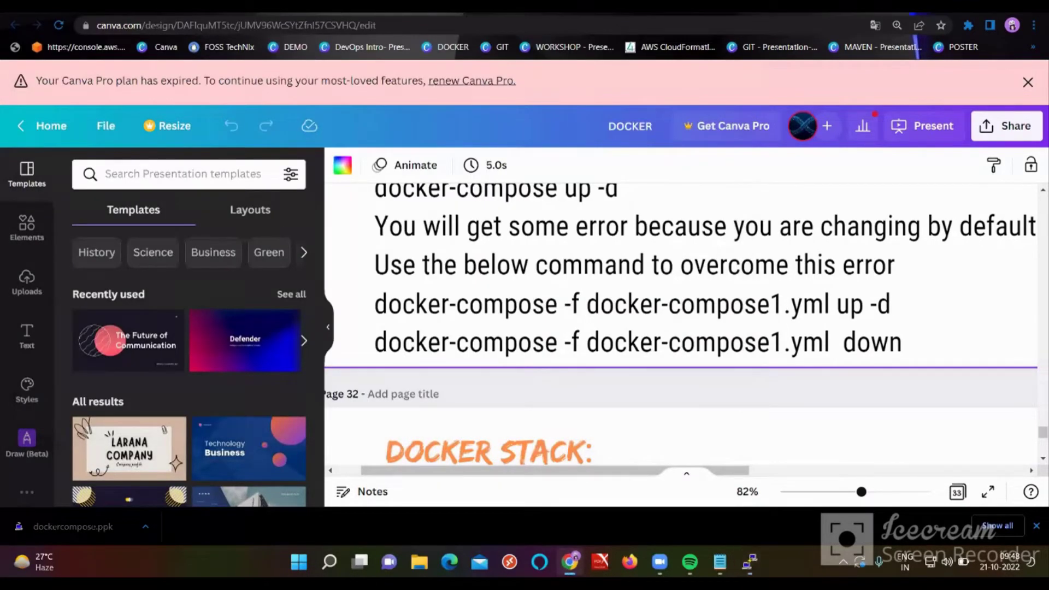
Step: Reload the 54.209.141.166:8000 tab and confirm it now shows ERR_CONNECTION_REFUSED
{"action": "key", "text": "ctrl+Tab"}
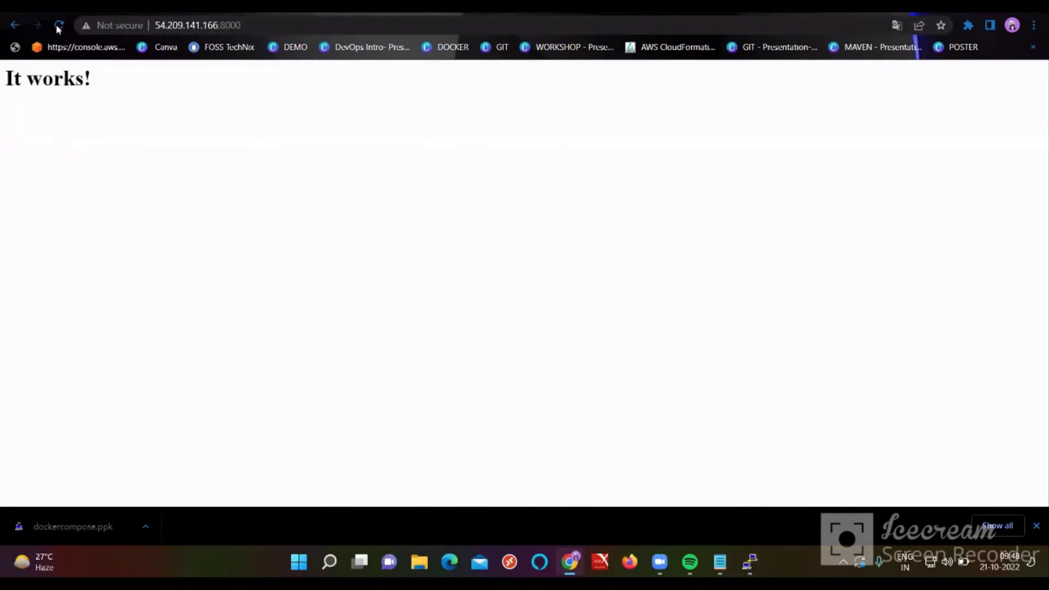
{"action": "left_click", "coordinate": [59, 25]}
{"action": "left_click", "coordinate": [58, 25]}
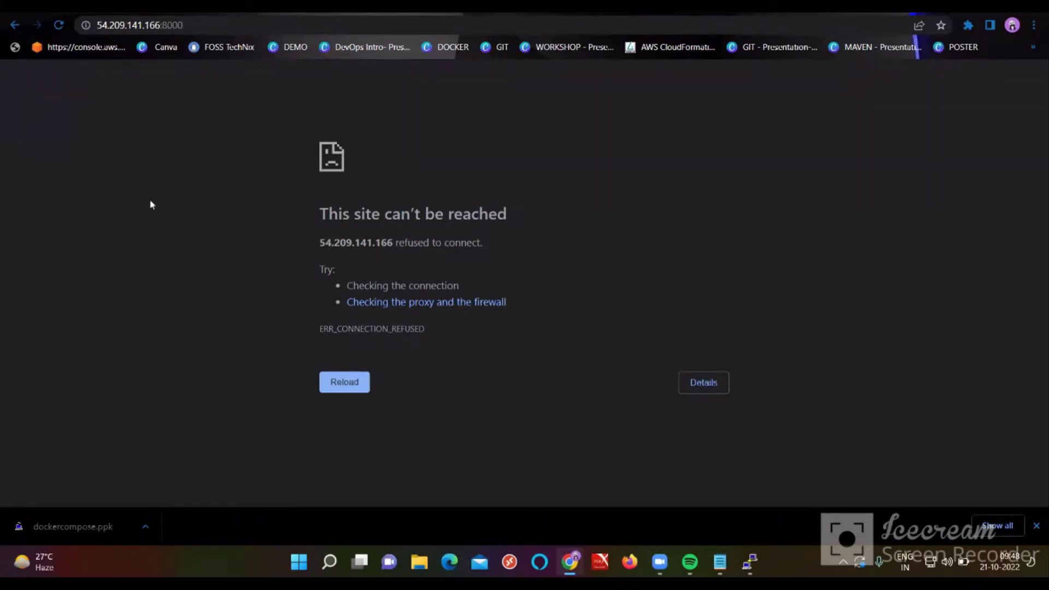
{"action": "key", "text": "F5"}
{"action": "left_click", "coordinate": [748, 563]}
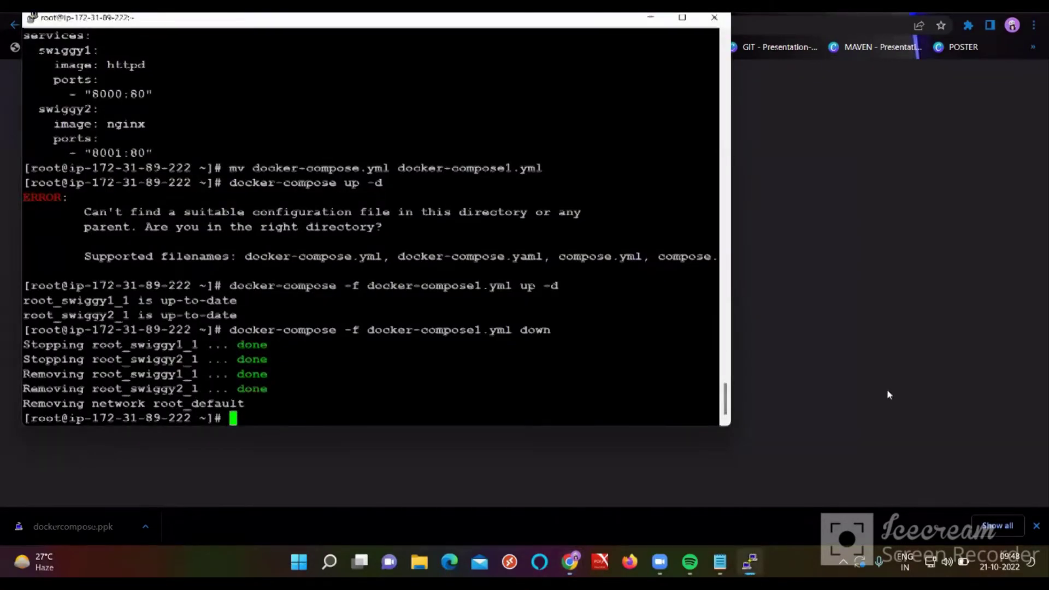
{"action": "left_click", "coordinate": [887, 389]}
{"action": "left_click", "coordinate": [571, 563]}
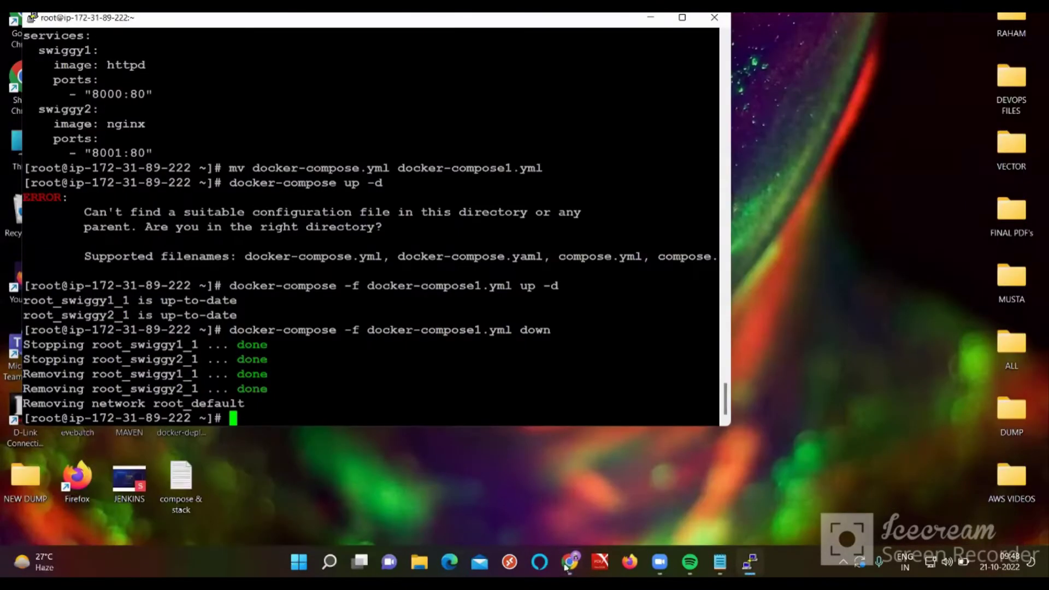
{"action": "left_click", "coordinate": [570, 563]}
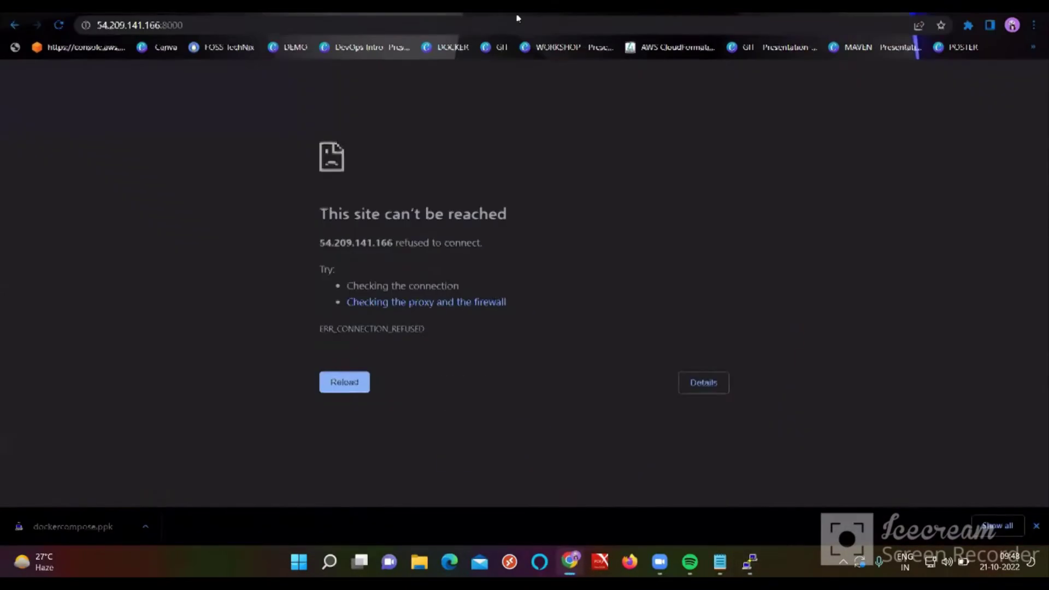
Step: Present the DOCKER STACK slide of the Canva design full screen
{"action": "key", "text": "ctrl+Tab"}
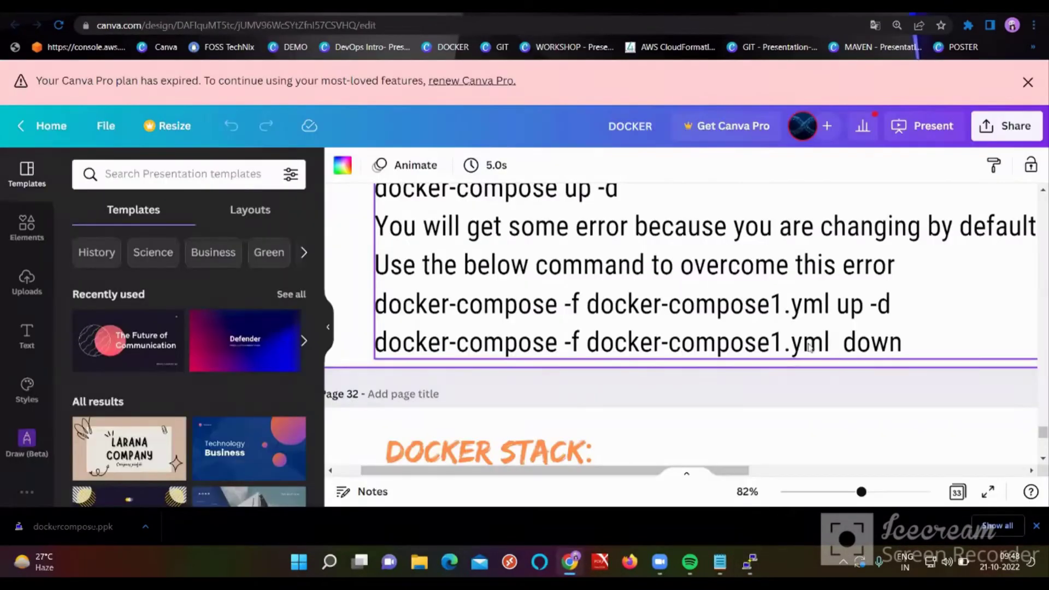
{"action": "scroll", "coordinate": [829, 321], "scroll_direction": "down", "scroll_amount": 5}
{"action": "scroll", "coordinate": [830, 321], "scroll_direction": "down", "scroll_amount": 3}
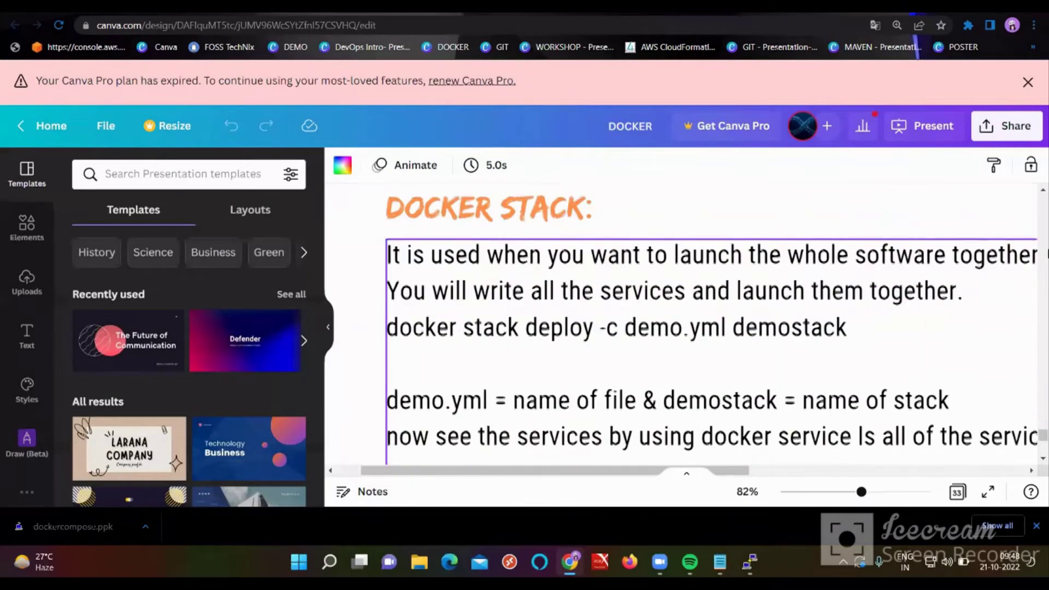
{"action": "left_click", "coordinate": [1009, 139]}
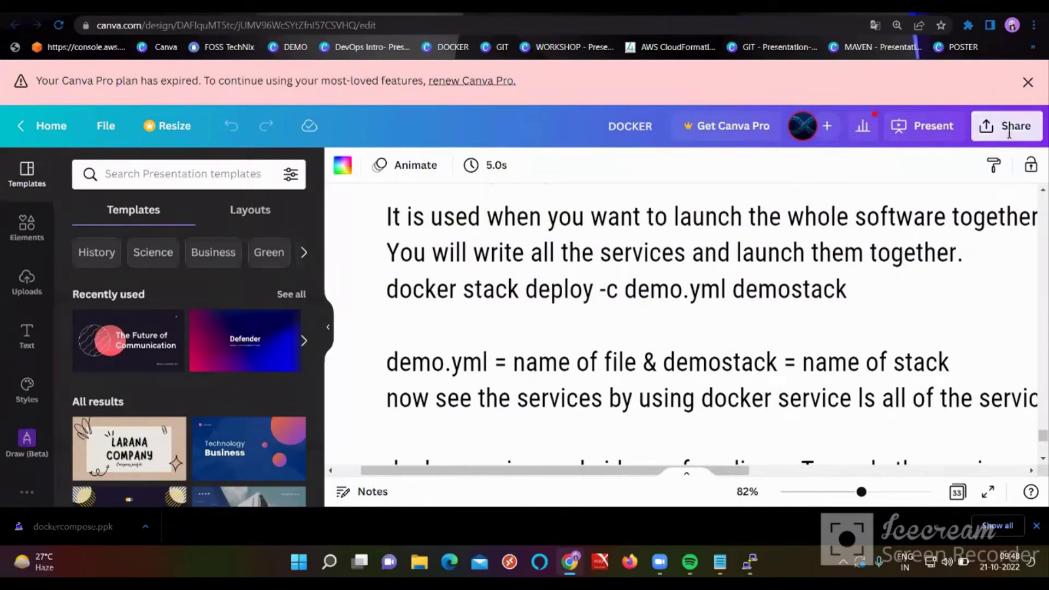
{"action": "left_click", "coordinate": [775, 392]}
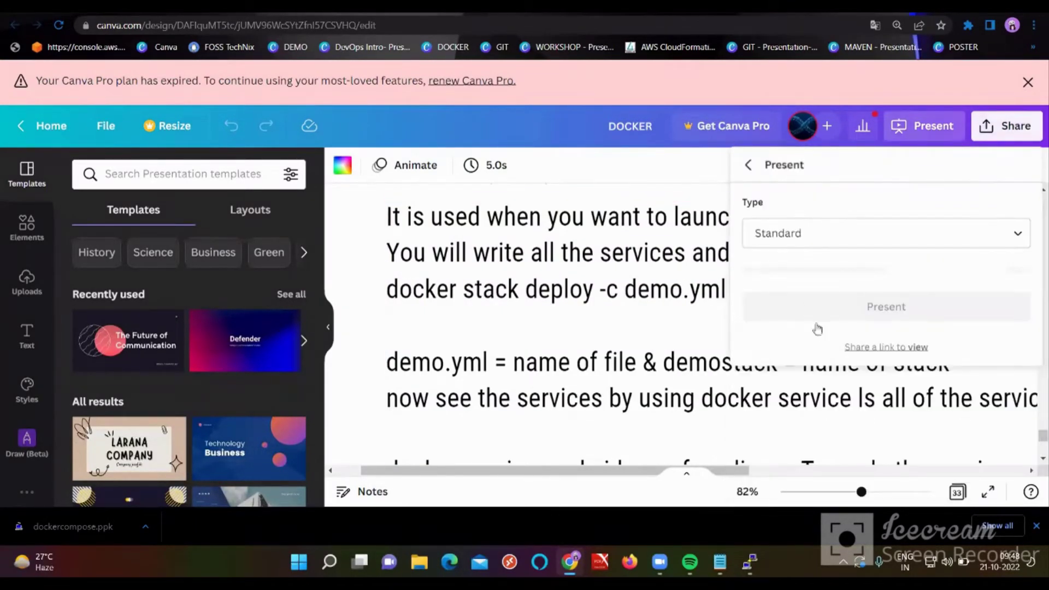
{"action": "left_click", "coordinate": [801, 352]}
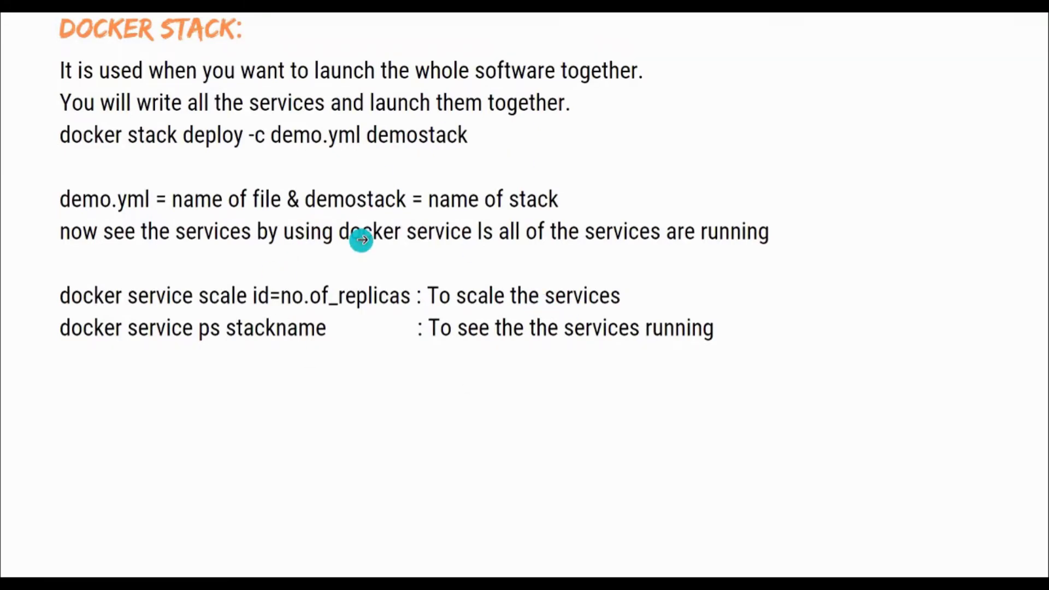
Step: Exit the presentation, minimise Chrome and bring up the Notepad deployment notes
{"action": "key", "text": "Escape"}
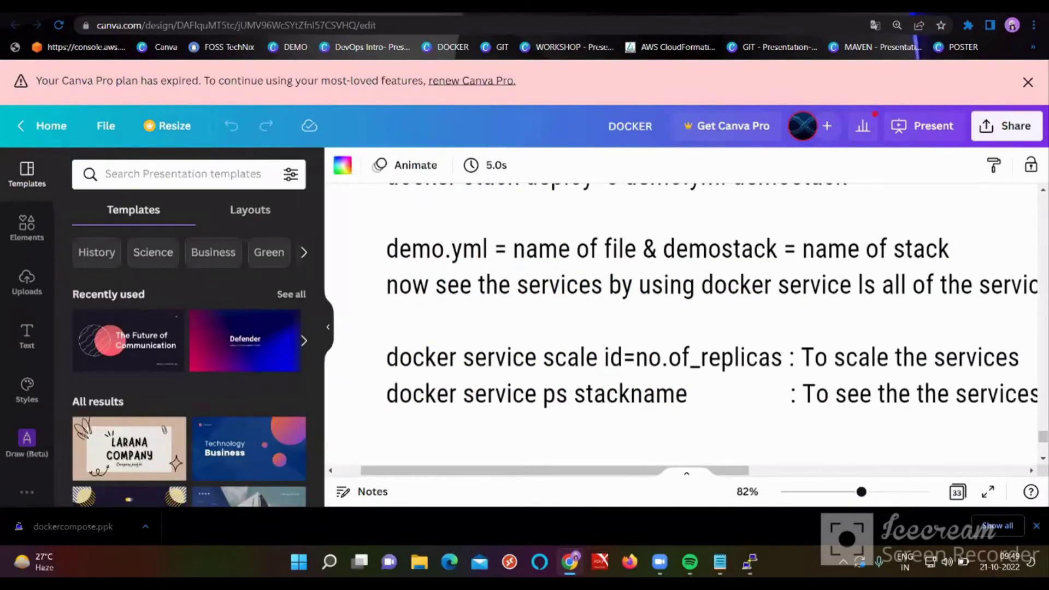
{"action": "left_click", "coordinate": [570, 562]}
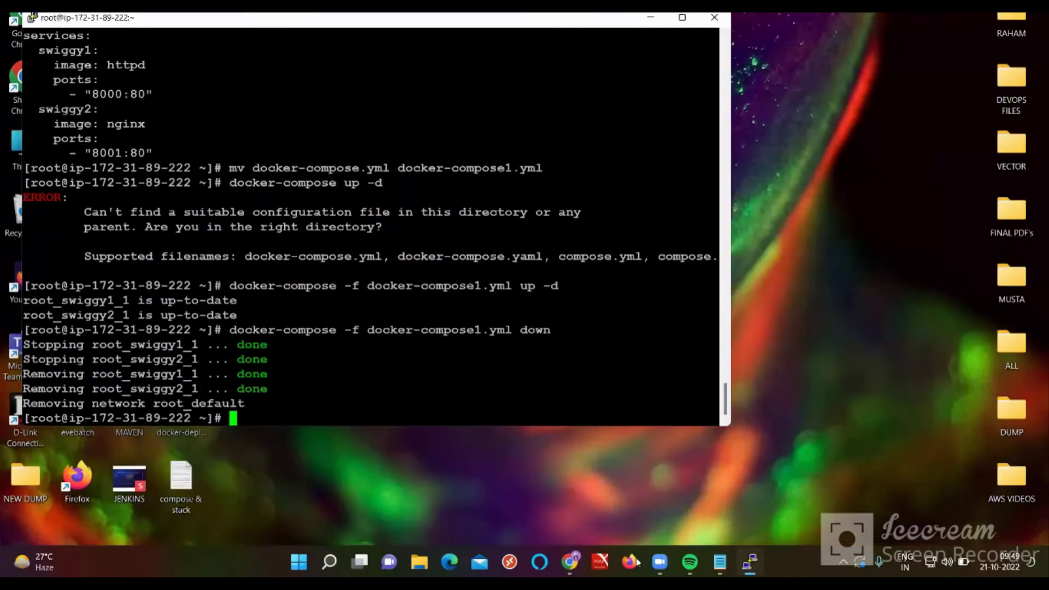
{"action": "left_click", "coordinate": [720, 562]}
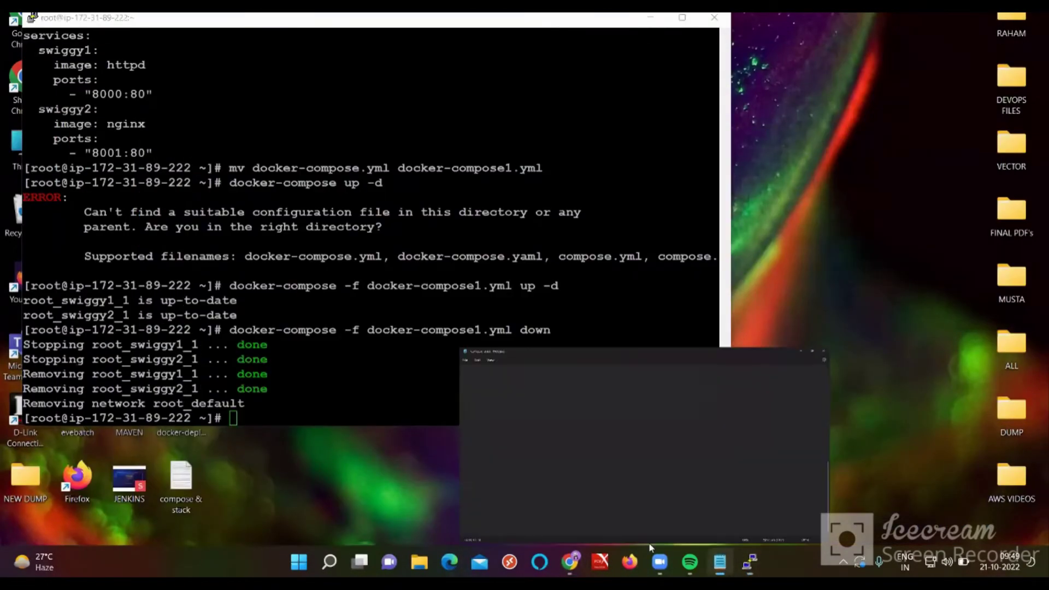
Step: Add blank lines below the '4 files:' heading at the top of the notes
{"action": "scroll", "coordinate": [204, 280], "scroll_direction": "up", "scroll_amount": 12}
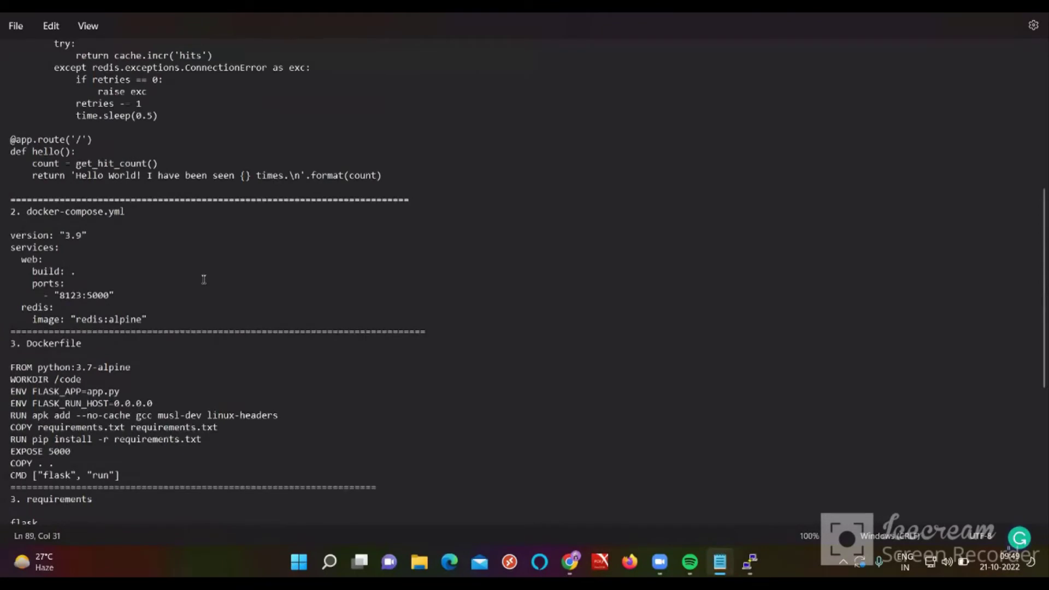
{"action": "scroll", "coordinate": [204, 279], "scroll_direction": "up", "scroll_amount": 2}
{"action": "scroll", "coordinate": [204, 279], "scroll_direction": "up", "scroll_amount": 7, "text": "ctrl"}
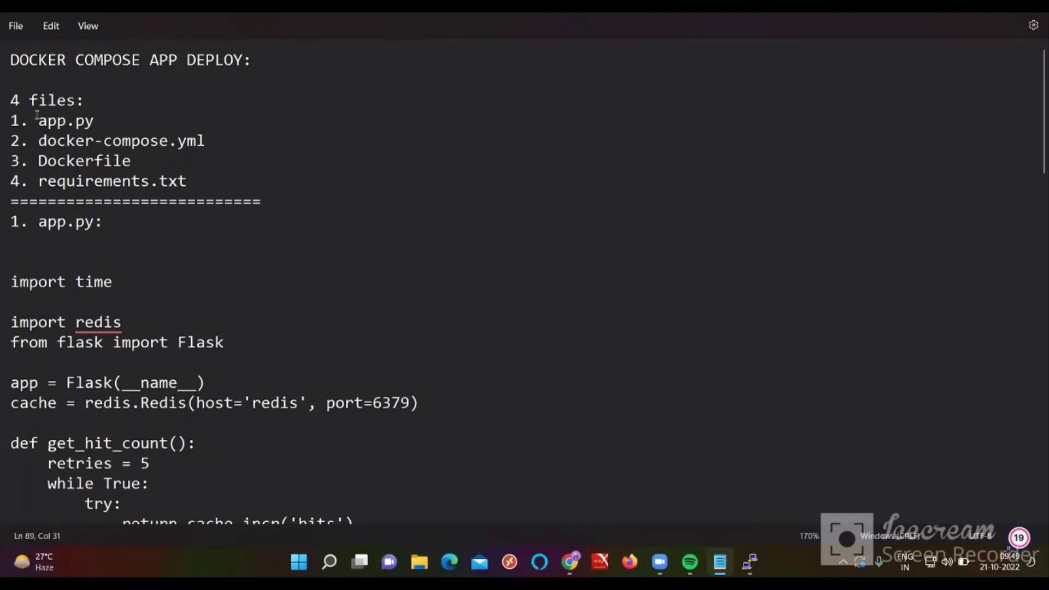
{"action": "left_click", "coordinate": [85, 101]}
{"action": "key", "text": "Return"}
{"action": "key", "text": "Return"}
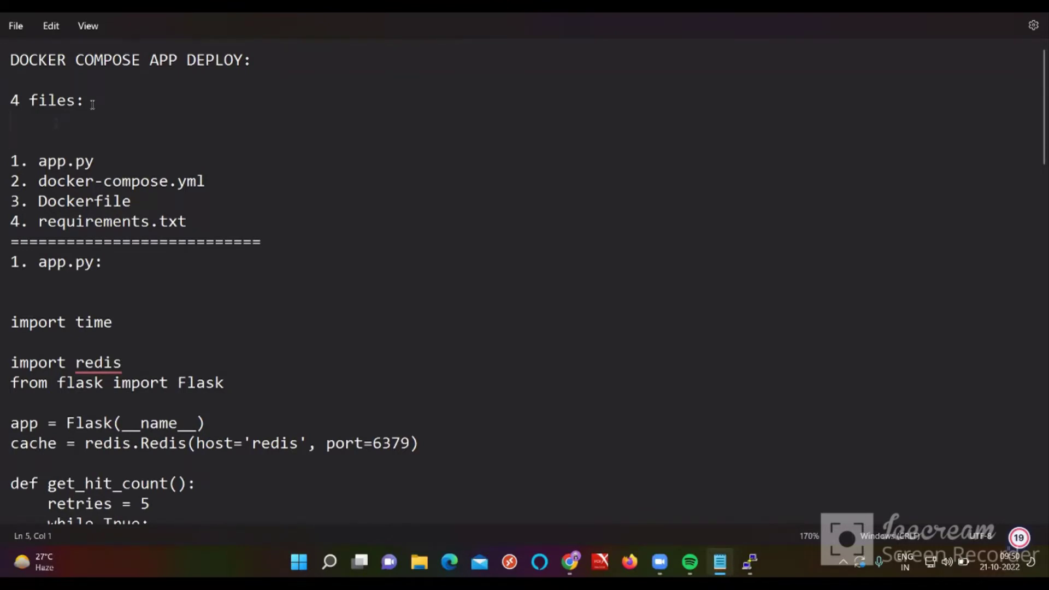
Step: Highlight each listed file in turn: app.py, docker-compose.yml, Dockerfile and requirements.txt
{"action": "double_click", "coordinate": [79, 164]}
{"action": "double_click", "coordinate": [120, 183]}
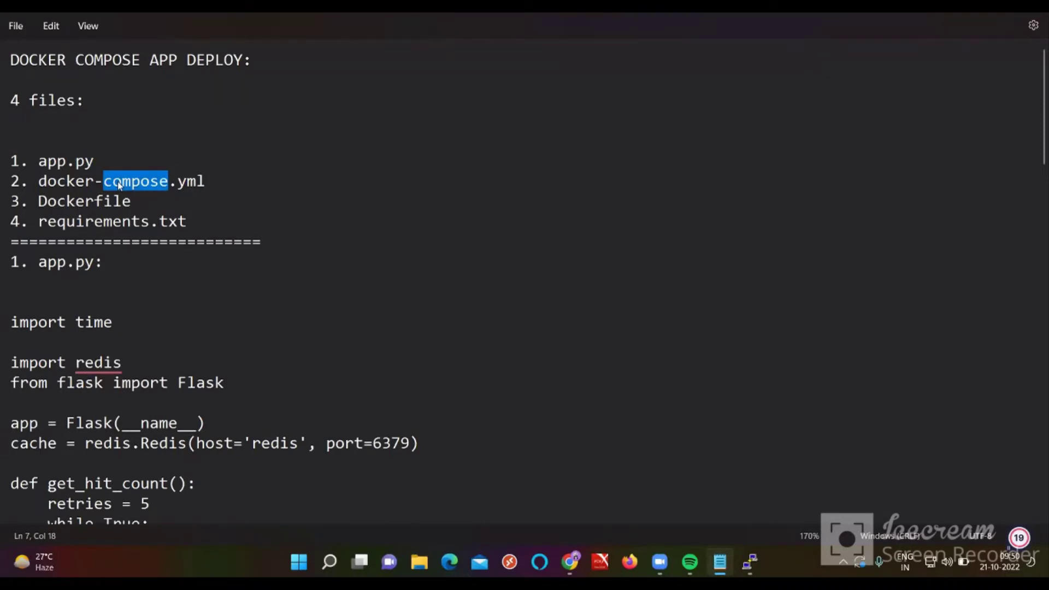
{"action": "double_click", "coordinate": [103, 203]}
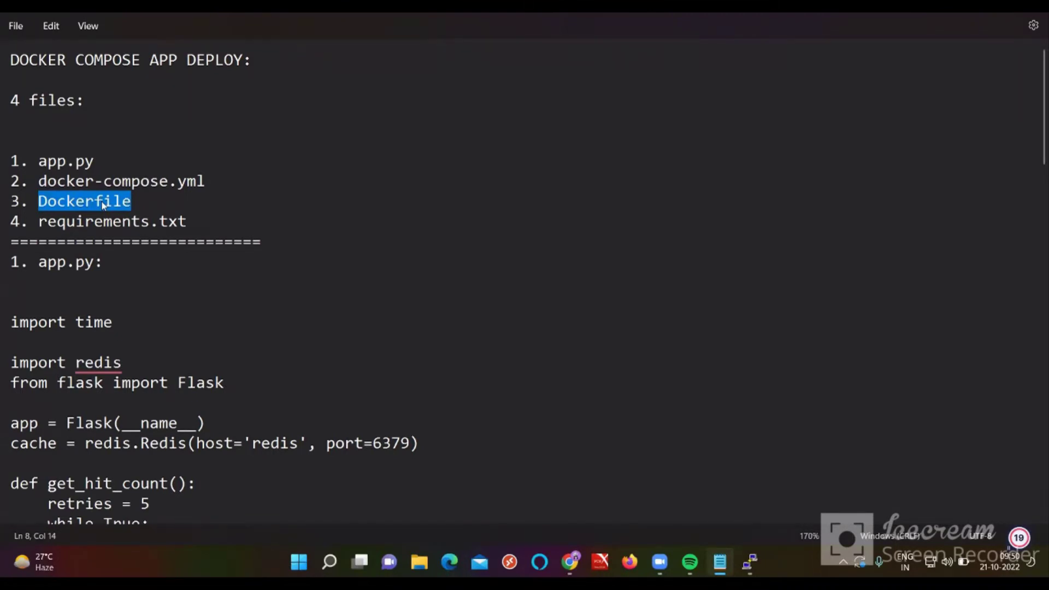
{"action": "double_click", "coordinate": [137, 222]}
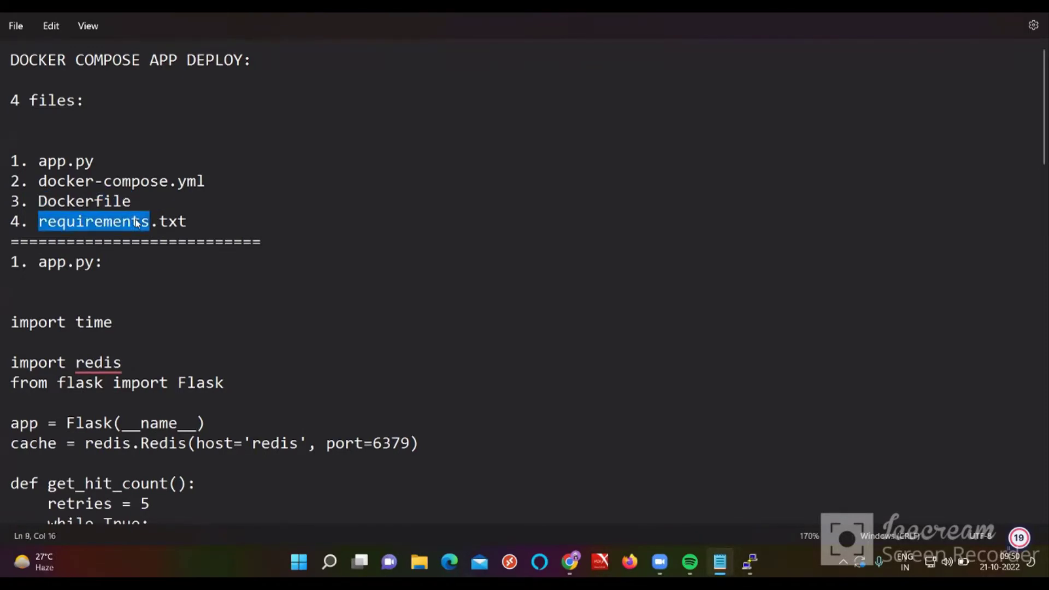
{"action": "scroll", "coordinate": [136, 222], "scroll_direction": "down", "scroll_amount": 2}
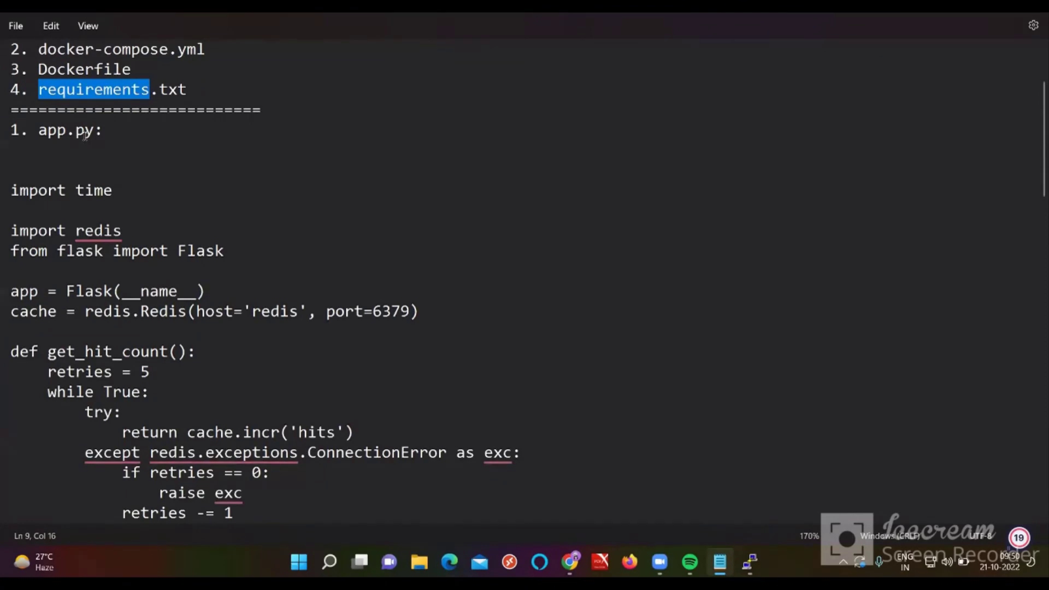
Step: Clear the terminal and open a new app.py in vim, in insert mode
{"action": "left_click", "coordinate": [748, 571]}
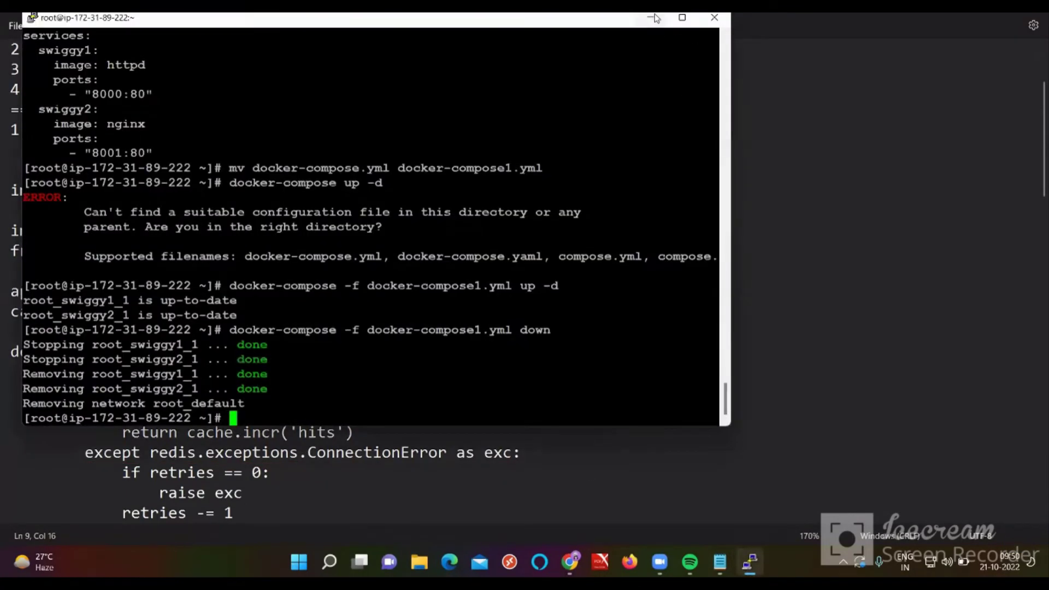
{"action": "key", "text": "alt+Tab"}
{"action": "scroll", "coordinate": [188, 405], "scroll_direction": "down", "scroll_amount": 5}
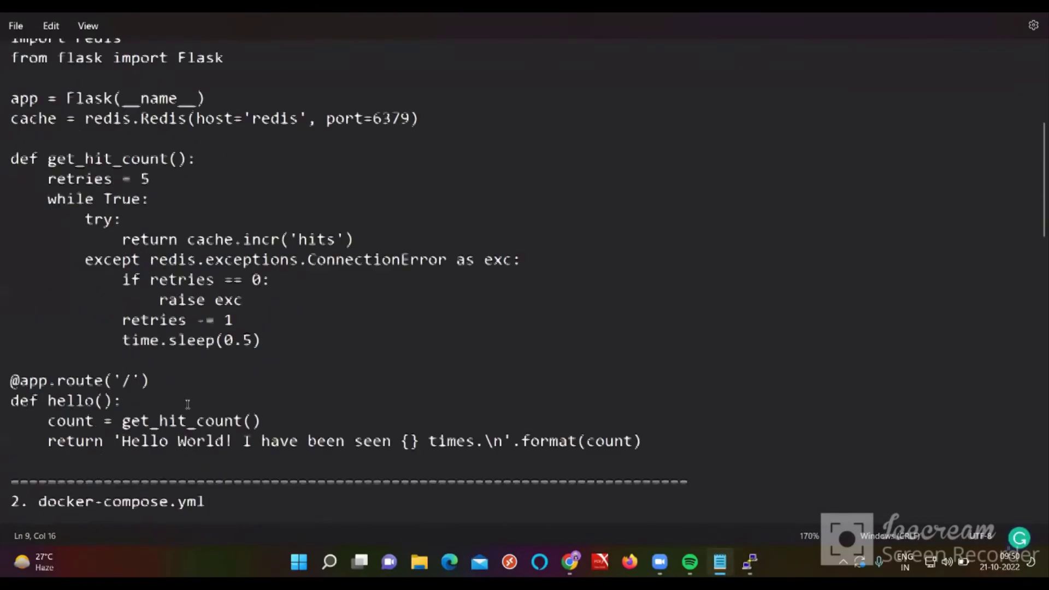
{"action": "scroll", "coordinate": [187, 404], "scroll_direction": "up", "scroll_amount": 3}
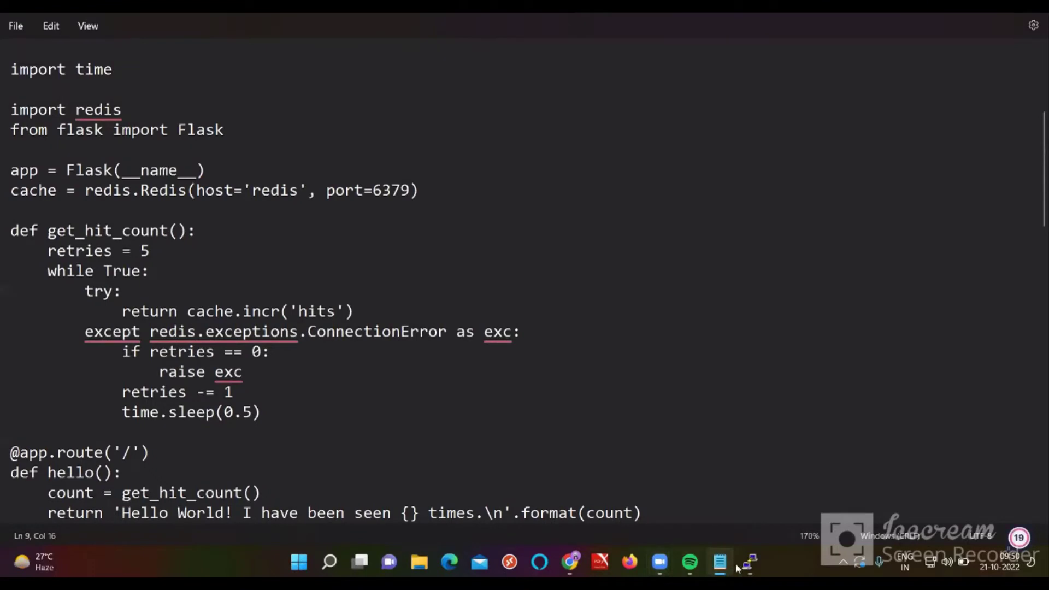
{"action": "key", "text": "alt+Tab"}
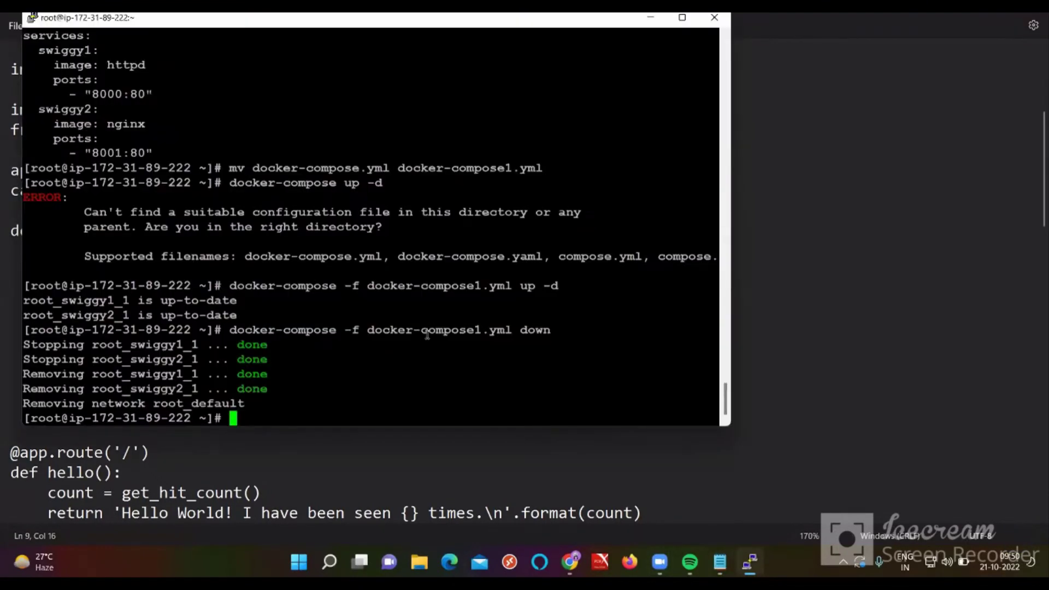
{"action": "key", "text": "ctrl+l"}
{"action": "type", "text": "vim app"}
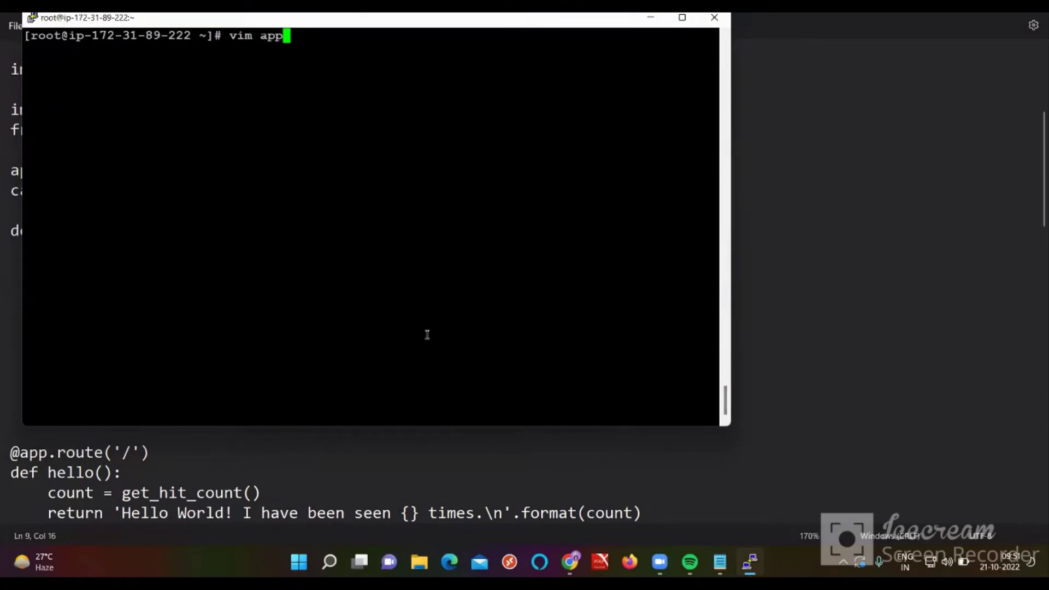
{"action": "type", "text": ".py"}
{"action": "key", "text": "Return"}
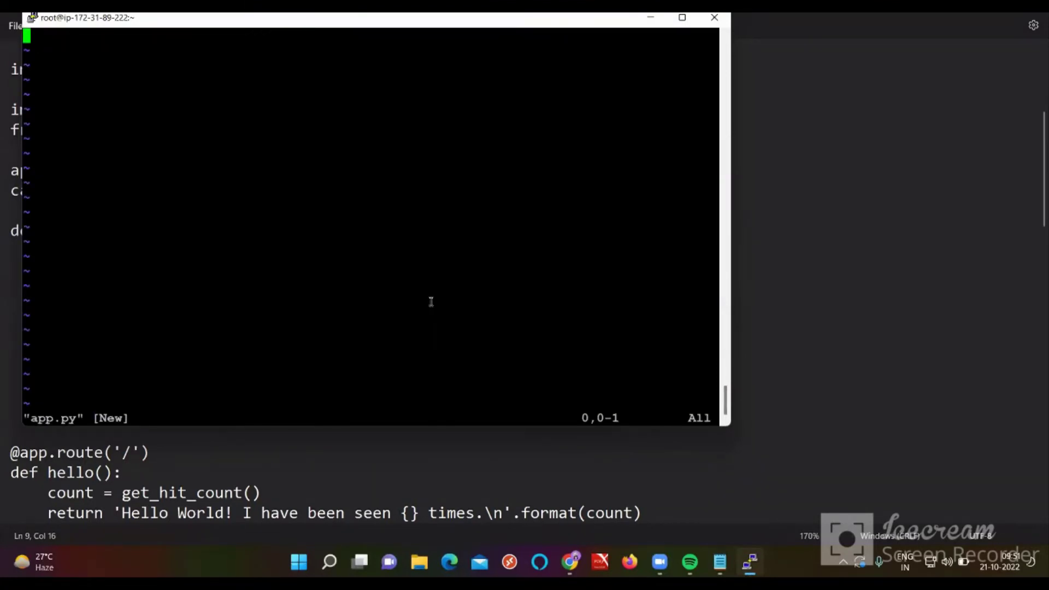
{"action": "key", "text": "i"}
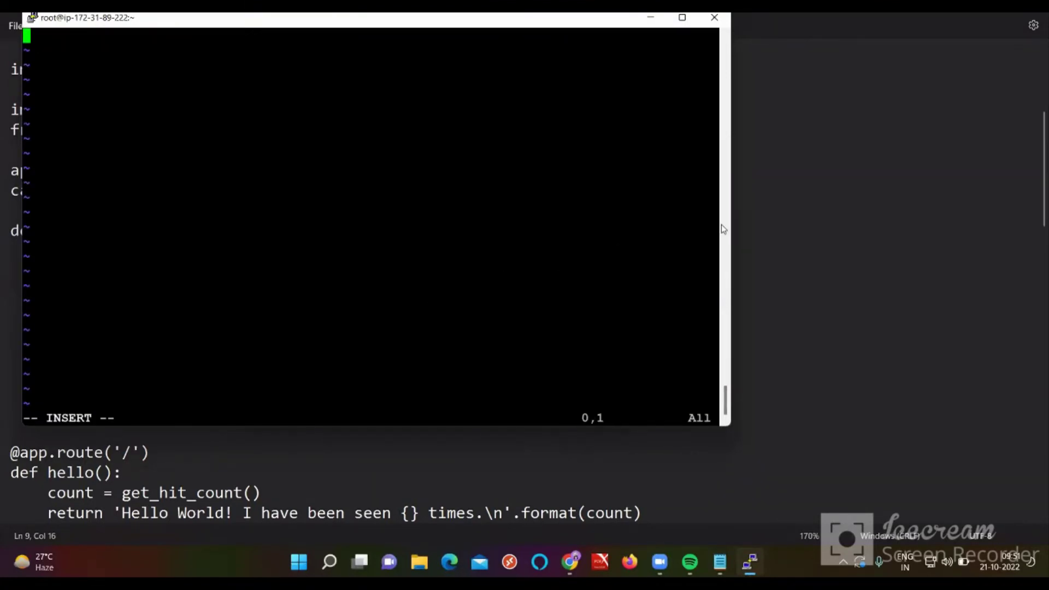
Step: Paste the Flask-Redis hit-counter code from the notes into app.py and save with :wq
{"action": "left_click", "coordinate": [734, 230]}
{"action": "scroll", "coordinate": [166, 115], "scroll_direction": "up", "scroll_amount": 2}
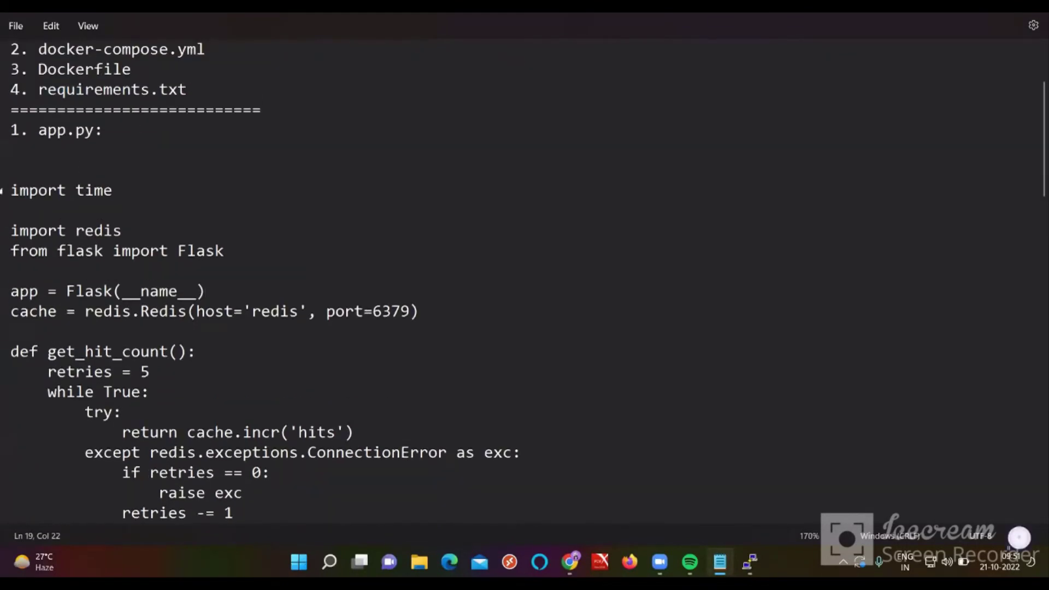
{"action": "left_click_drag", "start_coordinate": [15, 185], "coordinate": [687, 316]}
{"action": "key", "text": "ctrl+c"}
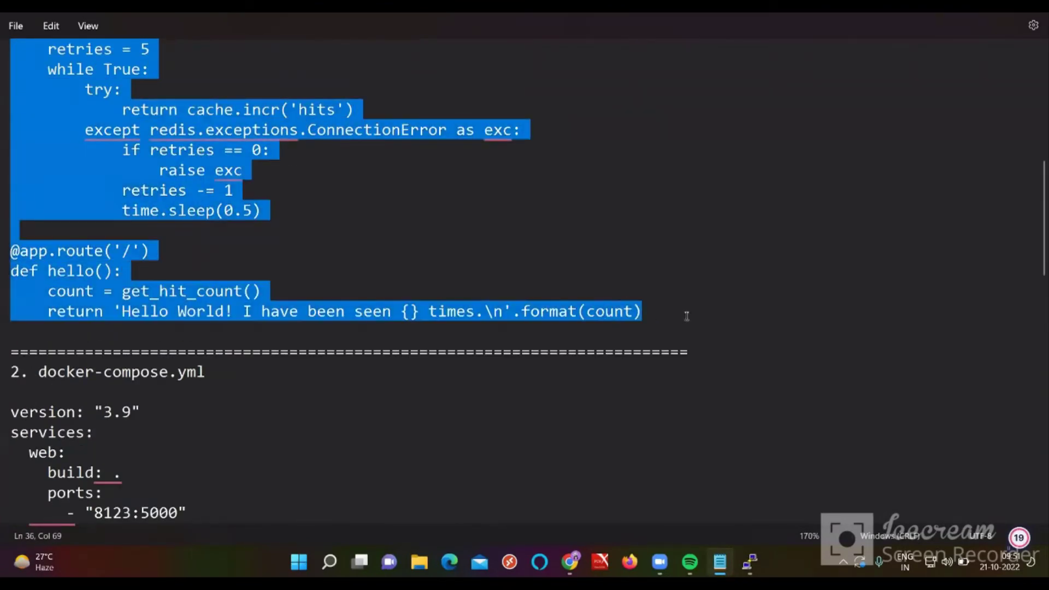
{"action": "key", "text": "alt+Tab"}
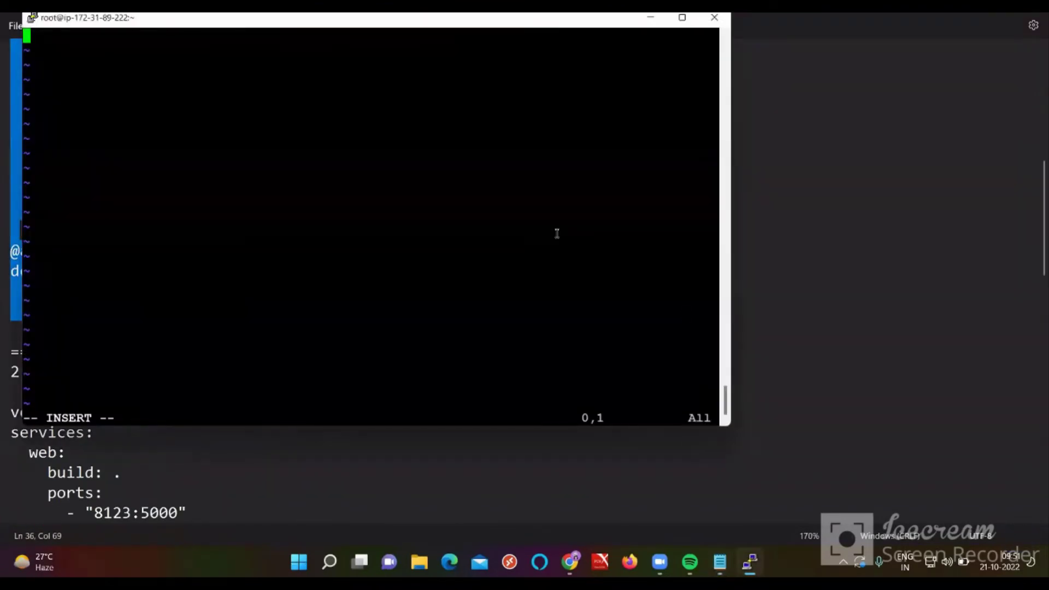
{"action": "right_click", "coordinate": [557, 233]}
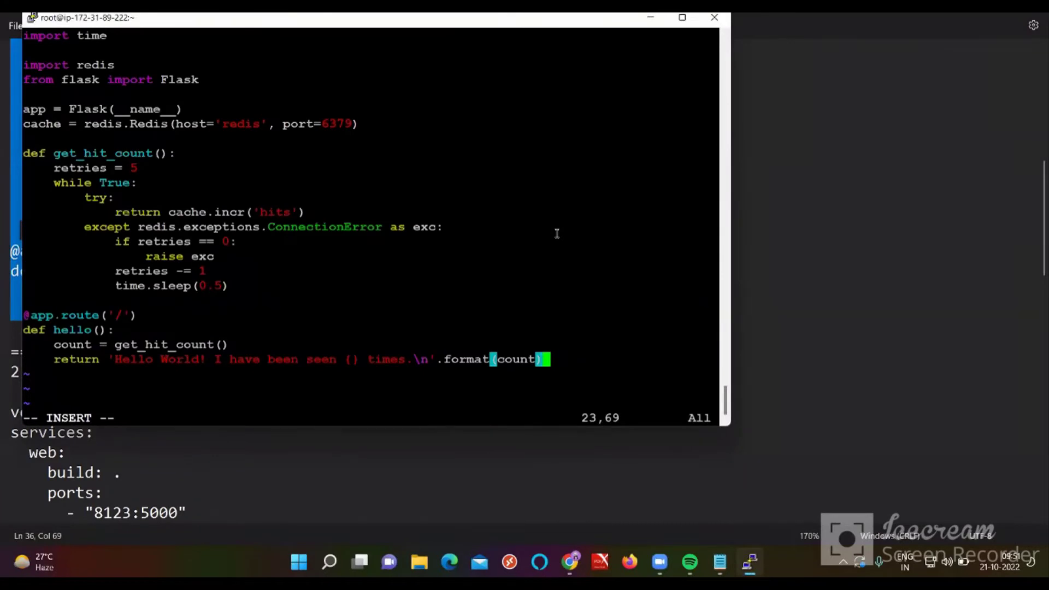
{"action": "key", "text": "Escape"}
{"action": "type", "text": ":wq"}
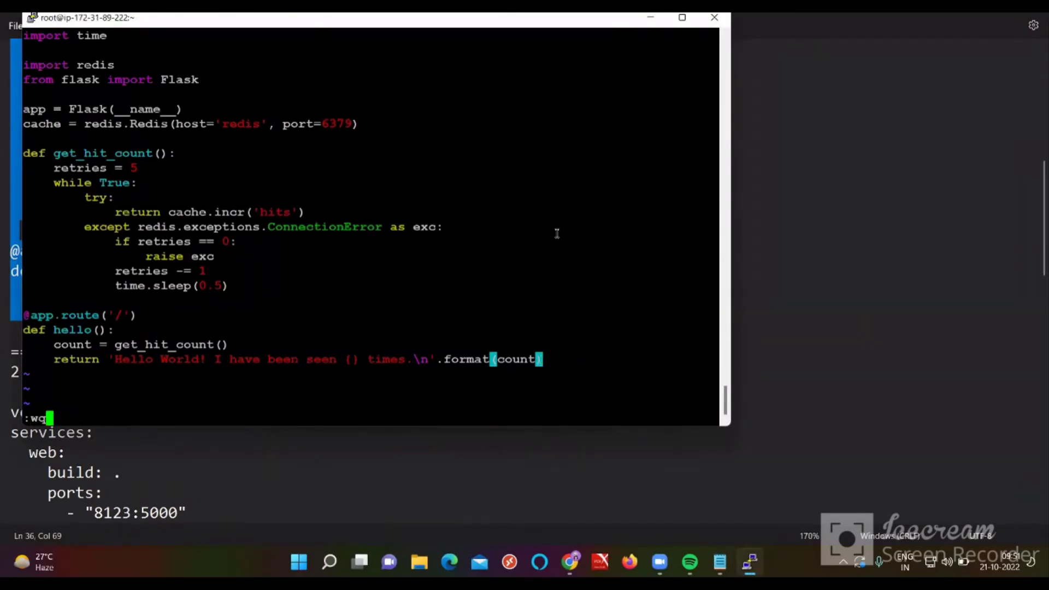
{"action": "key", "text": "Return"}
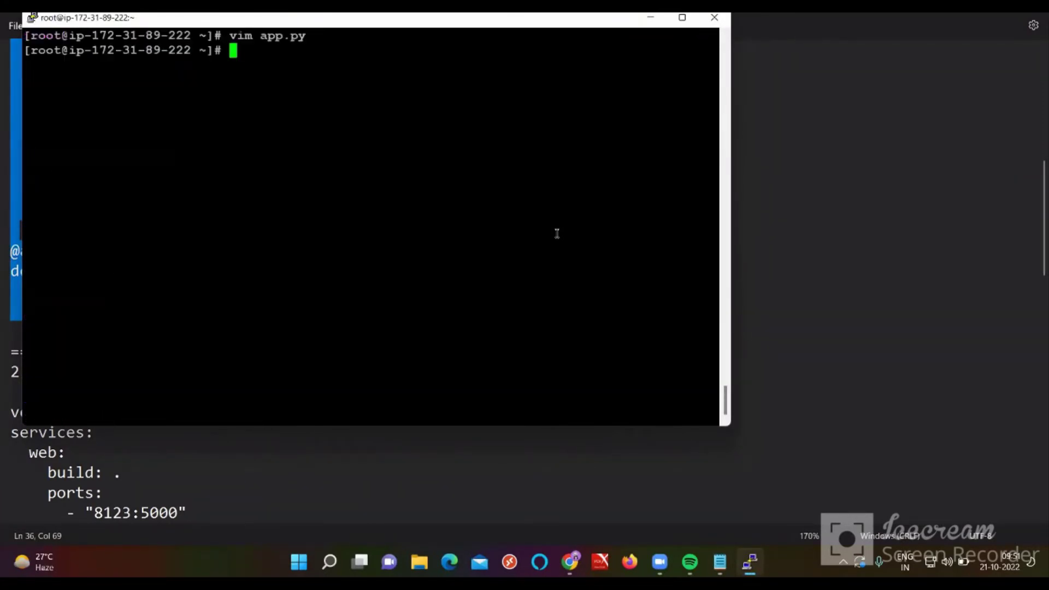
{"action": "left_click", "coordinate": [683, 19]}
Step: Select the docker-compose.yml service definitions in the Notepad notes
{"action": "key", "text": "alt+Tab"}
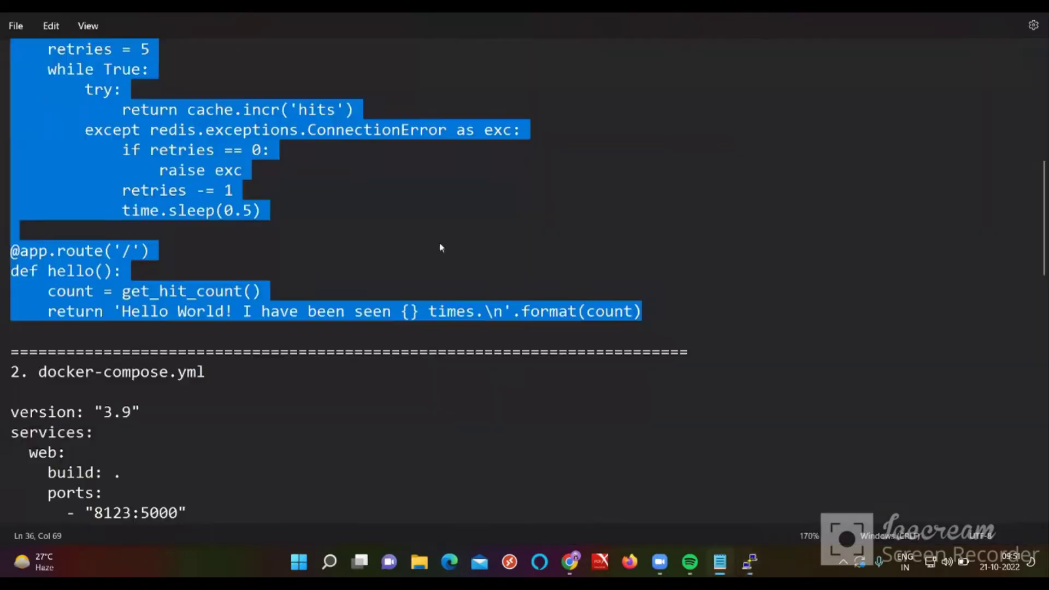
{"action": "scroll", "coordinate": [347, 362], "scroll_direction": "down", "scroll_amount": 3}
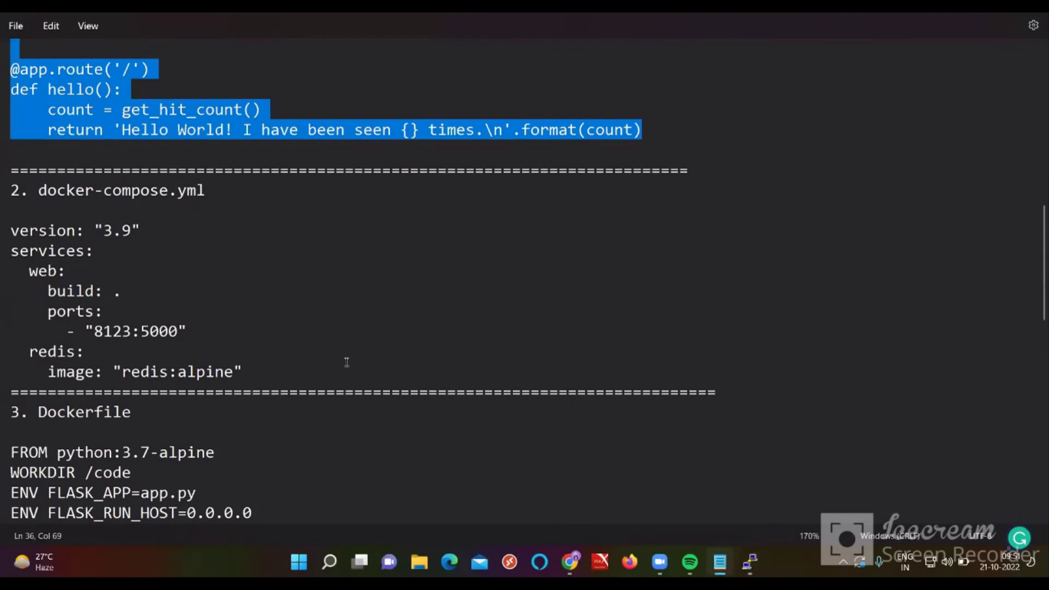
{"action": "left_click", "coordinate": [120, 229]}
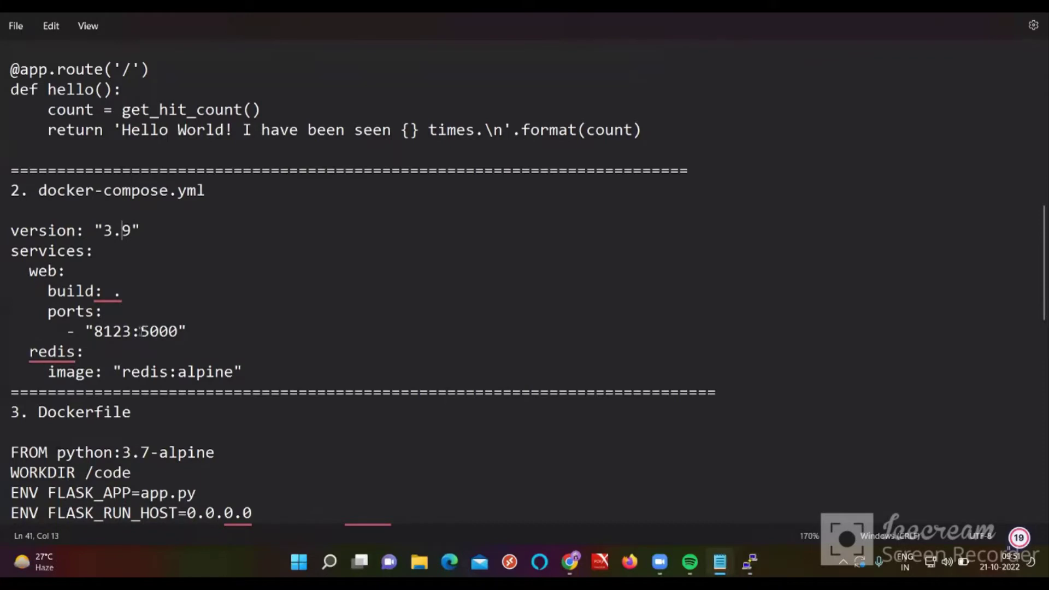
{"action": "mouse_move", "coordinate": [61, 353]}
{"action": "left_click_drag", "start_coordinate": [254, 376], "coordinate": [1, 236]}
{"action": "key", "text": "ctrl+c"}
Step: Delete the stray docker-compose1.yml with 'rm -rf docker-compose1.yml'
{"action": "key", "text": "alt+Tab"}
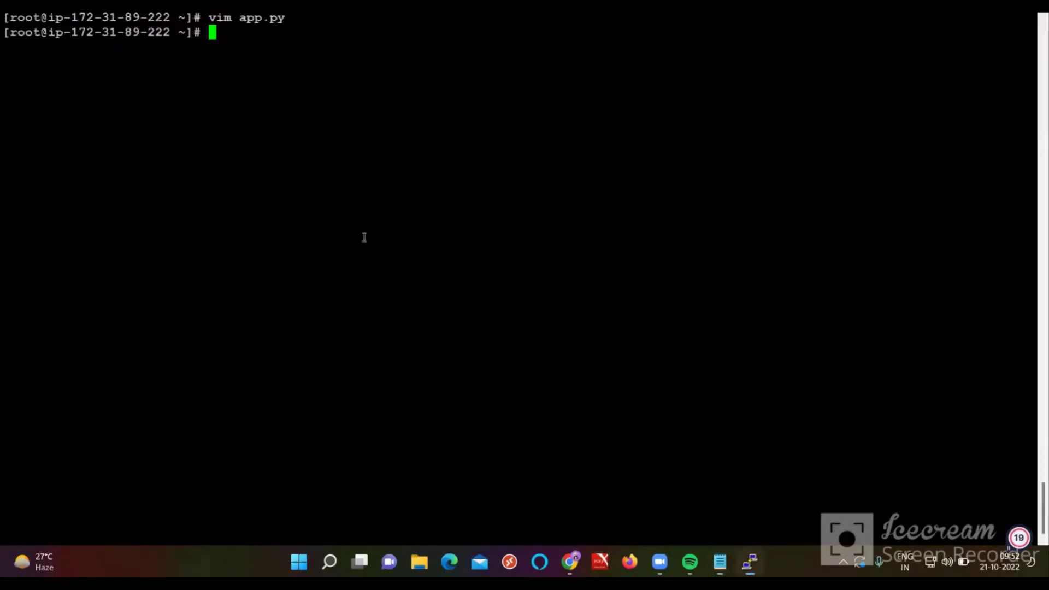
{"action": "type", "text": "vim"}
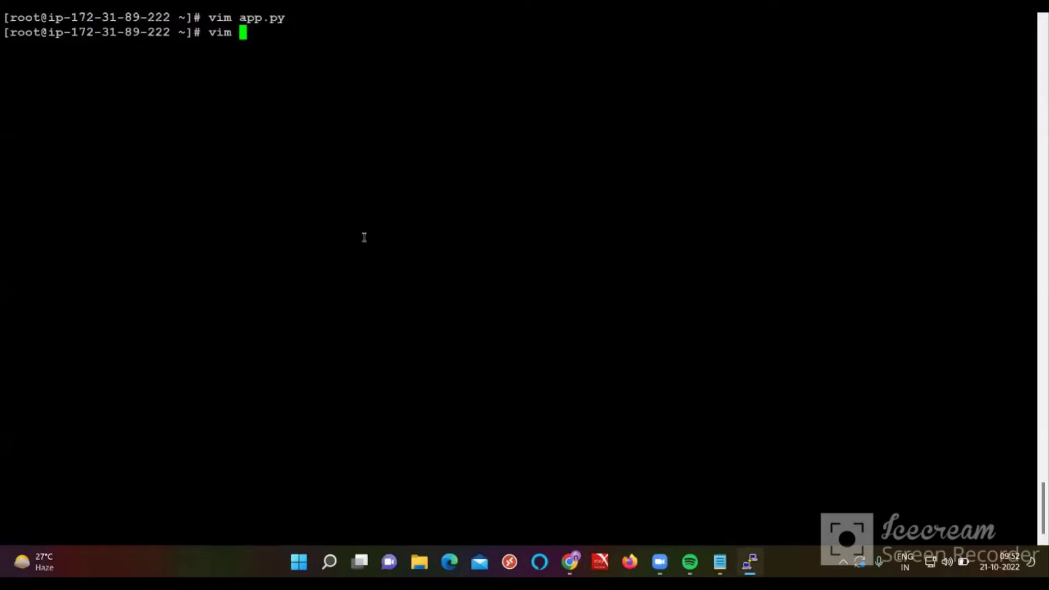
{"action": "key", "text": "BackSpace"}
{"action": "key", "text": "BackSpace"}
{"action": "key", "text": "BackSpace"}
{"action": "key", "text": "BackSpace"}
{"action": "type", "text": "rm -rf docker-compose1.yml"}
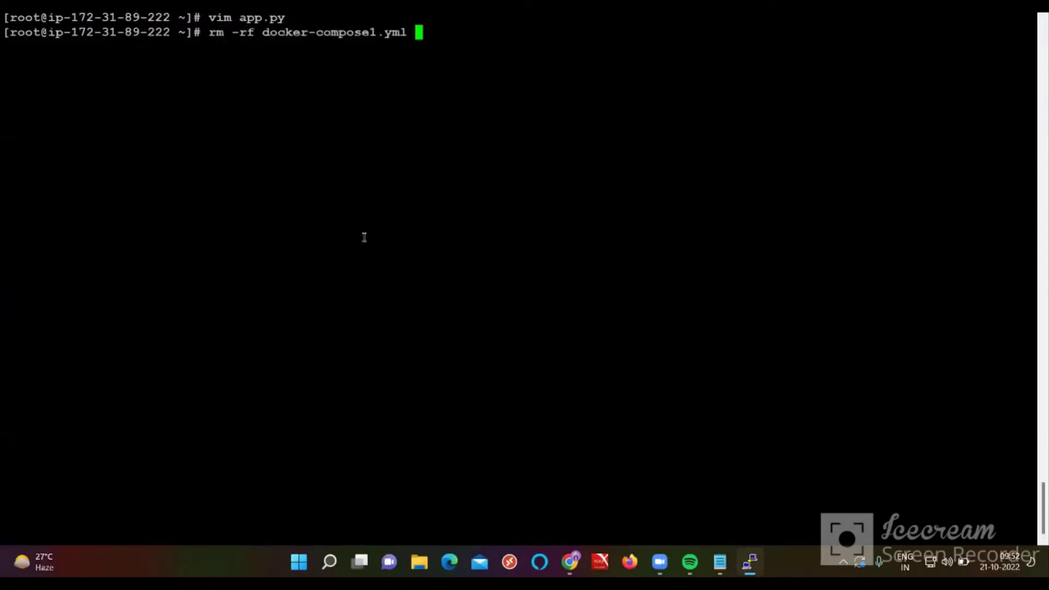
{"action": "key", "text": "Return"}
Step: Create docker-compose.yml with the pasted web (8123:5000) and redis:alpine services, and save it
{"action": "type", "text": "vim dockwe"}
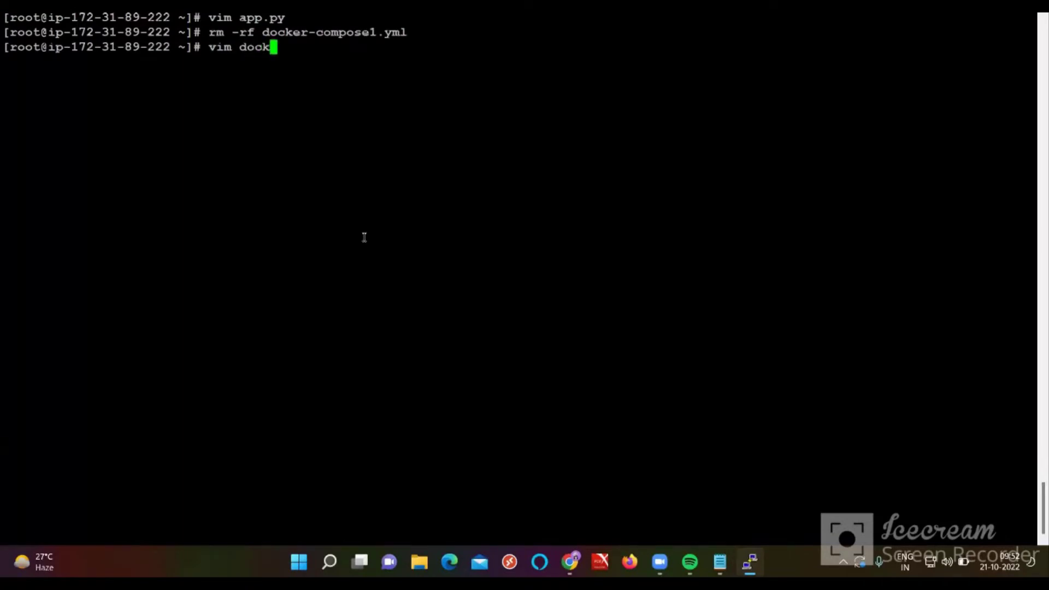
{"action": "key", "text": "BackSpace"}
{"action": "key", "text": "BackSpace"}
{"action": "type", "text": "er-compose.yml"}
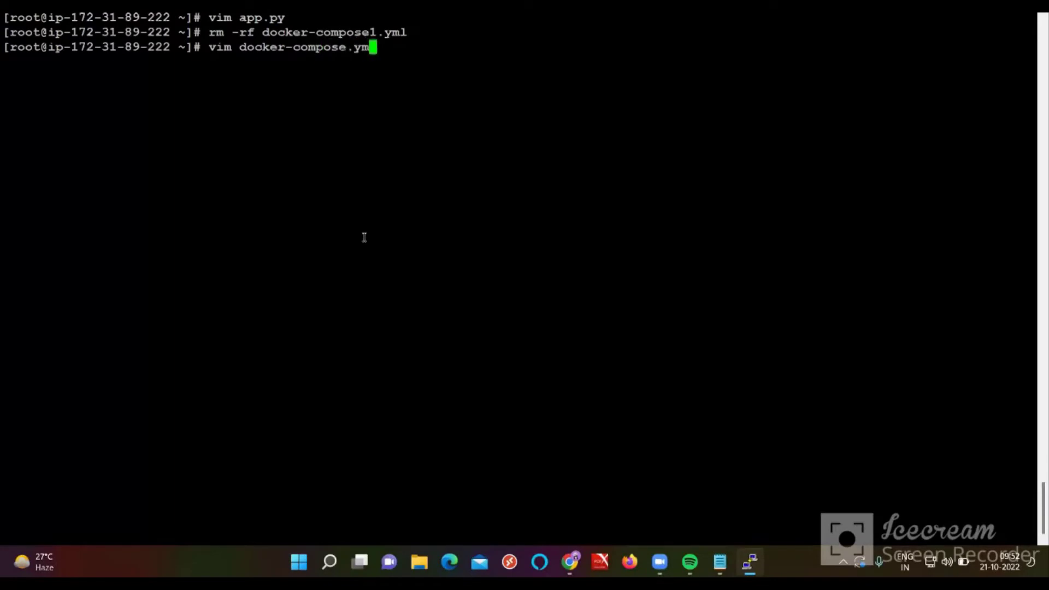
{"action": "key", "text": "Return"}
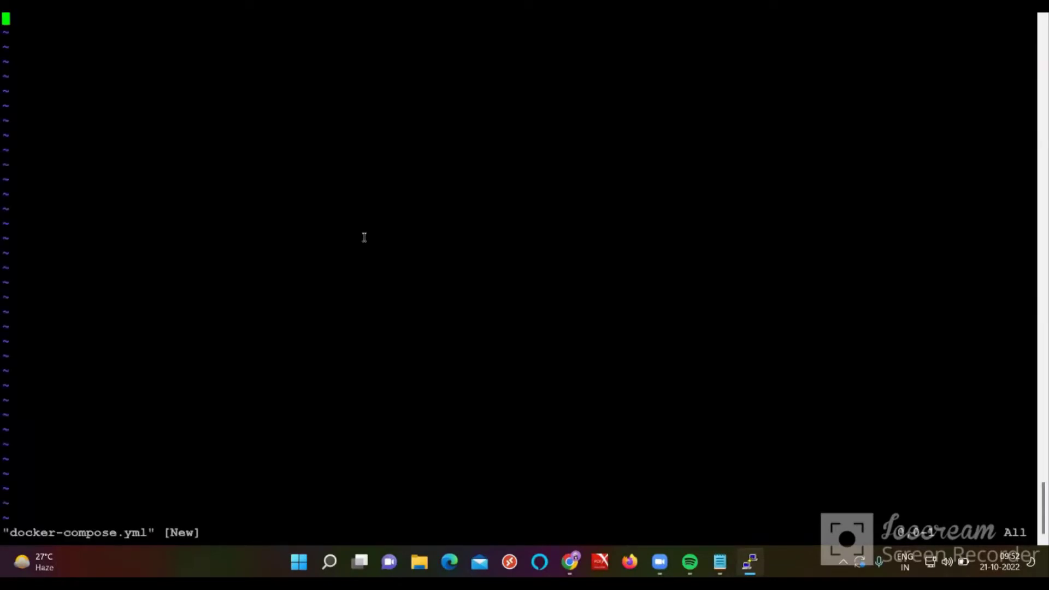
{"action": "key", "text": "i"}
{"action": "right_click", "coordinate": [364, 237]}
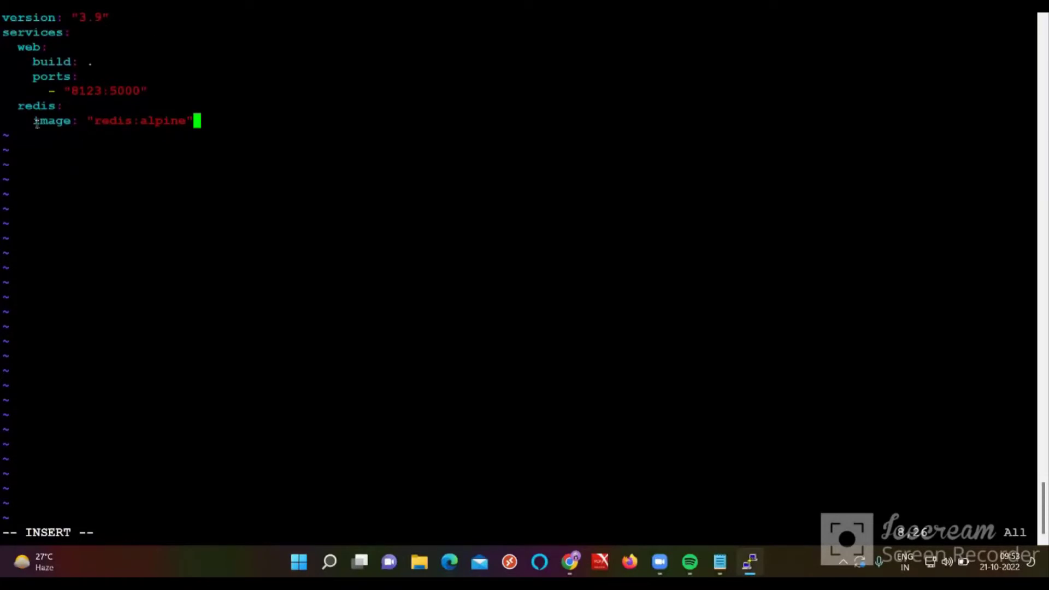
{"action": "key", "text": "Escape"}
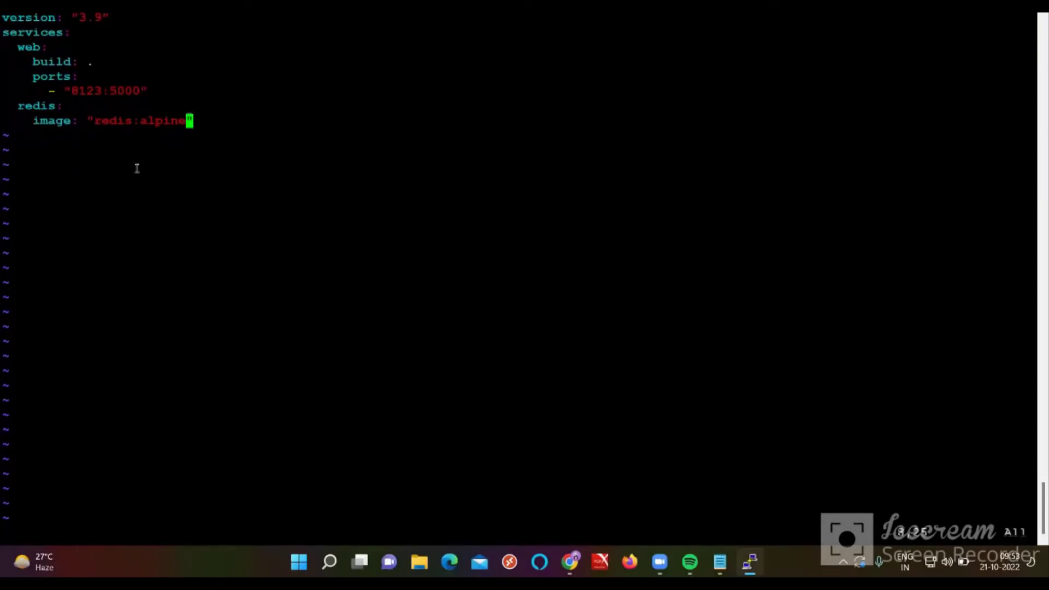
{"action": "type", "text": ":wq"}
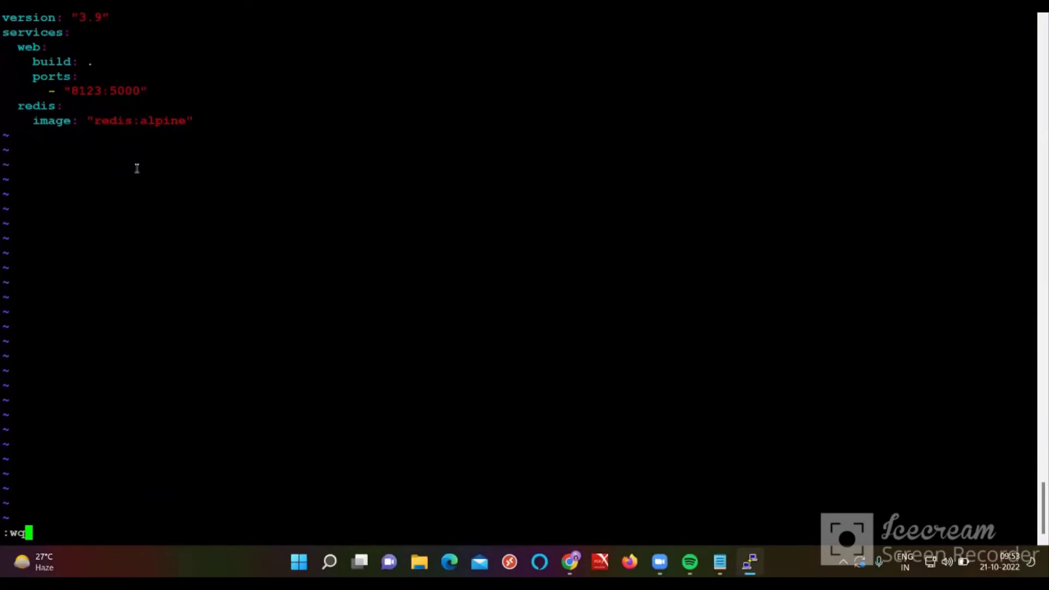
{"action": "key", "text": "Return"}
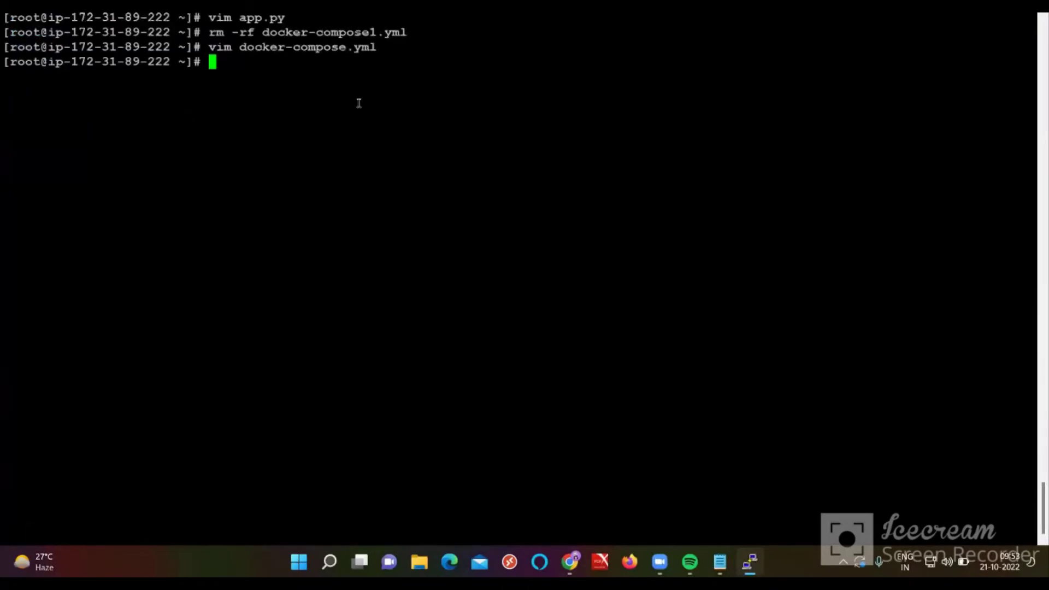
{"action": "key", "text": "ctrl+l"}
Step: List the home folder showing app.py and docker-compose.yml, then select the Dockerfile lines in the notes
{"action": "type", "text": "ll"}
{"action": "key", "text": "Return"}
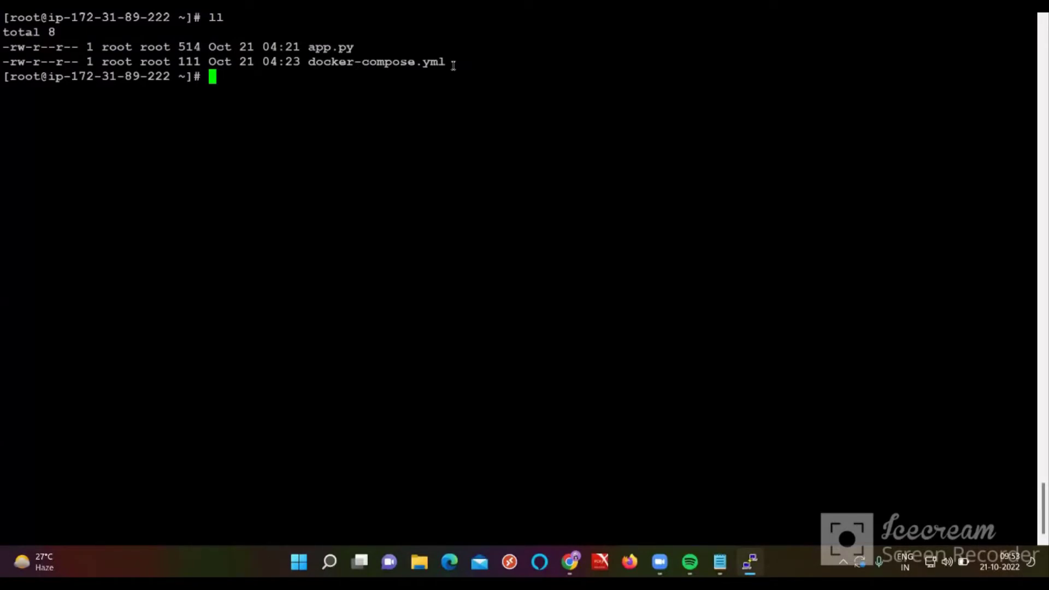
{"action": "left_click", "coordinate": [721, 571]}
{"action": "scroll", "coordinate": [497, 427], "scroll_direction": "down", "scroll_amount": 7}
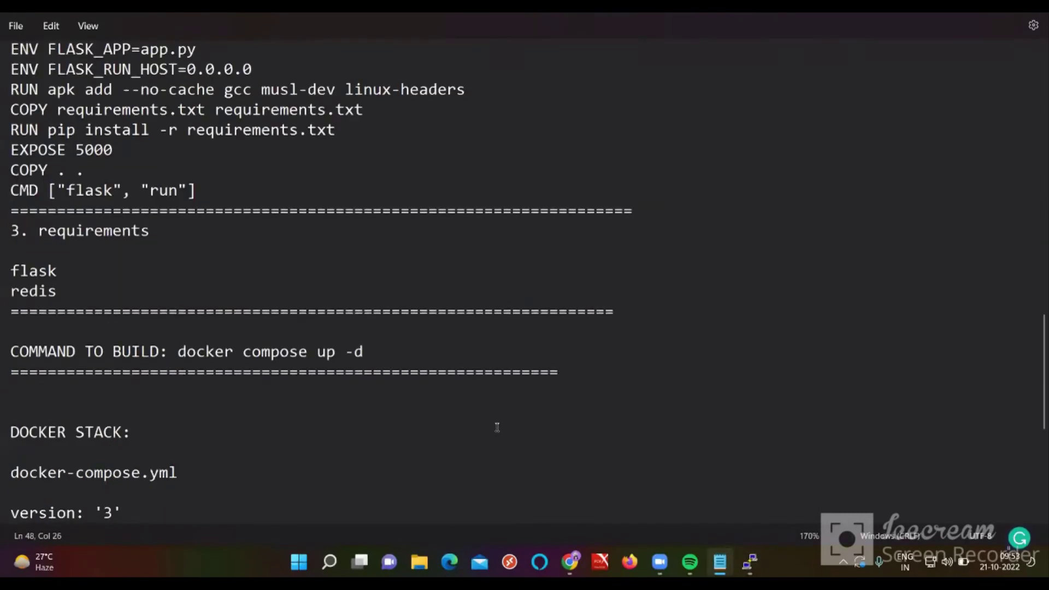
{"action": "scroll", "coordinate": [497, 427], "scroll_direction": "up", "scroll_amount": 2}
{"action": "scroll", "coordinate": [497, 427], "scroll_direction": "up", "scroll_amount": 2}
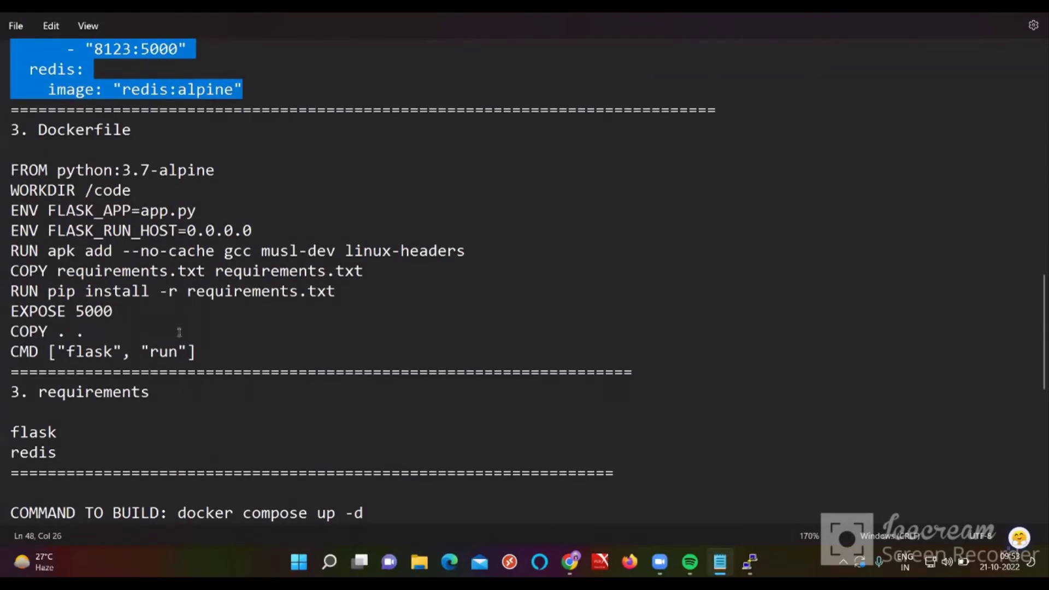
{"action": "left_click_drag", "start_coordinate": [197, 355], "coordinate": [2, 175]}
{"action": "key", "text": "ctrl+c"}
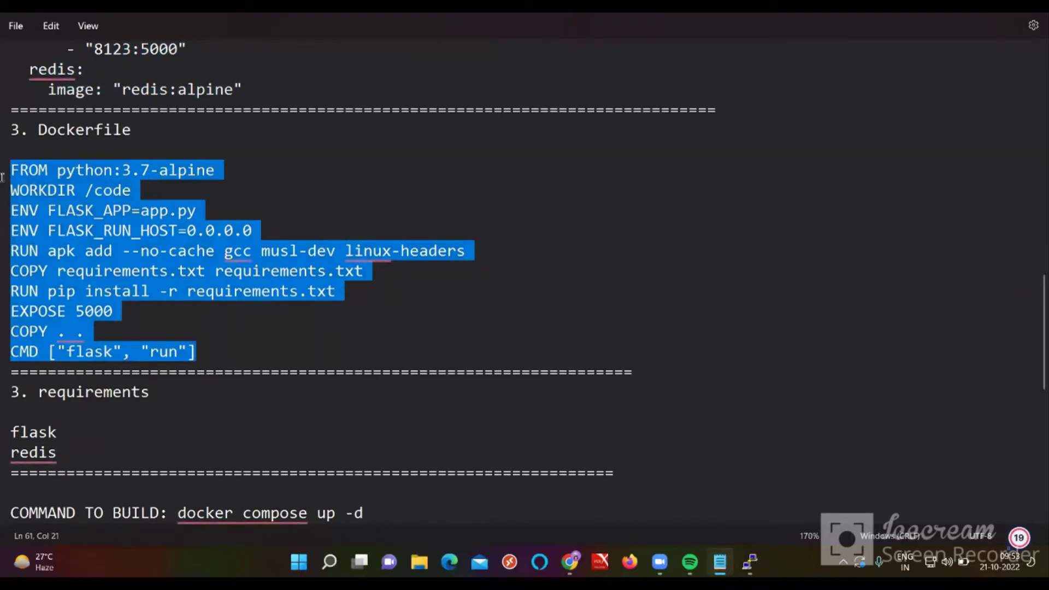
{"action": "key", "text": "alt+Tab"}
{"action": "type", "text": "vim "}
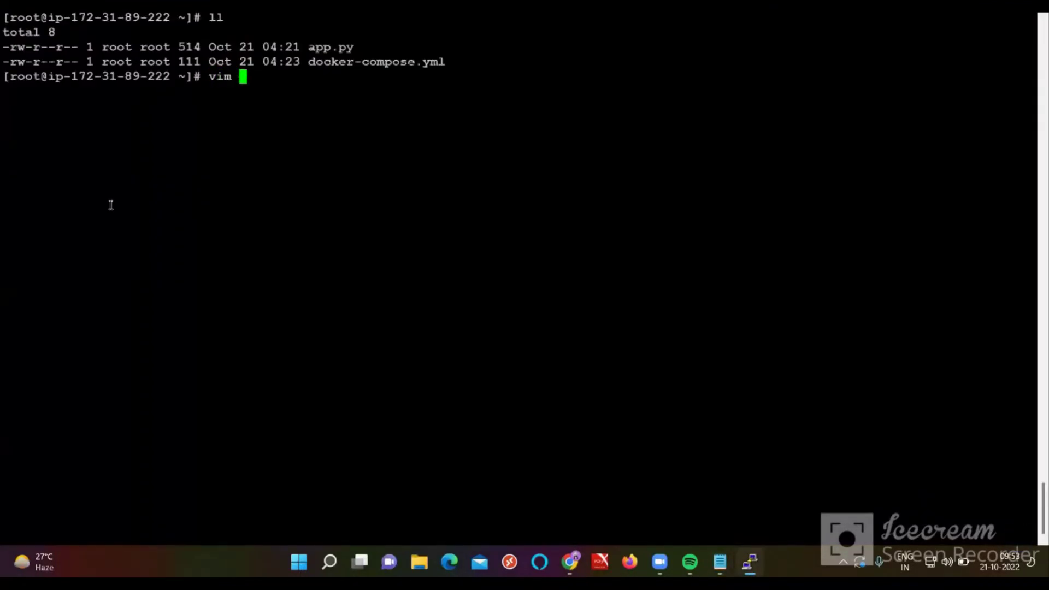
{"action": "type", "text": "Do"}
{"action": "type", "text": "ckerf"}
Step: Open a new Dockerfile in vim, paste the python:3.7-alpine Flask build instructions, and review the ENV lines
{"action": "key", "text": "BackSpace"}
{"action": "key", "text": "BackSpace"}
{"action": "type", "text": "rfile"}
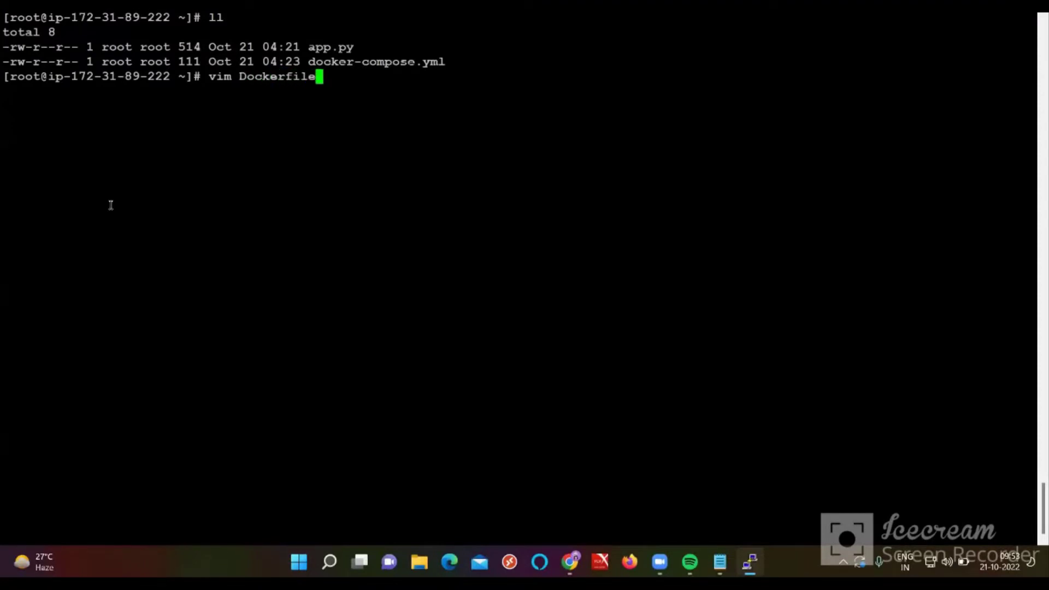
{"action": "key", "text": "Return"}
{"action": "key", "text": "i"}
{"action": "right_click", "coordinate": [111, 205]}
{"action": "key", "text": "Escape"}
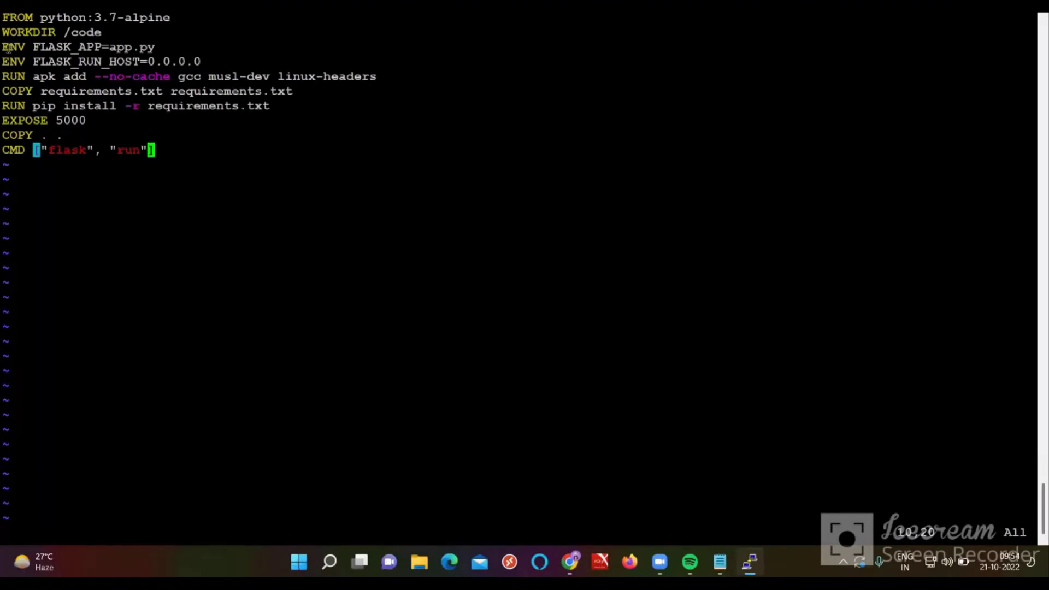
{"action": "double_click", "coordinate": [10, 48]}
{"action": "double_click", "coordinate": [14, 61]}
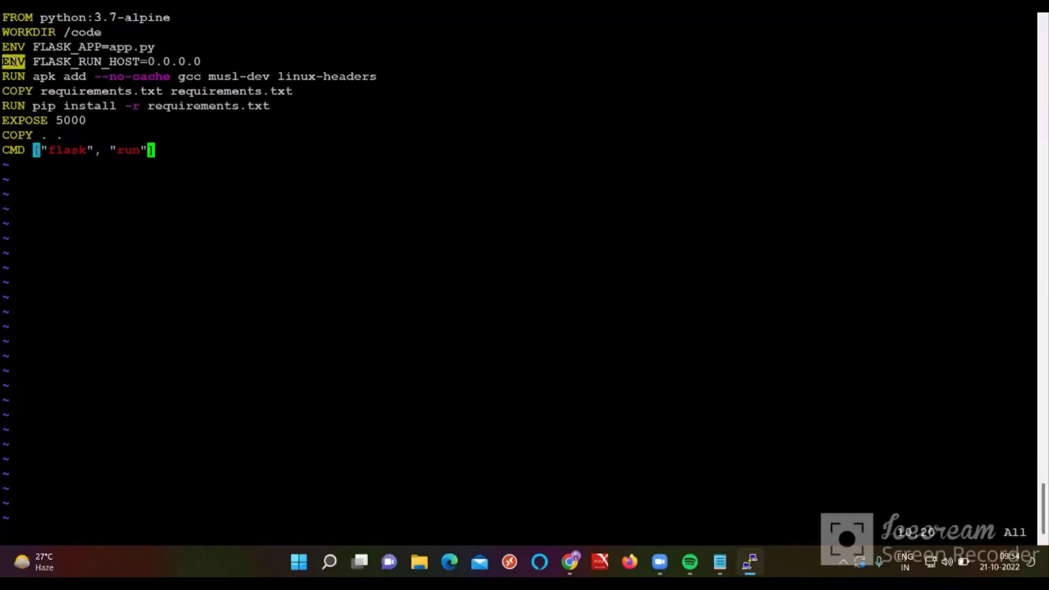
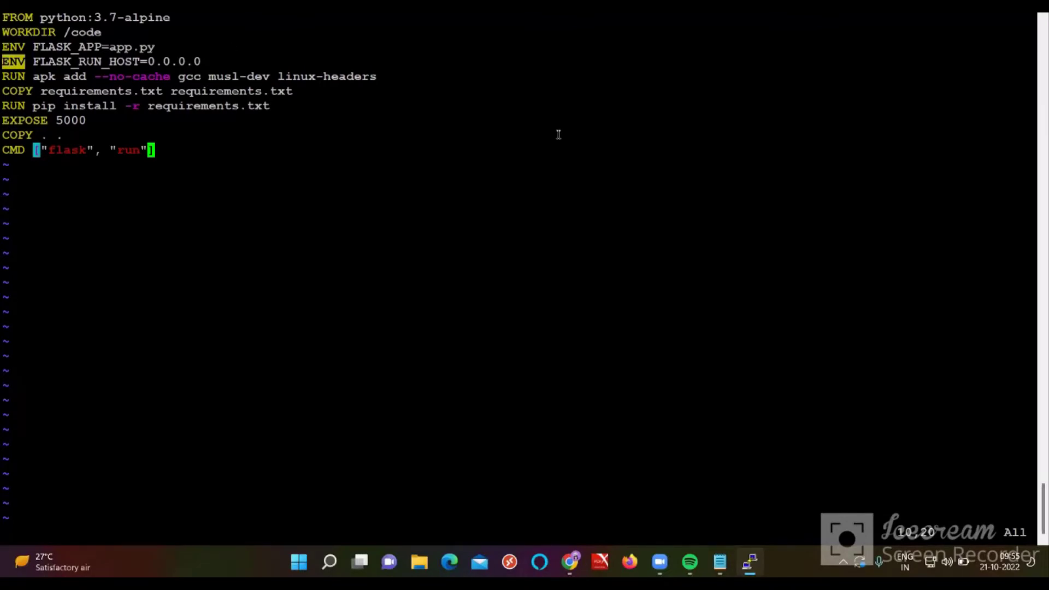
Step: Sketch a freehand 'Rt' annotation with a small diagram on the screen
{"action": "mouse_move", "coordinate": [334, 323]}
{"action": "left_mouse_down"}
{"action": "mouse_move", "coordinate": [335, 390]}
{"action": "mouse_move", "coordinate": [337, 362]}
{"action": "mouse_move", "coordinate": [377, 385]}
{"action": "left_mouse_up"}
{"action": "mouse_move", "coordinate": [386, 345]}
{"action": "left_mouse_down"}
{"action": "mouse_move", "coordinate": [402, 374]}
{"action": "mouse_move", "coordinate": [403, 352]}
{"action": "left_mouse_up"}
{"action": "left_click", "coordinate": [423, 359]}
{"action": "mouse_move", "coordinate": [428, 308]}
{"action": "left_mouse_down"}
{"action": "mouse_move", "coordinate": [353, 295]}
{"action": "mouse_move", "coordinate": [412, 415]}
{"action": "mouse_move", "coordinate": [464, 358]}
{"action": "mouse_move", "coordinate": [454, 329]}
{"action": "left_mouse_up"}
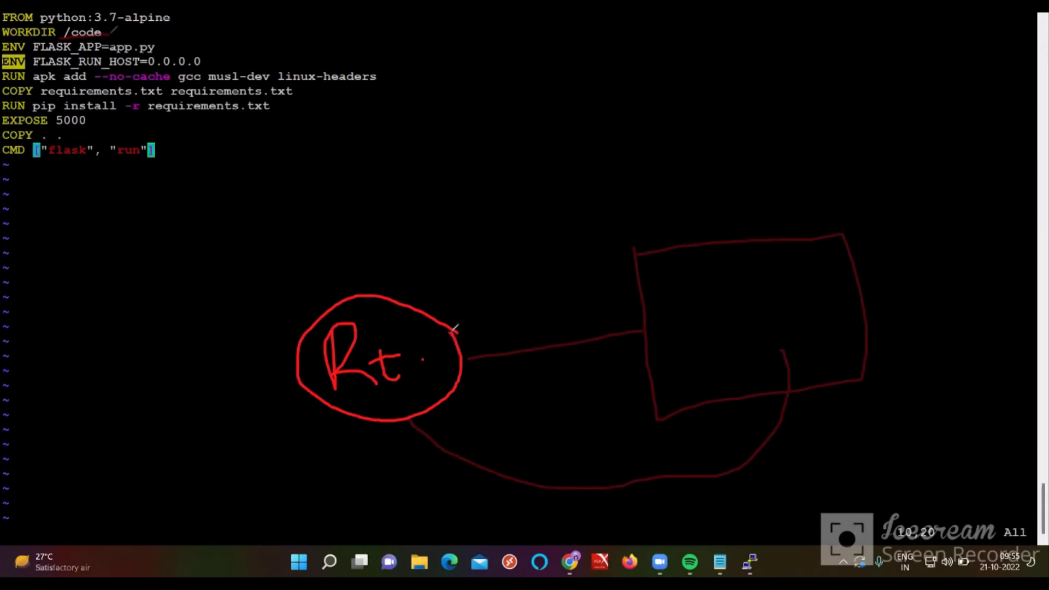
Step: Underline /code, pip, requirements.txt, 5000, COPY and CMD in the Dockerfile, then clear the ink
{"action": "left_click_drag", "start_coordinate": [109, 34], "coordinate": [60, 38]}
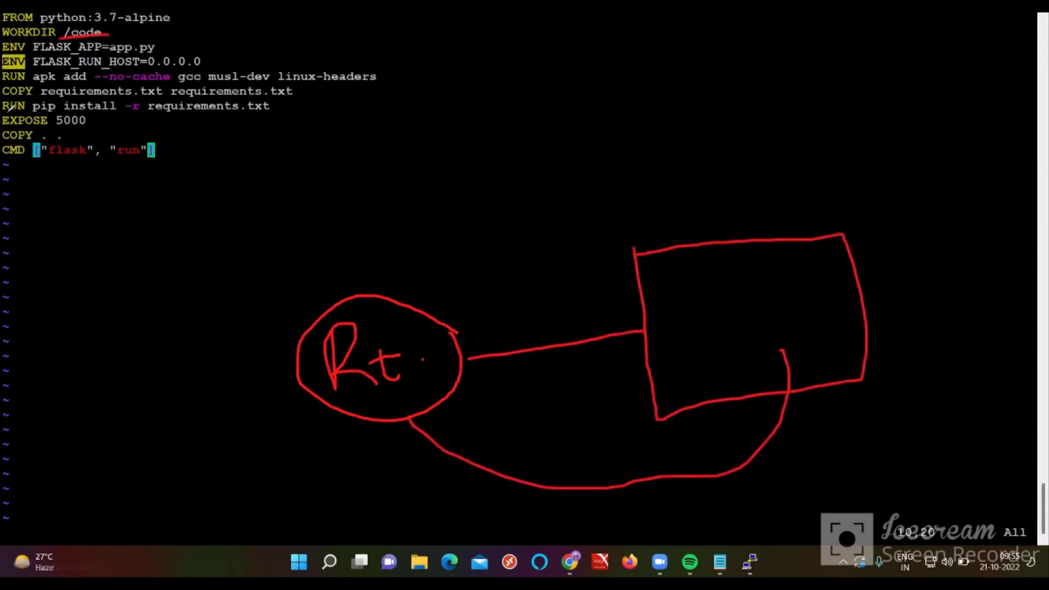
{"action": "left_click_drag", "start_coordinate": [29, 113], "coordinate": [55, 109]}
{"action": "left_click", "coordinate": [162, 116]}
{"action": "left_click_drag", "start_coordinate": [163, 115], "coordinate": [268, 109]}
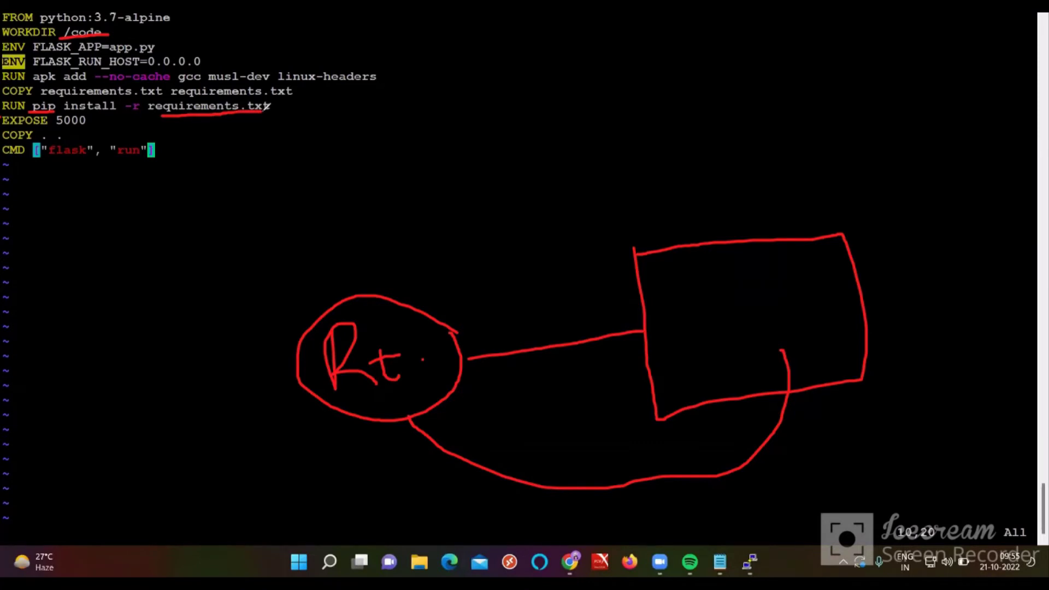
{"action": "left_click", "coordinate": [57, 127]}
{"action": "left_click_drag", "start_coordinate": [57, 126], "coordinate": [88, 124]}
{"action": "left_click", "coordinate": [40, 136]}
{"action": "left_click_drag", "start_coordinate": [1, 161], "coordinate": [26, 160]}
{"action": "left_click", "coordinate": [50, 160]}
{"action": "key", "text": "Escape"}
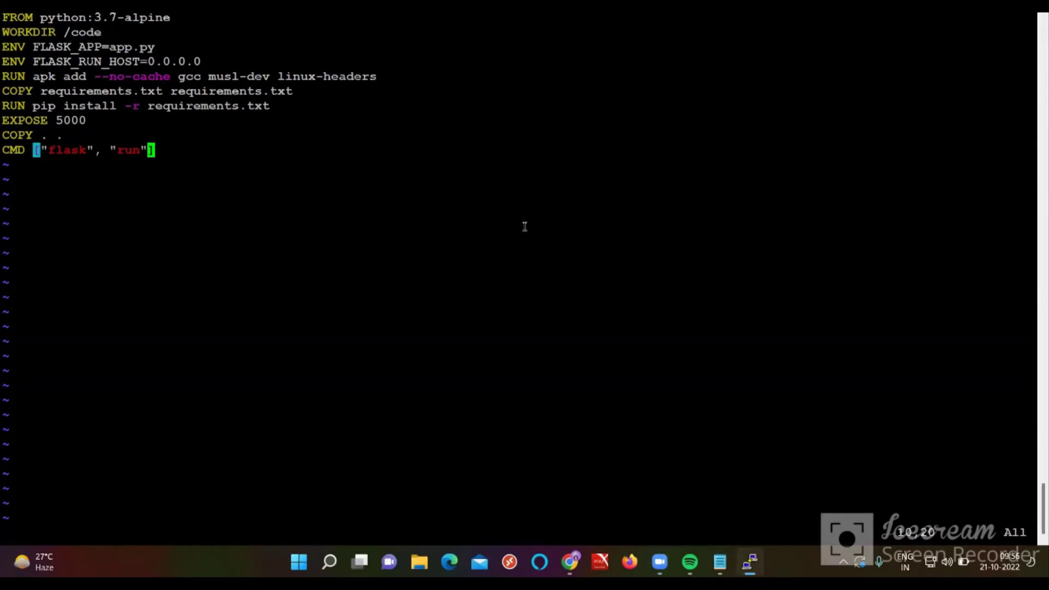
Step: Save the Dockerfile with :wq, list files to confirm it, and open a new requirment.txt in vim
{"action": "type", "text": ":wq"}
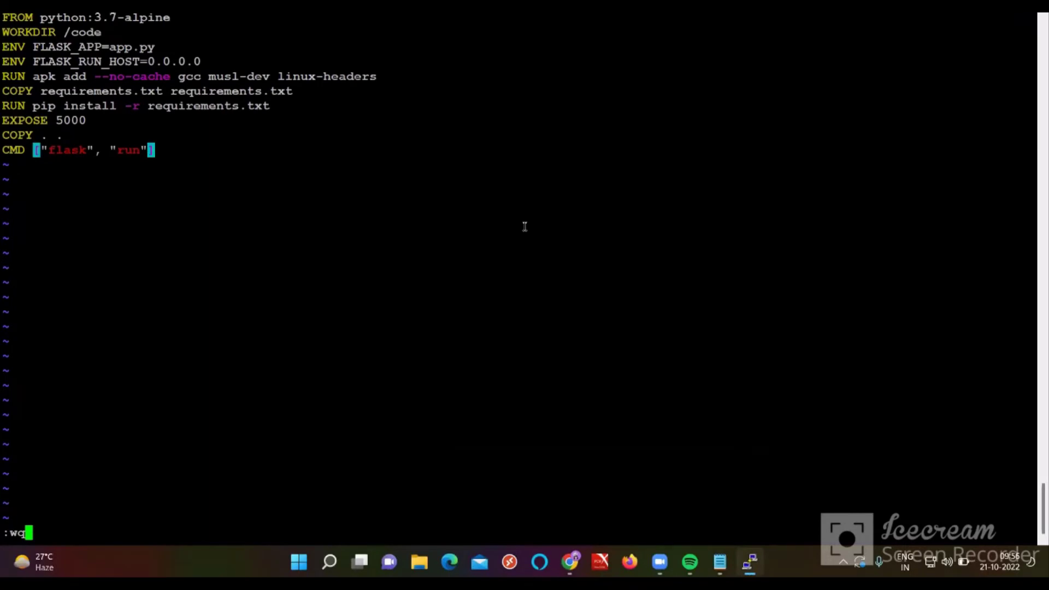
{"action": "key", "text": "Return"}
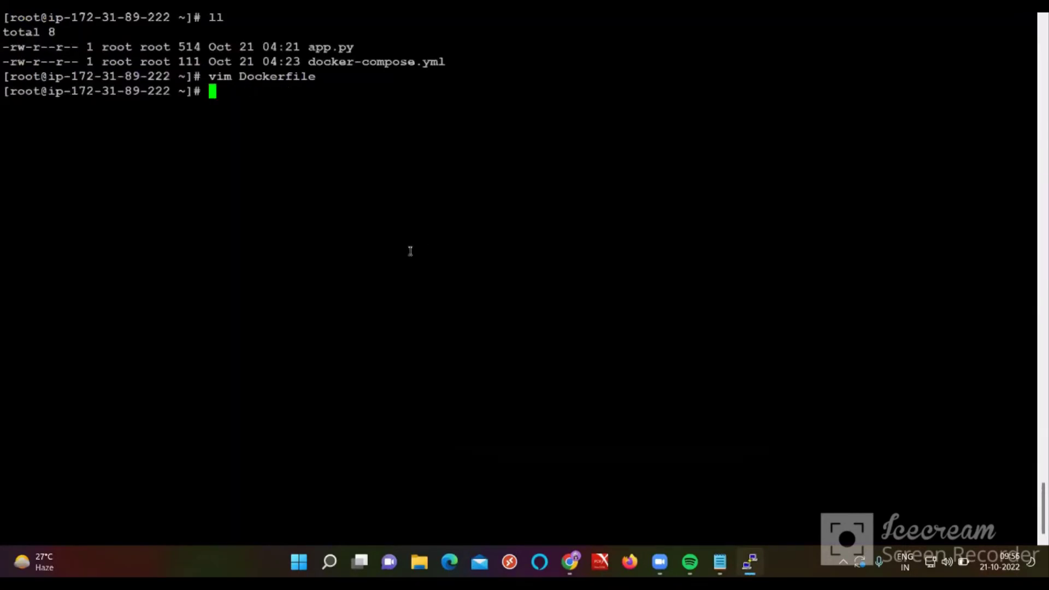
{"action": "key", "text": "ctrl+l"}
{"action": "type", "text": "ll"}
{"action": "key", "text": "Return"}
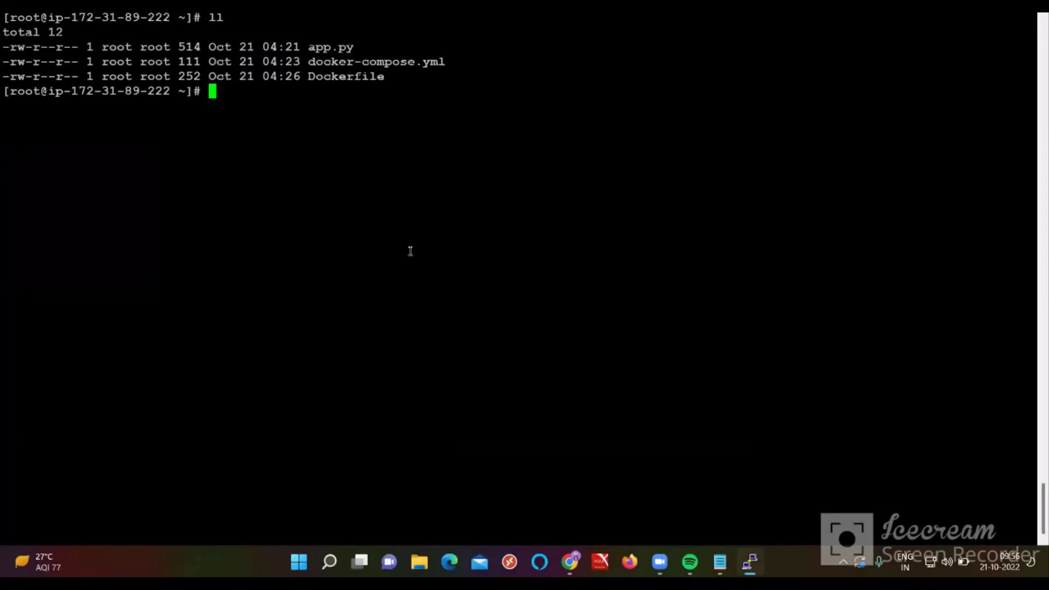
{"action": "type", "text": "vim requirme"}
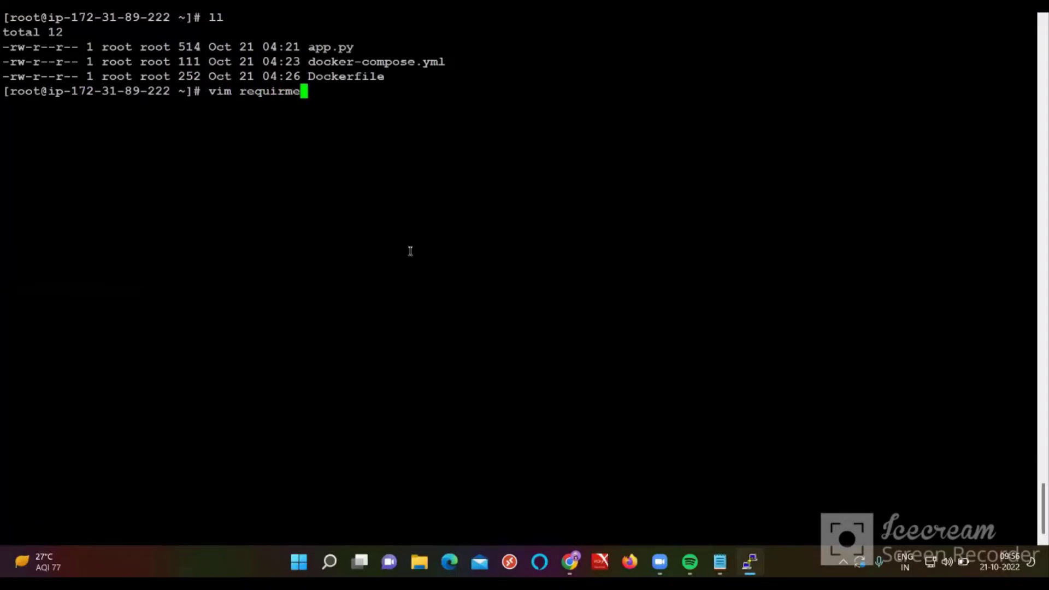
{"action": "type", "text": "nt.txt"}
{"action": "key", "text": "Return"}
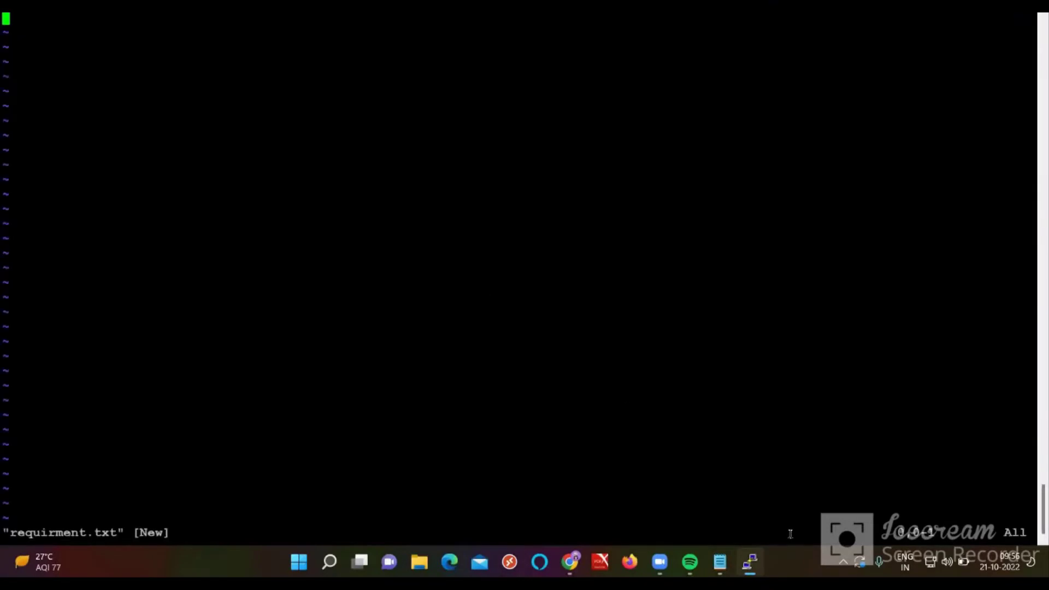
Step: Copy the flask and redis lines under '3. requirements' in Notepad and switch back to PuTTY
{"action": "left_click", "coordinate": [724, 568]}
{"action": "scroll", "coordinate": [479, 399], "scroll_direction": "down", "scroll_amount": 1}
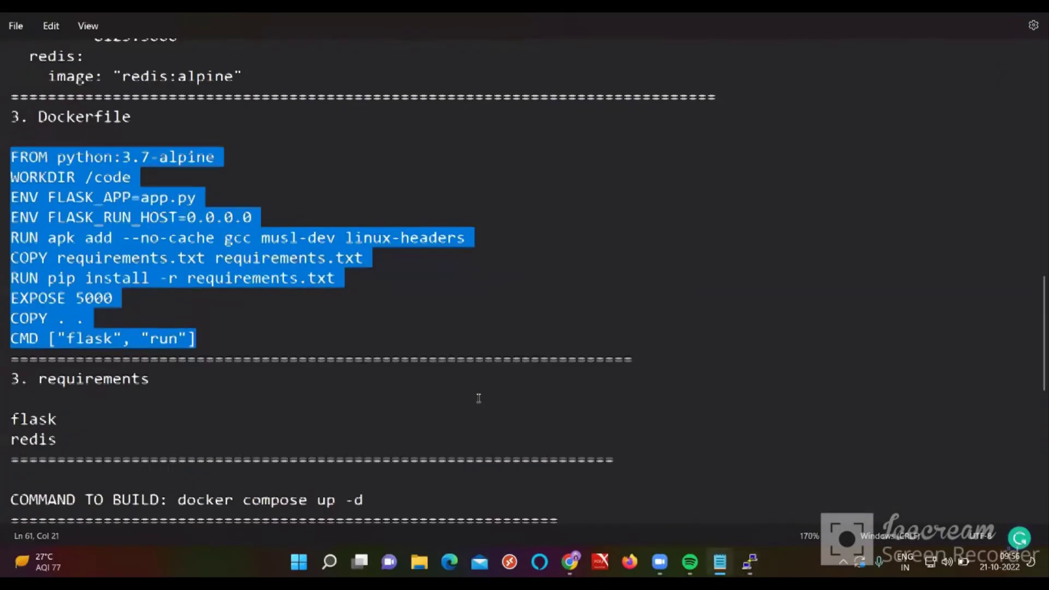
{"action": "scroll", "coordinate": [58, 228], "scroll_direction": "down", "scroll_amount": 3}
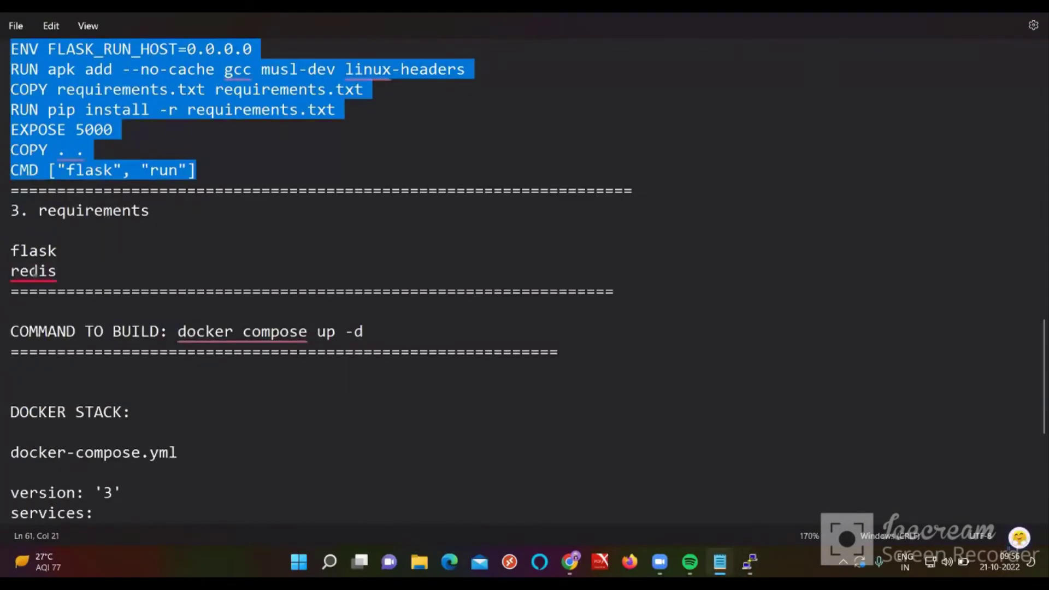
{"action": "mouse_move", "coordinate": [36, 270]}
{"action": "left_click", "coordinate": [126, 260]}
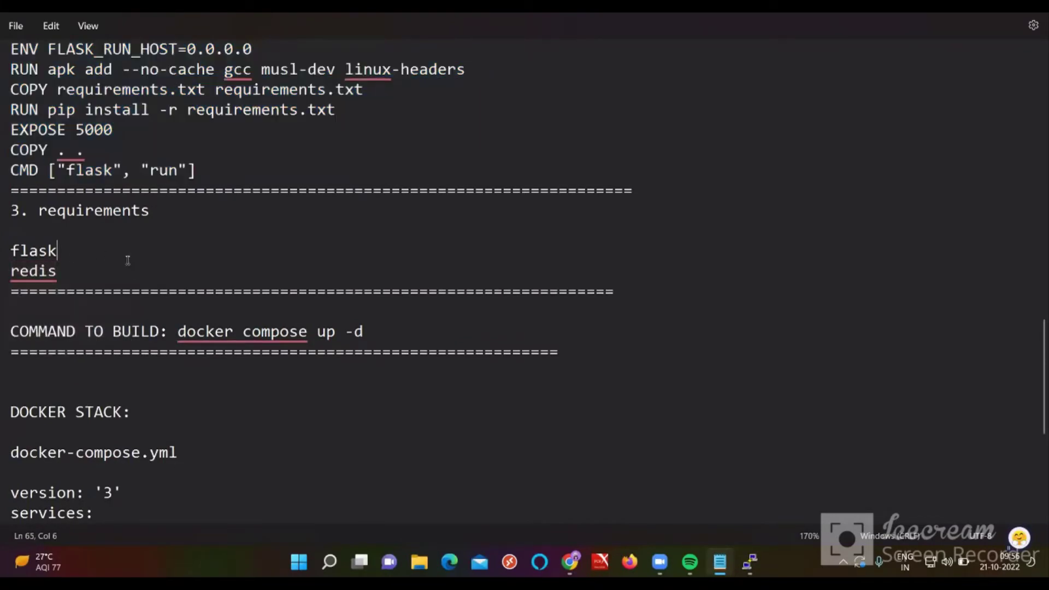
{"action": "left_click", "coordinate": [5, 253]}
{"action": "key", "text": "shift+Down"}
{"action": "key", "text": "shift+End"}
{"action": "key", "text": "ctrl+c"}
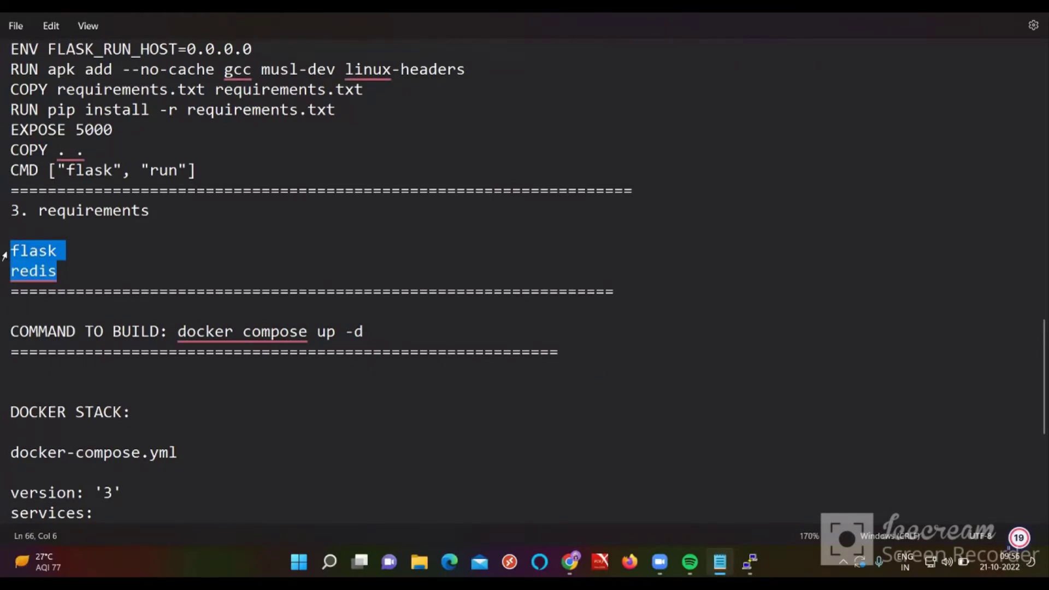
{"action": "key", "text": "alt+Tab"}
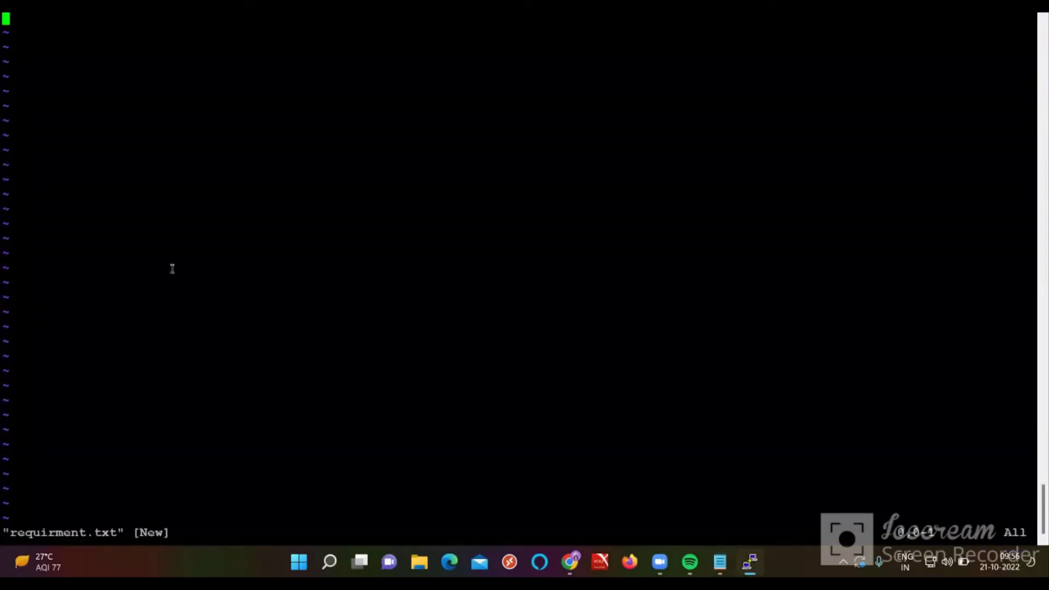
Step: Paste flask and redis into requirment.txt, save it, and list files to confirm it exists
{"action": "key", "text": "i"}
{"action": "key", "text": "ctrl+v"}
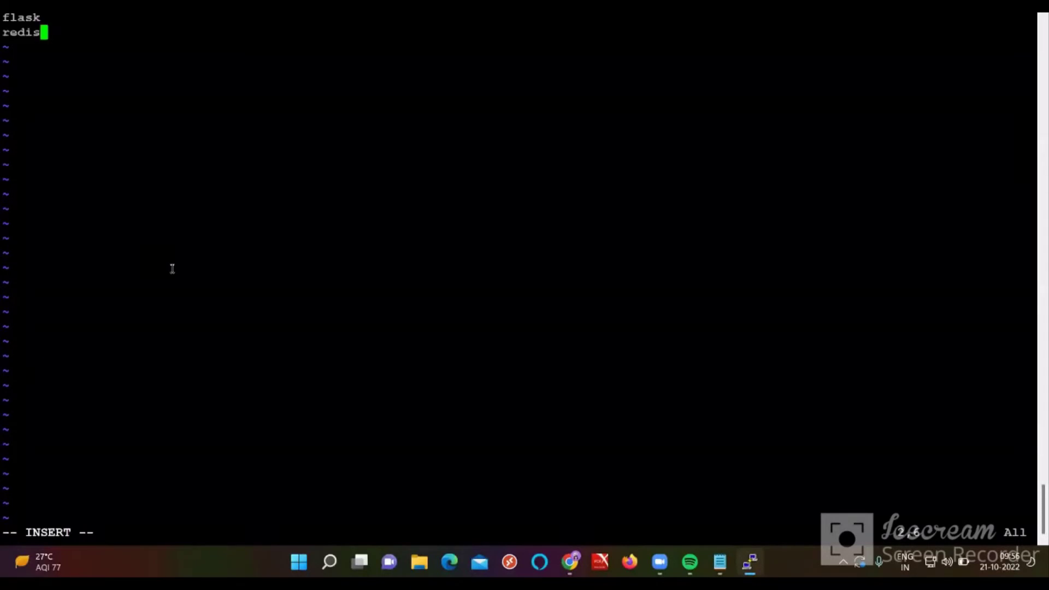
{"action": "key", "text": "Escape"}
{"action": "type", "text": ":wq"}
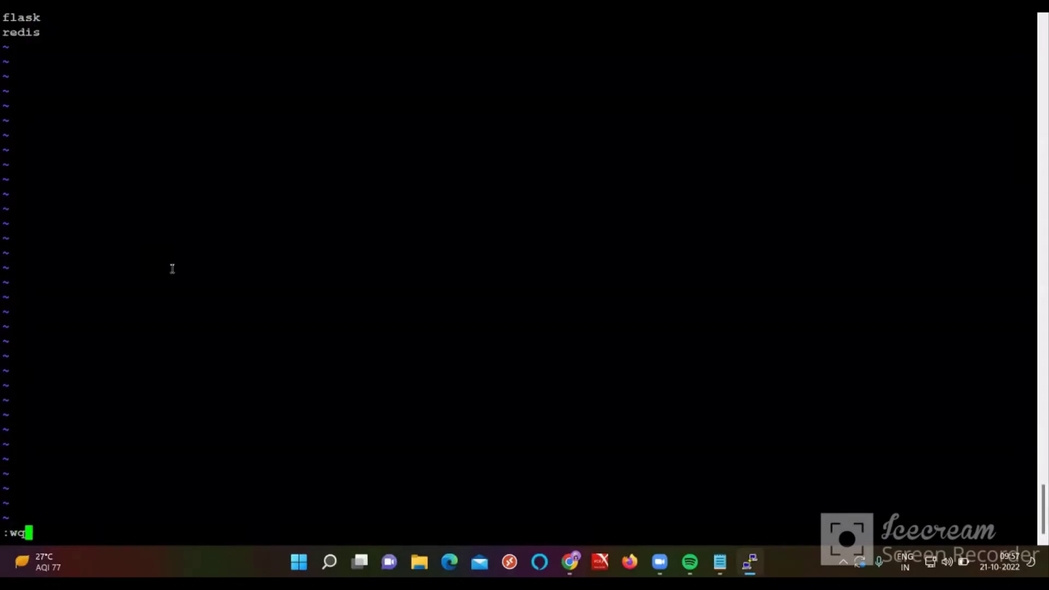
{"action": "key", "text": "Return"}
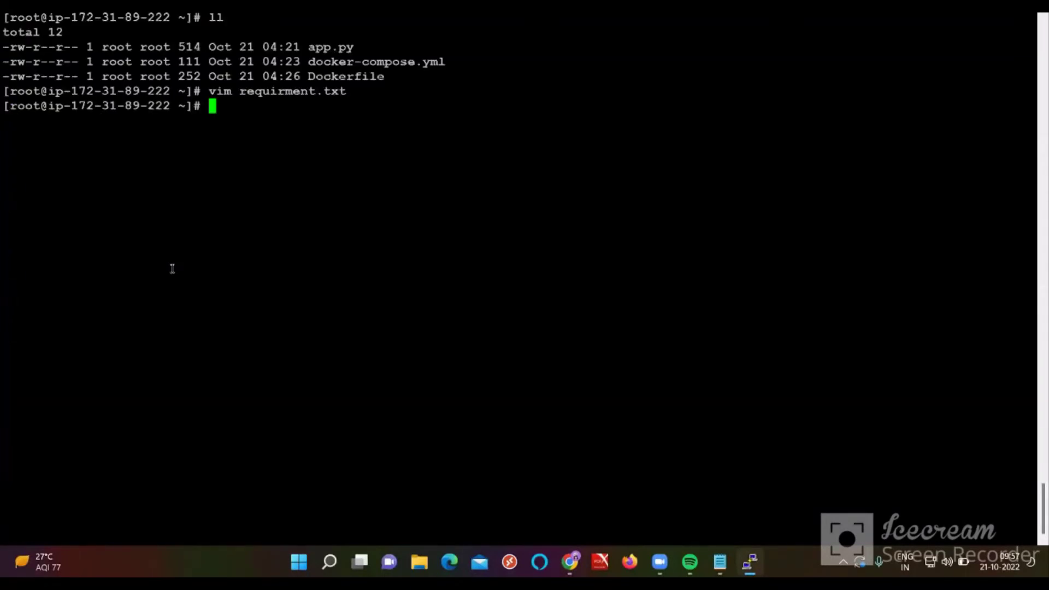
{"action": "key", "text": "ctrl+l"}
{"action": "type", "text": "ll"}
{"action": "key", "text": "Return"}
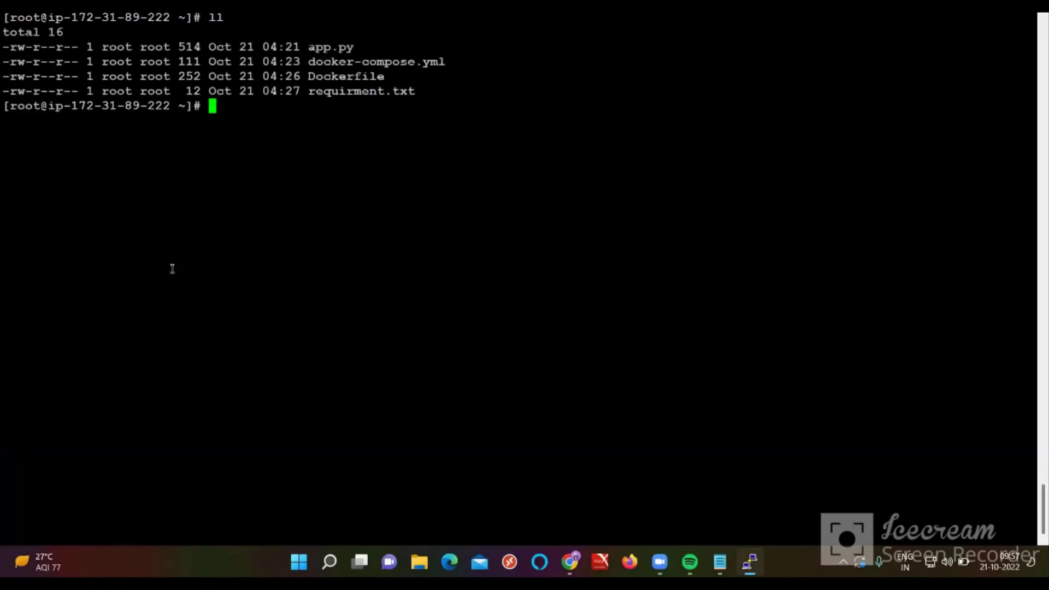
Step: Clear the selection in the Notepad notes and return to the terminal
{"action": "key", "text": "alt+Tab"}
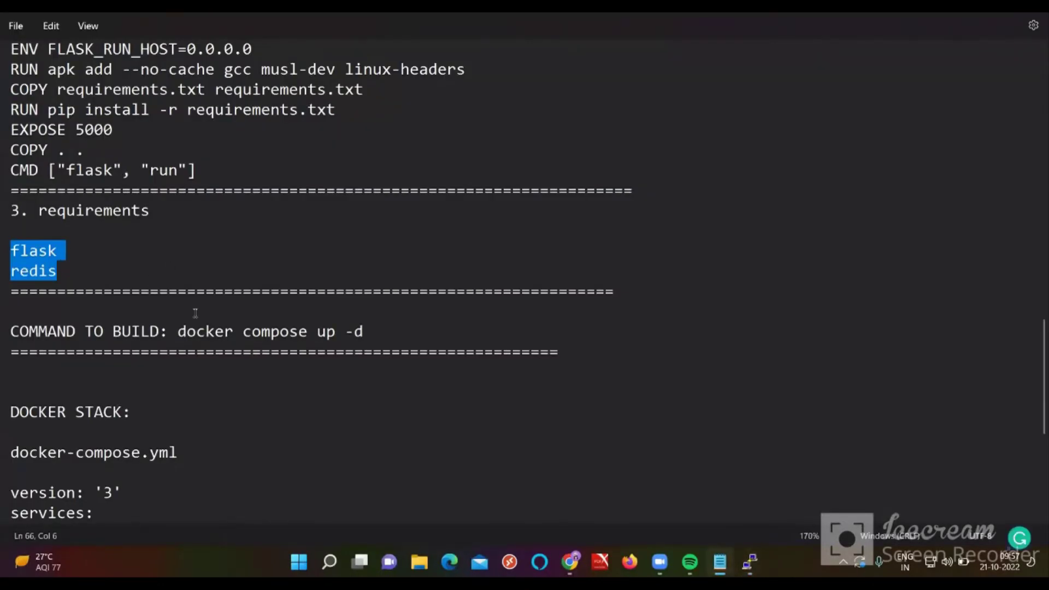
{"action": "left_click", "coordinate": [155, 217]}
{"action": "scroll", "coordinate": [153, 214], "scroll_direction": "up", "scroll_amount": 15}
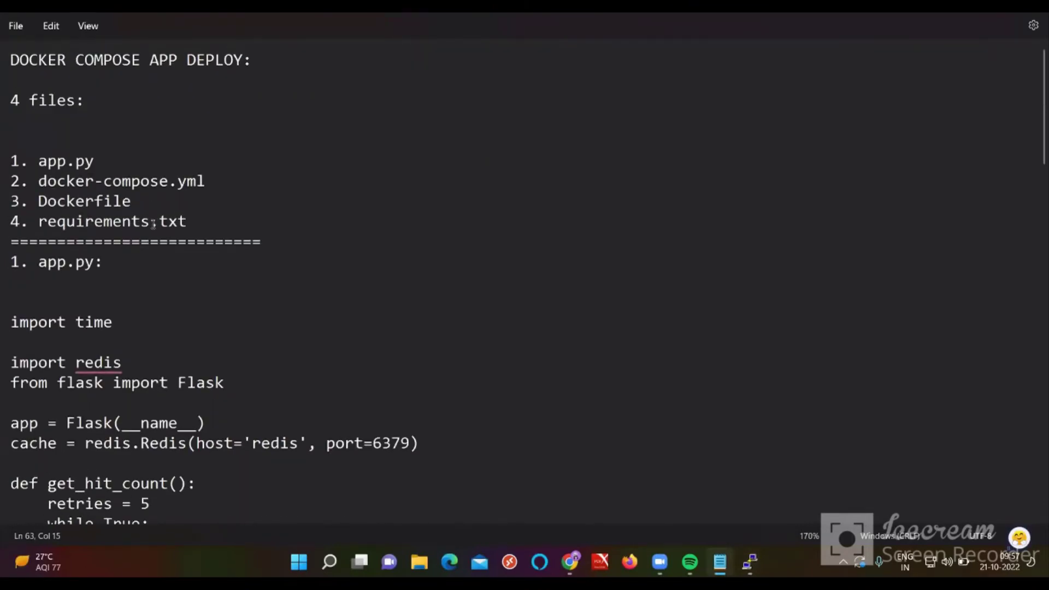
{"action": "key", "text": "alt+Tab"}
Step: Rename requirment.txt to requirments.txt with mv and list files to confirm the rename
{"action": "type", "text": "mv r"}
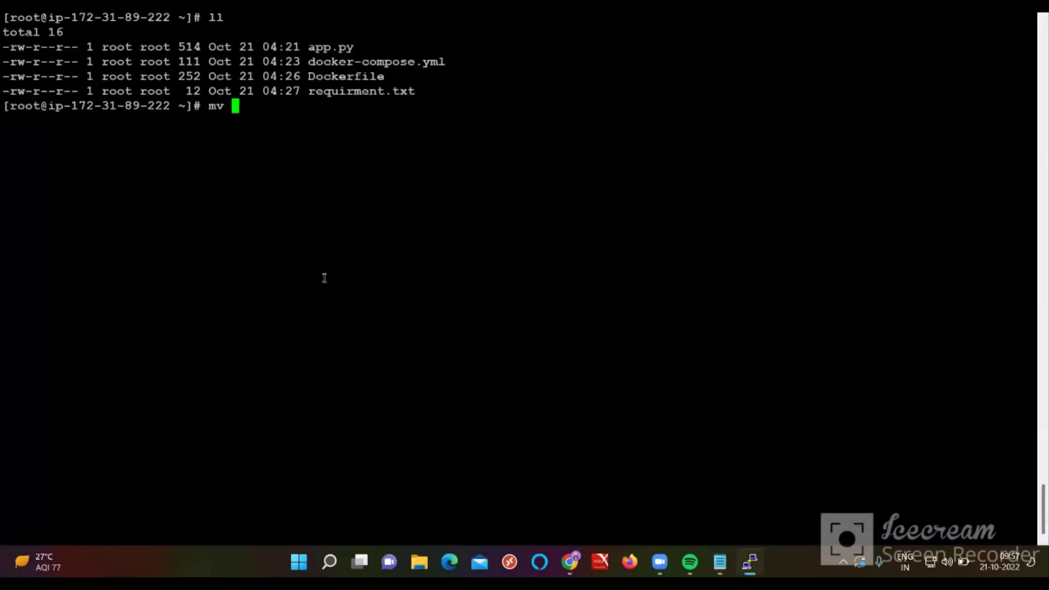
{"action": "key", "text": "Tab"}
{"action": "type", "text": "r"}
{"action": "key", "text": "Tab"}
{"action": "key", "text": "Left"}
{"action": "key", "text": "Left"}
{"action": "key", "text": "Left"}
{"action": "key", "text": "Left"}
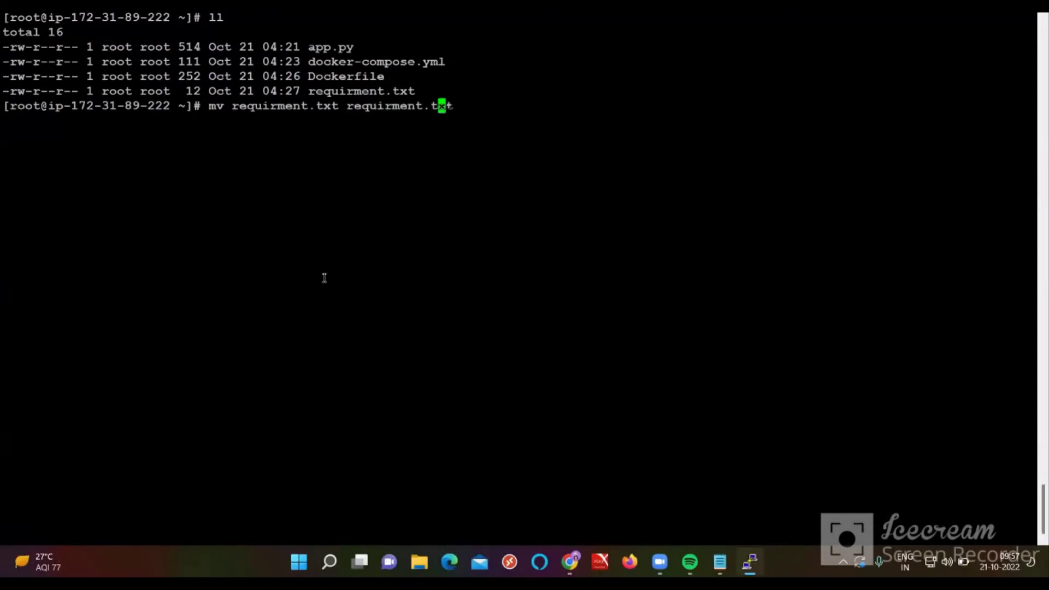
{"action": "key", "text": "Left"}
{"action": "type", "text": "s"}
{"action": "key", "text": "Return"}
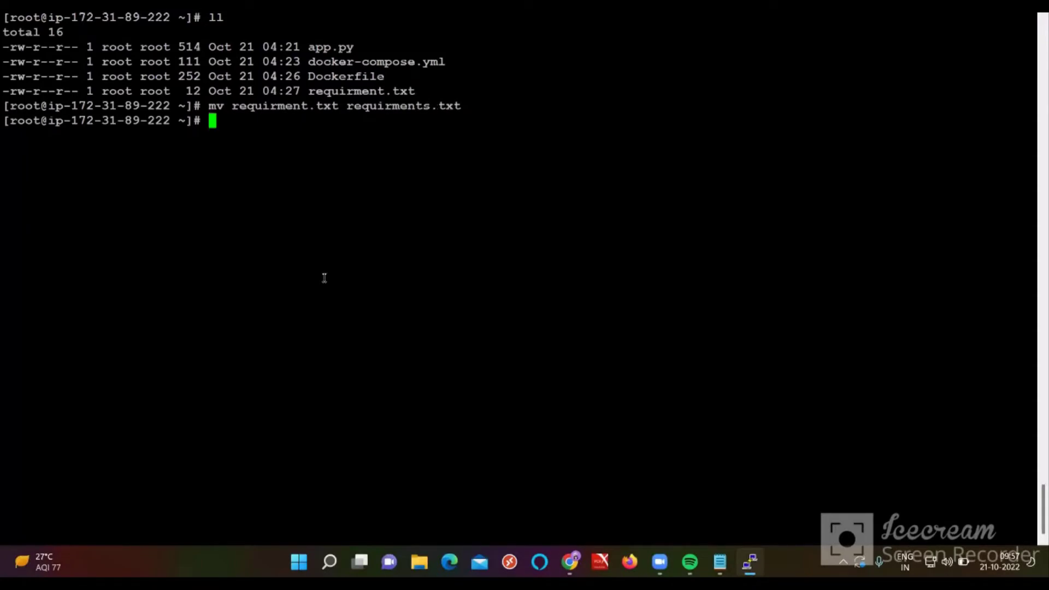
{"action": "key", "text": "ctrl+l"}
{"action": "type", "text": "ll"}
{"action": "key", "text": "Return"}
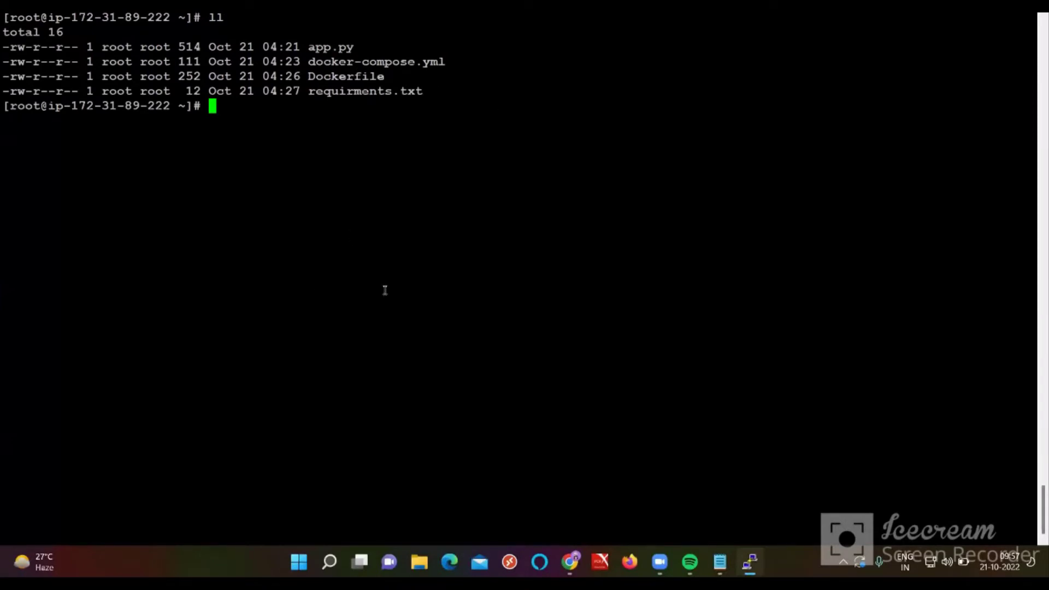
{"action": "key", "text": "alt+Tab"}
{"action": "scroll", "coordinate": [385, 290], "scroll_direction": "down", "scroll_amount": 10}
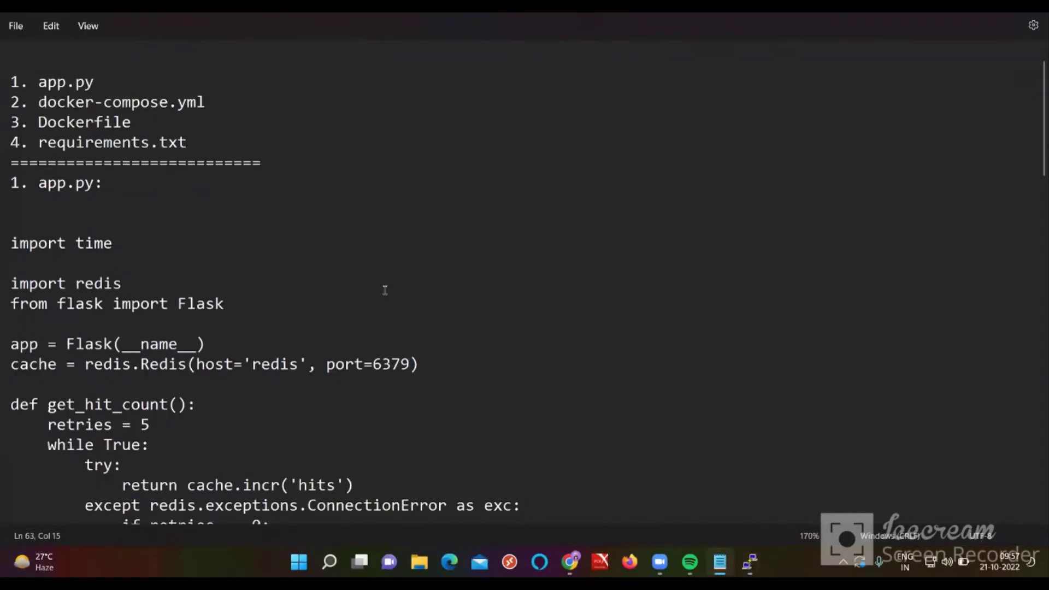
{"action": "scroll", "coordinate": [385, 290], "scroll_direction": "down", "scroll_amount": 10}
{"action": "scroll", "coordinate": [385, 290], "scroll_direction": "up", "scroll_amount": 6}
{"action": "scroll", "coordinate": [385, 291], "scroll_direction": "down", "scroll_amount": 1}
{"action": "scroll", "coordinate": [385, 290], "scroll_direction": "down", "scroll_amount": 2}
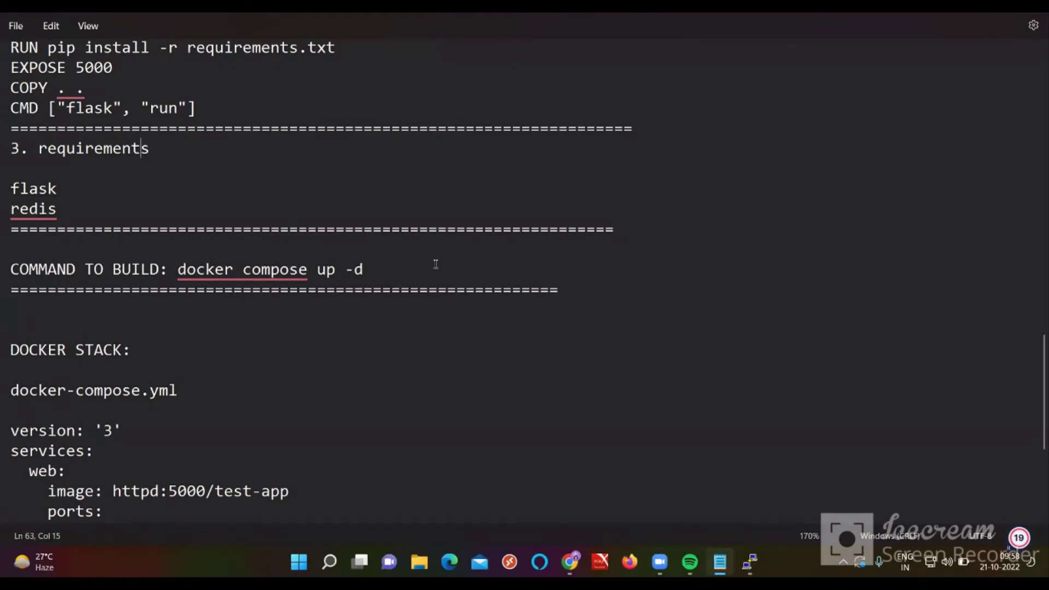
{"action": "key", "text": "alt+Tab"}
Step: Run docker-compose up -d to build and start the services, then list the files
{"action": "type", "text": "doc"}
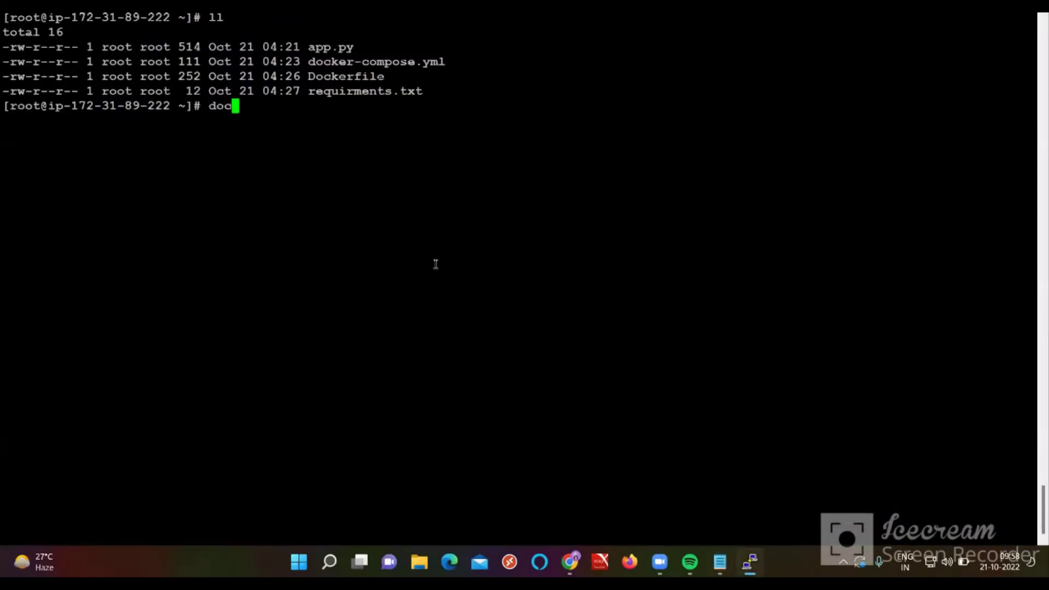
{"action": "type", "text": "ker-co"}
{"action": "key", "text": "Tab"}
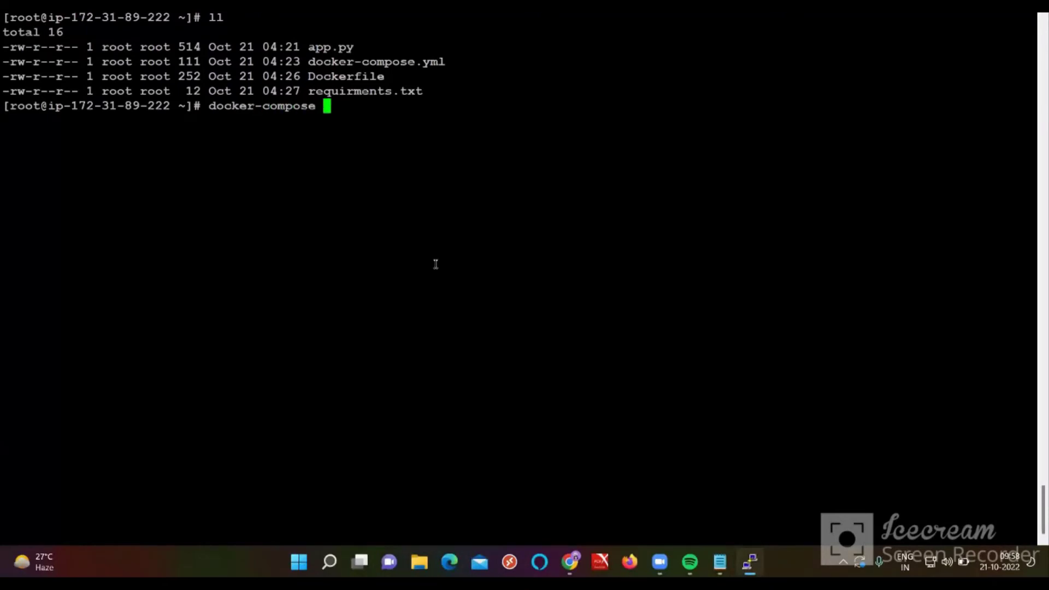
{"action": "type", "text": "up -d"}
{"action": "key", "text": "Return"}
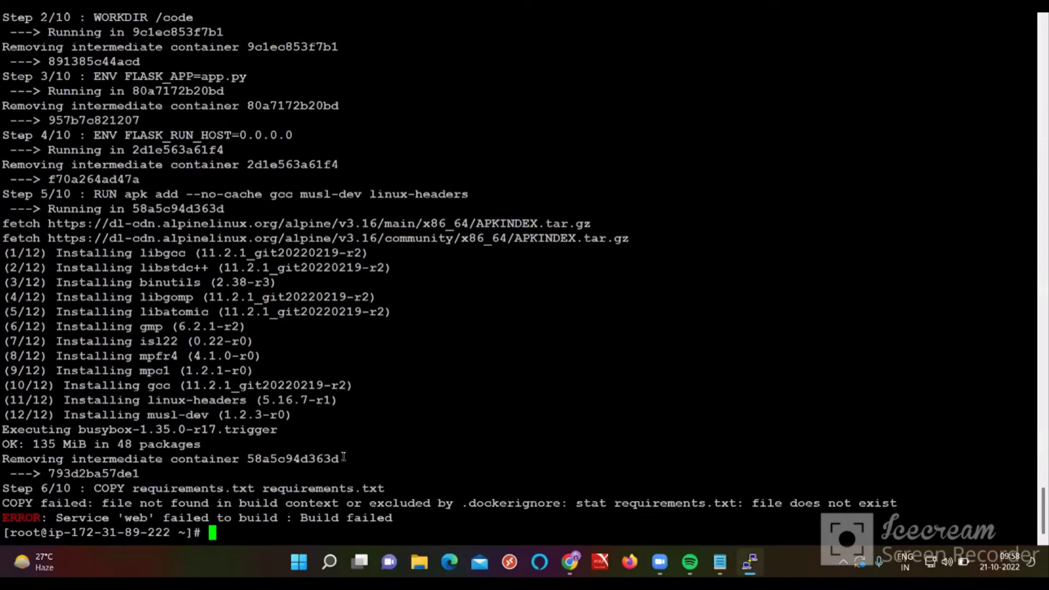
{"action": "type", "text": "ls"}
{"action": "key", "text": "Return"}
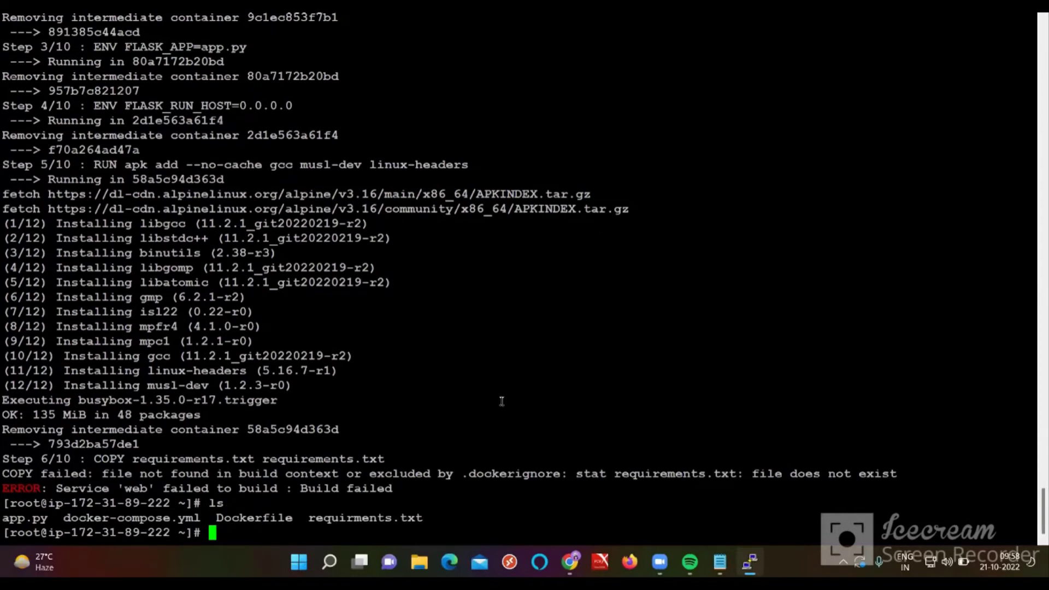
Step: Begin a mv of requirments.txt, pasting requirements.txt from the build error as the new name
{"action": "type", "text": "mv r"}
{"action": "key", "text": "Tab"}
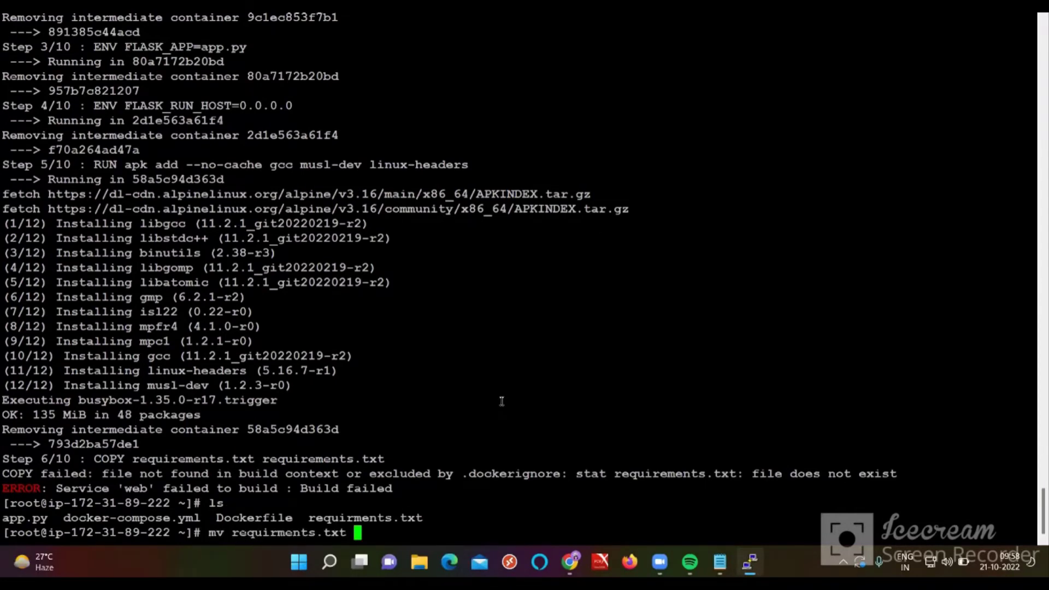
{"action": "double_click", "coordinate": [189, 459]}
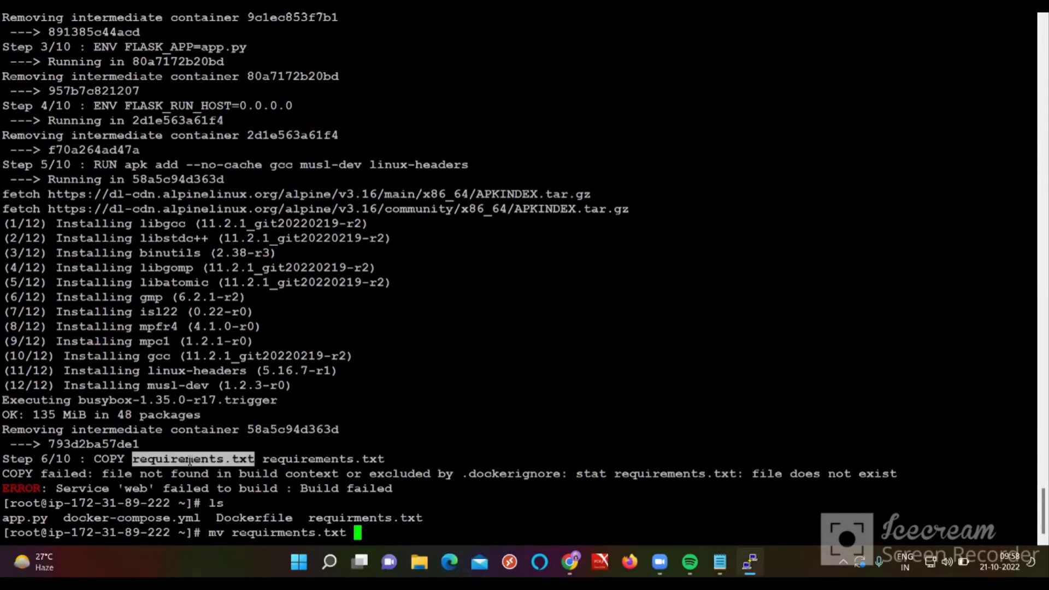
{"action": "right_click", "coordinate": [481, 503]}
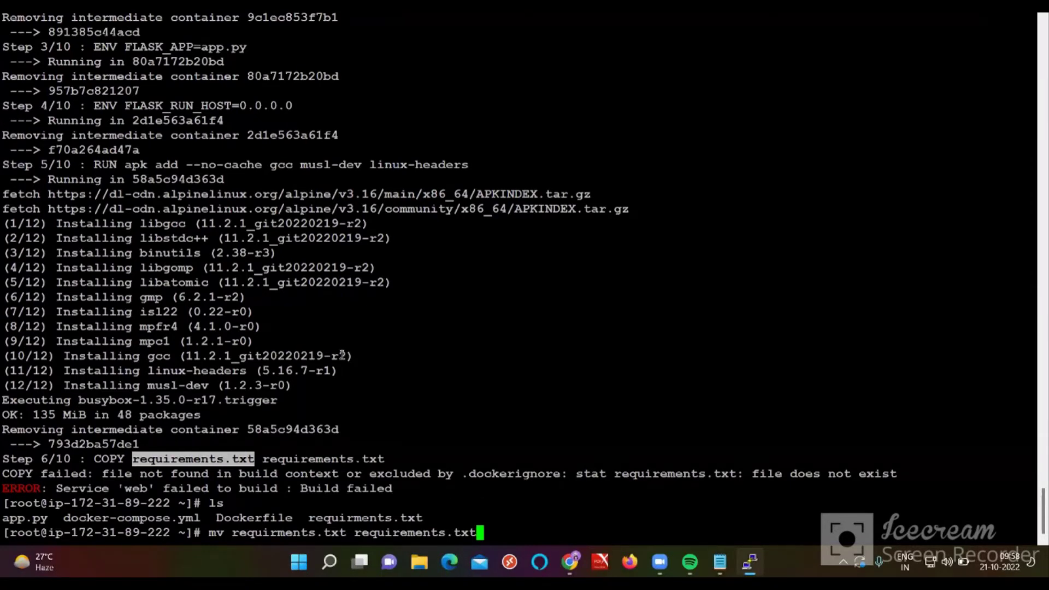
{"action": "key", "text": "alt+Tab"}
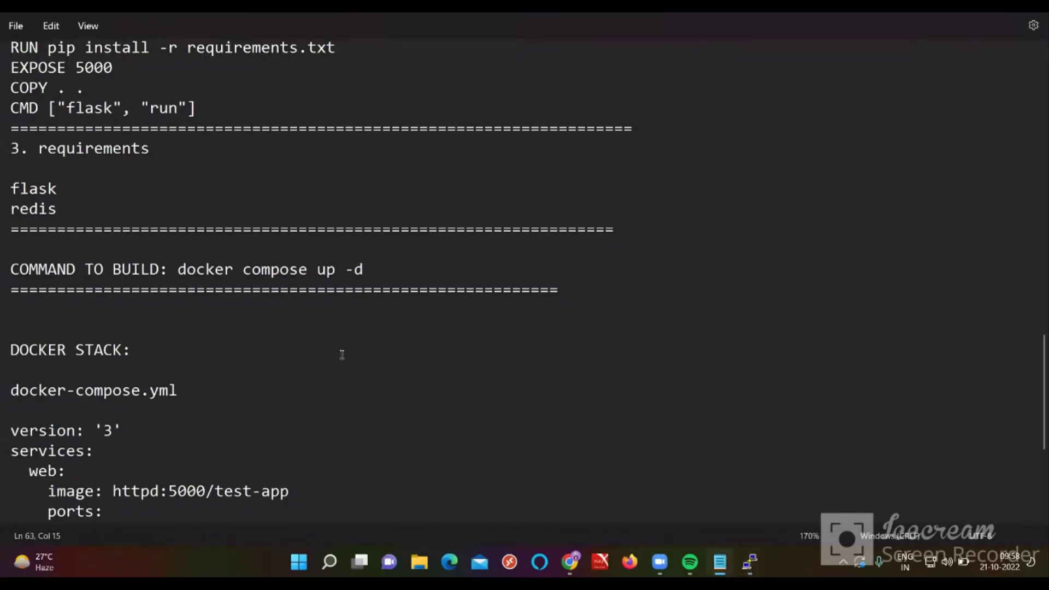
Step: Select the word 'requirements' in the notes' requirements section and return to PuTTY
{"action": "scroll", "coordinate": [342, 355], "scroll_direction": "up", "scroll_amount": 3}
{"action": "scroll", "coordinate": [342, 355], "scroll_direction": "up", "scroll_amount": 7}
{"action": "scroll", "coordinate": [342, 355], "scroll_direction": "down", "scroll_amount": 2}
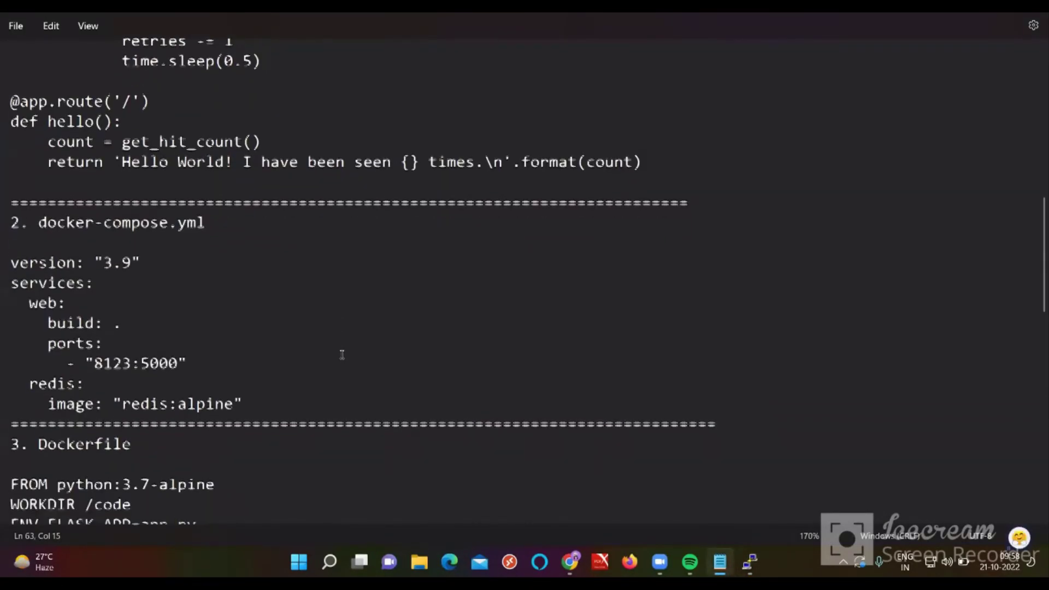
{"action": "scroll", "coordinate": [343, 355], "scroll_direction": "down", "scroll_amount": 6}
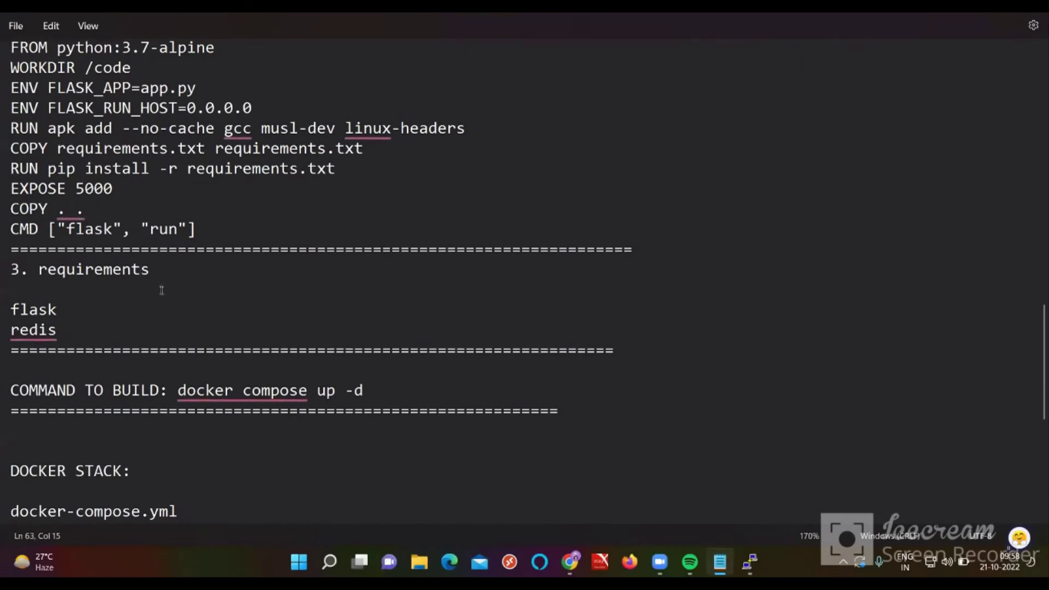
{"action": "double_click", "coordinate": [40, 267]}
{"action": "key", "text": "ctrl+c"}
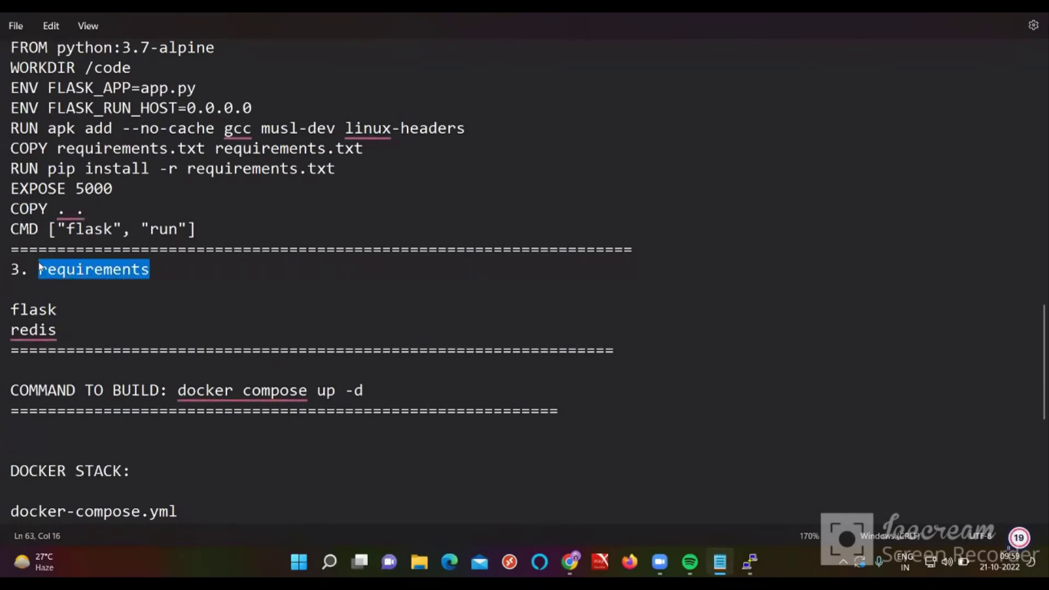
{"action": "key", "text": "alt+Tab"}
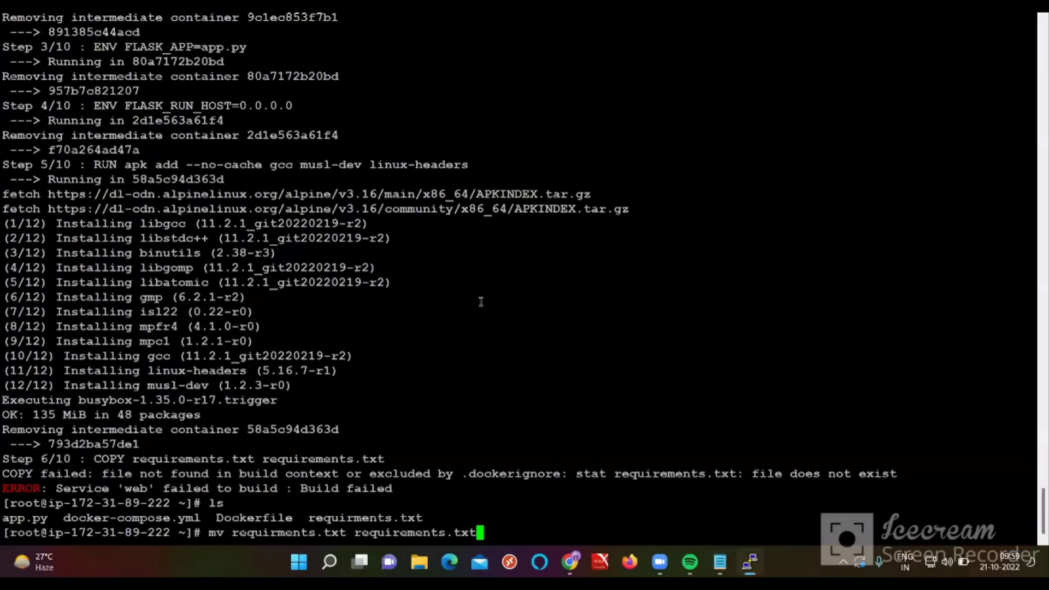
Step: Rename requirments.txt to requirements.txt and list files to confirm
{"action": "key", "text": "BackSpace"}
{"action": "key", "text": "BackSpace"}
{"action": "key", "text": "BackSpace"}
{"action": "key", "text": "BackSpace"}
{"action": "key", "text": "BackSpace"}
{"action": "key", "text": "BackSpace"}
{"action": "key", "text": "BackSpace"}
{"action": "key", "text": "BackSpace"}
{"action": "key", "text": "BackSpace"}
{"action": "key", "text": "BackSpace"}
{"action": "key", "text": "BackSpace"}
{"action": "key", "text": "BackSpace"}
{"action": "key", "text": "BackSpace"}
{"action": "key", "text": "BackSpace"}
{"action": "key", "text": "BackSpace"}
{"action": "key", "text": "BackSpace"}
{"action": "key", "text": "BackSpace"}
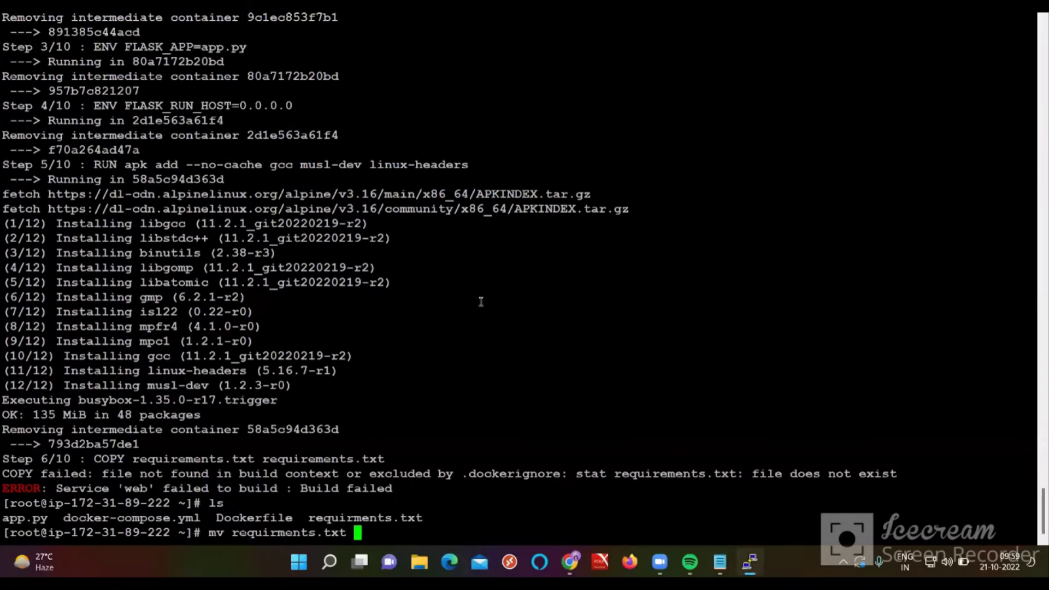
{"action": "right_click", "coordinate": [481, 302]}
{"action": "type", "text": "."}
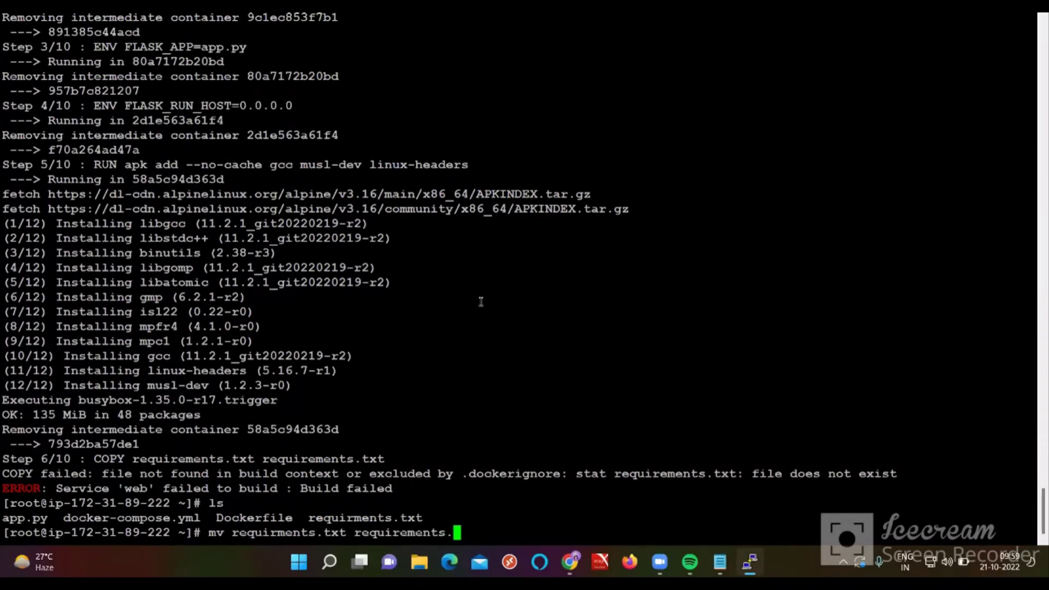
{"action": "type", "text": "txt"}
{"action": "key", "text": "Return"}
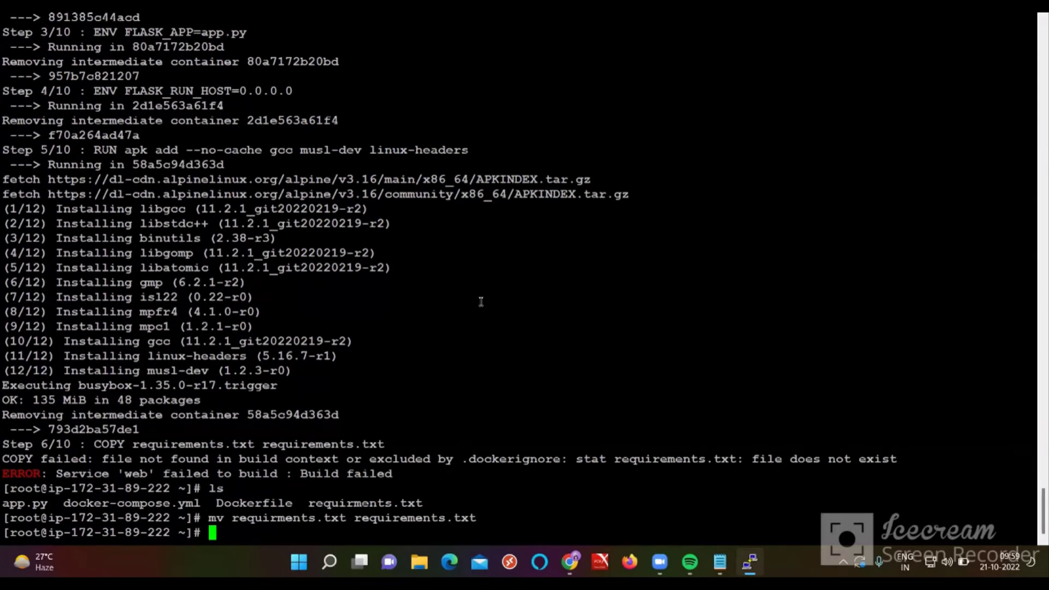
{"action": "key", "text": "ctrl+l"}
{"action": "type", "text": "ll"}
{"action": "key", "text": "Return"}
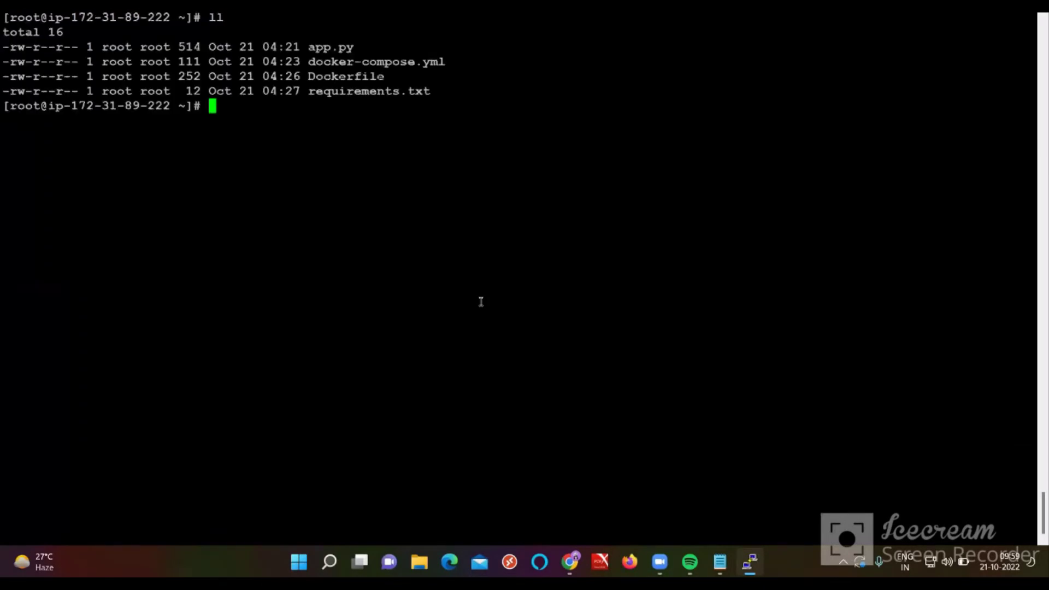
Step: Open the Dockerfile in vim and erase the old file name on the RUN pip install line
{"action": "type", "text": "vim D"}
{"action": "key", "text": "Tab"}
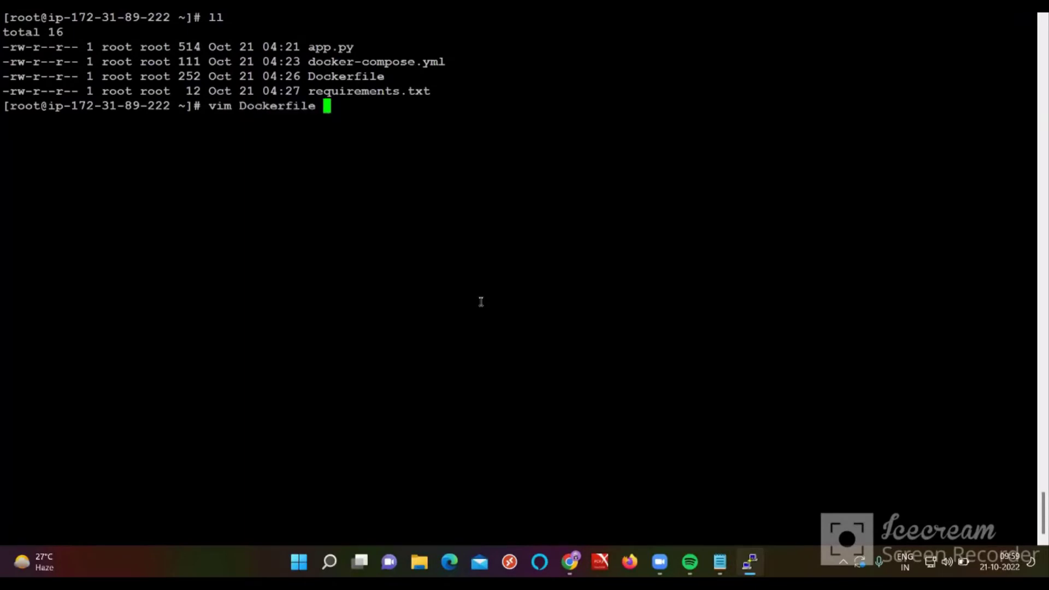
{"action": "key", "text": "Return"}
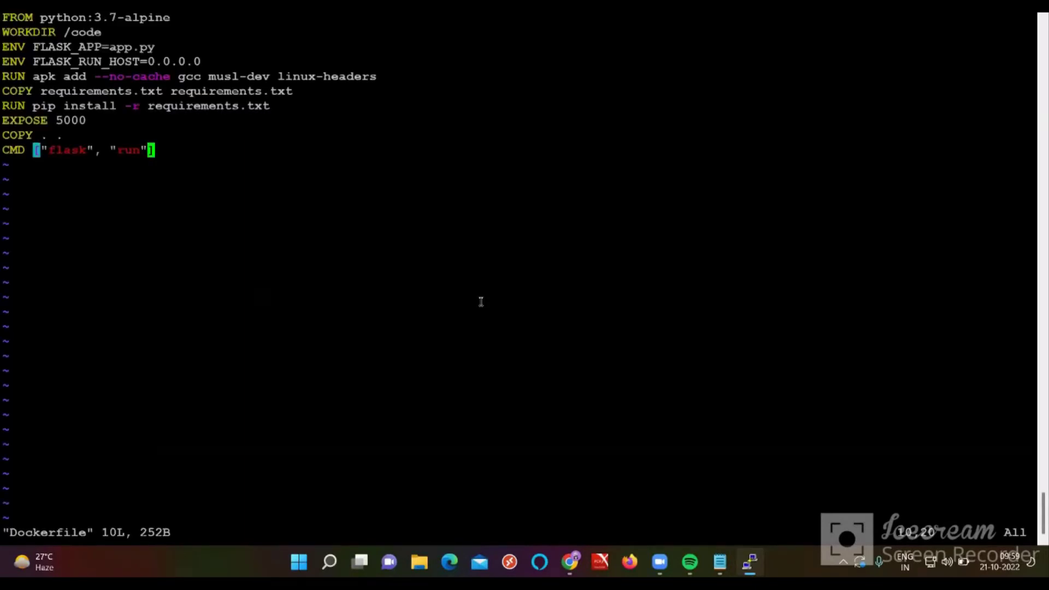
{"action": "key", "text": "Up"}
{"action": "key", "text": "Up"}
{"action": "key", "text": "Up"}
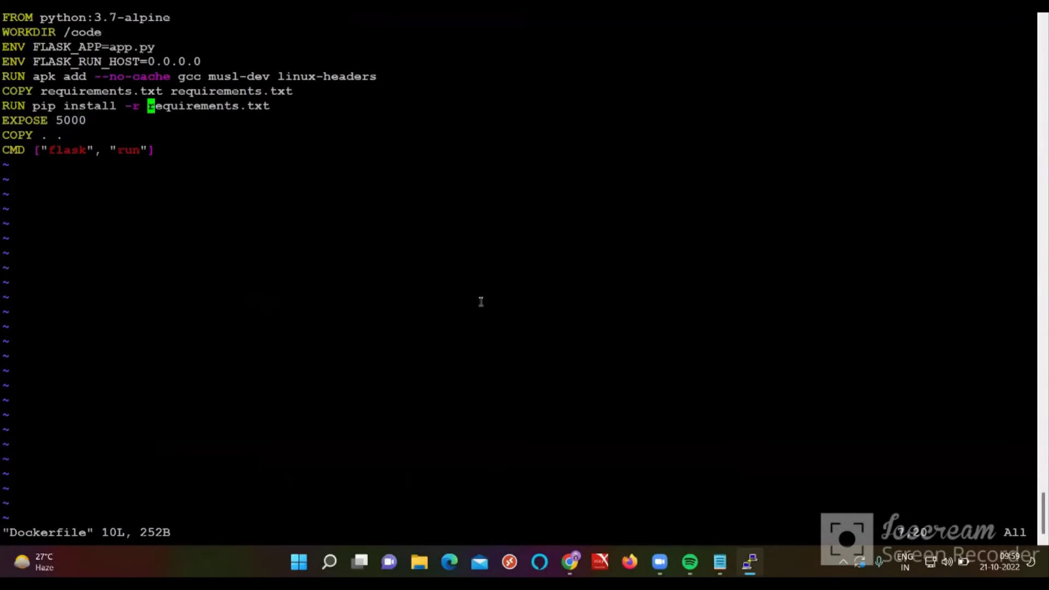
{"action": "key", "text": "Right"}
{"action": "key", "text": "Right"}
{"action": "key", "text": "Right"}
{"action": "key", "text": "Right"}
{"action": "key", "text": "Right"}
{"action": "key", "text": "Right"}
{"action": "key", "text": "Right"}
{"action": "key", "text": "Right"}
{"action": "key", "text": "Right"}
{"action": "key", "text": "Right"}
{"action": "key", "text": "Right"}
{"action": "key", "text": "Right"}
{"action": "key", "text": "Right"}
{"action": "key", "text": "Right"}
{"action": "key", "text": "Right"}
{"action": "key", "text": "i"}
{"action": "key", "text": "BackSpace"}
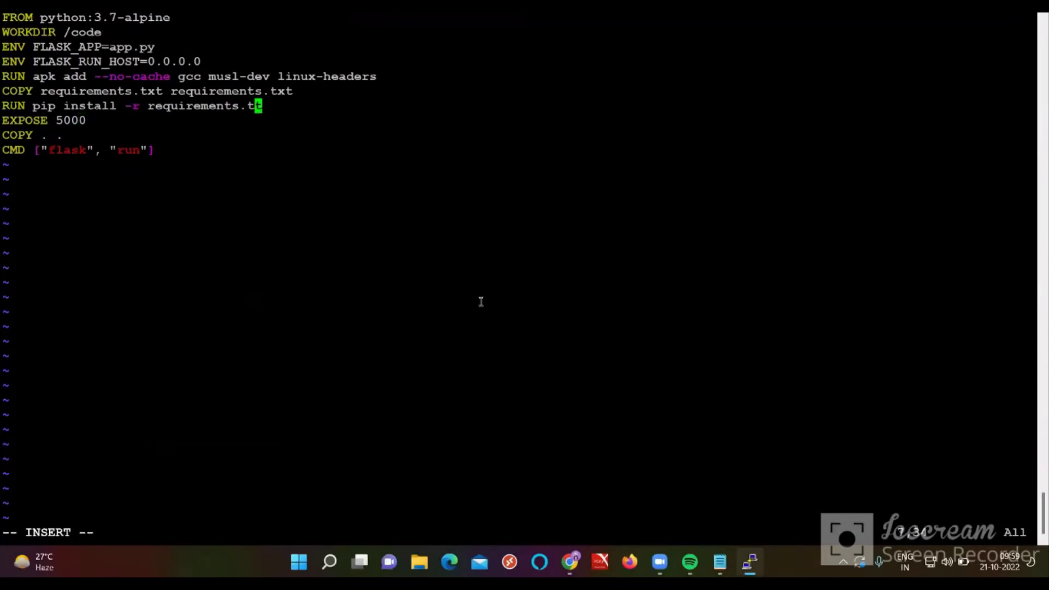
{"action": "key", "text": "BackSpace"}
{"action": "key", "text": "BackSpace"}
{"action": "key", "text": "BackSpace"}
{"action": "key", "text": "BackSpace"}
{"action": "key", "text": "BackSpace"}
{"action": "key", "text": "BackSpace"}
{"action": "key", "text": "BackSpace"}
{"action": "key", "text": "BackSpace"}
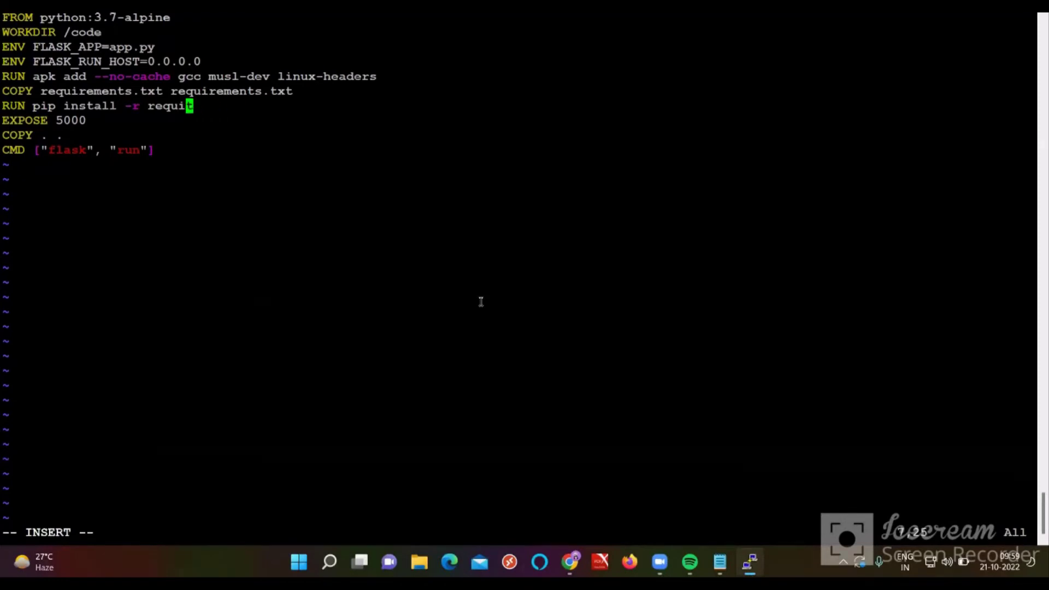
{"action": "key", "text": "Right"}
{"action": "key", "text": "BackSpace"}
{"action": "key", "text": "BackSpace"}
{"action": "key", "text": "BackSpace"}
{"action": "key", "text": "BackSpace"}
{"action": "key", "text": "BackSpace"}
{"action": "key", "text": "BackSpace"}
Step: Type requirements.txt as the pip install file name and save the Dockerfile
{"action": "type", "text": "requirements.txt"}
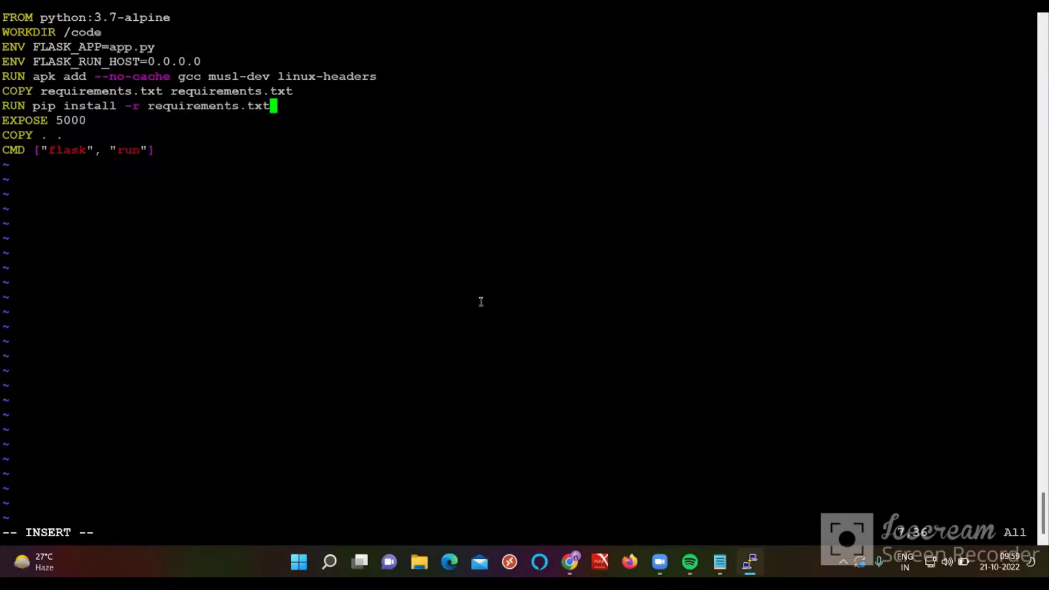
{"action": "key", "text": "Up"}
{"action": "key", "text": "Escape"}
{"action": "type", "text": ":wq"}
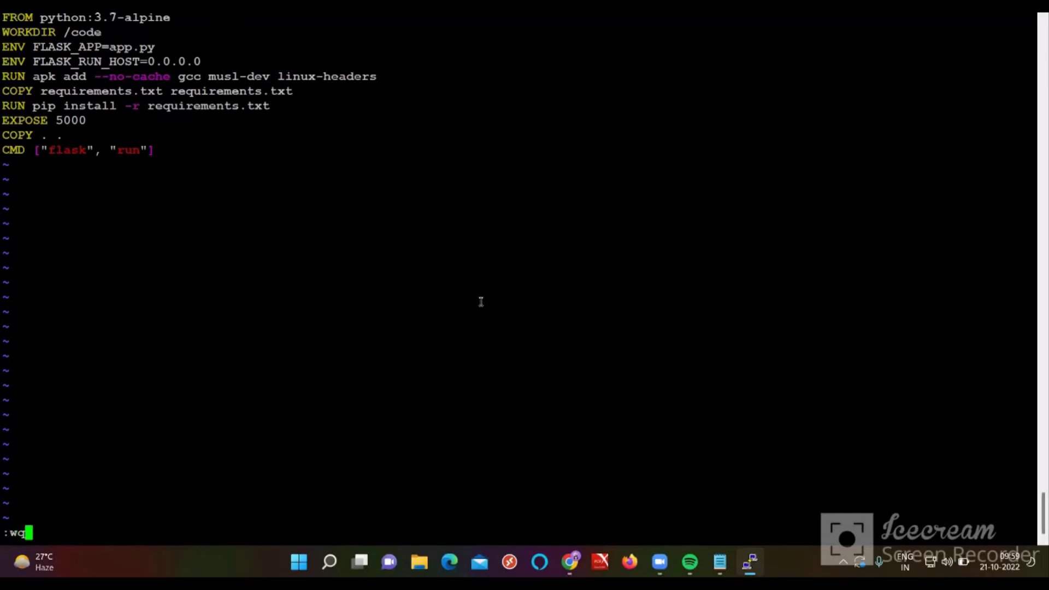
{"action": "key", "text": "Return"}
Step: Rerun docker-compose up -d to build the web image and create root_web_1 and root_redis_1, then clear
{"action": "type", "text": "ll"}
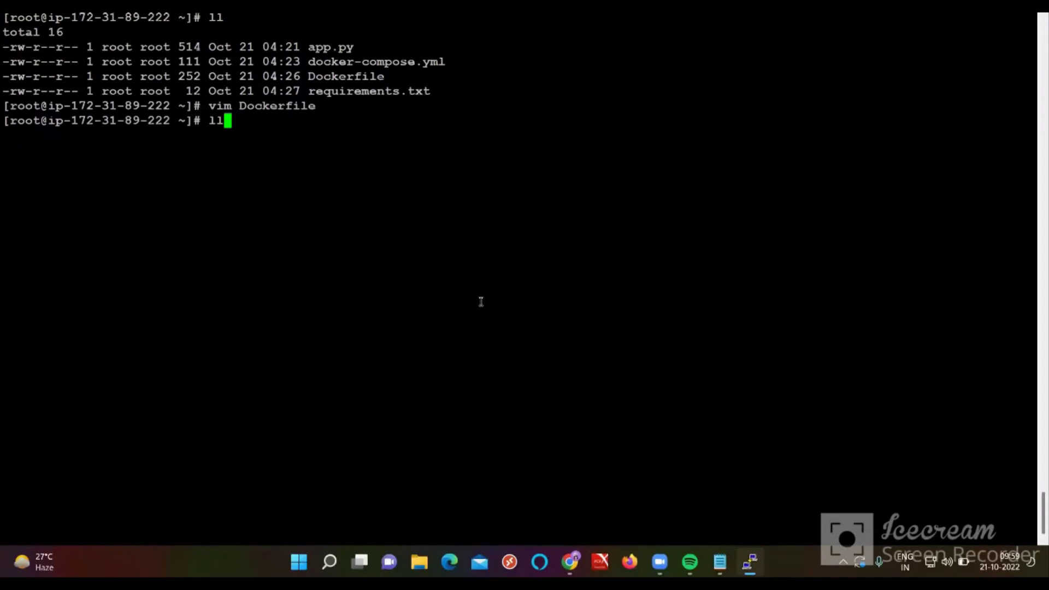
{"action": "key", "text": "Up"}
{"action": "key", "text": "Up"}
{"action": "key", "text": "Up"}
{"action": "key", "text": "Up"}
{"action": "key", "text": "Up"}
{"action": "key", "text": "Return"}
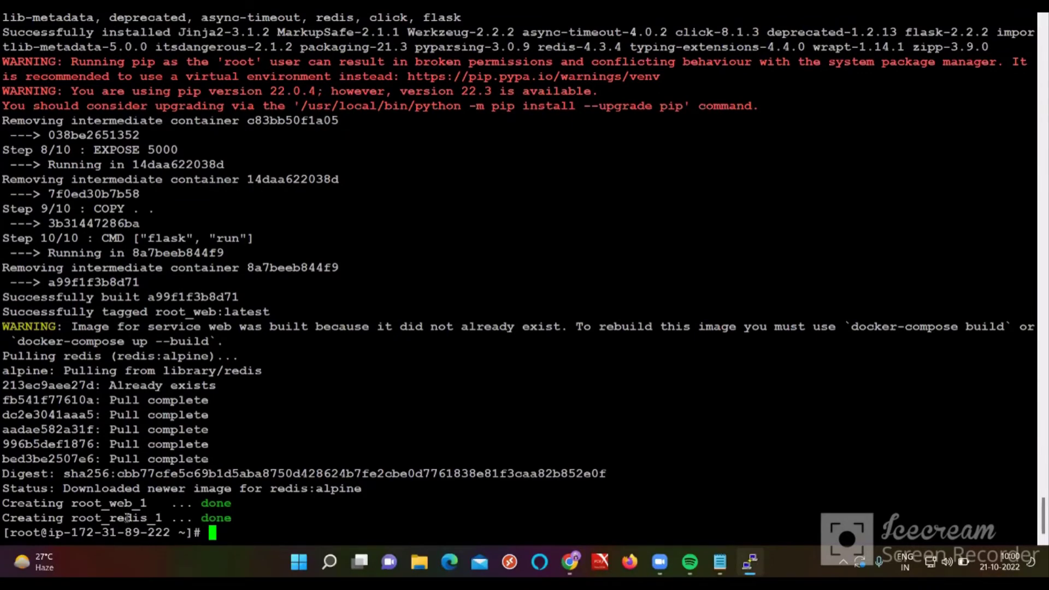
{"action": "key", "text": "ctrl+l"}
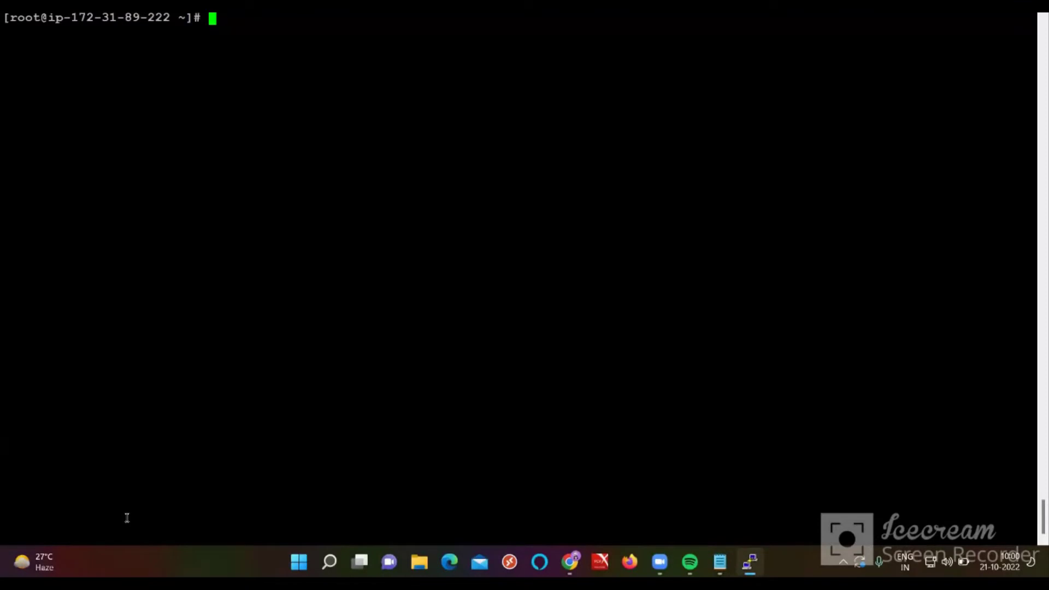
Step: Review the DOCKER STACK notes (version, web service, 8000:8000 ports) and select the services block through redis:alpine
{"action": "left_click", "coordinate": [720, 563]}
{"action": "scroll", "coordinate": [530, 433], "scroll_direction": "down", "scroll_amount": 6}
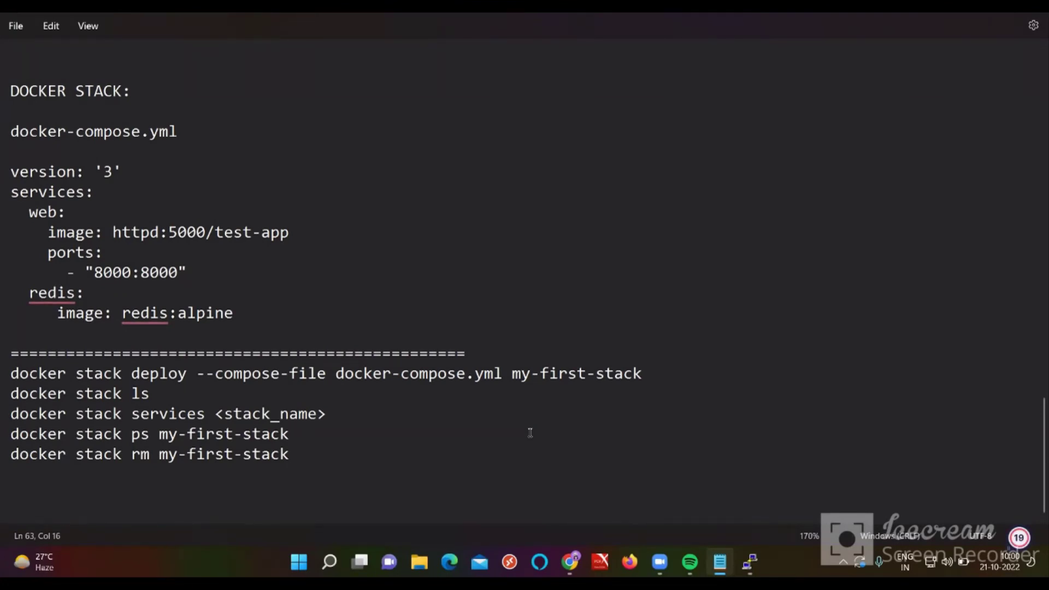
{"action": "scroll", "coordinate": [530, 433], "scroll_direction": "up", "scroll_amount": 1}
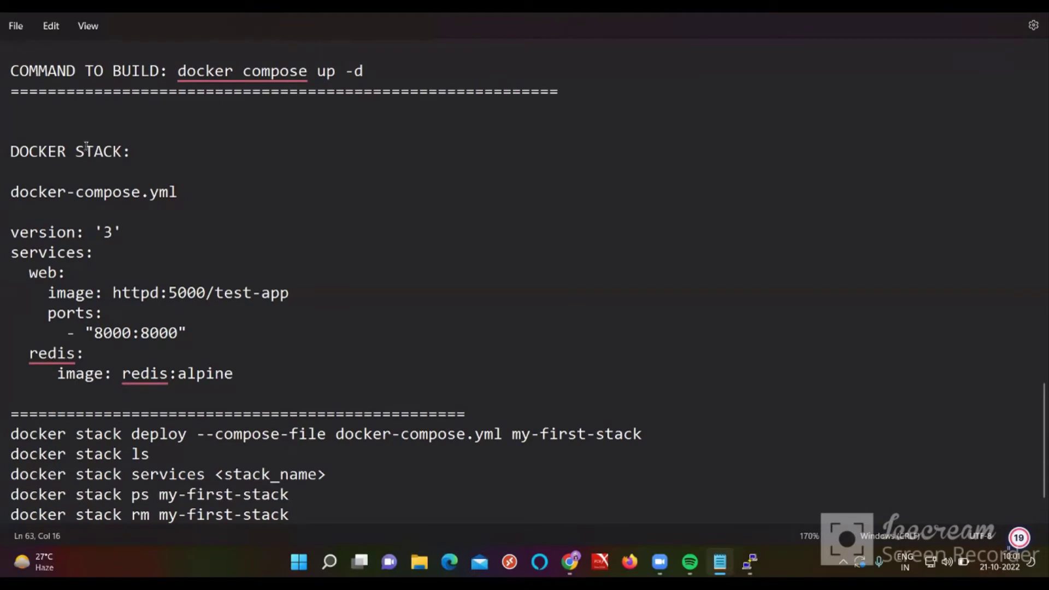
{"action": "left_click", "coordinate": [118, 233]}
{"action": "left_click", "coordinate": [49, 273]}
{"action": "left_click", "coordinate": [112, 332]}
{"action": "mouse_move", "coordinate": [50, 360]}
{"action": "left_click_drag", "start_coordinate": [254, 375], "coordinate": [27, 219]}
{"action": "key", "text": "ctrl+c"}
Step: List the home folder, confirm docker-compose.yml exists, and print its current contents
{"action": "key", "text": "alt+Tab"}
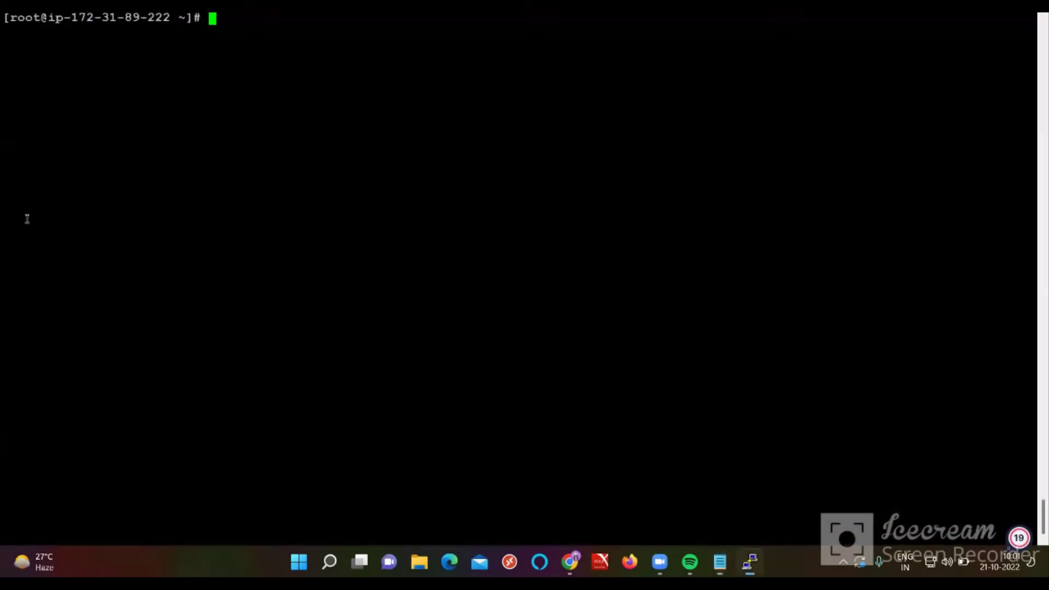
{"action": "type", "text": "ll"}
{"action": "key", "text": "Return"}
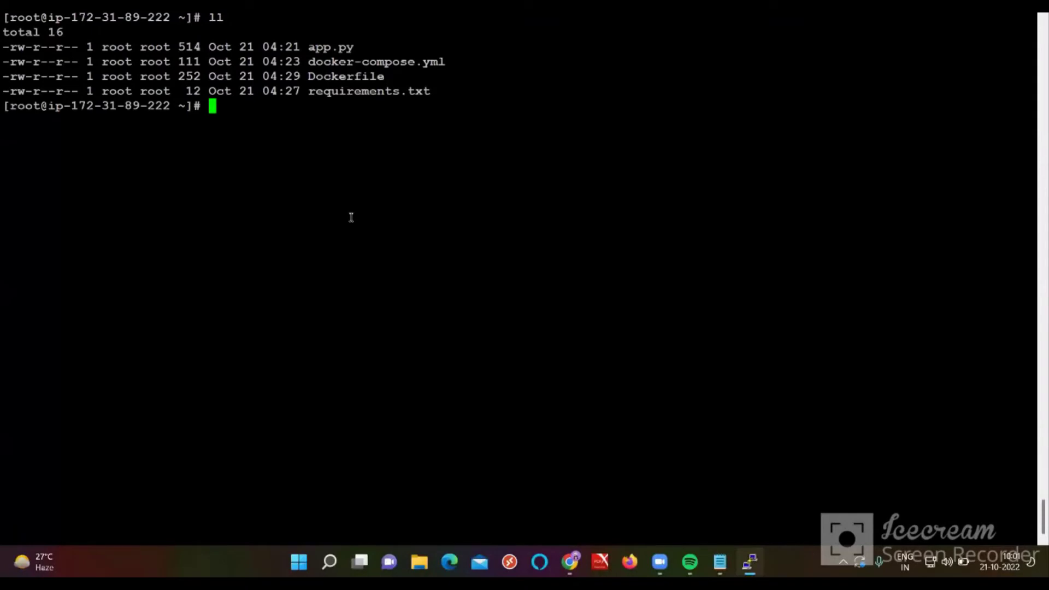
{"action": "type", "text": "docker"}
{"action": "key", "text": "BackSpace"}
{"action": "key", "text": "BackSpace"}
{"action": "key", "text": "BackSpace"}
{"action": "key", "text": "BackSpace"}
{"action": "key", "text": "BackSpace"}
{"action": "key", "text": "BackSpace"}
{"action": "key", "text": "BackSpace"}
{"action": "key", "text": "BackSpace"}
{"action": "type", "text": "ls d"}
{"action": "key", "text": "Tab"}
{"action": "key", "text": "Return"}
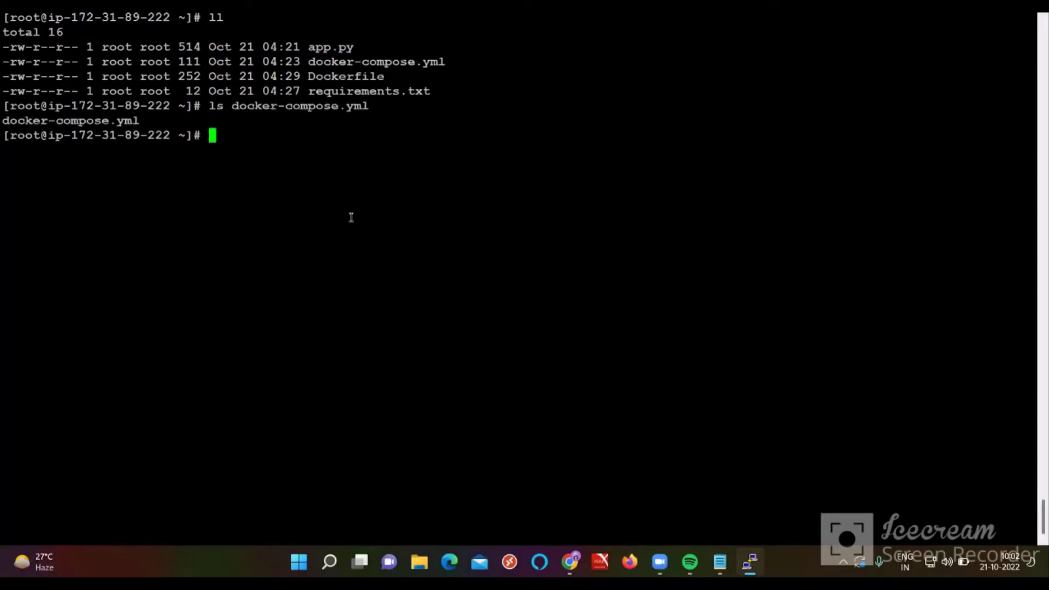
{"action": "type", "text": "cat d"}
{"action": "key", "text": "Tab"}
{"action": "key", "text": "Return"}
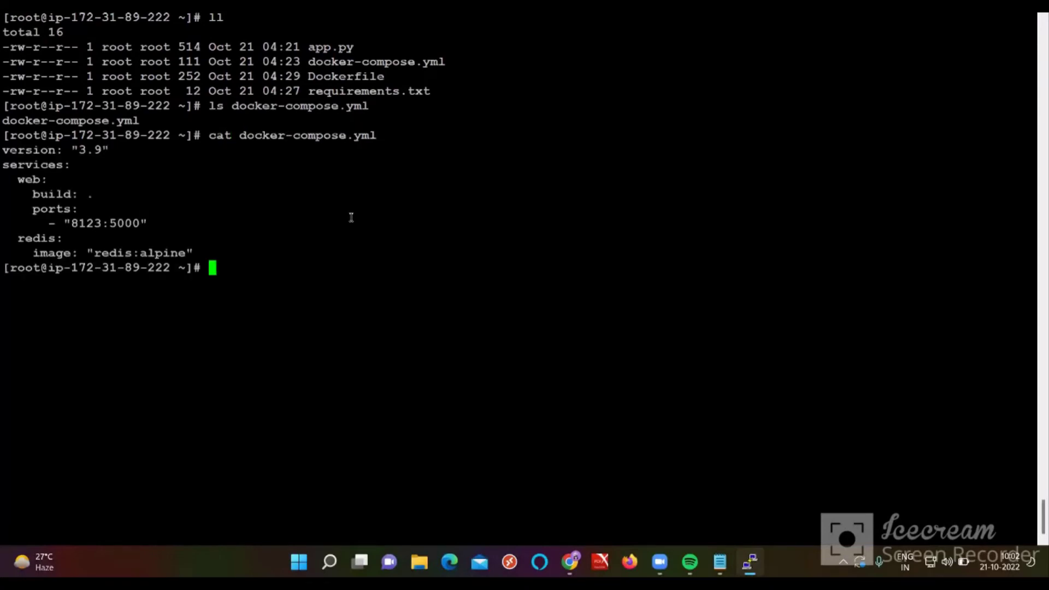
Step: Paste the web (httpd:5000/test-app, 8000:8000) and redis:alpine YAML into docker-compose.yml, save, and clear
{"action": "type", "text": "vim do"}
{"action": "key", "text": "Tab"}
{"action": "key", "text": "Return"}
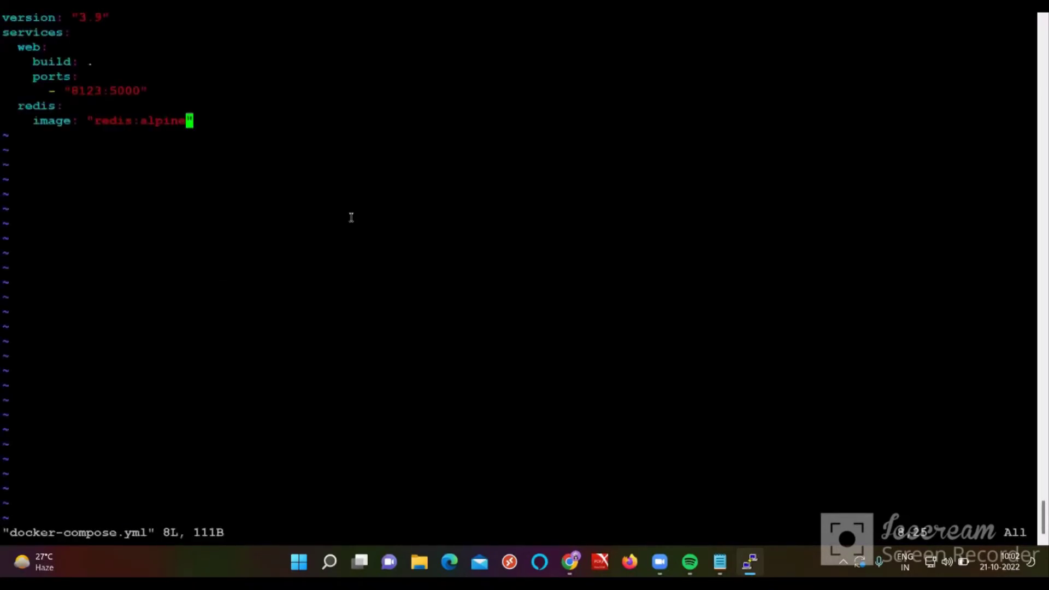
{"action": "key", "text": "d"}
{"action": "key", "text": "d"}
{"action": "key", "text": "d"}
{"action": "key", "text": "d"}
{"action": "key", "text": "d"}
{"action": "key", "text": "d"}
{"action": "key", "text": "d"}
{"action": "key", "text": "d"}
{"action": "key", "text": "d"}
{"action": "key", "text": "d"}
{"action": "key", "text": "d"}
{"action": "key", "text": "d"}
{"action": "key", "text": "d"}
{"action": "key", "text": "d"}
{"action": "key", "text": "d"}
{"action": "key", "text": "d"}
{"action": "key", "text": "d"}
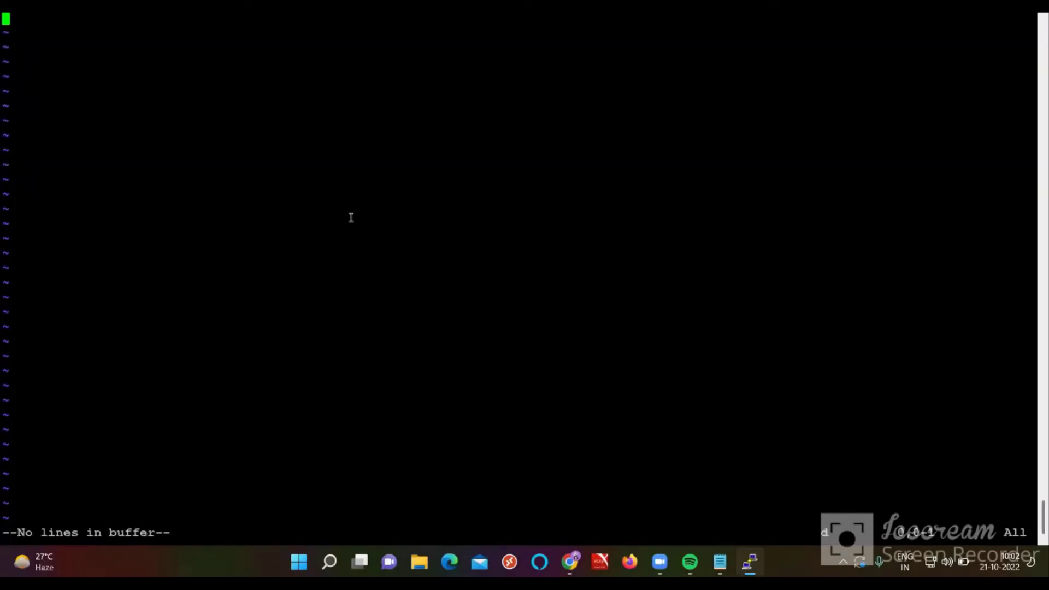
{"action": "key", "text": "d"}
{"action": "key", "text": "i"}
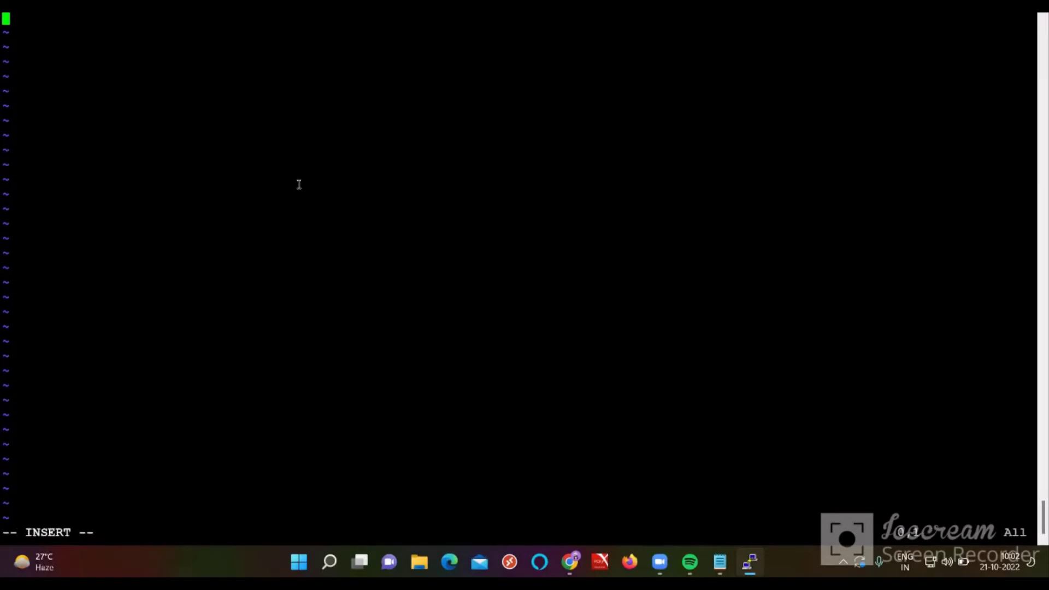
{"action": "right_click", "coordinate": [271, 168]}
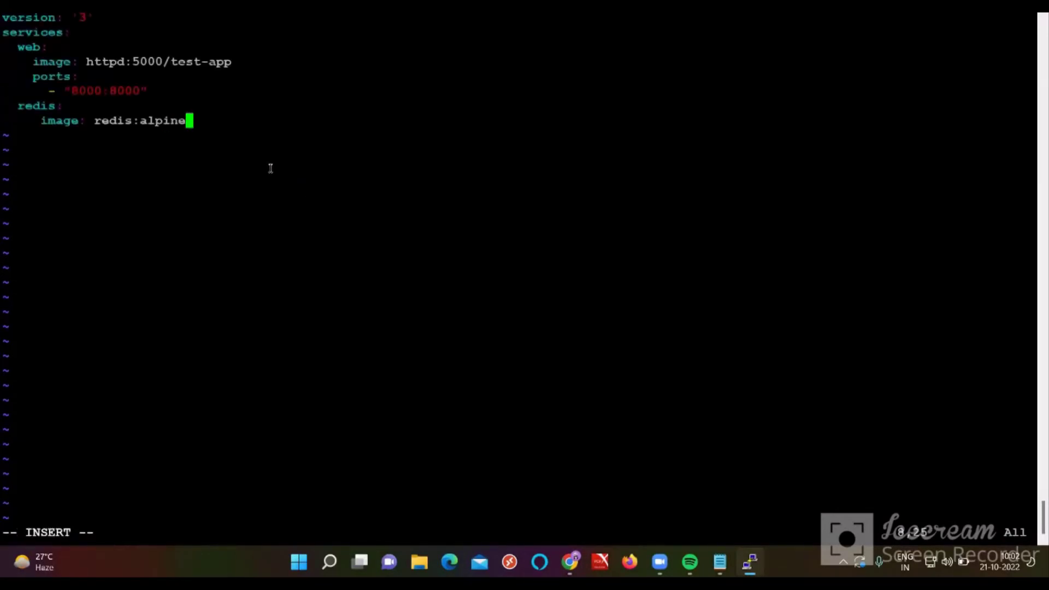
{"action": "key", "text": "Escape"}
{"action": "type", "text": ":wq"}
{"action": "key", "text": "Return"}
{"action": "key", "text": "ctrl+l"}
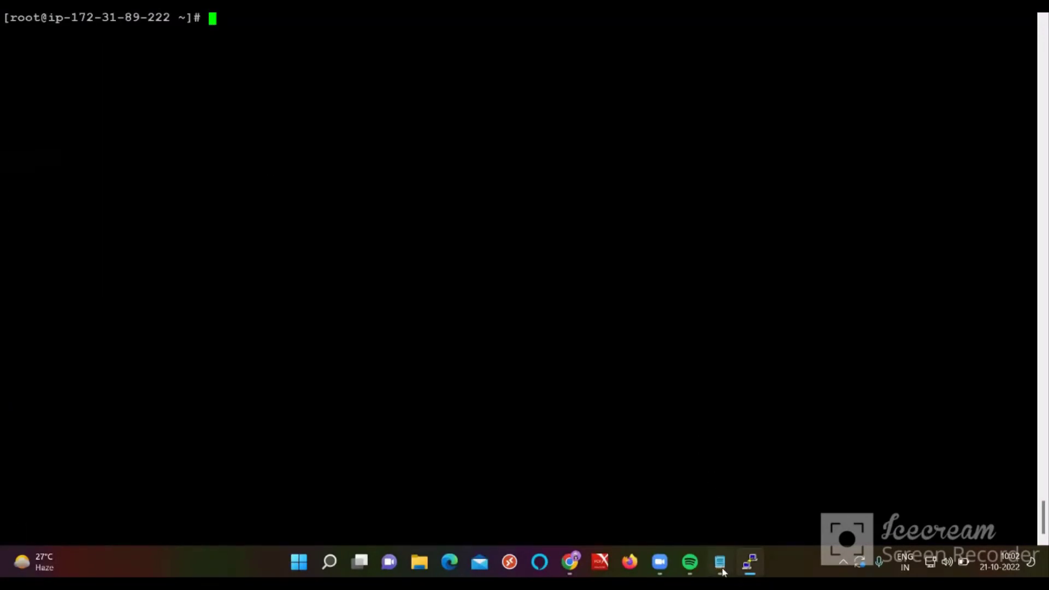
Step: Paste 'docker stack deploy --compose-file docker-compose.yml my-first-stack' from the notes at the PuTTY prompt
{"action": "left_click", "coordinate": [722, 568]}
{"action": "scroll", "coordinate": [556, 429], "scroll_direction": "down", "scroll_amount": 1}
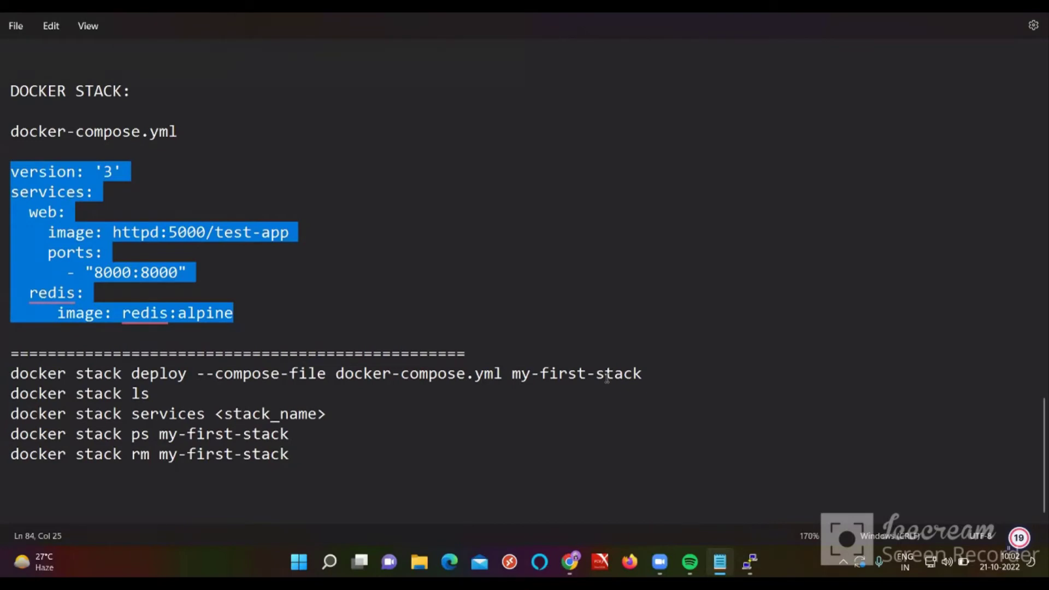
{"action": "left_click_drag", "start_coordinate": [680, 373], "coordinate": [5, 372]}
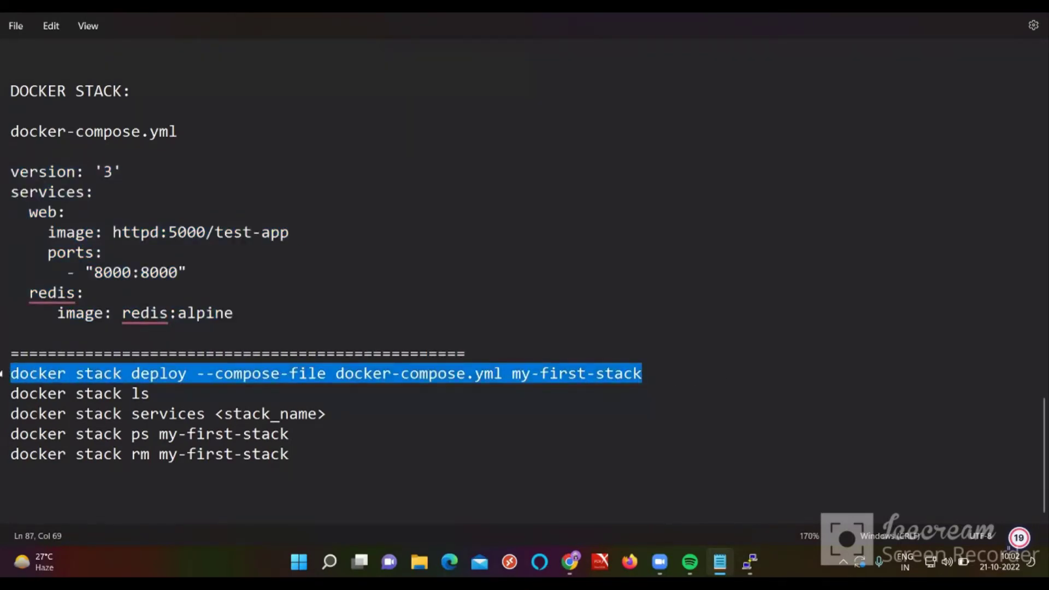
{"action": "key", "text": "ctrl+c"}
{"action": "key", "text": "alt+Tab"}
{"action": "right_click", "coordinate": [264, 319]}
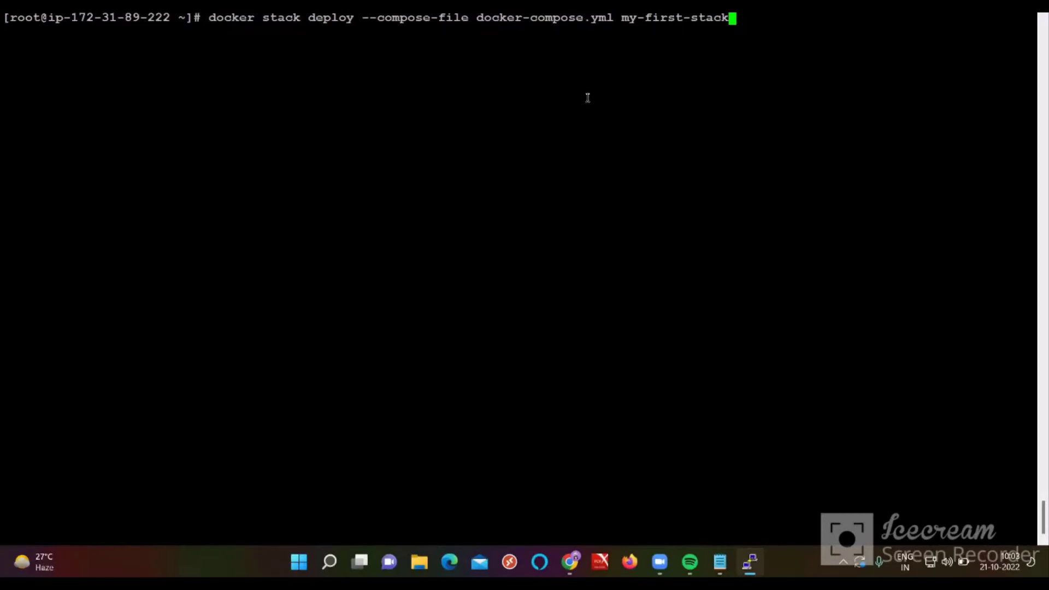
Step: Run docker swarm init after the failed deploy, then rerun the my-first-stack deploy command
{"action": "key", "text": "Return"}
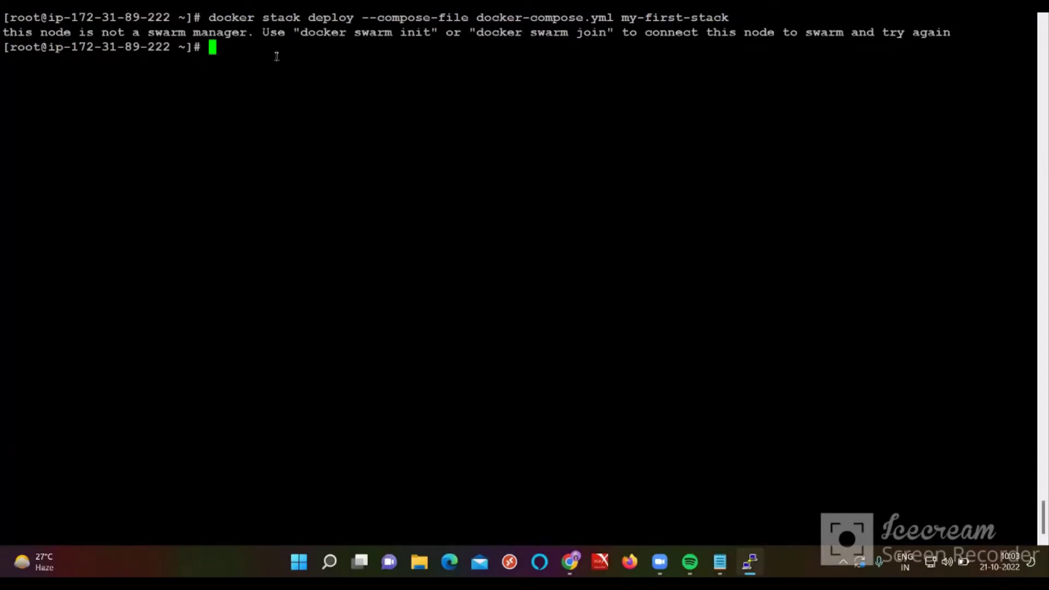
{"action": "type", "text": "docker"}
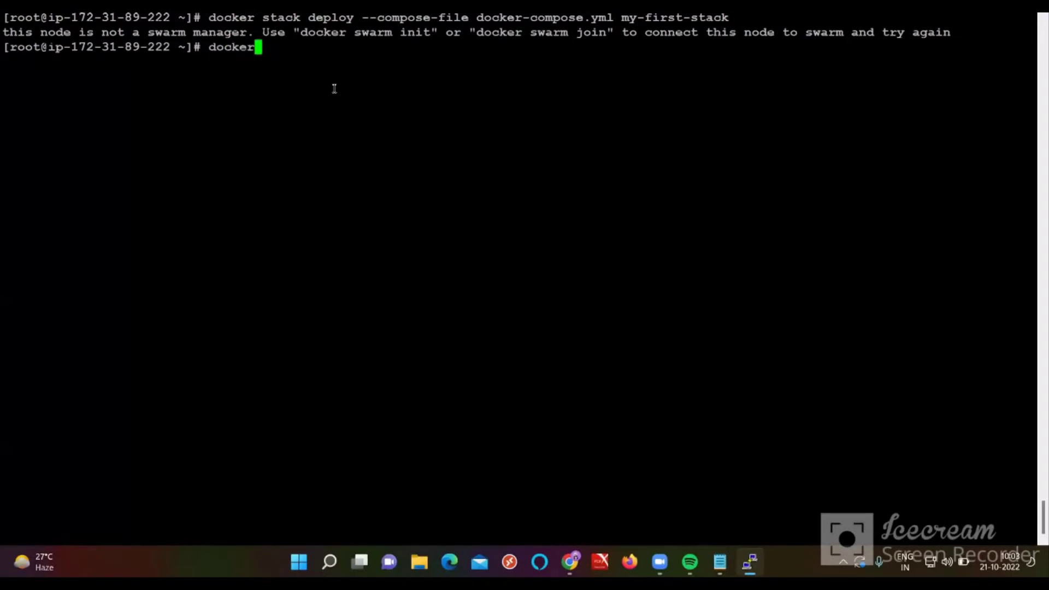
{"action": "type", "text": "w"}
{"action": "key", "text": "BackSpace"}
{"action": "type", "text": "swarm init"}
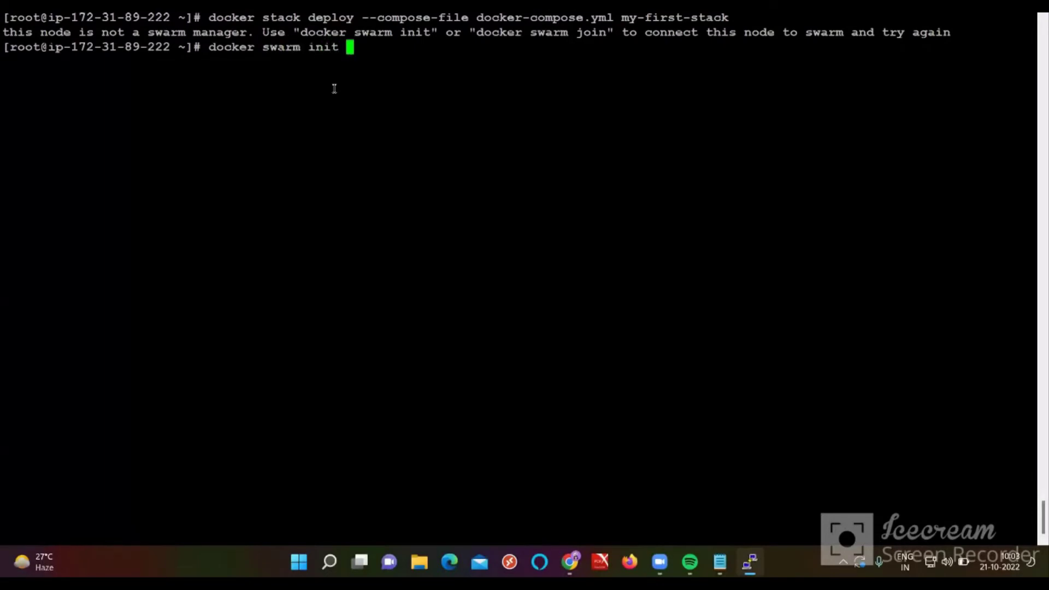
{"action": "key", "text": "Return"}
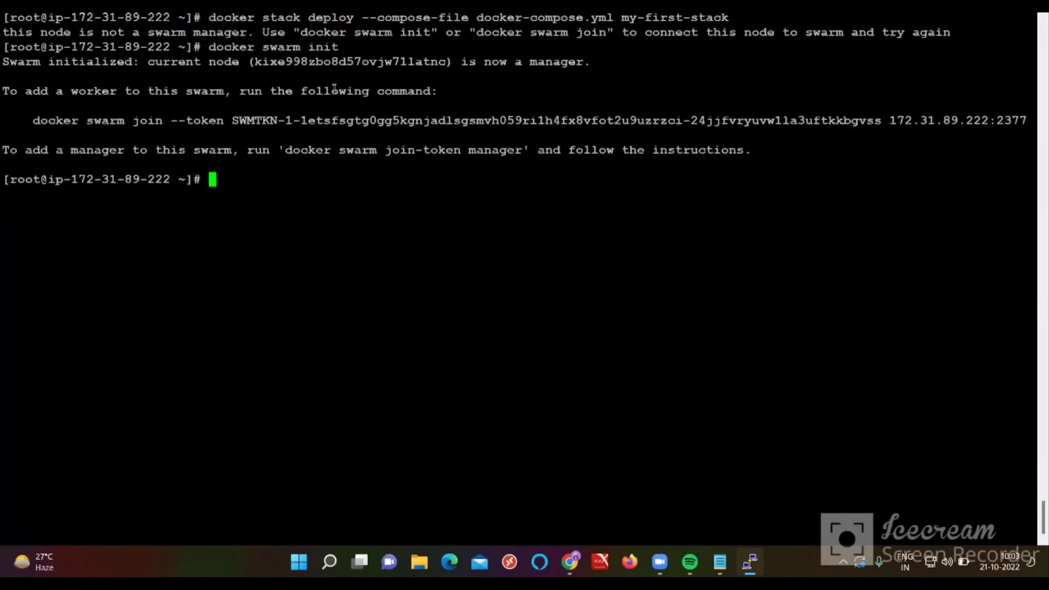
{"action": "key", "text": "Up"}
{"action": "key", "text": "Up"}
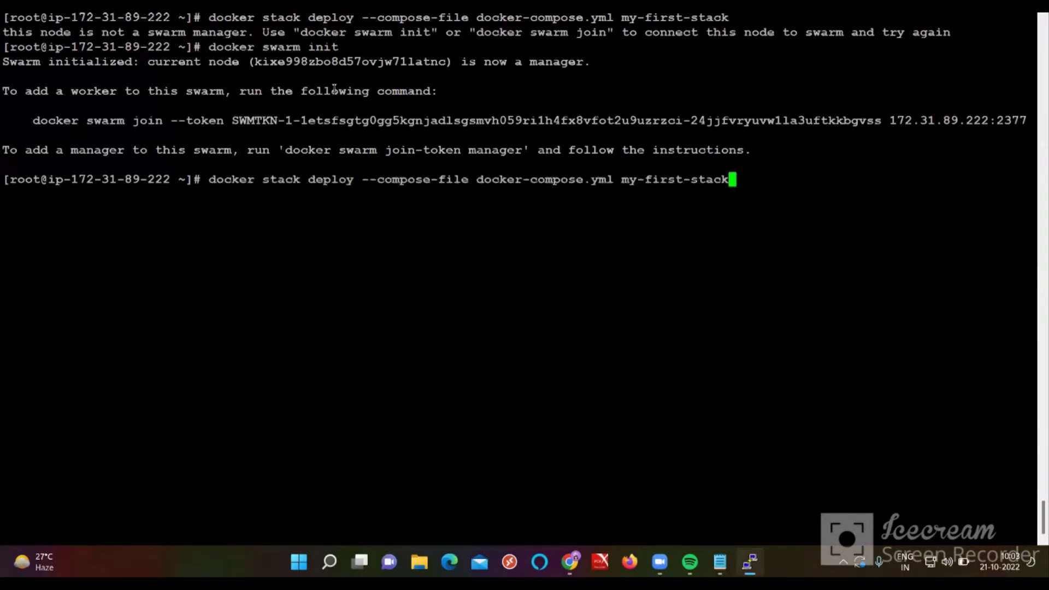
{"action": "key", "text": "Return"}
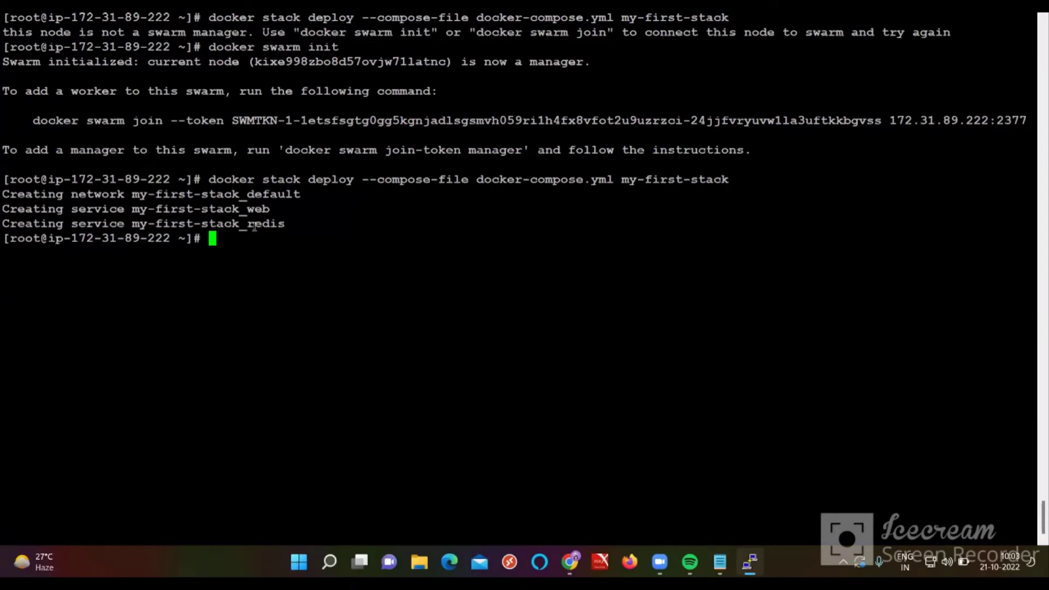
Step: Run docker stack ls to confirm my-first-stack is listed with 2 services
{"action": "type", "text": "docker stack ls"}
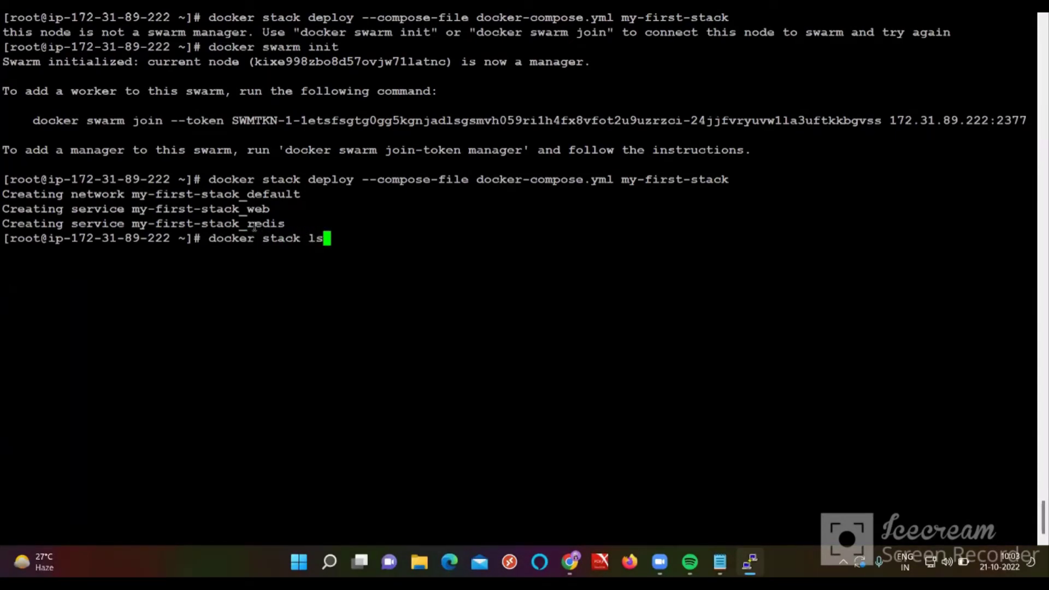
{"action": "key", "text": "Return"}
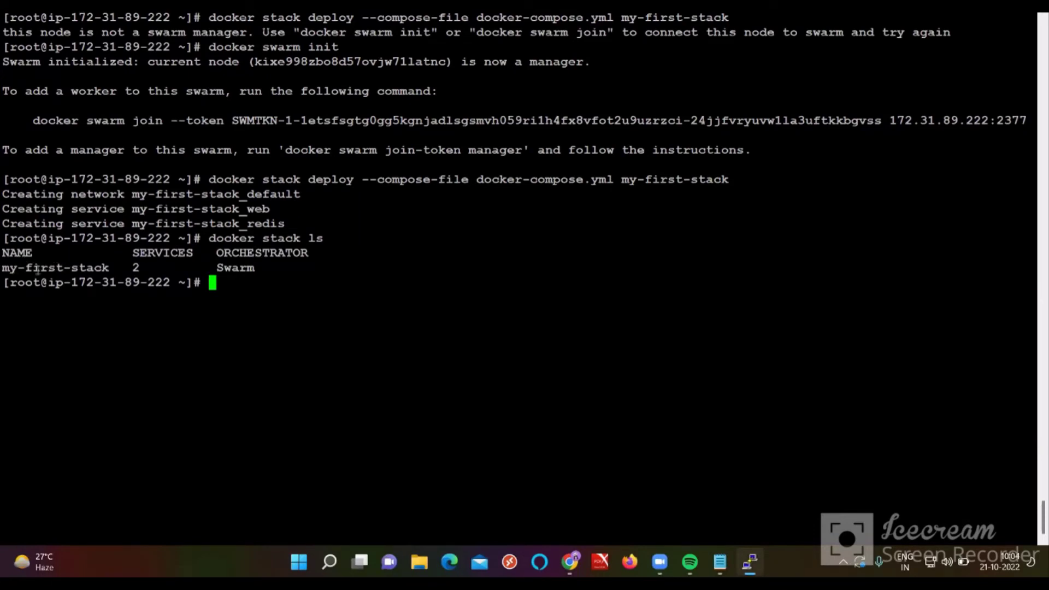
{"action": "double_click", "coordinate": [672, 19]}
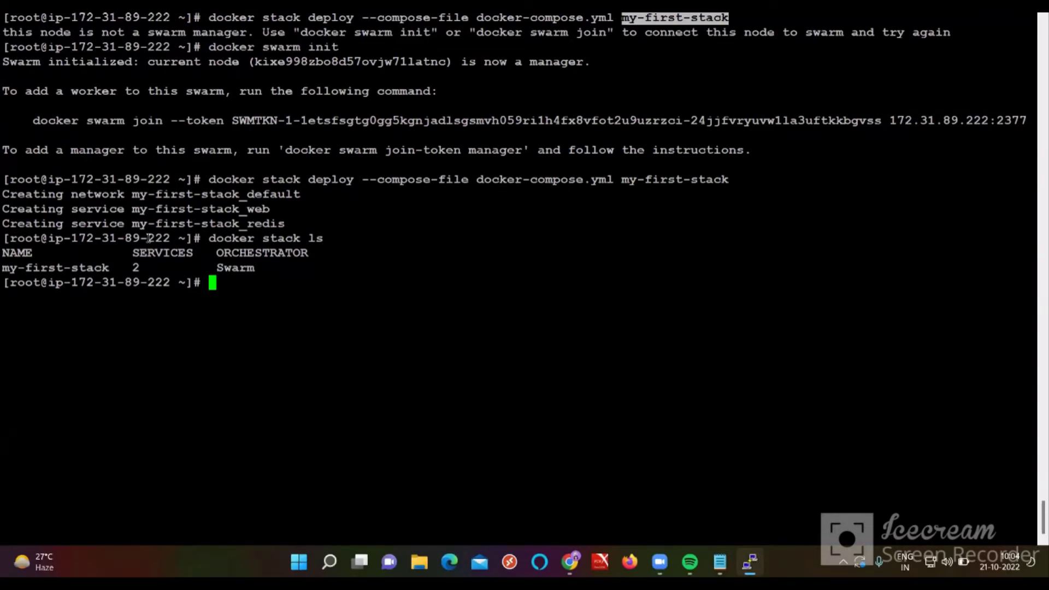
Step: Print the docker-compose.yml contents with cat
{"action": "type", "text": "cat do"}
{"action": "key", "text": "Tab"}
{"action": "key", "text": "Return"}
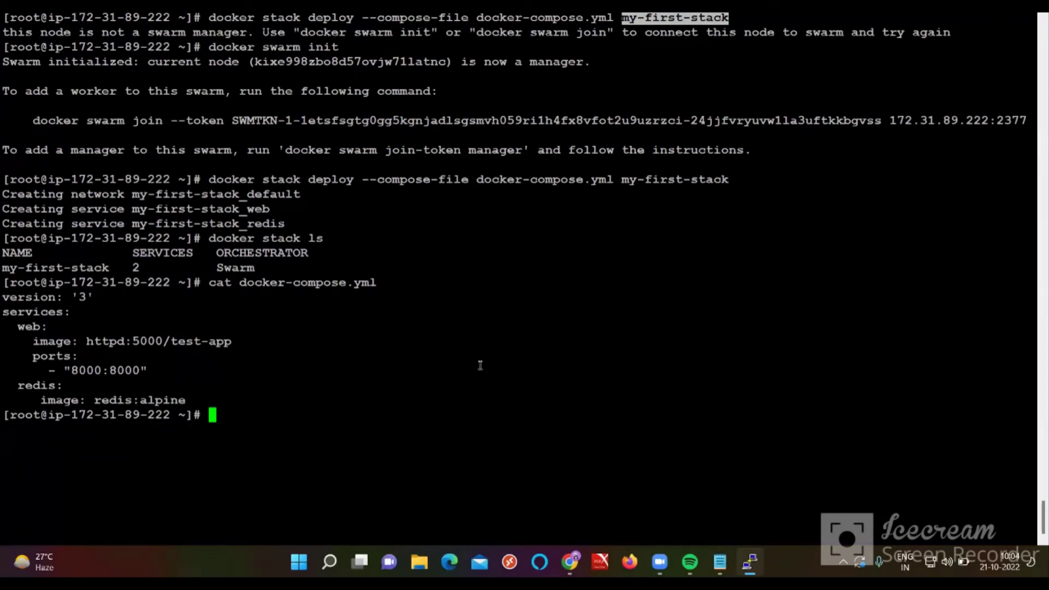
Step: Run docker stack services my-first-stack to check the web and redis services
{"action": "left_click", "coordinate": [719, 561]}
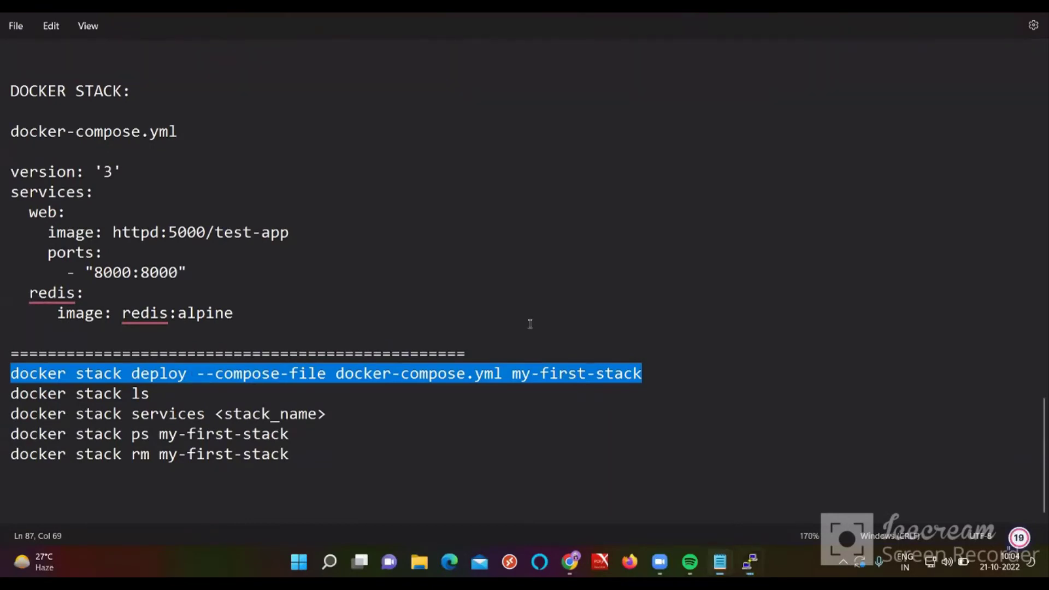
{"action": "key", "text": "alt+Tab"}
{"action": "key", "text": "Up"}
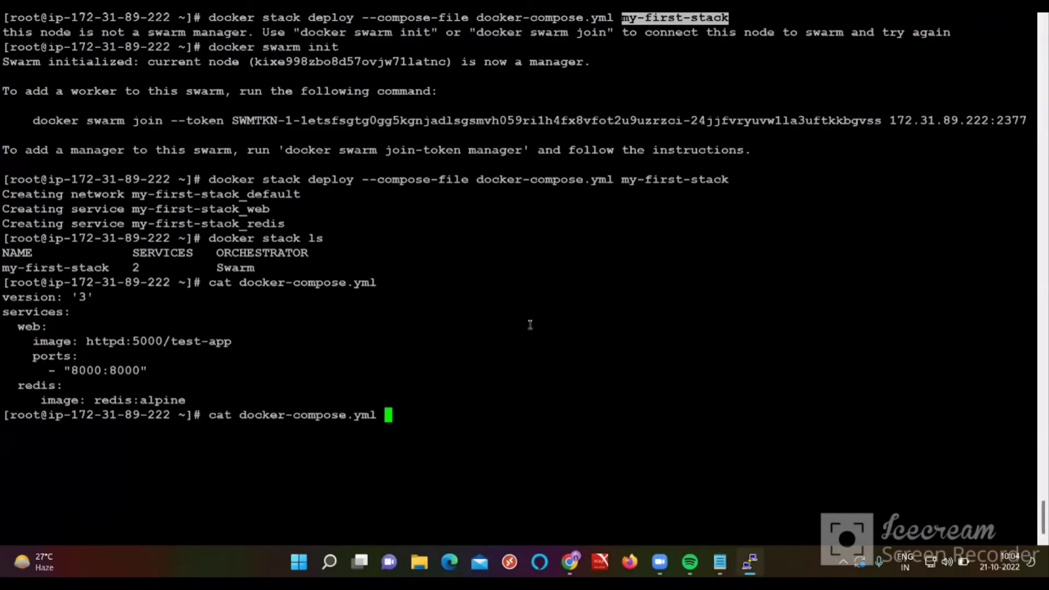
{"action": "key", "text": "Up"}
{"action": "key", "text": "BackSpace"}
{"action": "key", "text": "BackSpace"}
{"action": "type", "text": "services"}
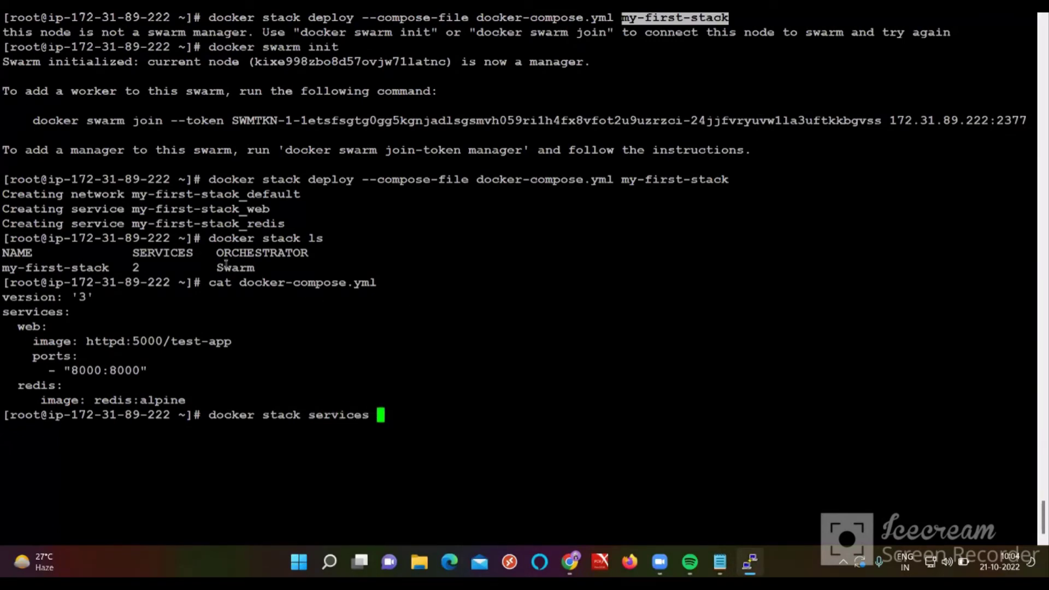
{"action": "left_click", "coordinate": [59, 268]}
{"action": "double_click", "coordinate": [58, 268]}
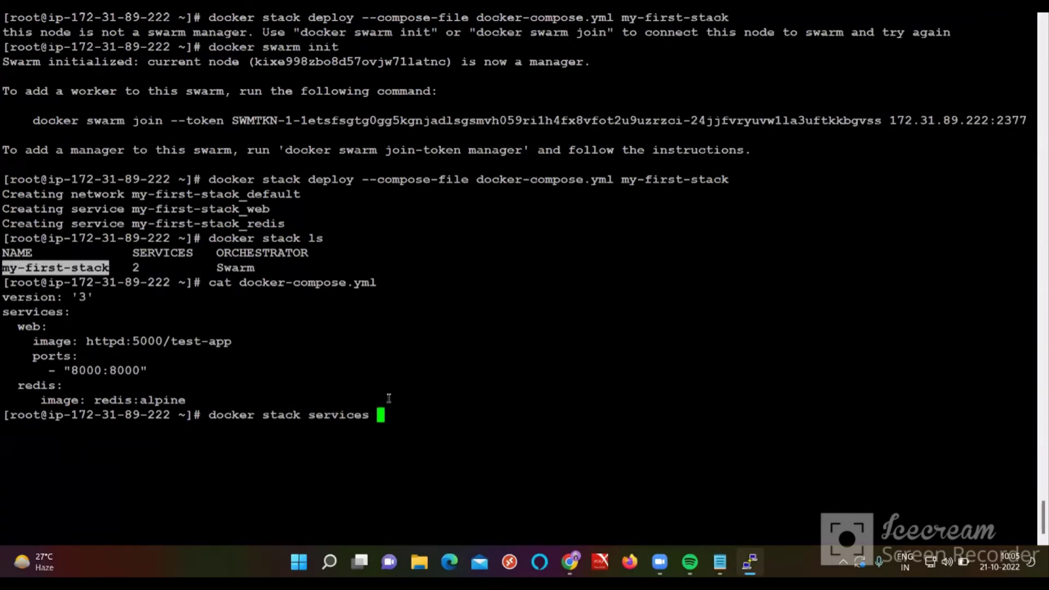
{"action": "right_click", "coordinate": [405, 395]}
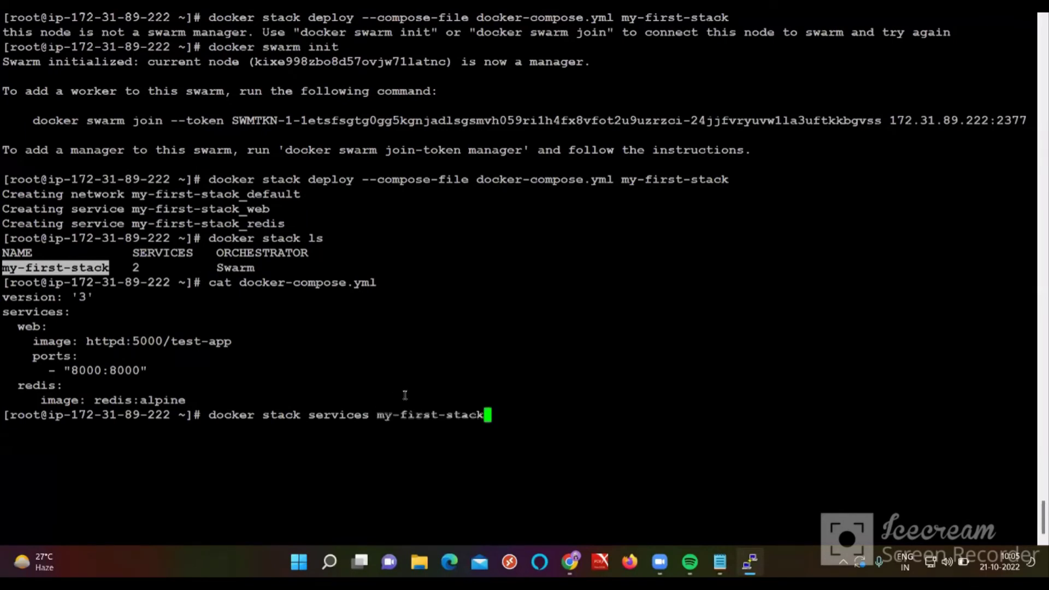
{"action": "key", "text": "Return"}
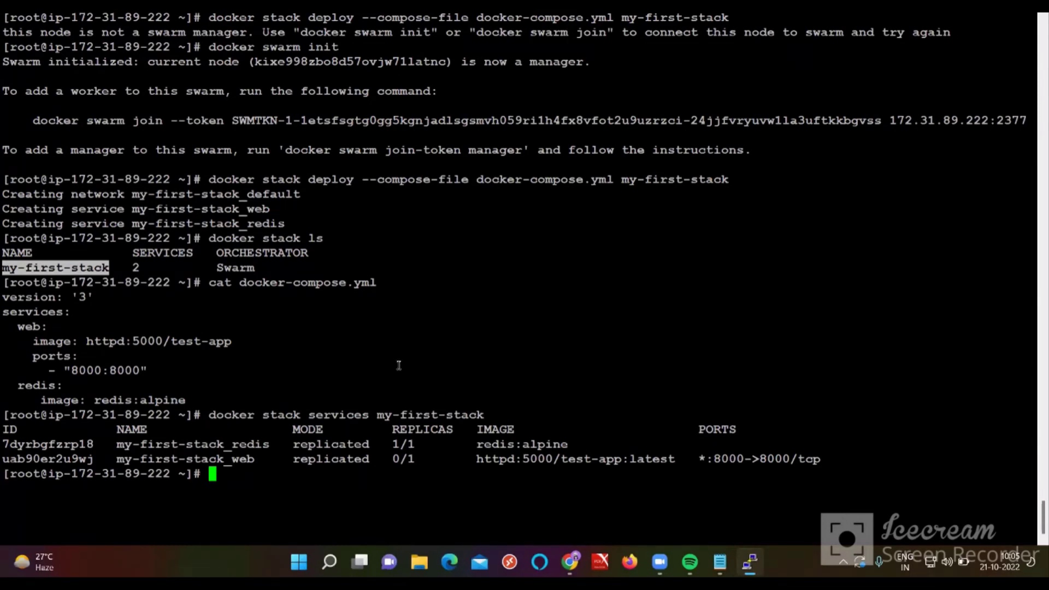
Step: Clear the terminal and paste the EC2 public IP with :5000 into a new Chrome tab
{"action": "left_click", "coordinate": [721, 563]}
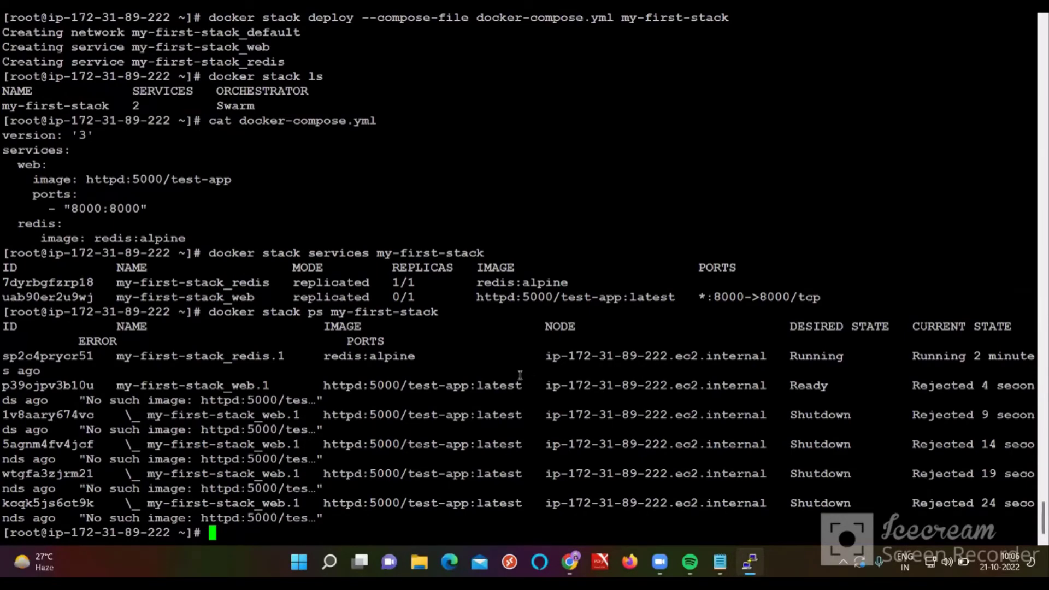
{"action": "key", "text": "ctrl+l"}
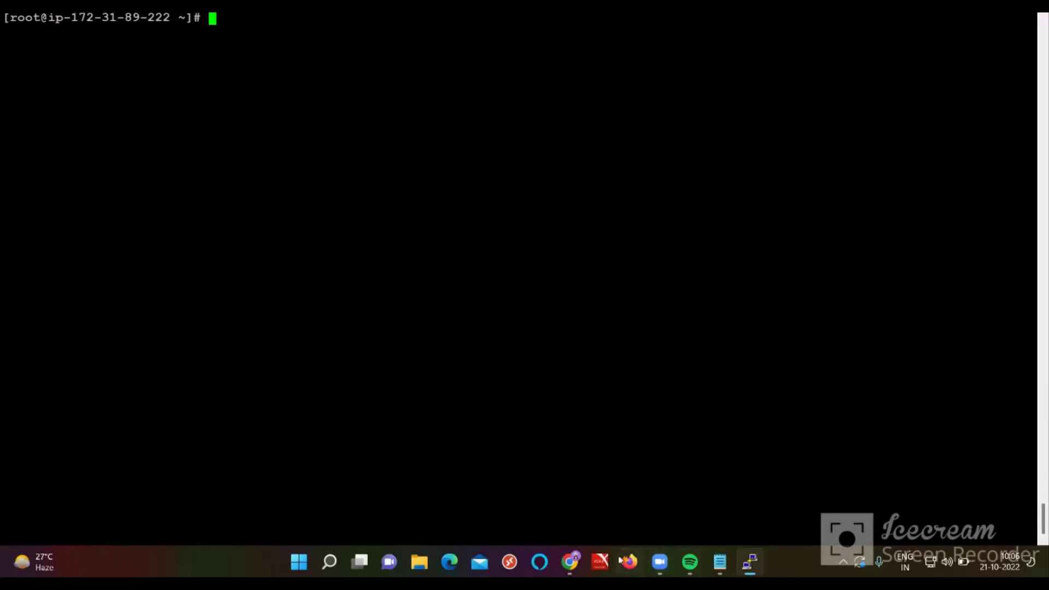
{"action": "left_click", "coordinate": [569, 564]}
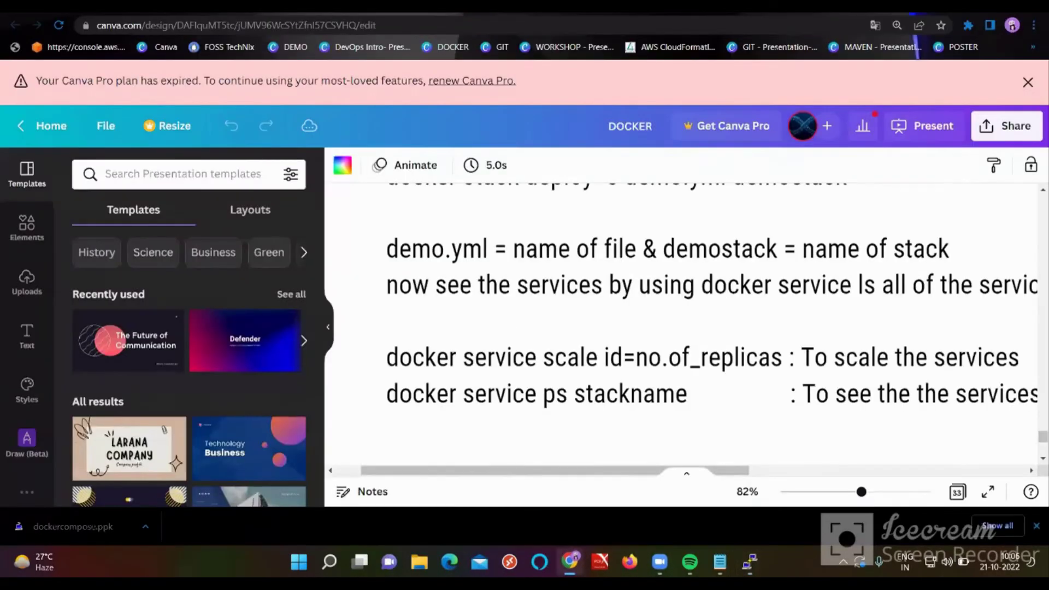
{"action": "key", "text": "ctrl+Tab"}
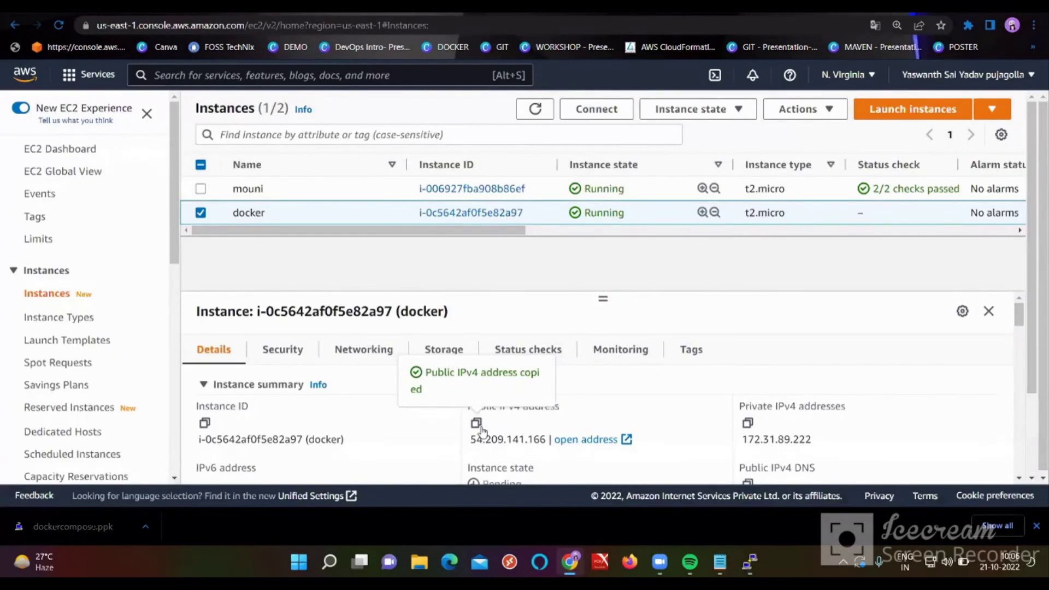
{"action": "key", "text": "ctrl+t"}
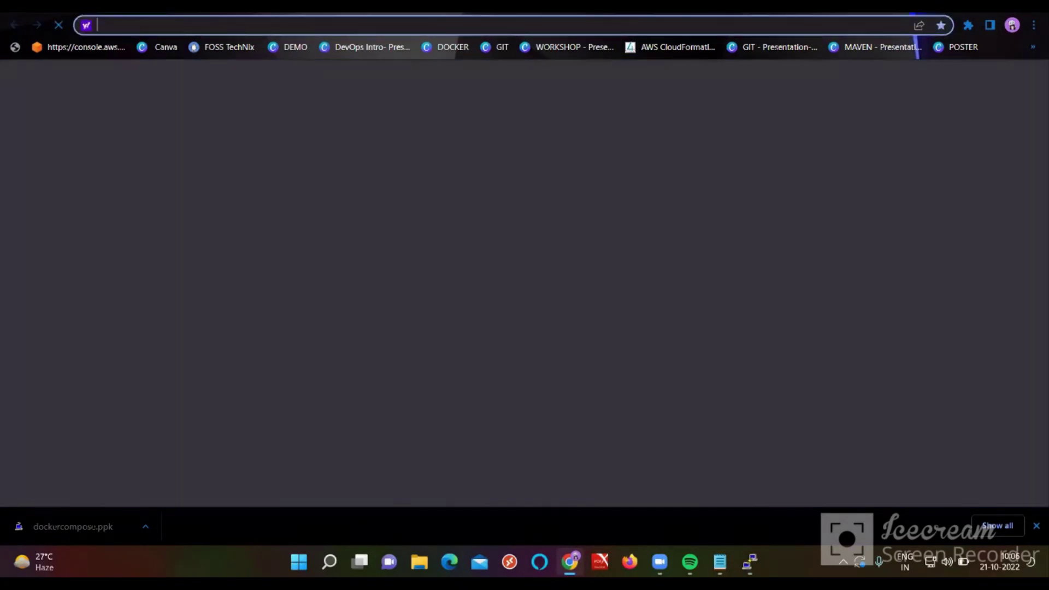
{"action": "type", "text": "54.209.141.166"}
{"action": "type", "text": ":"}
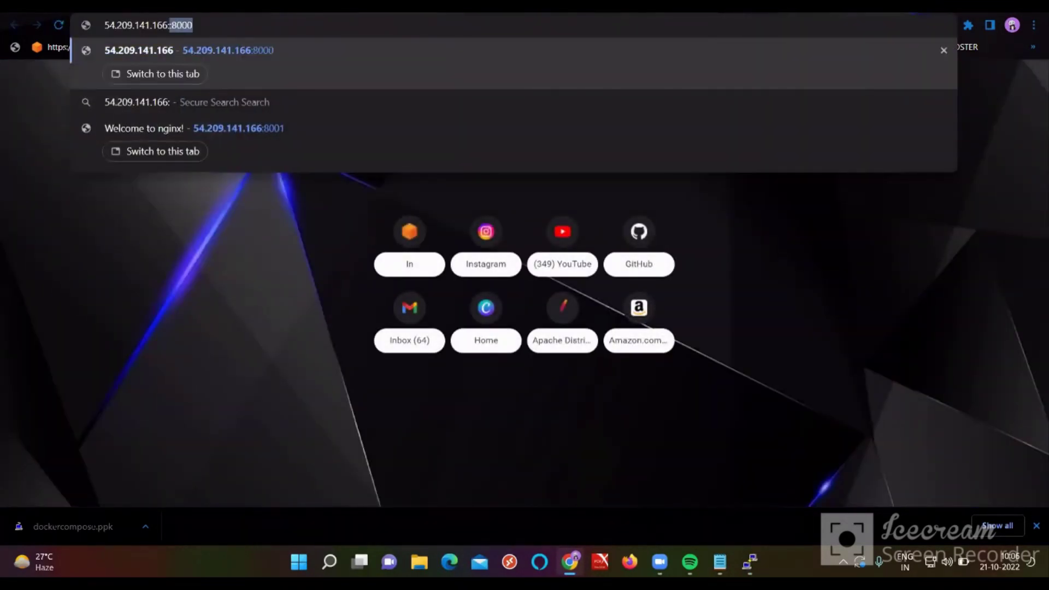
{"action": "type", "text": "5000"}
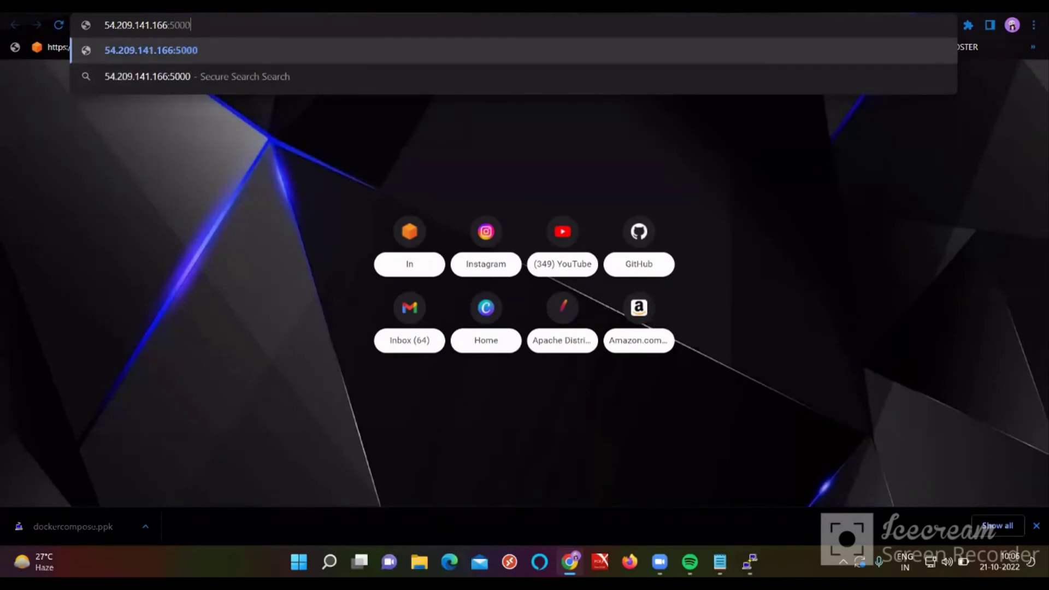
Step: Load the server address on port 5000, then retry it on port 8000
{"action": "key", "text": "Return"}
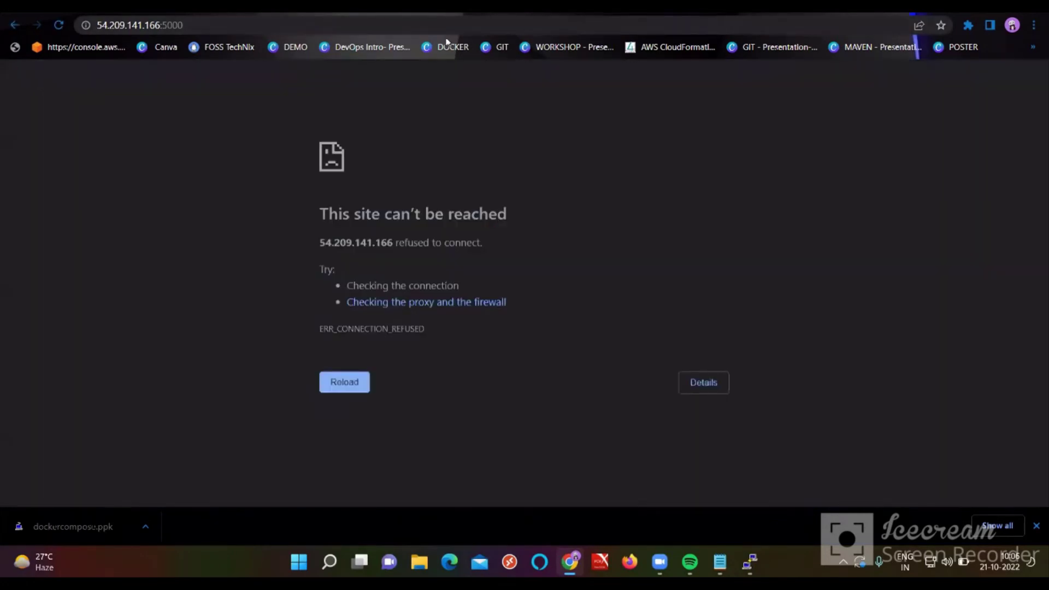
{"action": "left_click", "coordinate": [440, 31]}
{"action": "key", "text": "Return"}
{"action": "key", "text": "BackSpace"}
{"action": "key", "text": "BackSpace"}
{"action": "key", "text": "BackSpace"}
{"action": "key", "text": "BackSpace"}
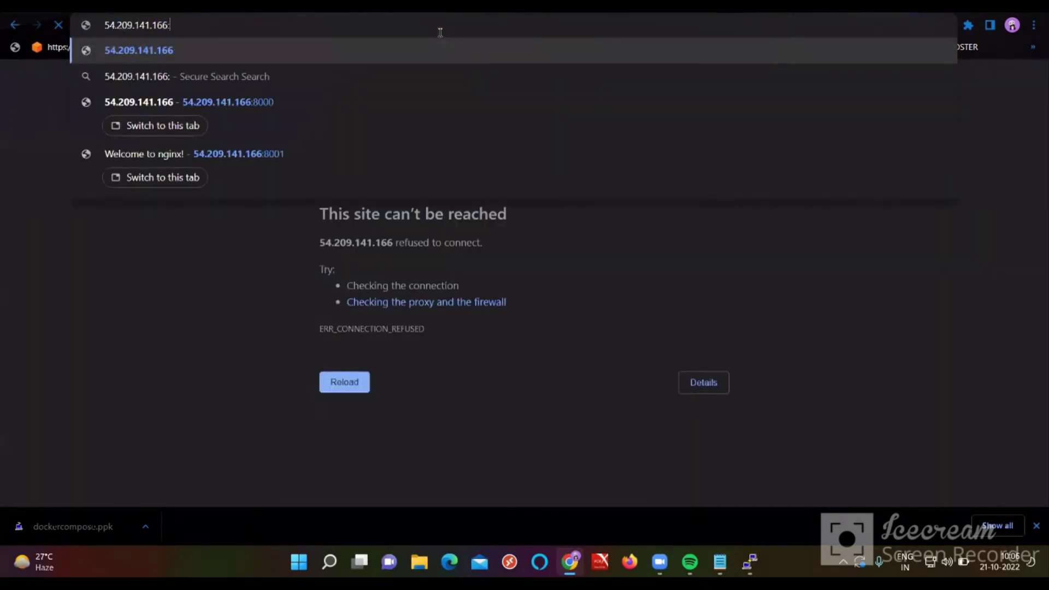
{"action": "type", "text": "8000"}
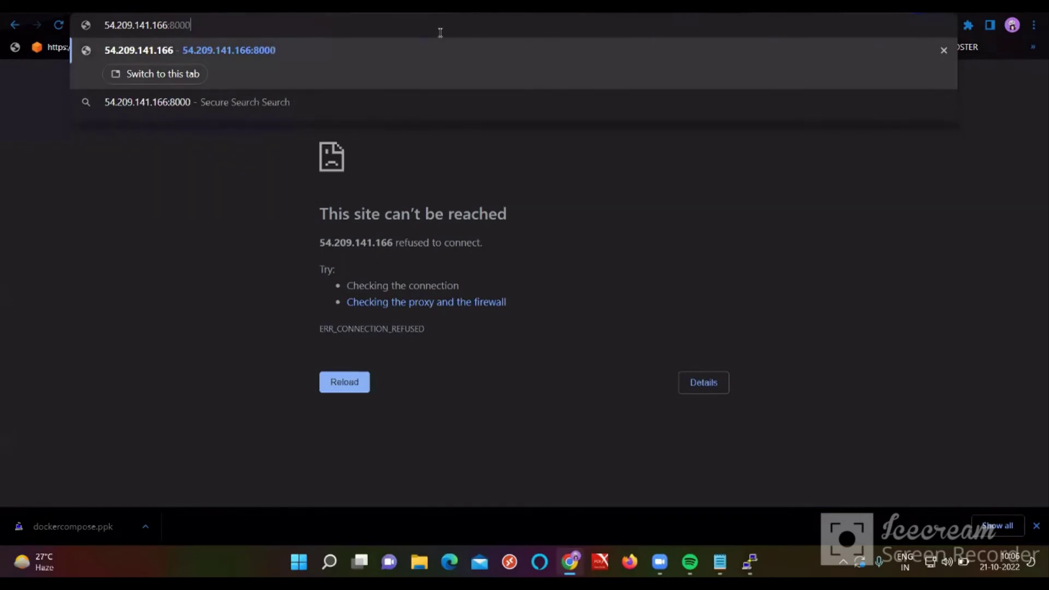
{"action": "key", "text": "Return"}
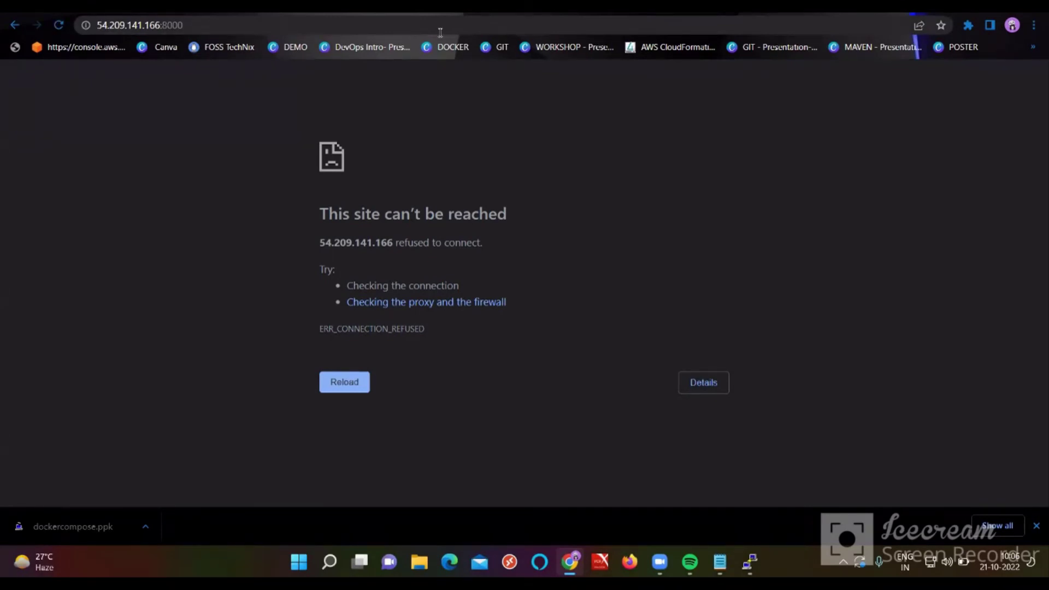
{"action": "key", "text": "F5"}
Step: Retry the server address on port 8125, which is also refused
{"action": "left_click", "coordinate": [379, 32]}
{"action": "left_click", "coordinate": [379, 31]}
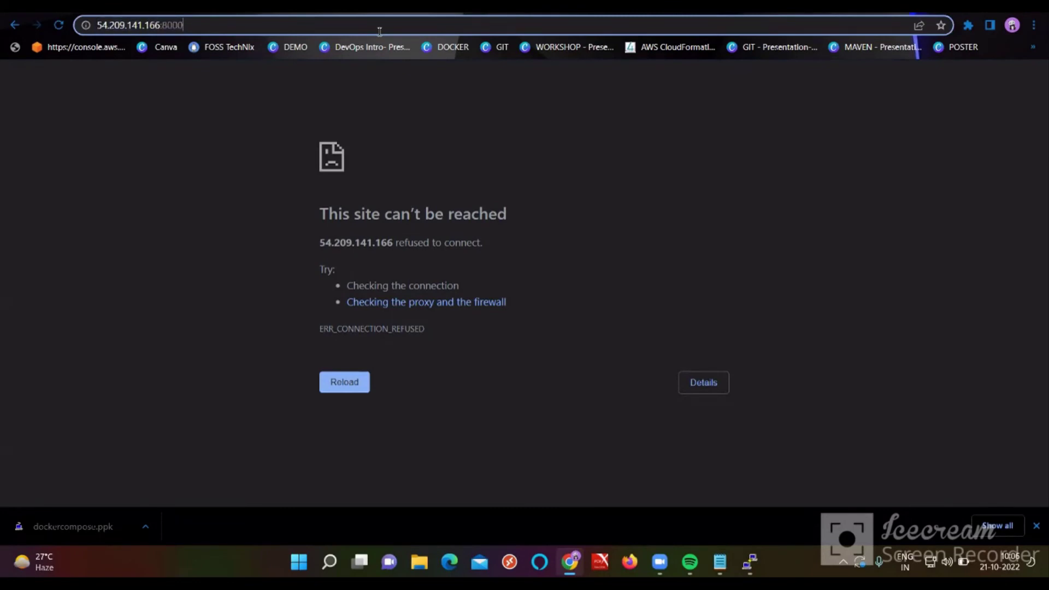
{"action": "key", "text": "BackSpace"}
{"action": "key", "text": "BackSpace"}
{"action": "key", "text": "BackSpace"}
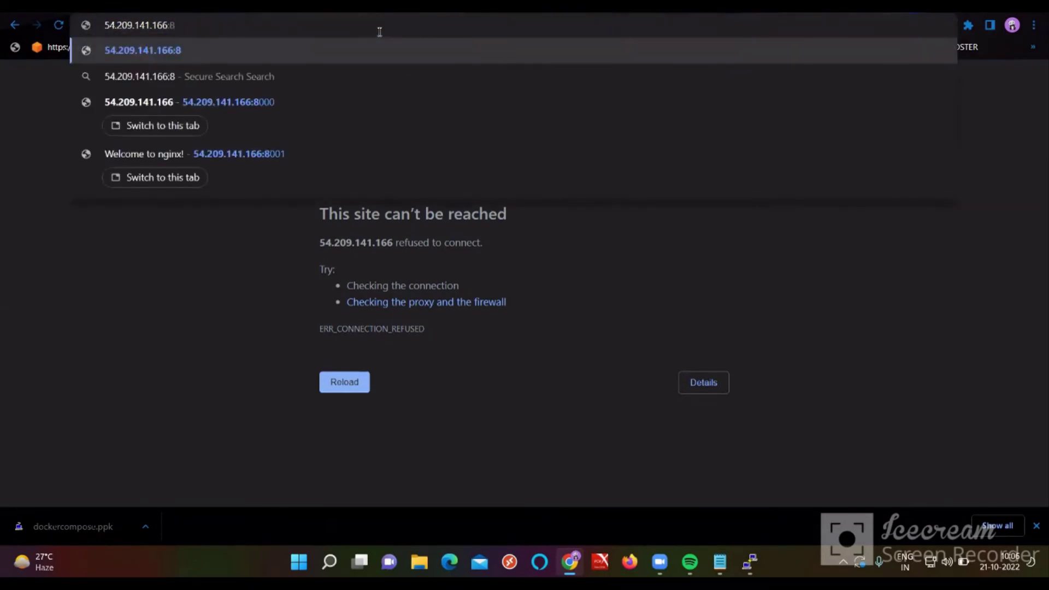
{"action": "type", "text": "125"}
{"action": "key", "text": "Return"}
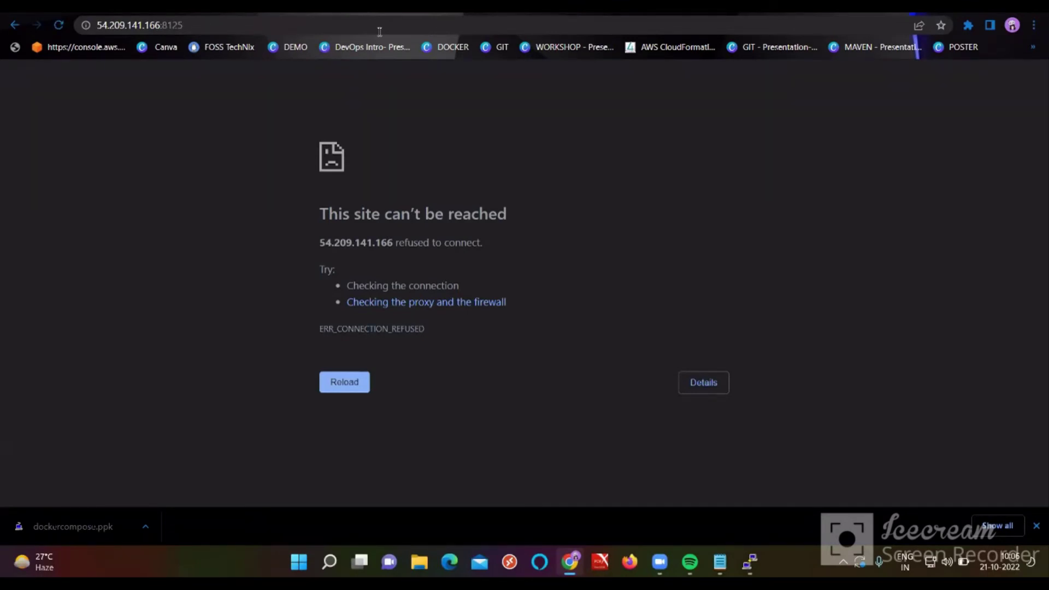
{"action": "key", "text": "Return"}
{"action": "key", "text": "alt+Tab"}
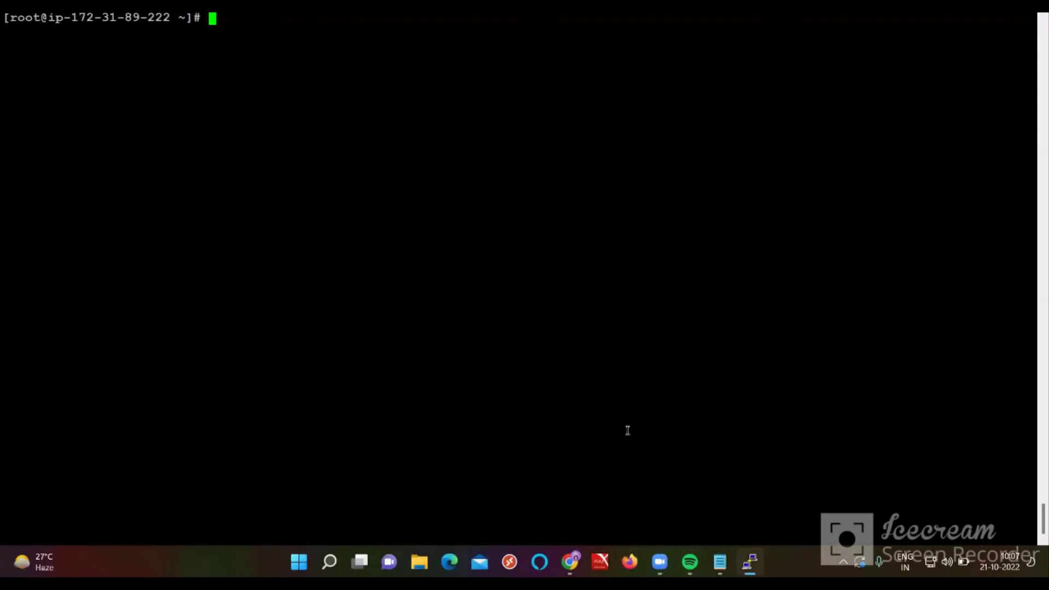
Step: Run docker ps -a to list all containers, including root_web mapping 8123 to 5000
{"action": "type", "text": "docker ps -a"}
{"action": "key", "text": "Return"}
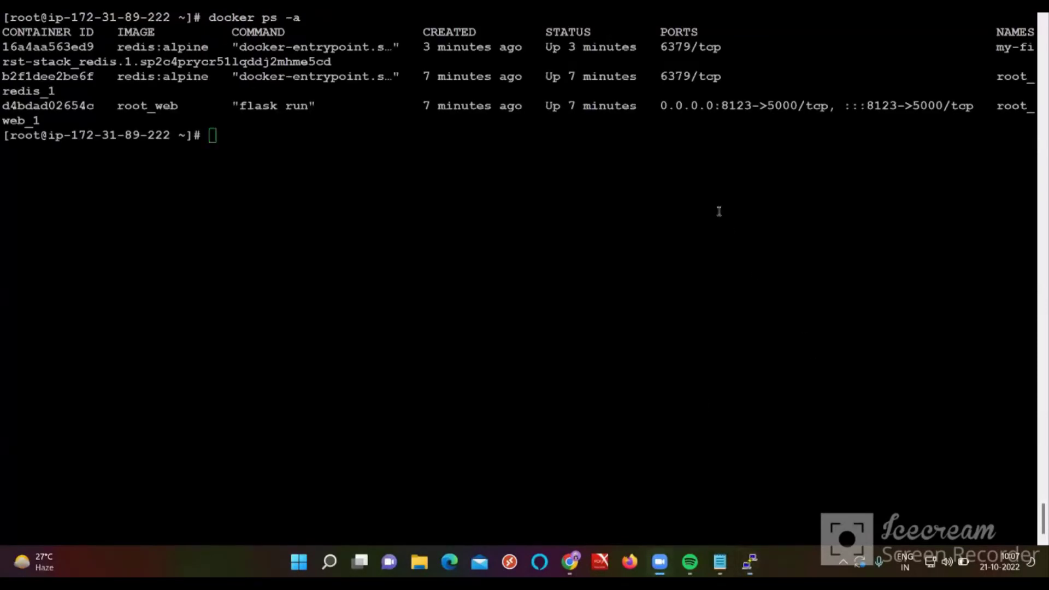
{"action": "left_click", "coordinate": [539, 273]}
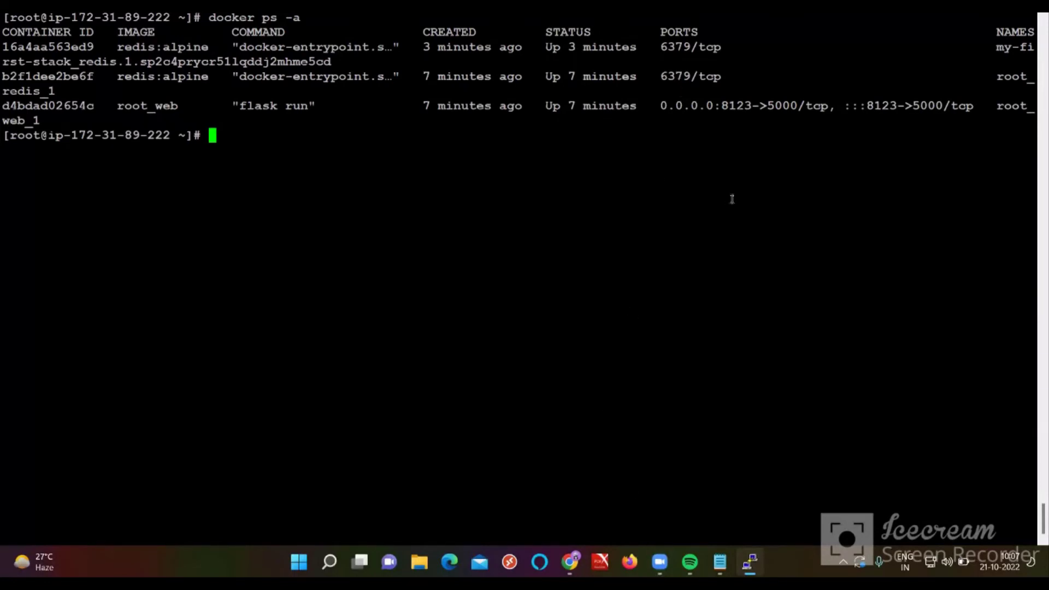
Step: Change the server address port to 6379 and load it, then reload
{"action": "left_click", "coordinate": [570, 562]}
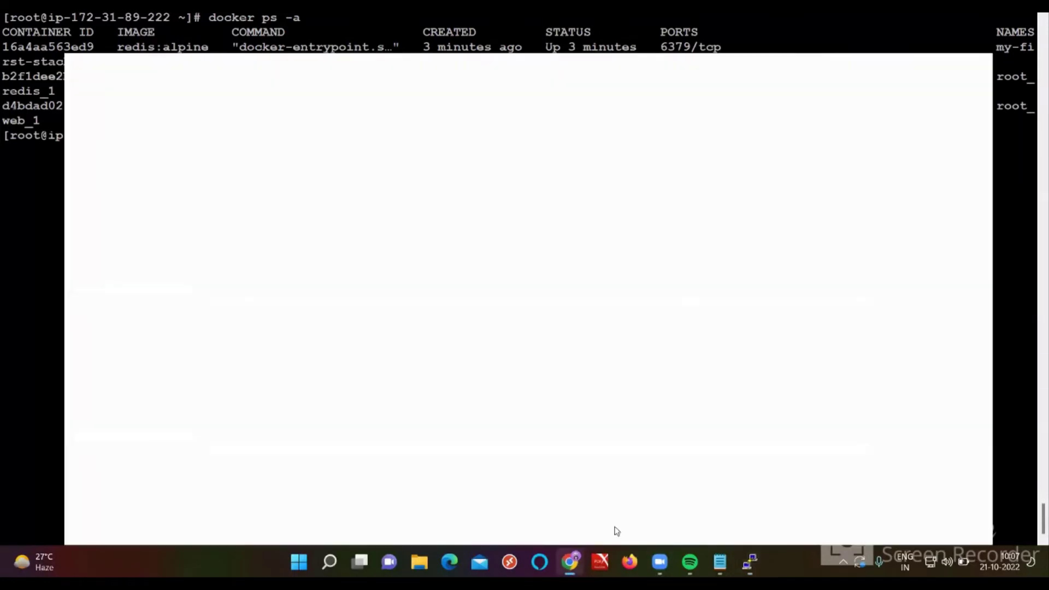
{"action": "left_click", "coordinate": [400, 29]}
{"action": "left_click", "coordinate": [401, 31]}
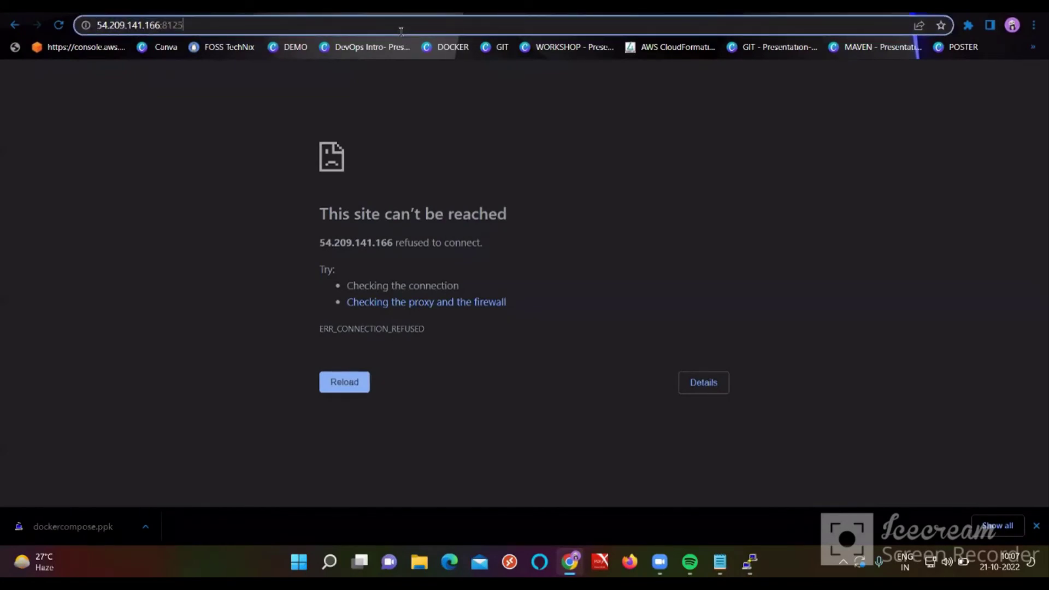
{"action": "key", "text": "BackSpace"}
{"action": "key", "text": "BackSpace"}
{"action": "key", "text": "BackSpace"}
{"action": "key", "text": "BackSpace"}
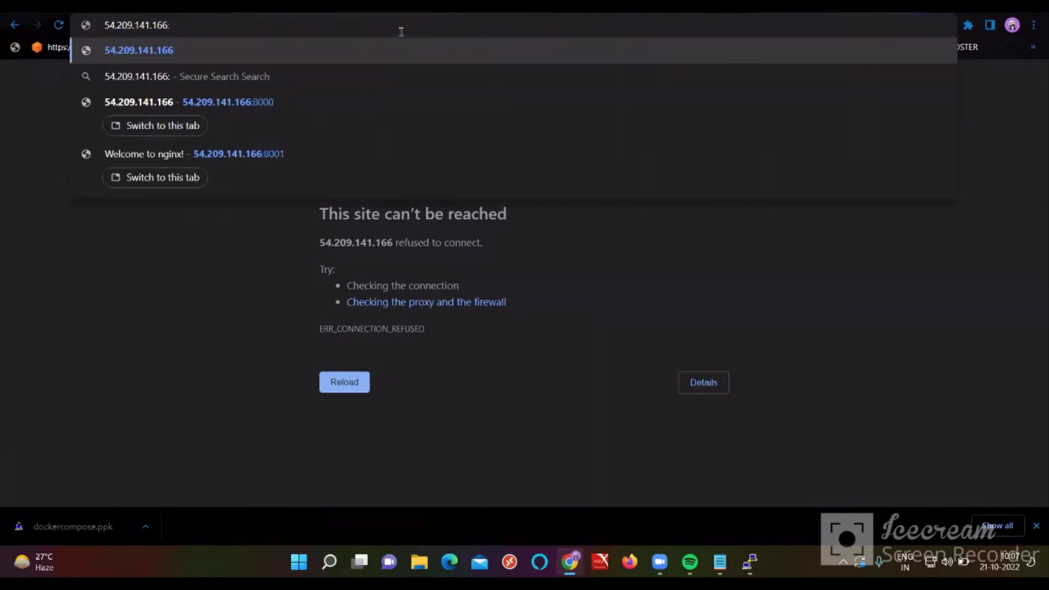
{"action": "type", "text": "63"}
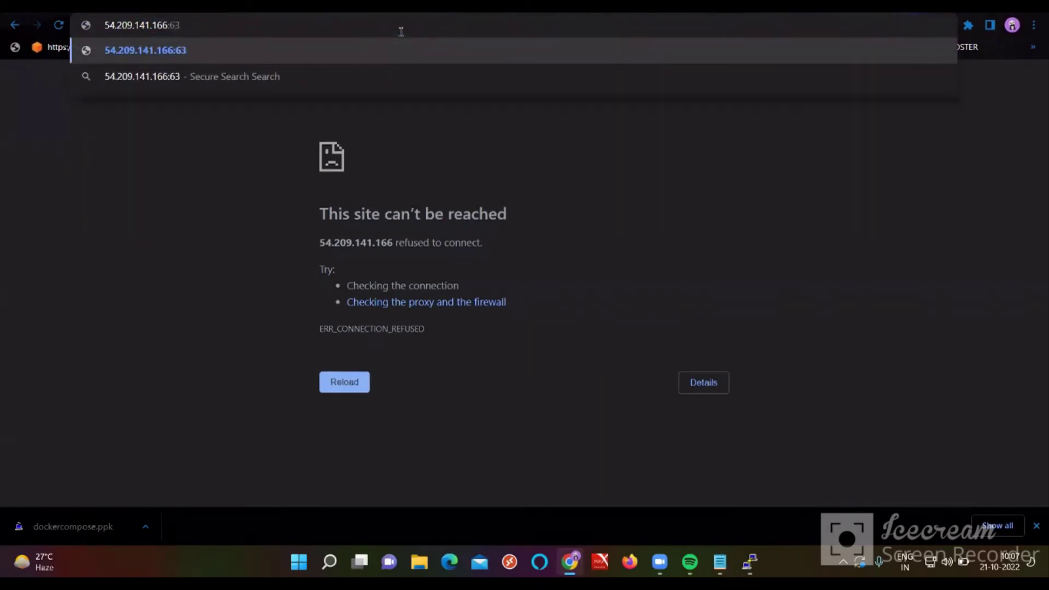
{"action": "type", "text": "79"}
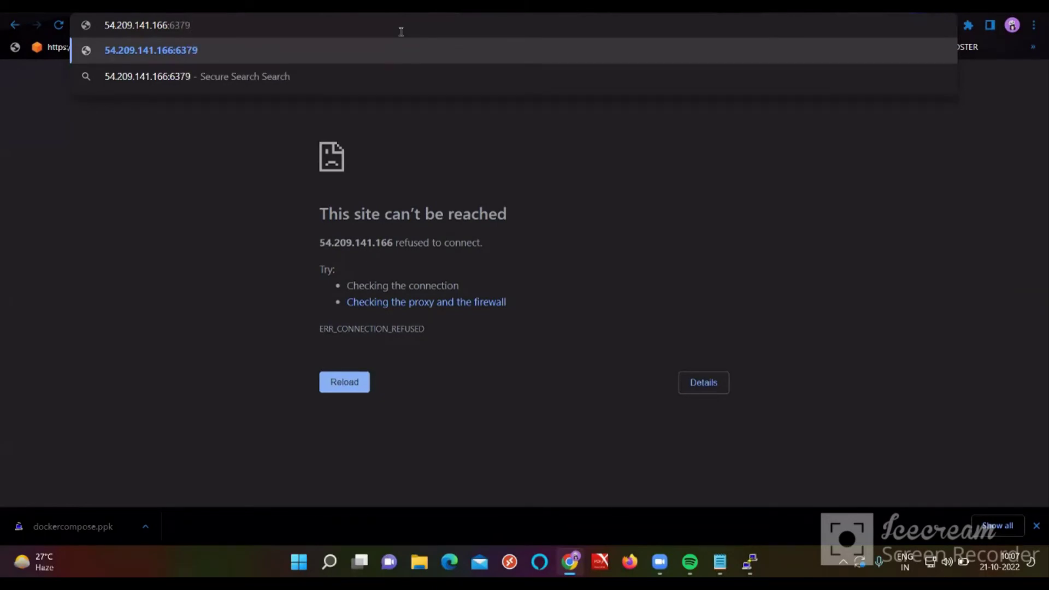
{"action": "key", "text": "Return"}
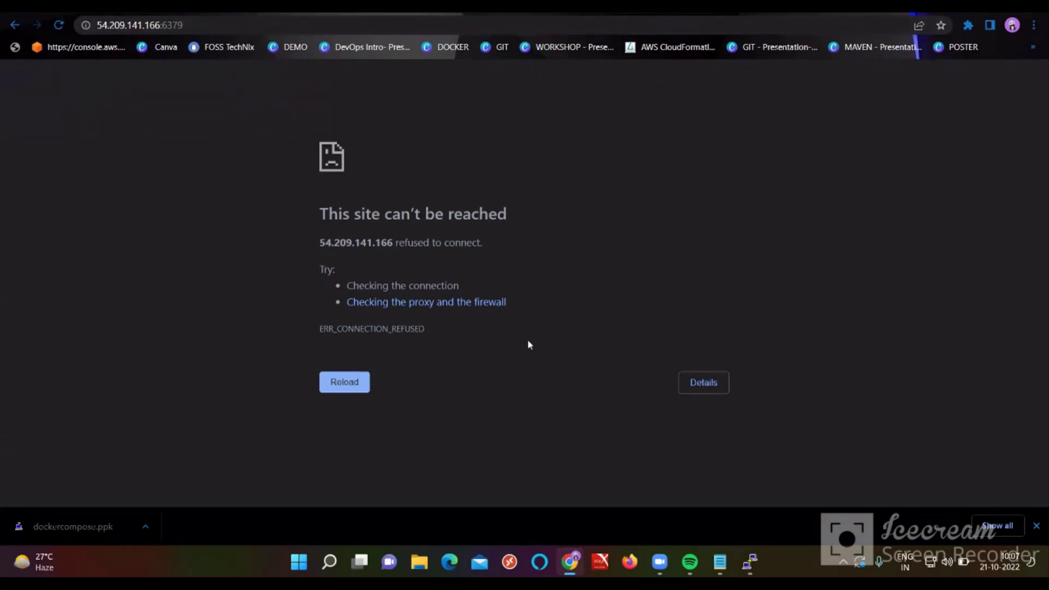
{"action": "key", "text": "F5"}
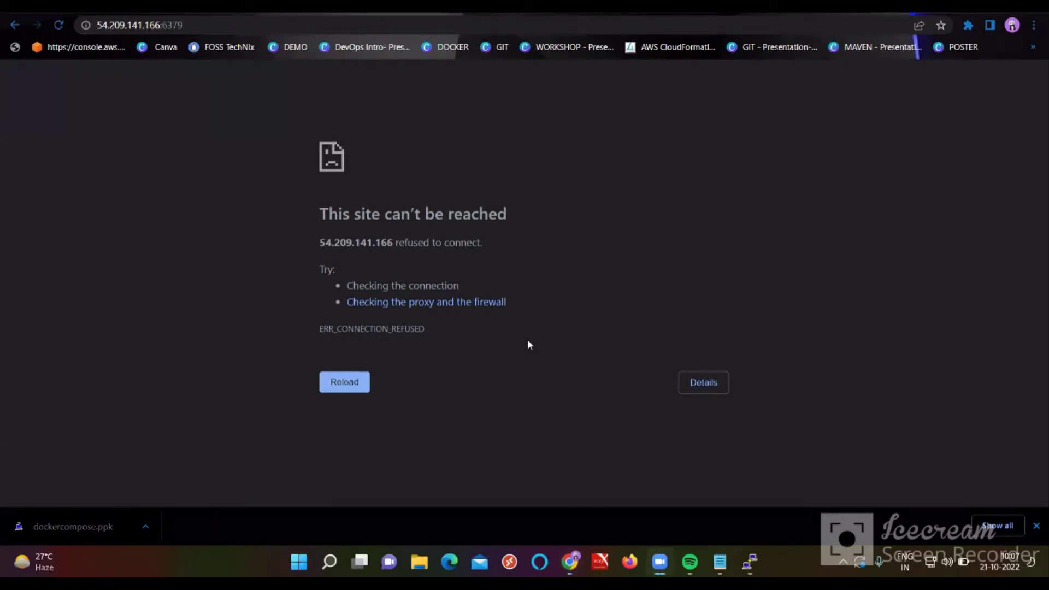
Step: Change the port to 8080 and load it, then reload
{"action": "left_click", "coordinate": [441, 25]}
{"action": "key", "text": "End"}
{"action": "key", "text": "ctrl+shift+Left"}
{"action": "key", "text": "BackSpace"}
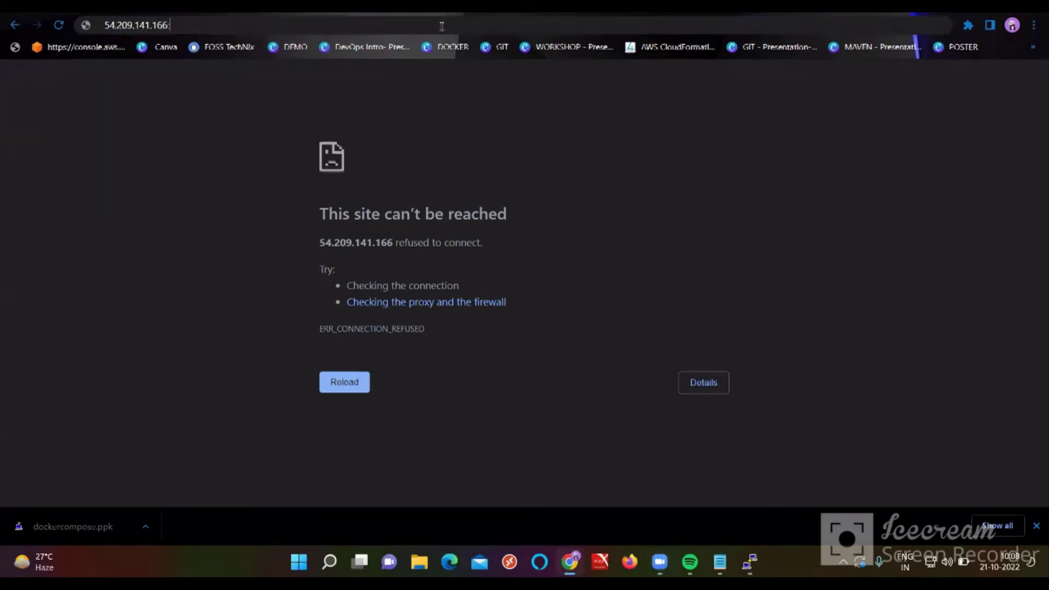
{"action": "type", "text": "8080"}
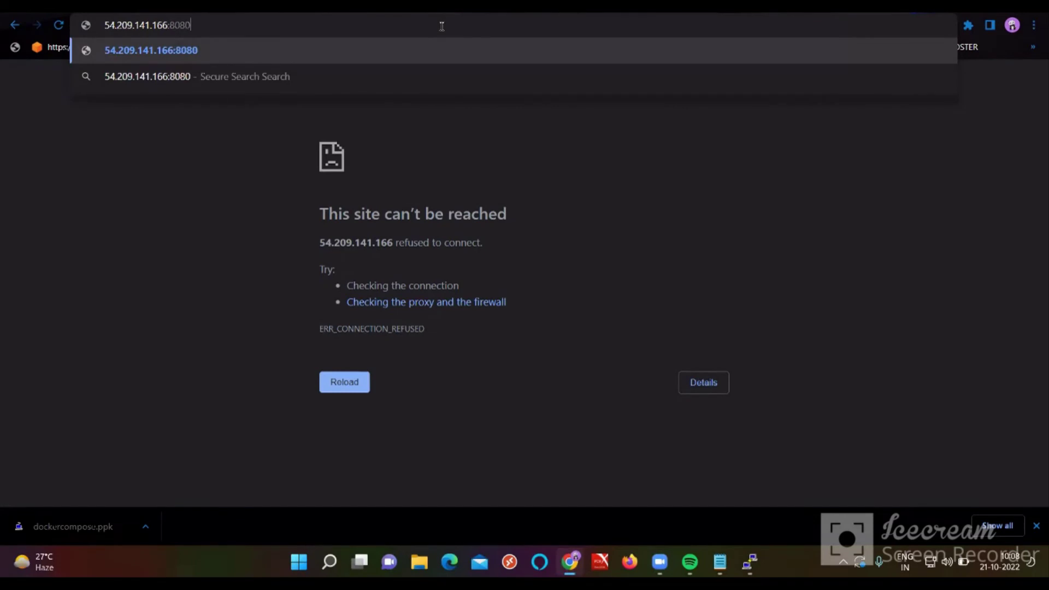
{"action": "key", "text": "Return"}
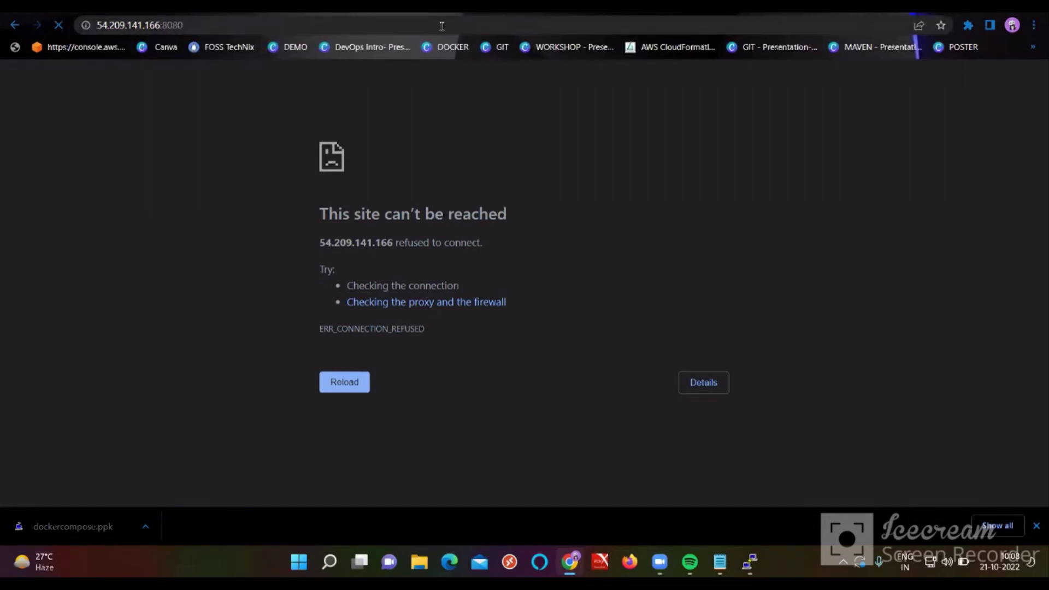
{"action": "key", "text": "F5"}
Step: Remove the port entirely and load the bare server address, still refused
{"action": "left_click", "coordinate": [224, 24]}
{"action": "left_click", "coordinate": [223, 24]}
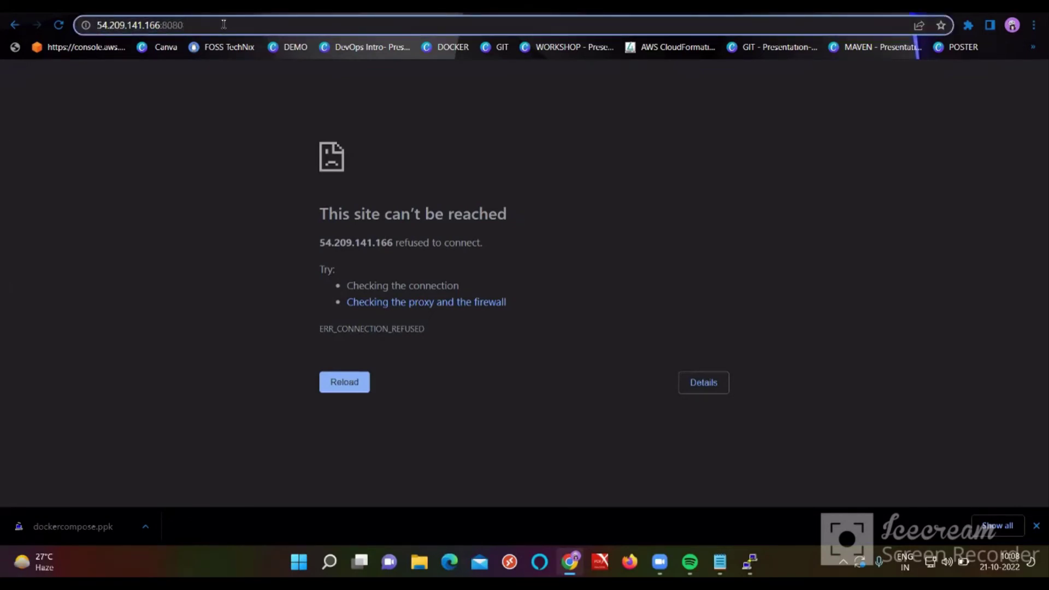
{"action": "key", "text": "Return"}
{"action": "key", "text": "BackSpace"}
{"action": "key", "text": "BackSpace"}
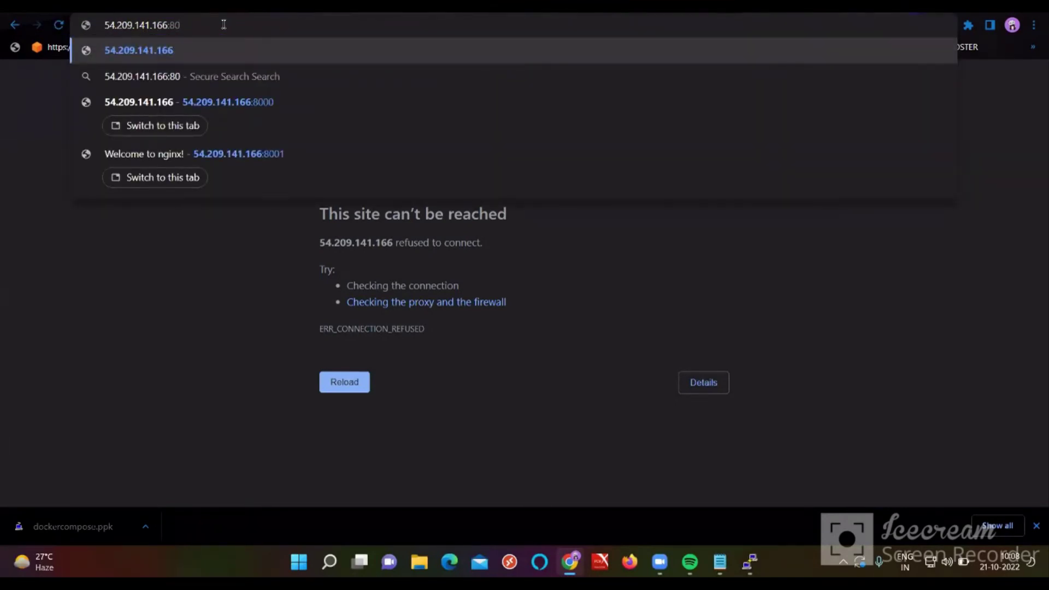
{"action": "key", "text": "BackSpace"}
{"action": "key", "text": "BackSpace"}
{"action": "key", "text": "BackSpace"}
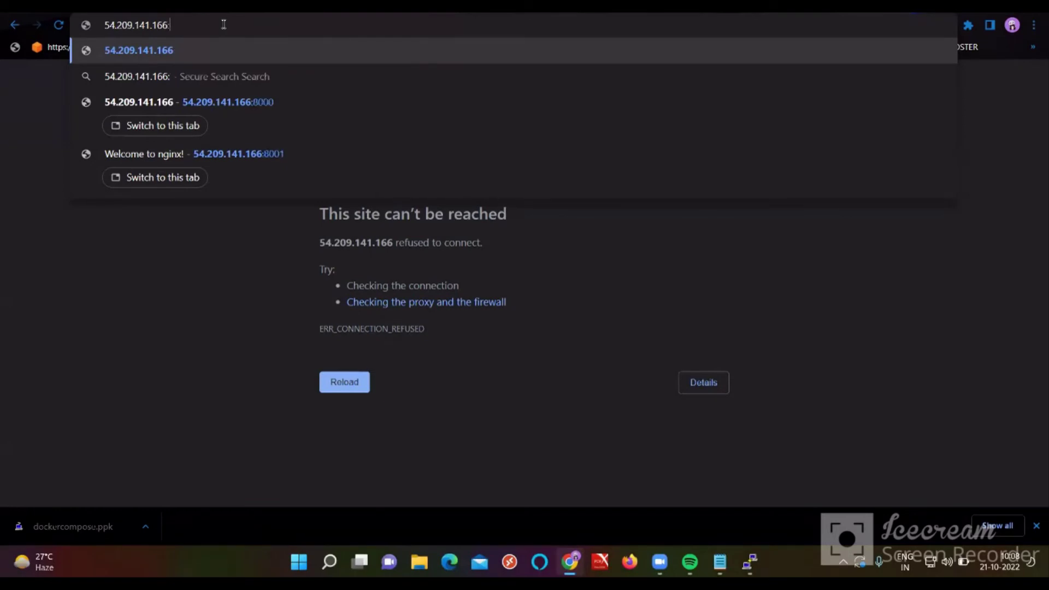
{"action": "key", "text": "Return"}
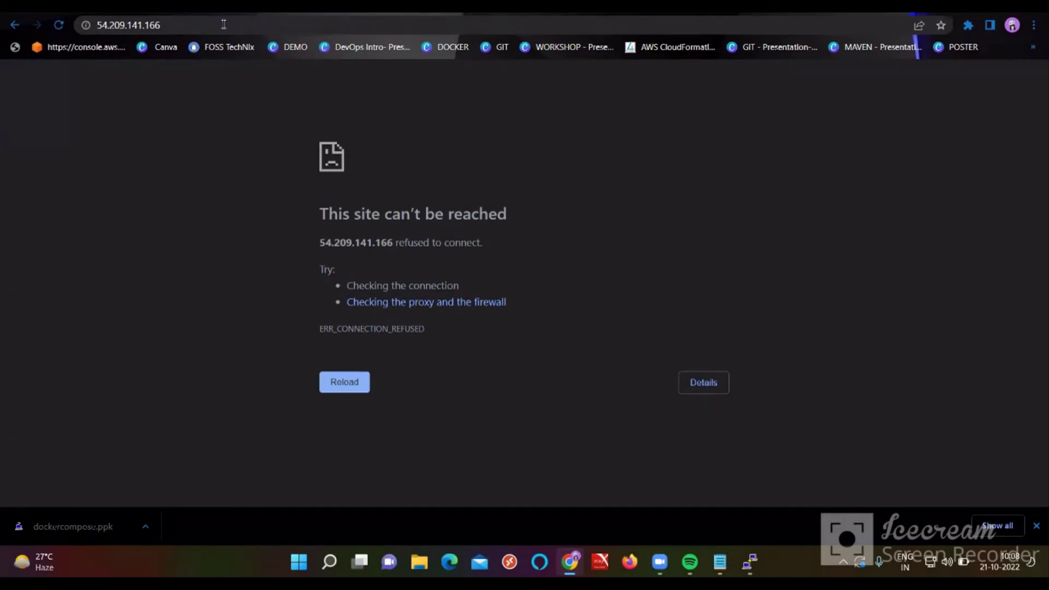
{"action": "key", "text": "F5"}
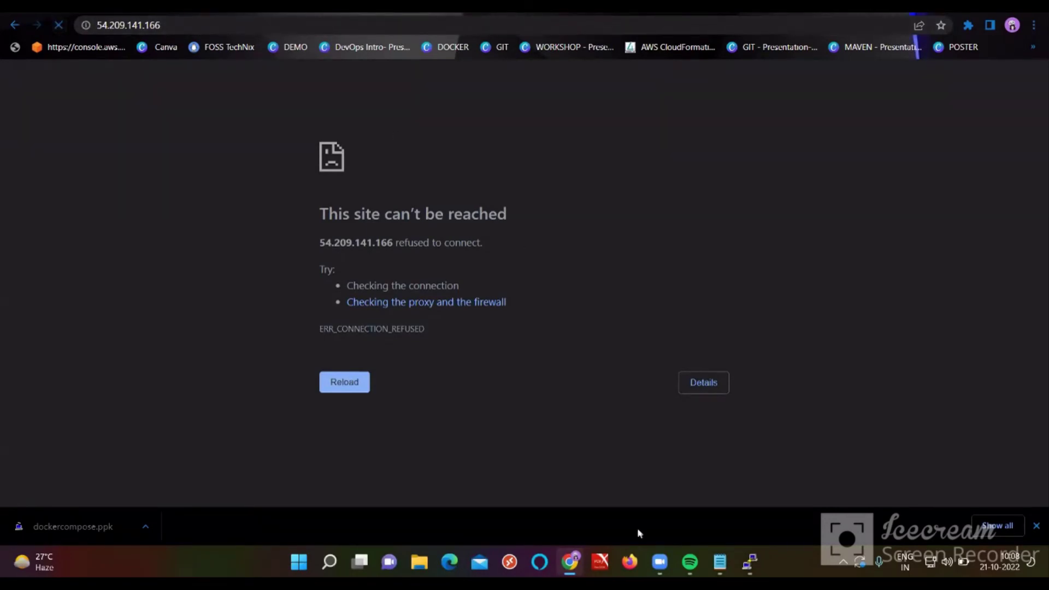
{"action": "left_click", "coordinate": [750, 563]}
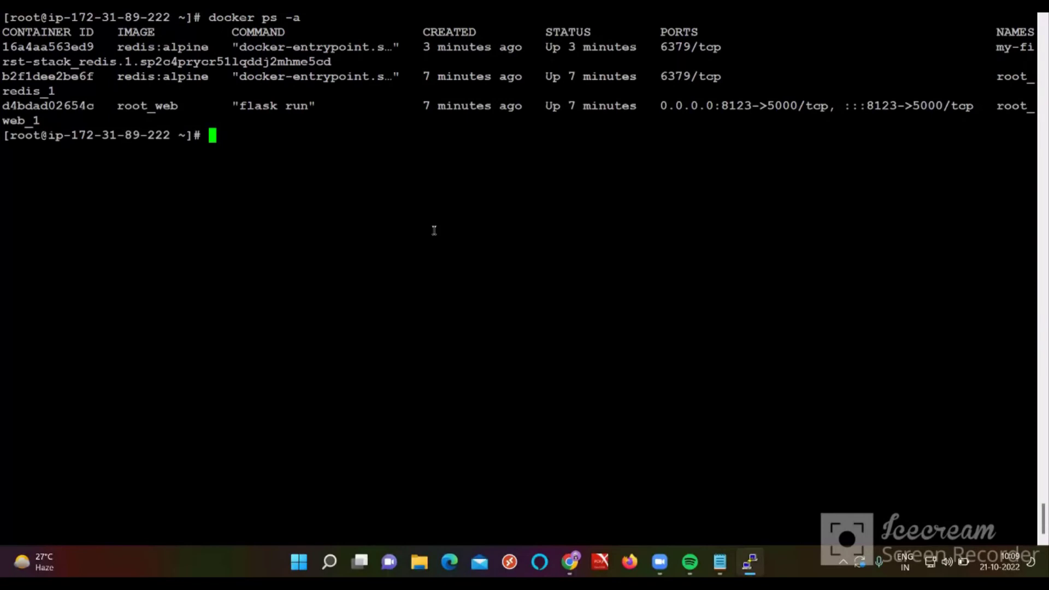
Step: Clear the PuTTY screen with Ctrl+L and add a few empty prompt lines
{"action": "key", "text": "ctrl+l"}
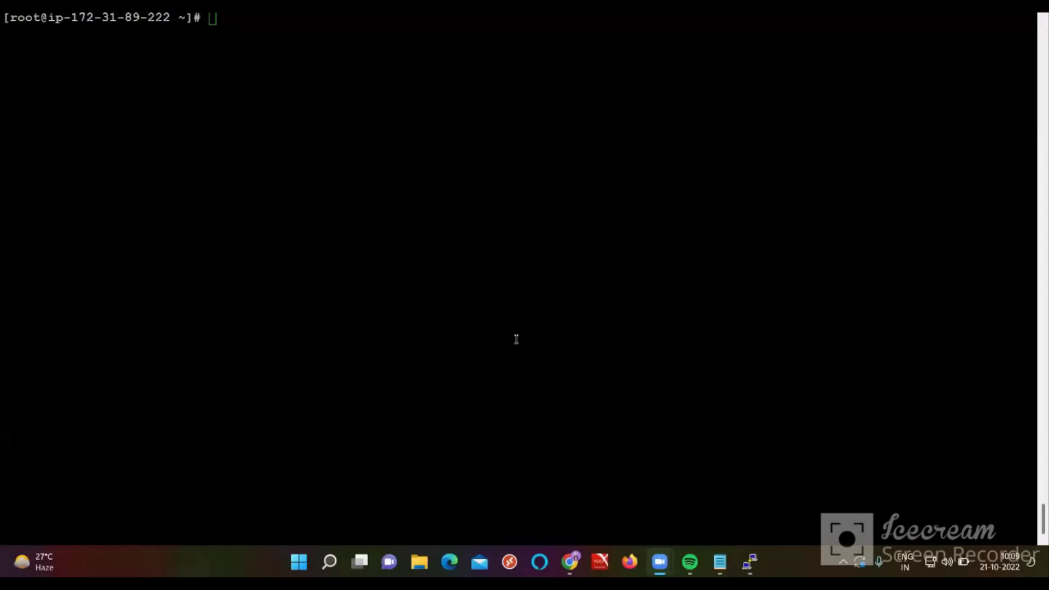
{"action": "left_click", "coordinate": [541, 152]}
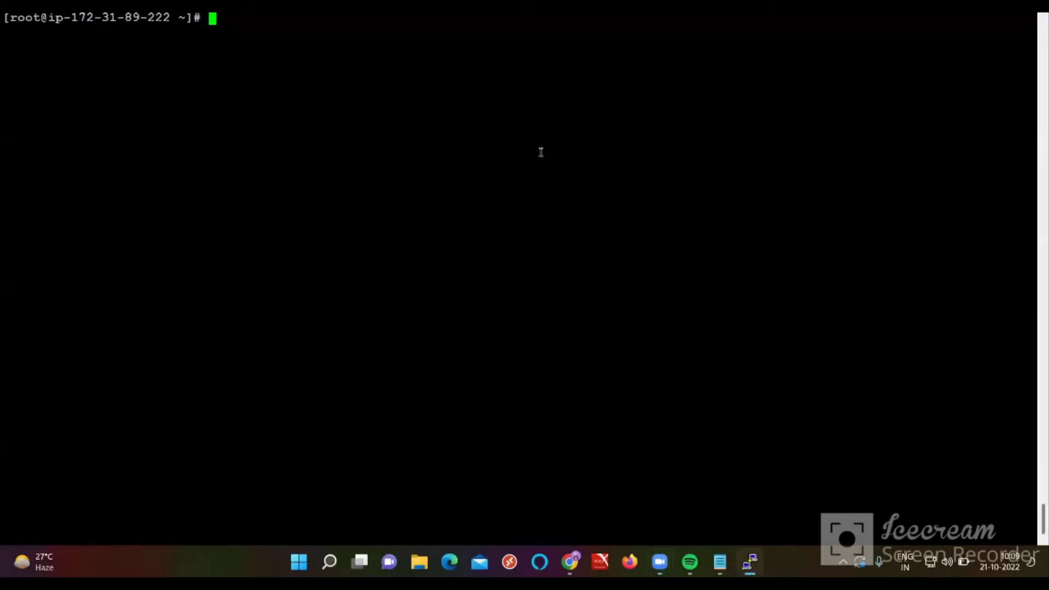
{"action": "key", "text": "Return"}
{"action": "key", "text": "Return"}
{"action": "key", "text": "Return"}
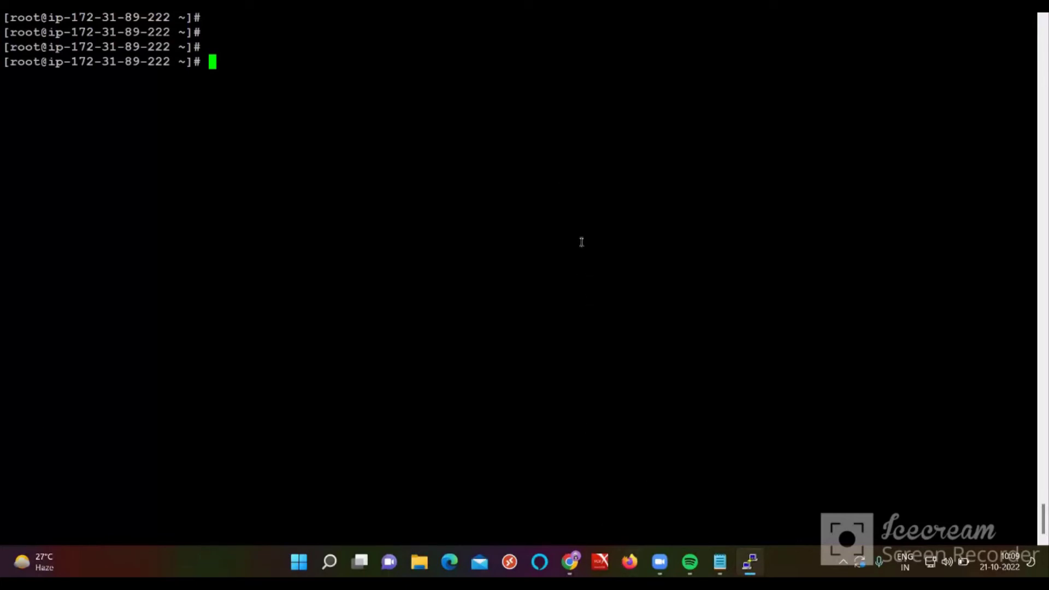
{"action": "left_click", "coordinate": [570, 562]}
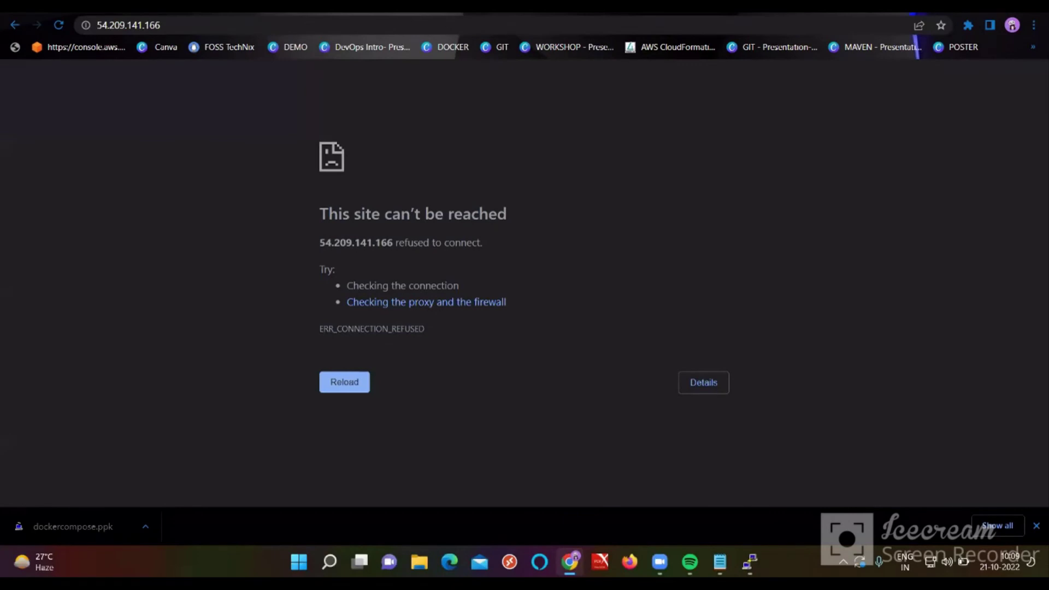
Step: Search 'docker hub' in a new tab, open the Docker Hub result and sign in
{"action": "key", "text": "ctrl+t"}
{"action": "type", "text": "do"}
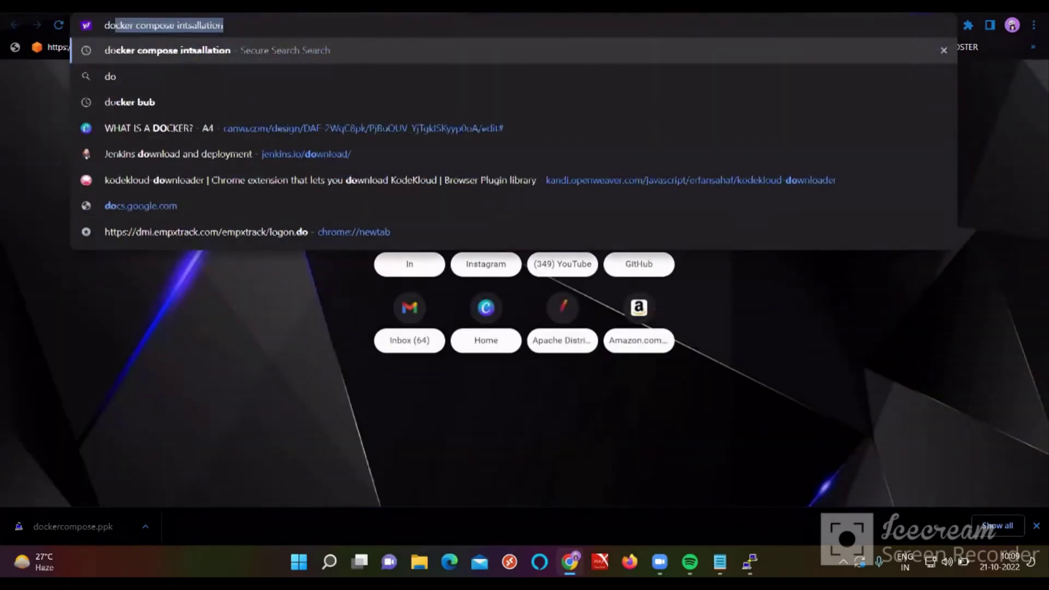
{"action": "type", "text": "cker "}
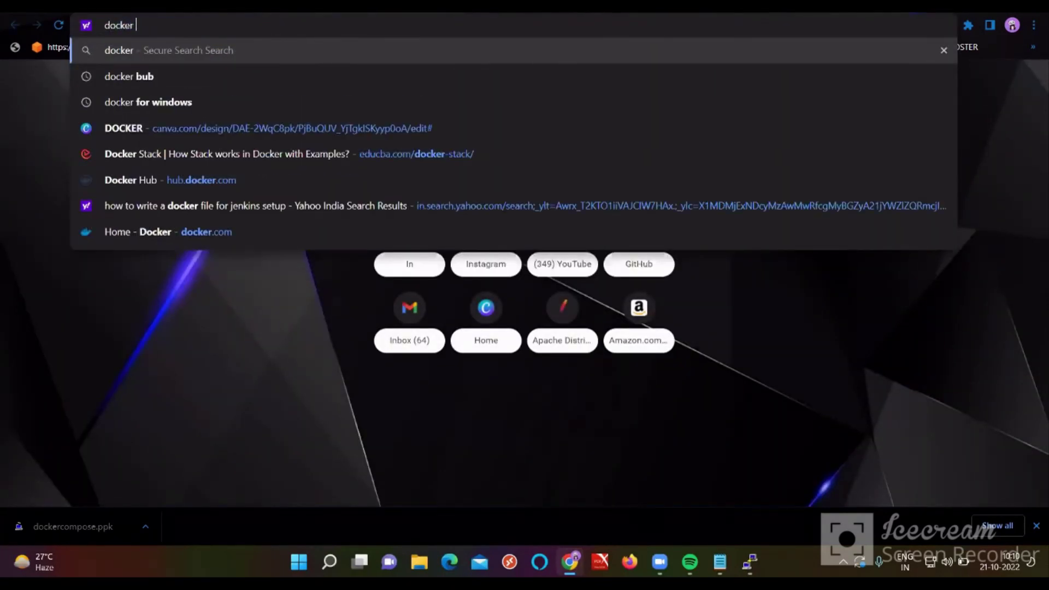
{"action": "type", "text": "hub"}
{"action": "key", "text": "Return"}
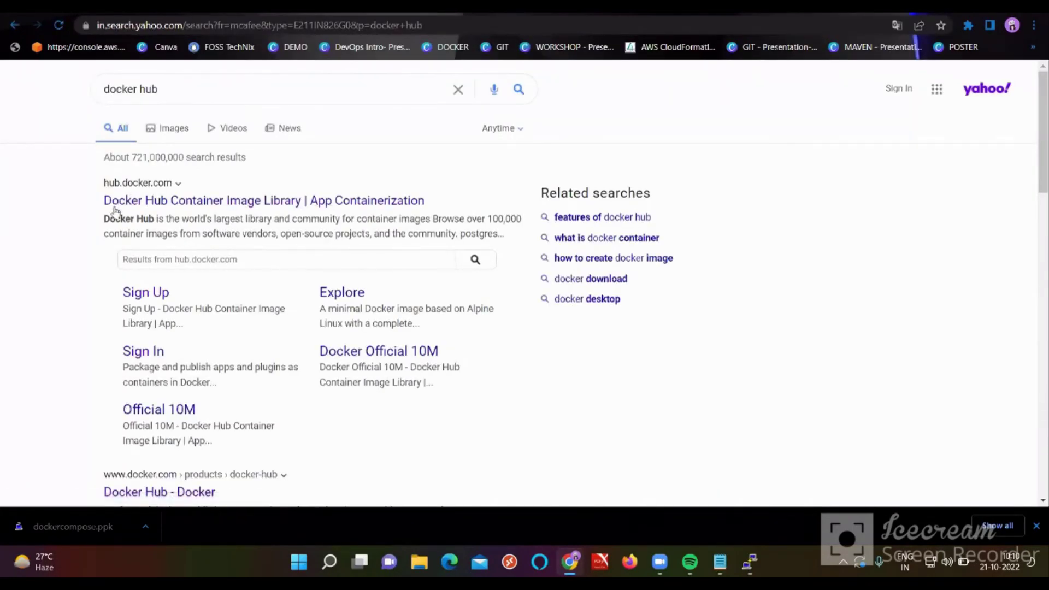
{"action": "scroll", "coordinate": [143, 301], "scroll_direction": "down", "scroll_amount": 3}
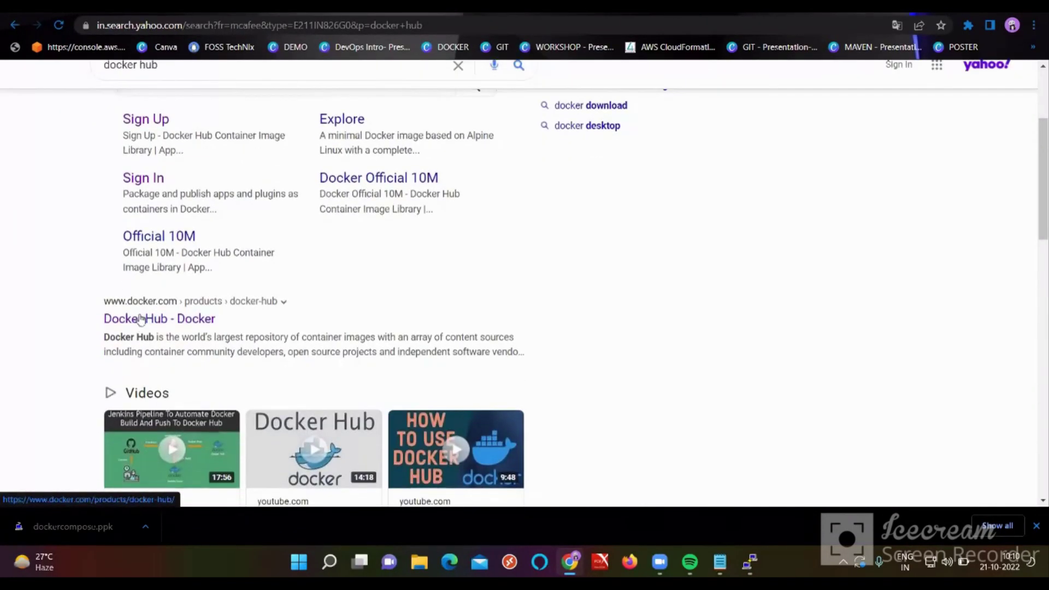
{"action": "left_click", "coordinate": [141, 318]}
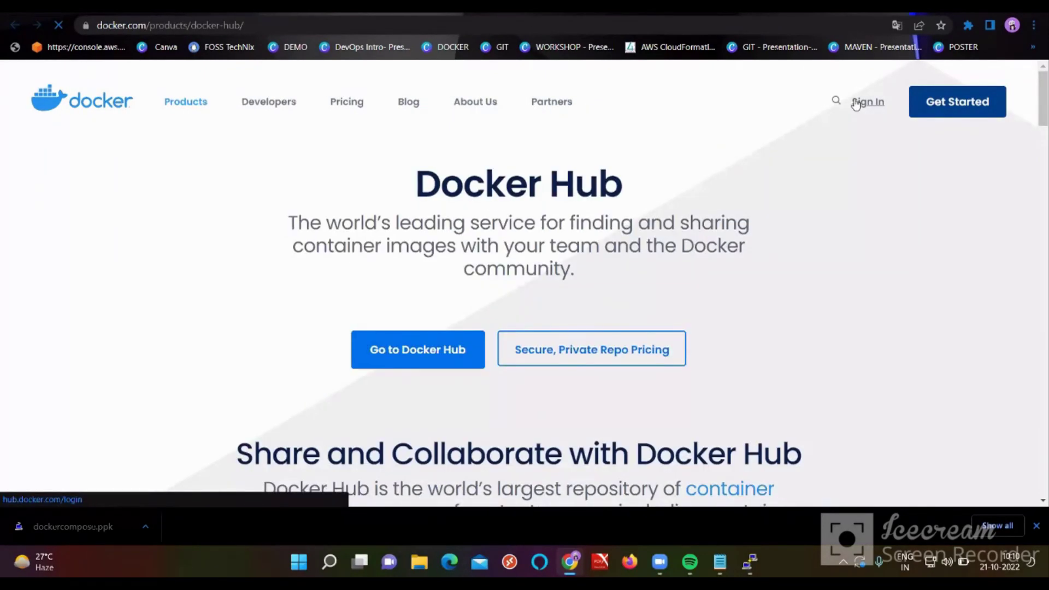
{"action": "left_click", "coordinate": [855, 104]}
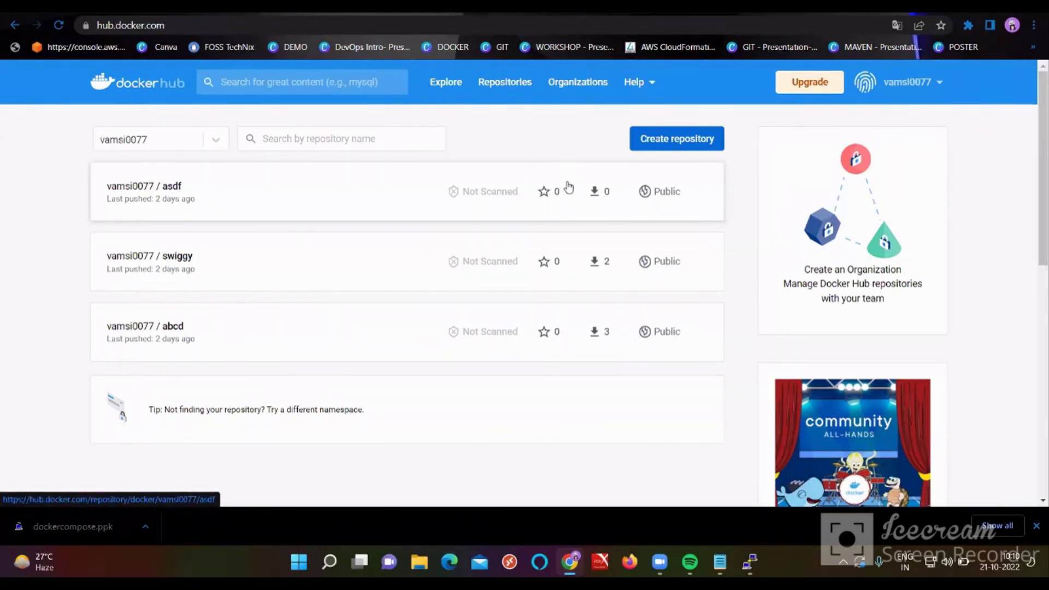
Step: Search Docker Hub for 'jenkins' and open the jenkins/jenkins image page
{"action": "left_click", "coordinate": [321, 71]}
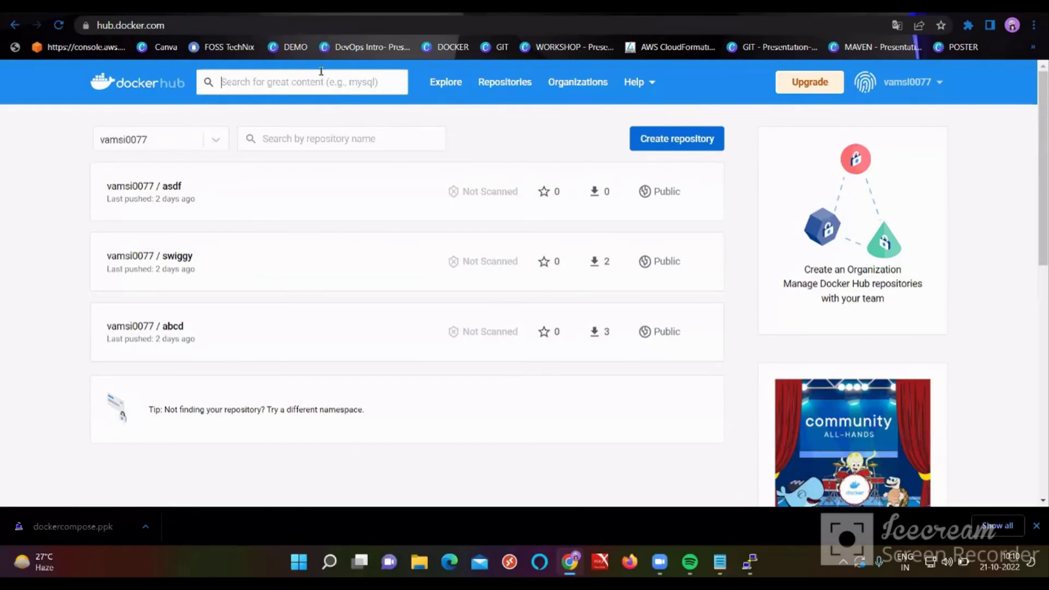
{"action": "type", "text": "jen"}
{"action": "type", "text": "kins"}
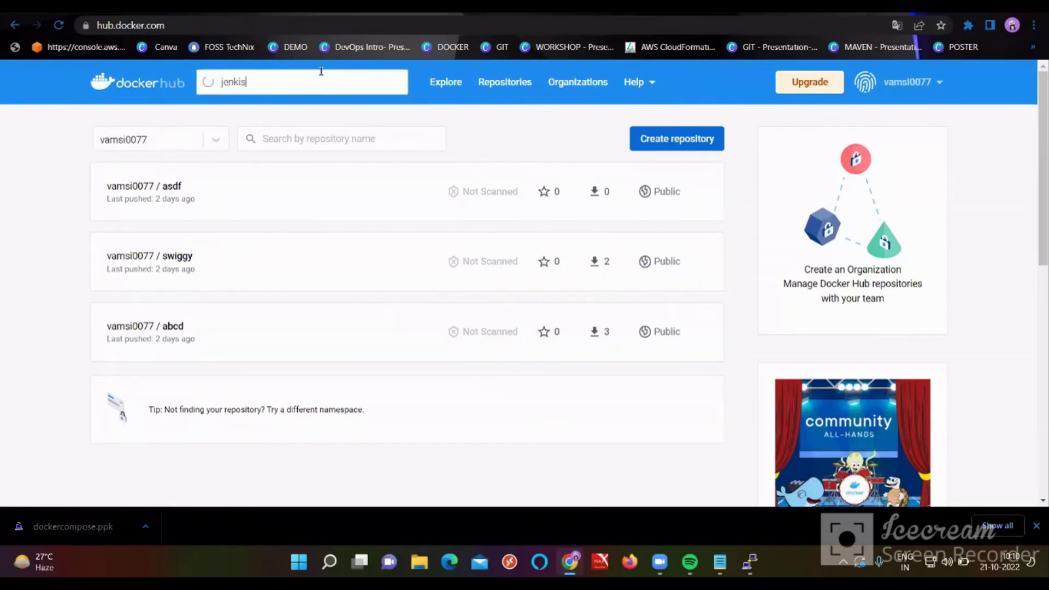
{"action": "key", "text": "BackSpace"}
{"action": "key", "text": "BackSpace"}
{"action": "key", "text": "BackSpace"}
{"action": "type", "text": "ins"}
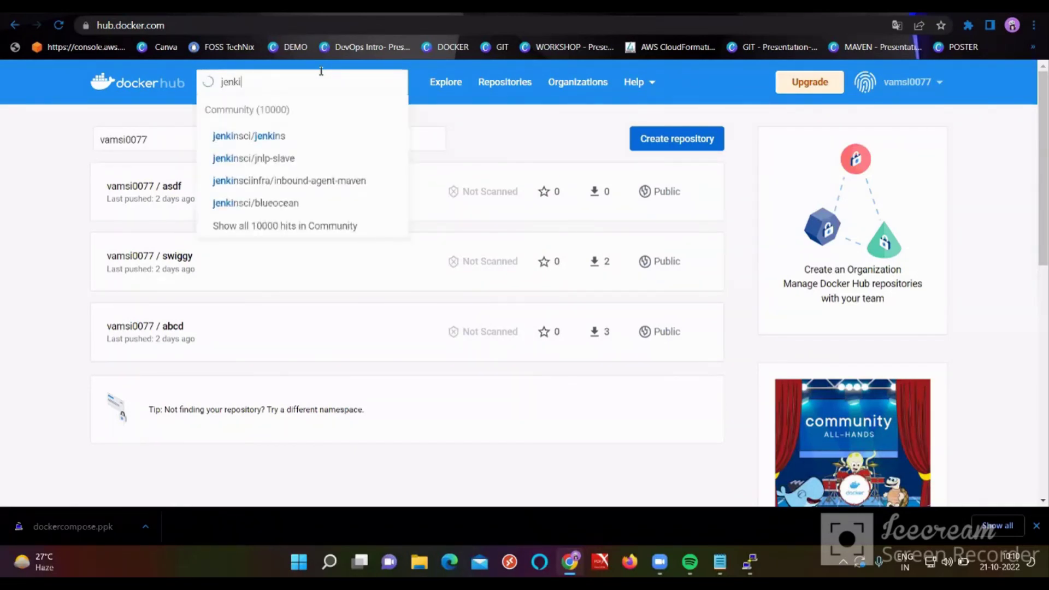
{"action": "key", "text": "Return"}
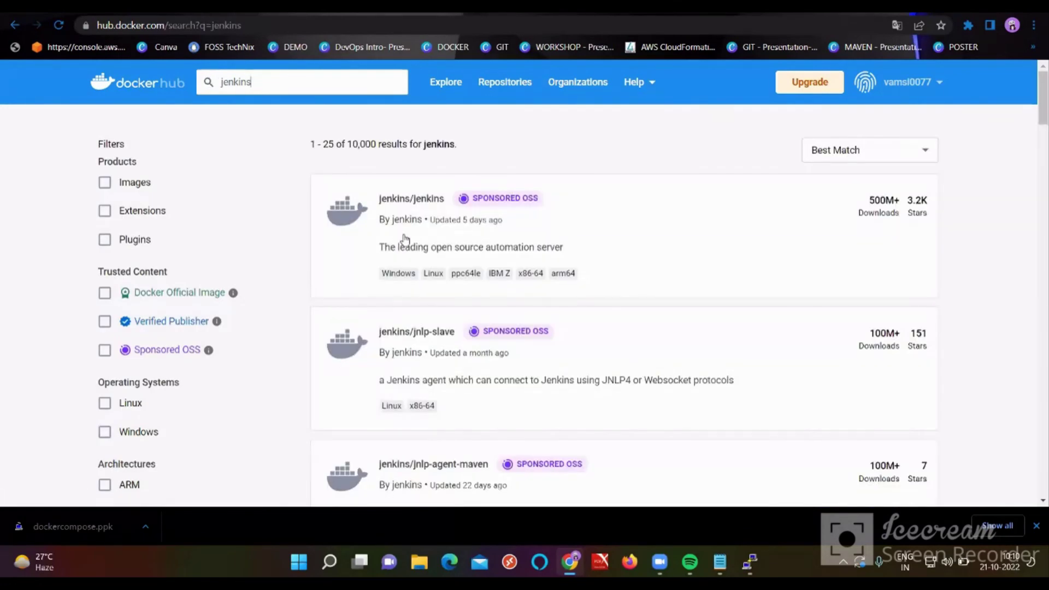
{"action": "scroll", "coordinate": [404, 239], "scroll_direction": "down", "scroll_amount": 3}
{"action": "scroll", "coordinate": [405, 239], "scroll_direction": "up", "scroll_amount": 3}
{"action": "left_click", "coordinate": [415, 200]}
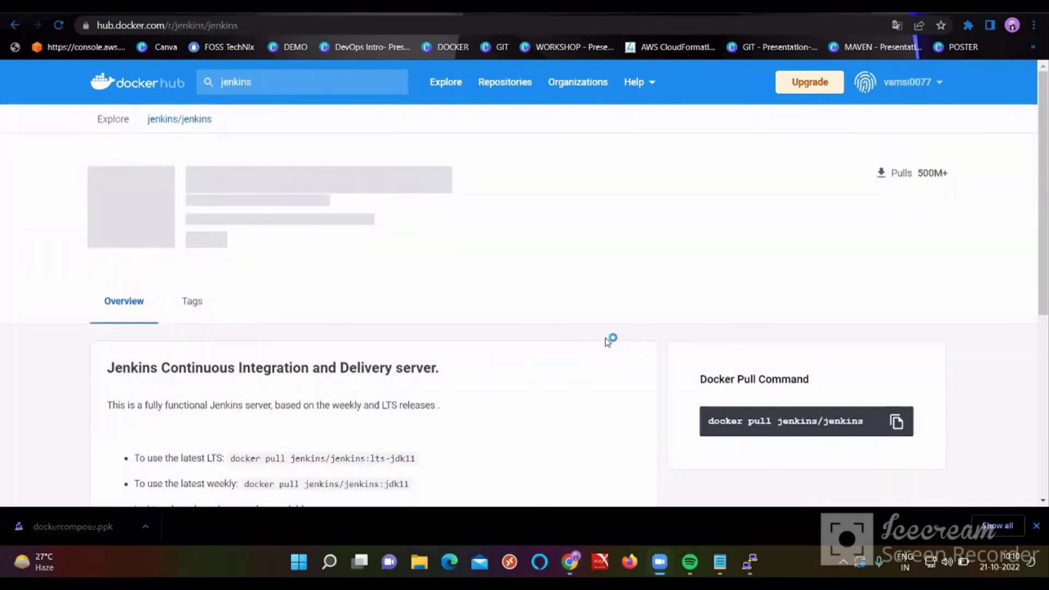
{"action": "scroll", "coordinate": [607, 341], "scroll_direction": "down", "scroll_amount": 3}
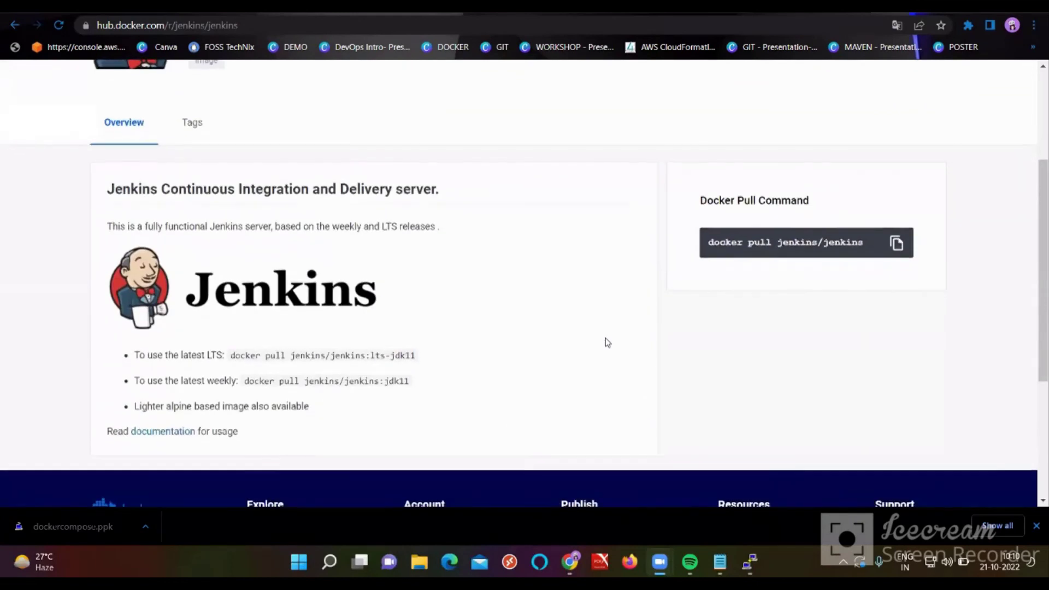
{"action": "scroll", "coordinate": [435, 382], "scroll_direction": "up", "scroll_amount": 3}
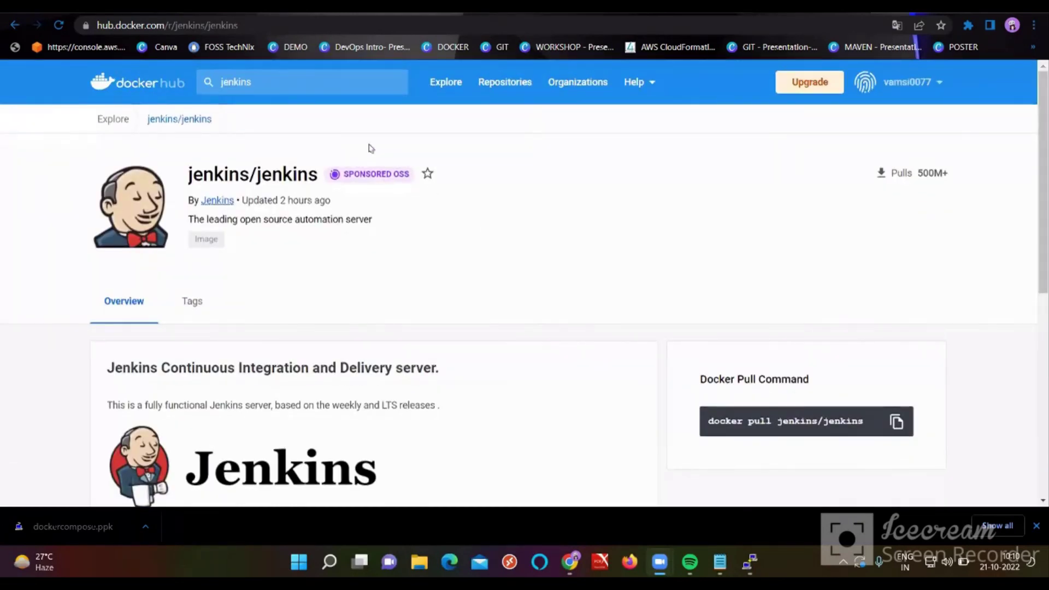
Step: Run docker pull jenkins/jenkins:lts on the EC2 server
{"action": "left_click", "coordinate": [746, 565]}
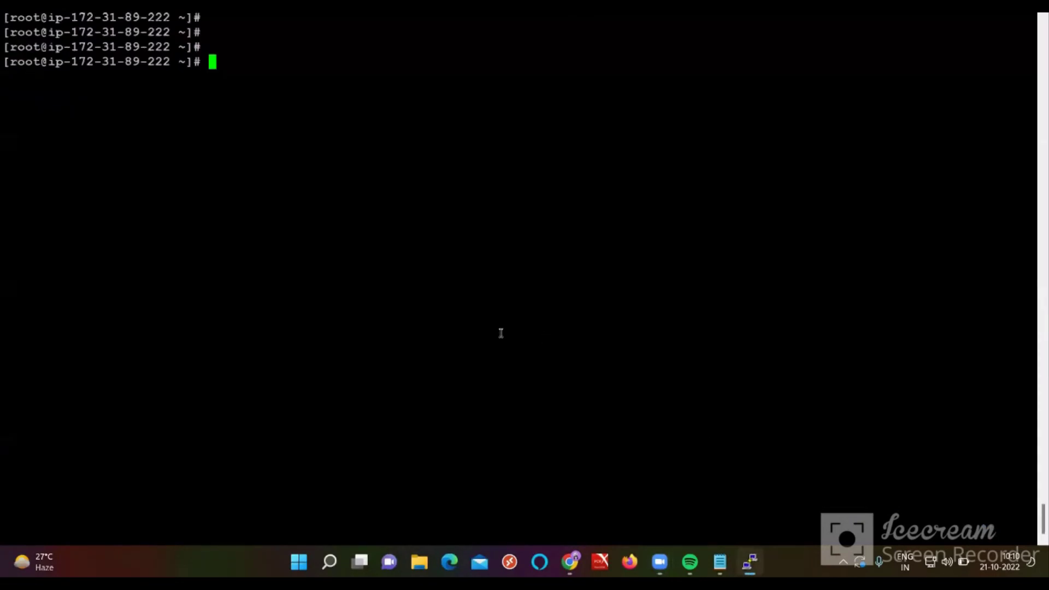
{"action": "type", "text": "docker "}
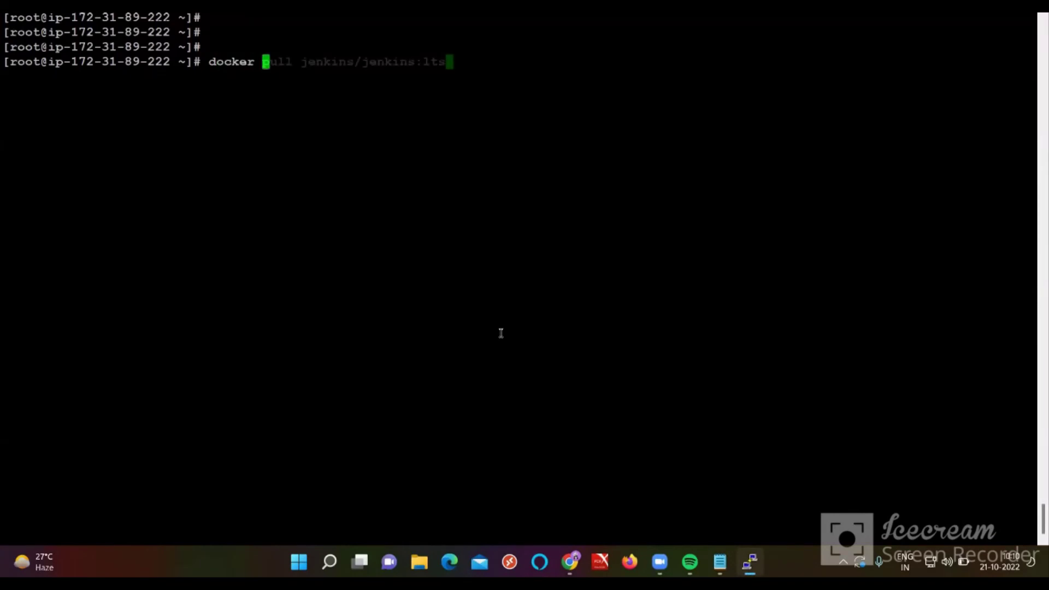
{"action": "type", "text": "pull jenkins/jenkins:lts"}
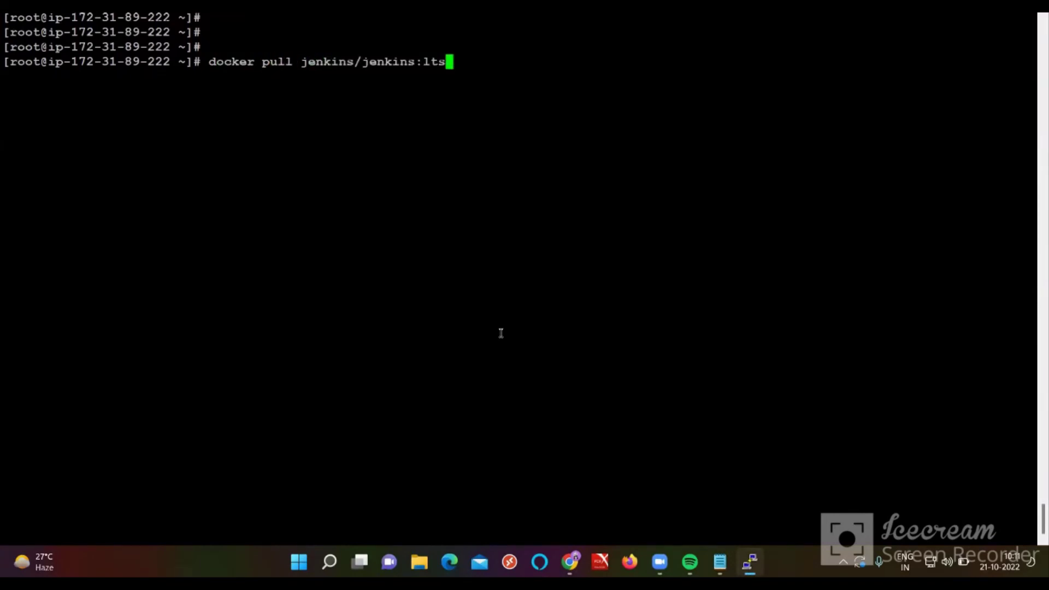
{"action": "key", "text": "Return"}
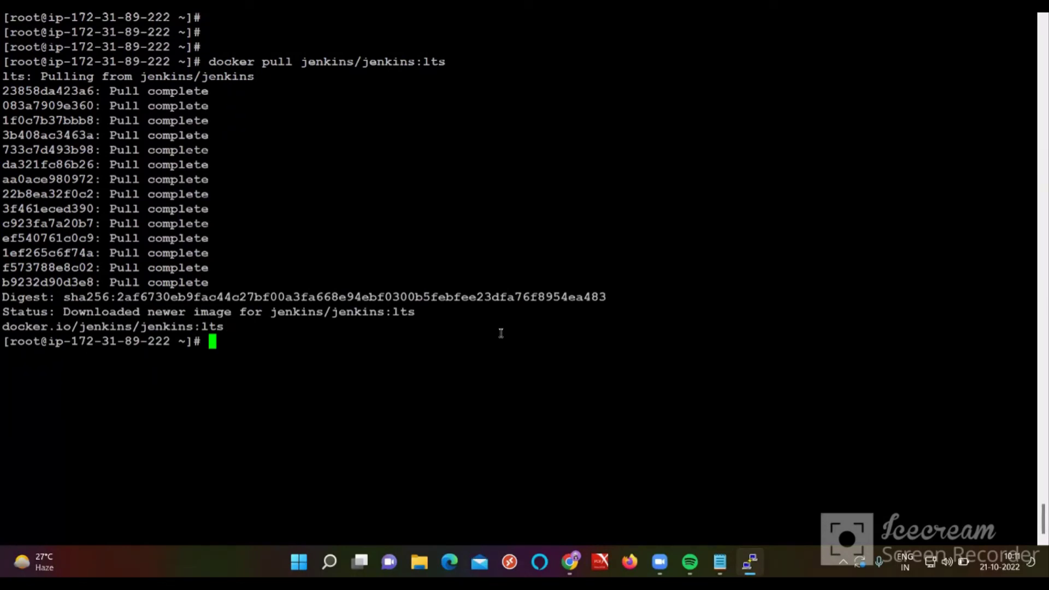
Step: Enter a docker run command for jenkins/jenkins:lts publishing ports 8080 and 50000
{"action": "type", "text": "dockeer run -p "}
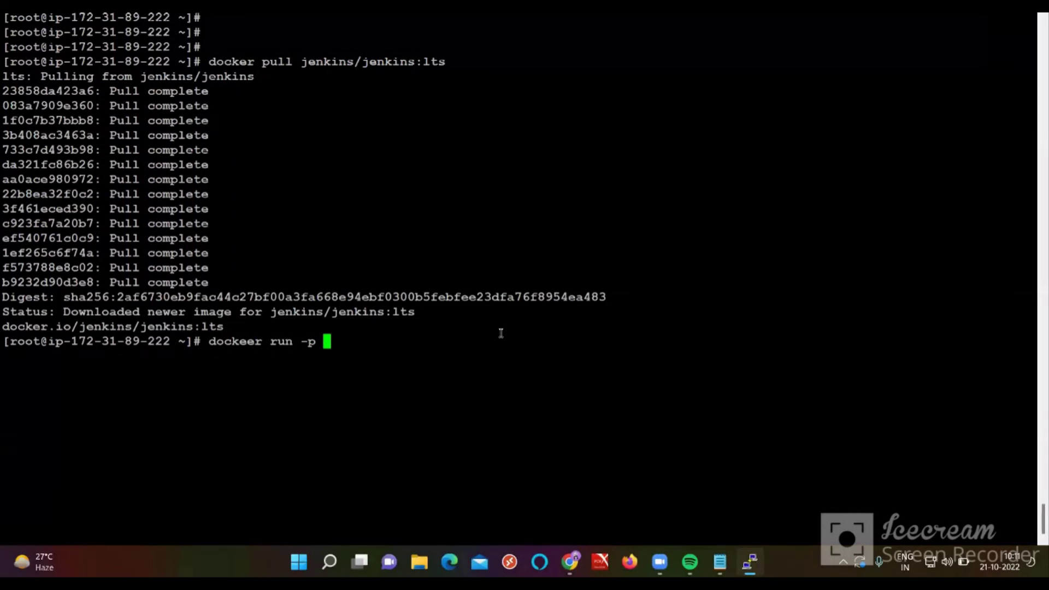
{"action": "type", "text": "8080:8089"}
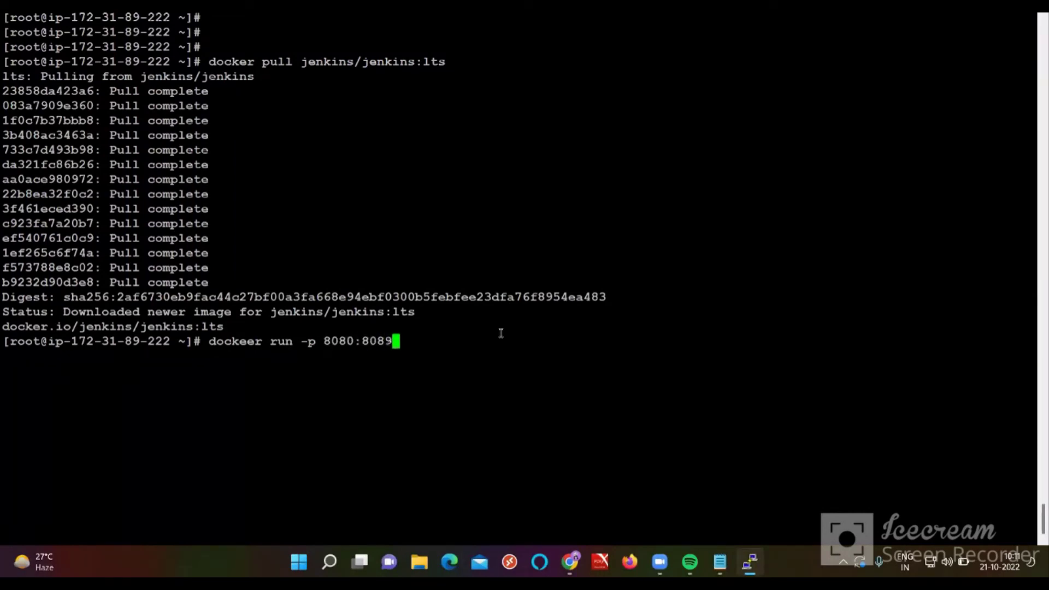
{"action": "key", "text": "BackSpace"}
{"action": "type", "text": "0 -p 500"}
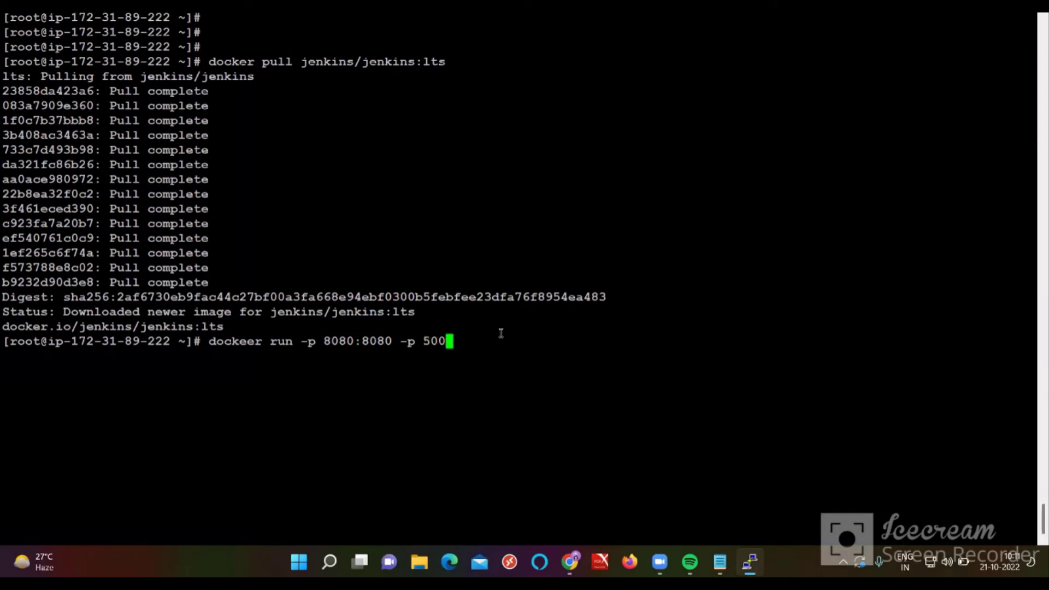
{"action": "type", "text": "00:50000 "}
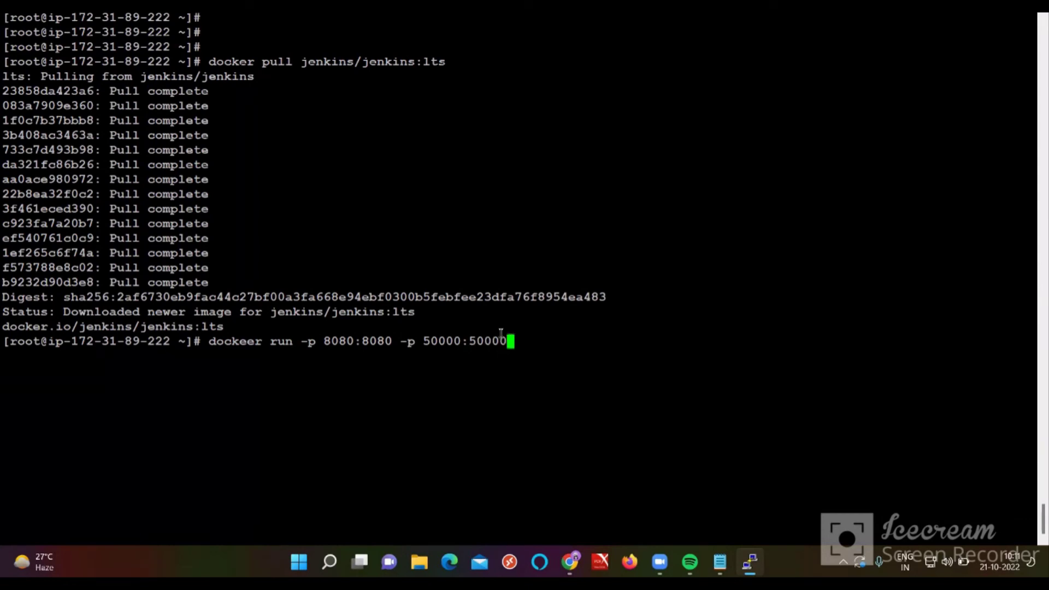
{"action": "type", "text": "jenkins"}
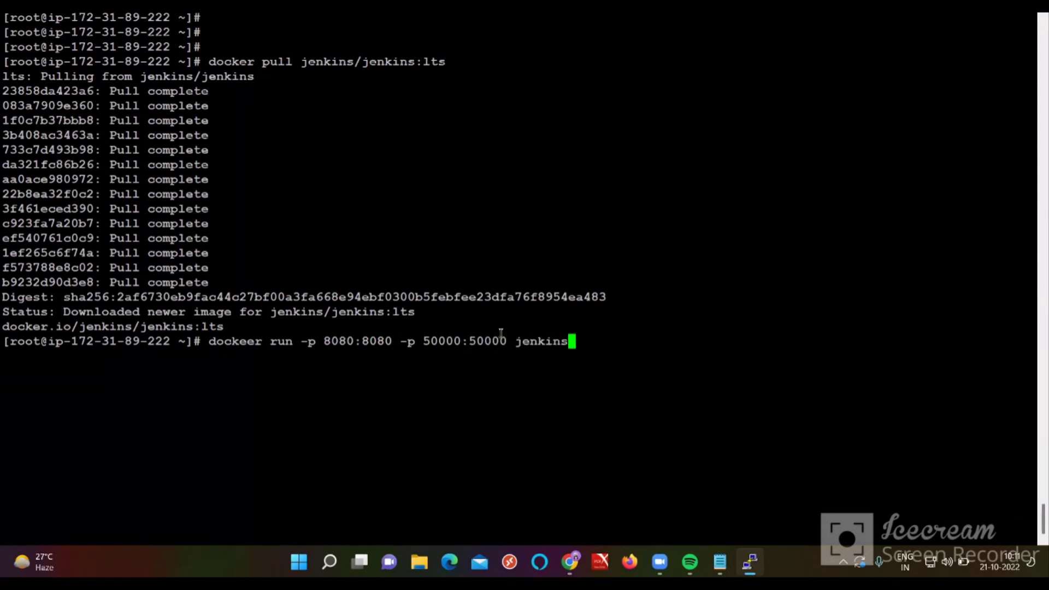
{"action": "type", "text": "/jenkins"}
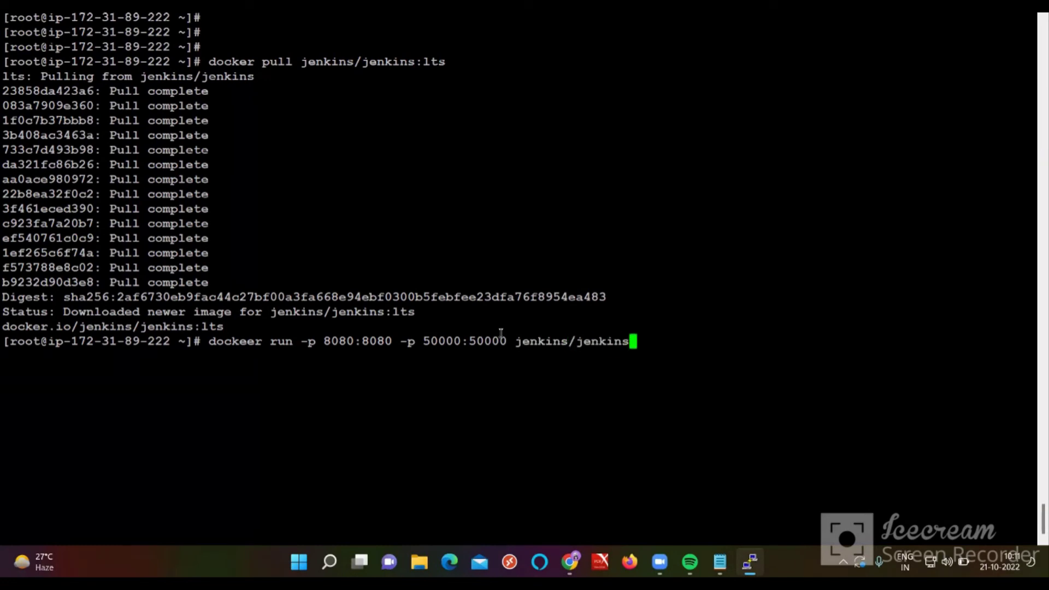
{"action": "type", "text": ":lts"}
{"action": "key", "text": "Return"}
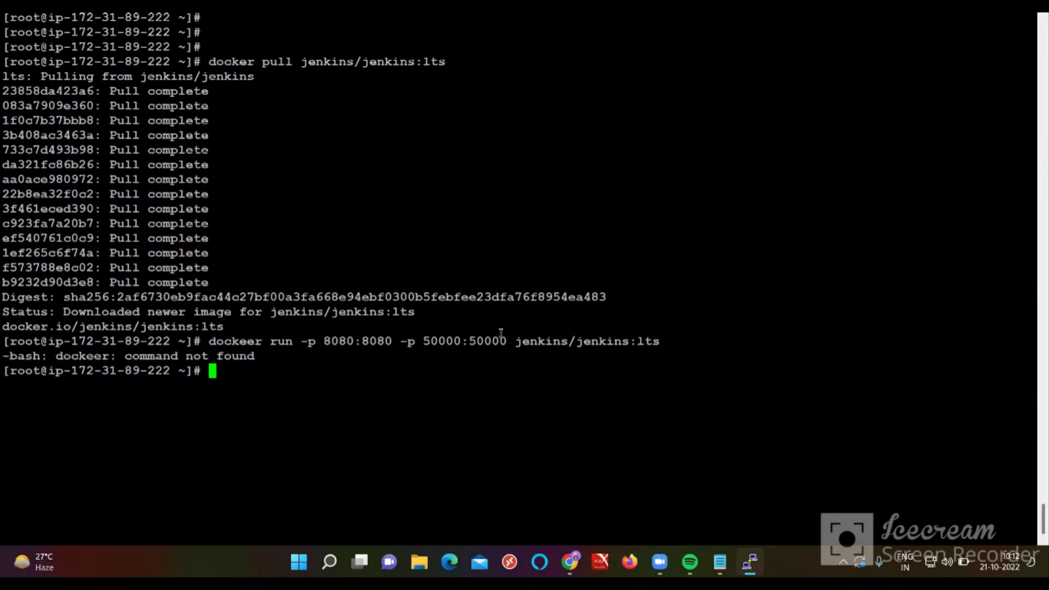
Step: Correct the 'dockeer' typo in the recalled command and start the Jenkins container
{"action": "key", "text": "Up"}
{"action": "key", "text": "Left"}
{"action": "key", "text": "Left"}
{"action": "key", "text": "Left"}
{"action": "key", "text": "Left"}
{"action": "key", "text": "Left"}
{"action": "key", "text": "Left"}
{"action": "key", "text": "Left"}
{"action": "key", "text": "Left"}
{"action": "key", "text": "Left"}
{"action": "key", "text": "Left"}
{"action": "key", "text": "Left"}
{"action": "key", "text": "Left"}
{"action": "key", "text": "Left"}
{"action": "key", "text": "Left"}
{"action": "key", "text": "Left"}
{"action": "key", "text": "Left"}
{"action": "key", "text": "Left"}
{"action": "key", "text": "Left"}
{"action": "key", "text": "Left"}
{"action": "key", "text": "Left"}
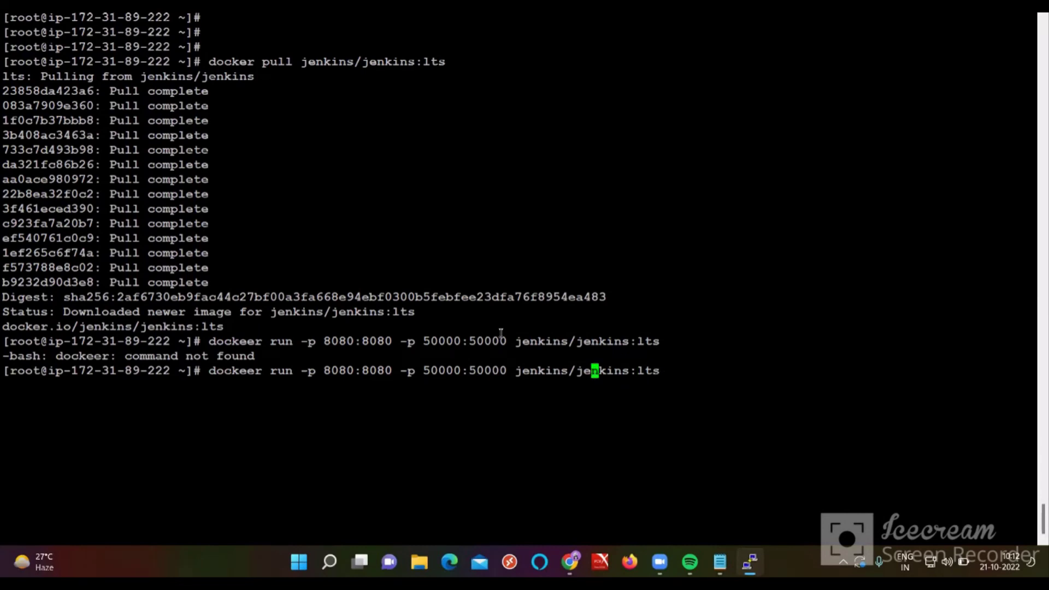
{"action": "key", "text": "Left"}
{"action": "key", "text": "Left"}
{"action": "key", "text": "Left"}
{"action": "key", "text": "Left"}
{"action": "key", "text": "Left"}
{"action": "key", "text": "Left"}
{"action": "key", "text": "Left"}
{"action": "key", "text": "Left"}
{"action": "key", "text": "Left"}
{"action": "key", "text": "Left"}
{"action": "key", "text": "Left"}
{"action": "key", "text": "Left"}
{"action": "key", "text": "Left"}
{"action": "key", "text": "Left"}
{"action": "key", "text": "Left"}
{"action": "key", "text": "Left"}
{"action": "key", "text": "Left"}
{"action": "key", "text": "Left"}
{"action": "key", "text": "Left"}
{"action": "key", "text": "BackSpace"}
{"action": "key", "text": "Return"}
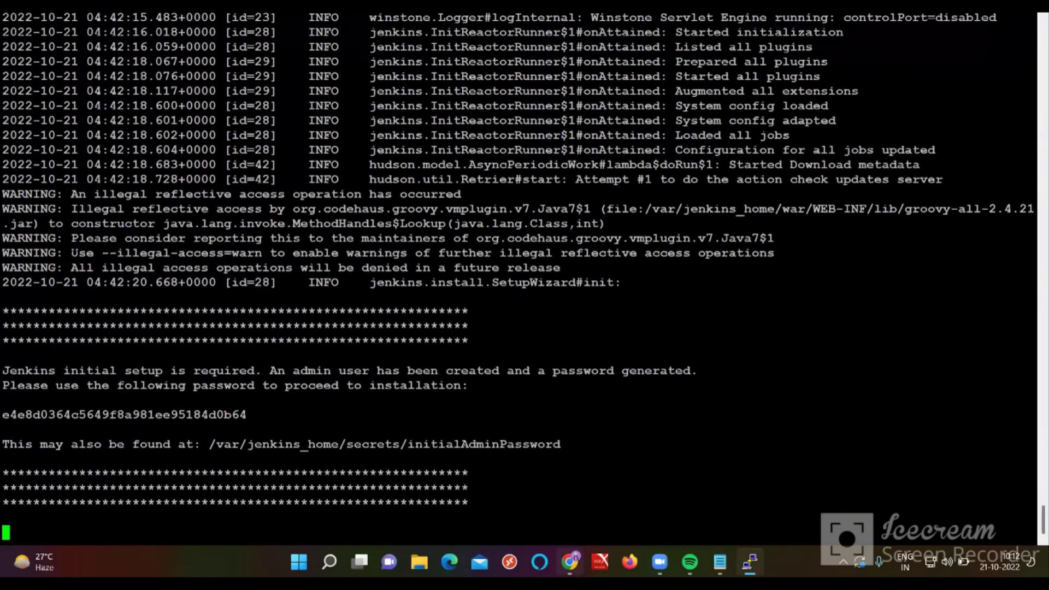
{"action": "left_click", "coordinate": [570, 562]}
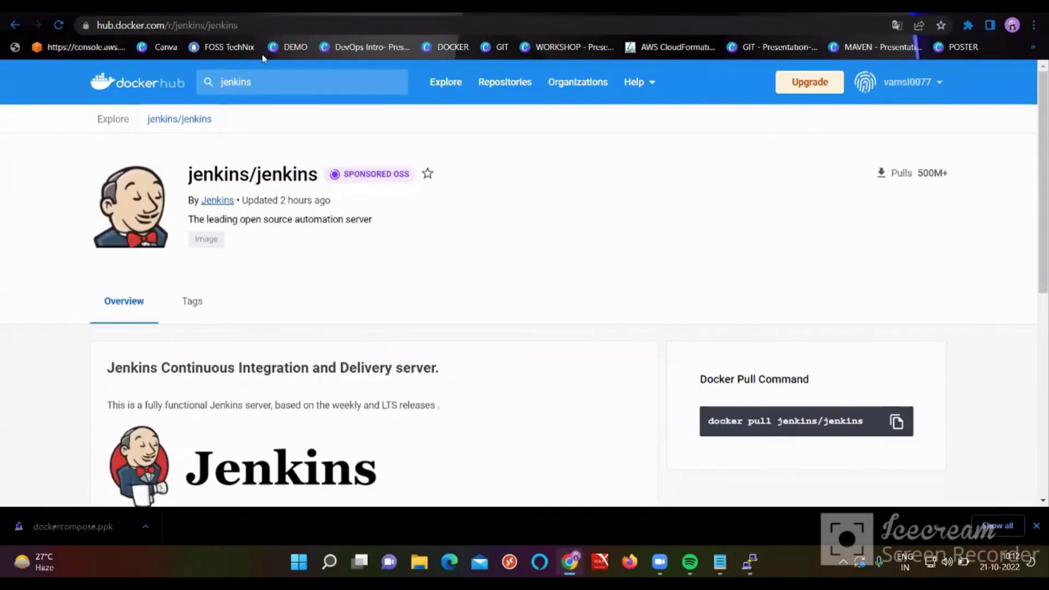
Step: Load the instance's public IP on port 8080 in a new tab, then view the Jenkins log
{"action": "key", "text": "ctrl+Tab"}
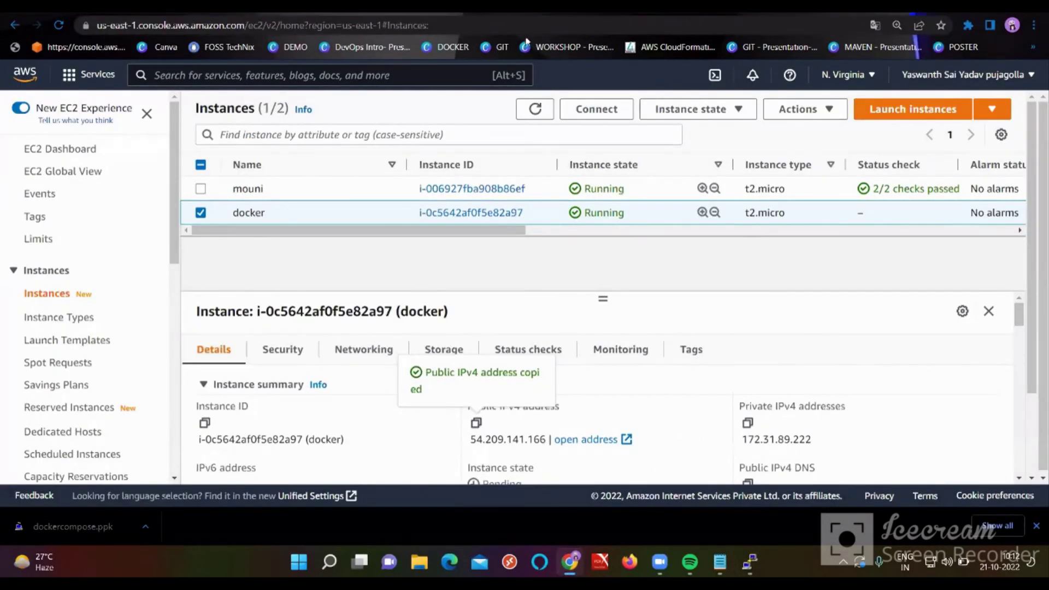
{"action": "key", "text": "ctrl+Tab"}
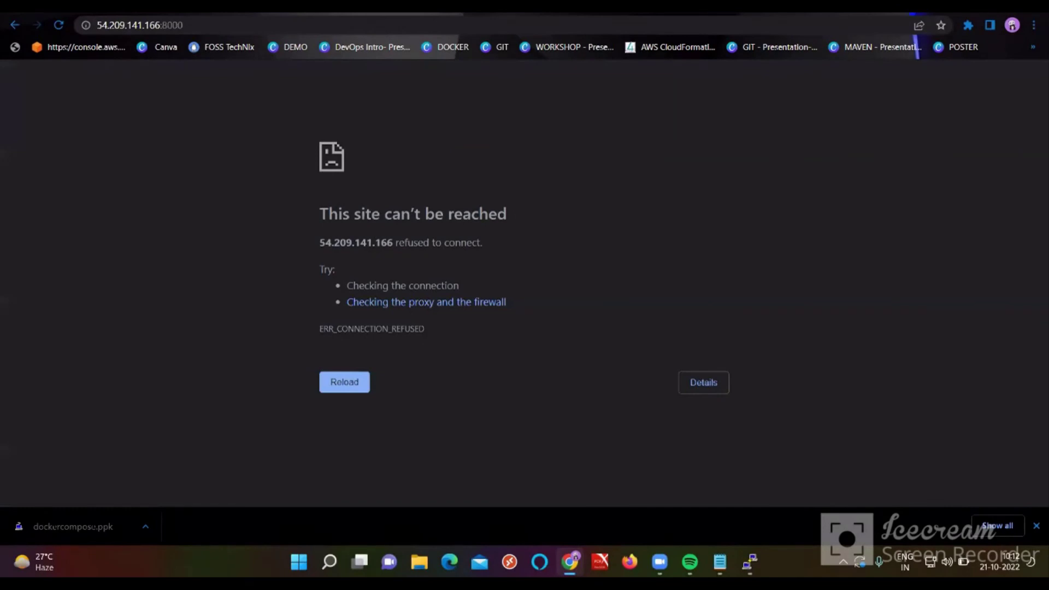
{"action": "key", "text": "ctrl+Tab"}
{"action": "key", "text": "ctrl+Tab"}
{"action": "key", "text": "ctrl+Tab"}
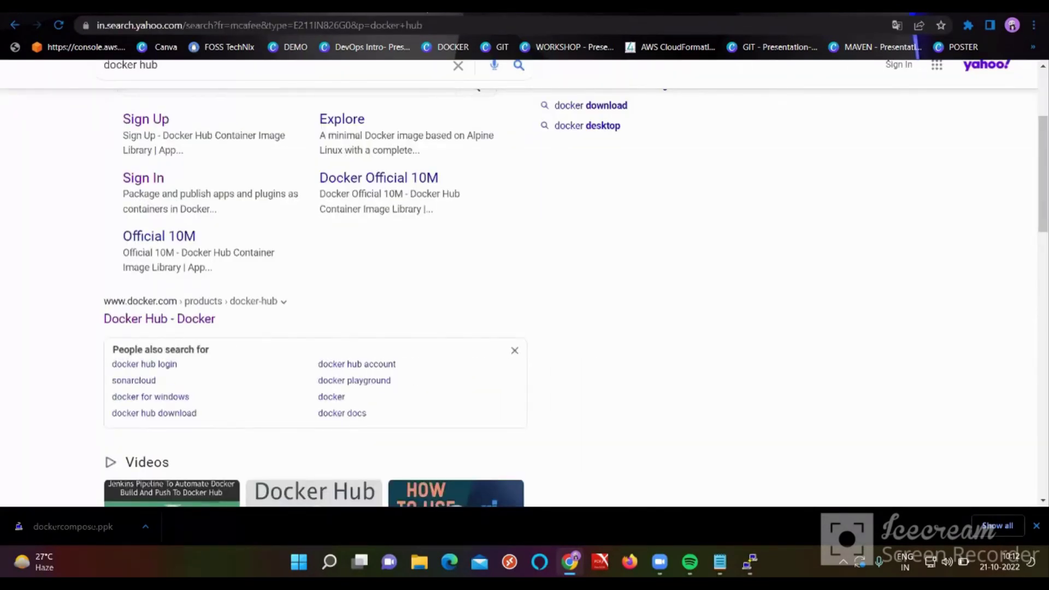
{"action": "key", "text": "ctrl+Tab"}
{"action": "key", "text": "ctrl+Tab"}
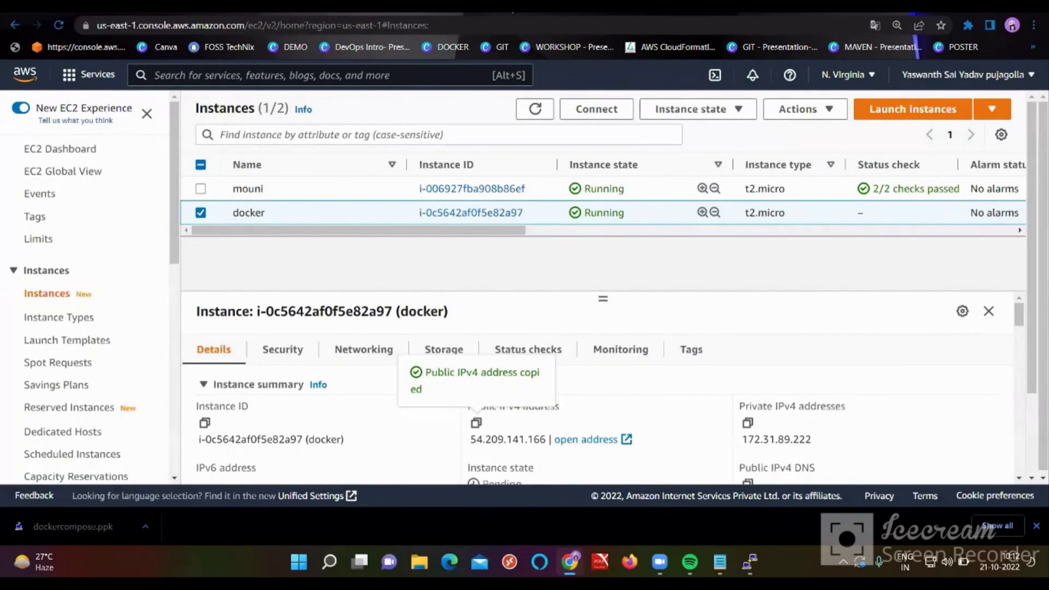
{"action": "key", "text": "ctrl+t"}
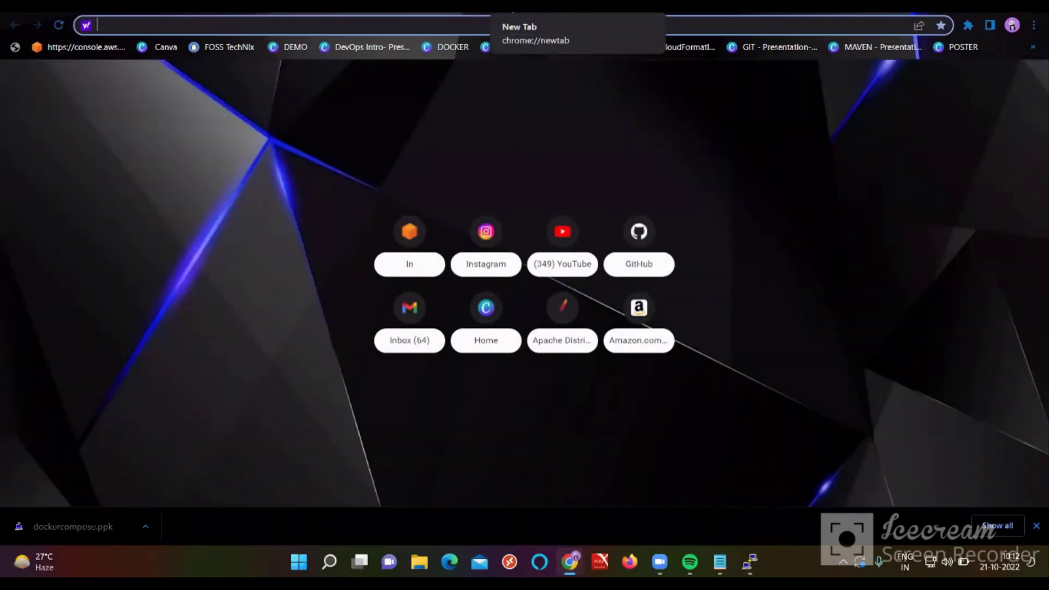
{"action": "type", "text": "54.209.141.166"}
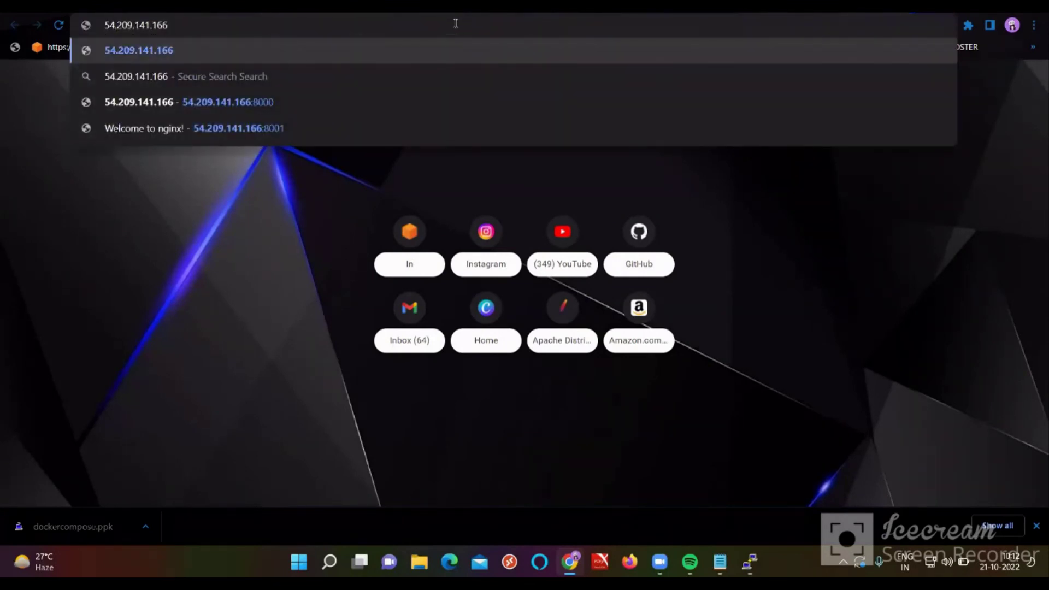
{"action": "type", "text": ":8080"}
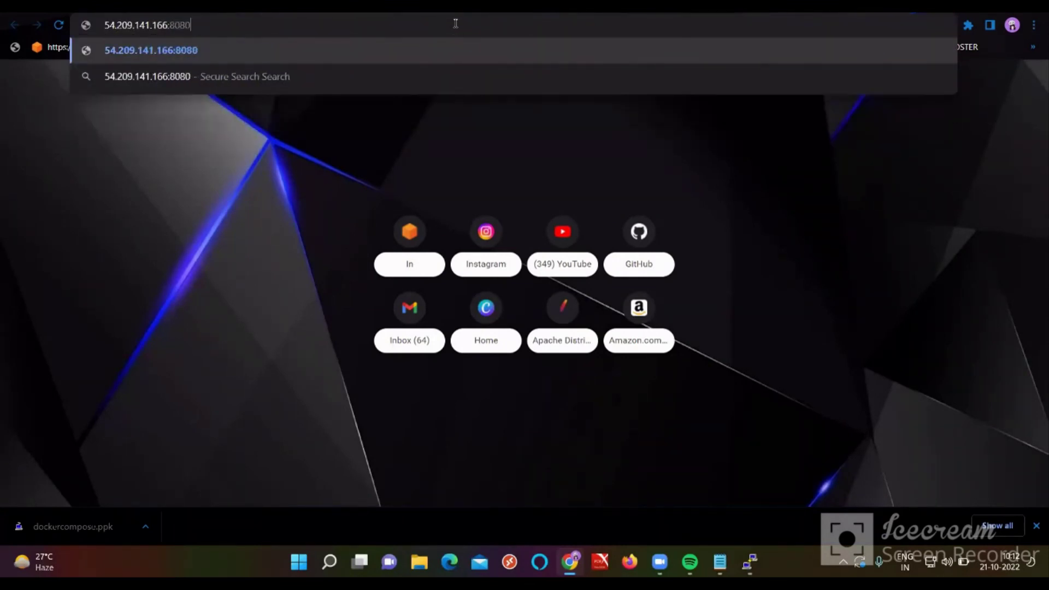
{"action": "key", "text": "Return"}
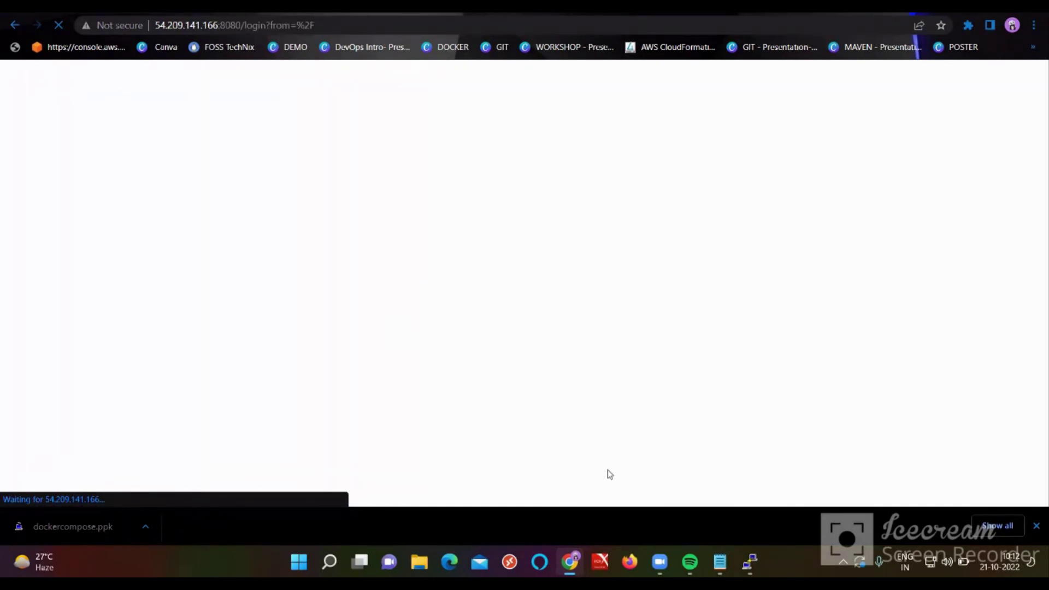
{"action": "left_click", "coordinate": [756, 567]}
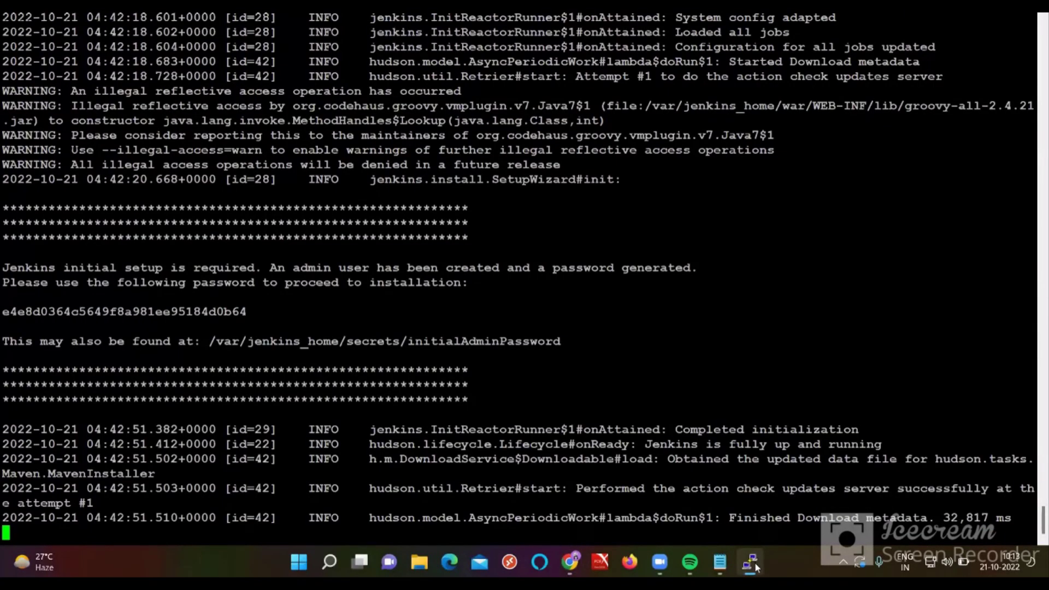
Step: Copy the initial admin password from the Jenkins log and submit it on Unlock Jenkins
{"action": "double_click", "coordinate": [191, 312]}
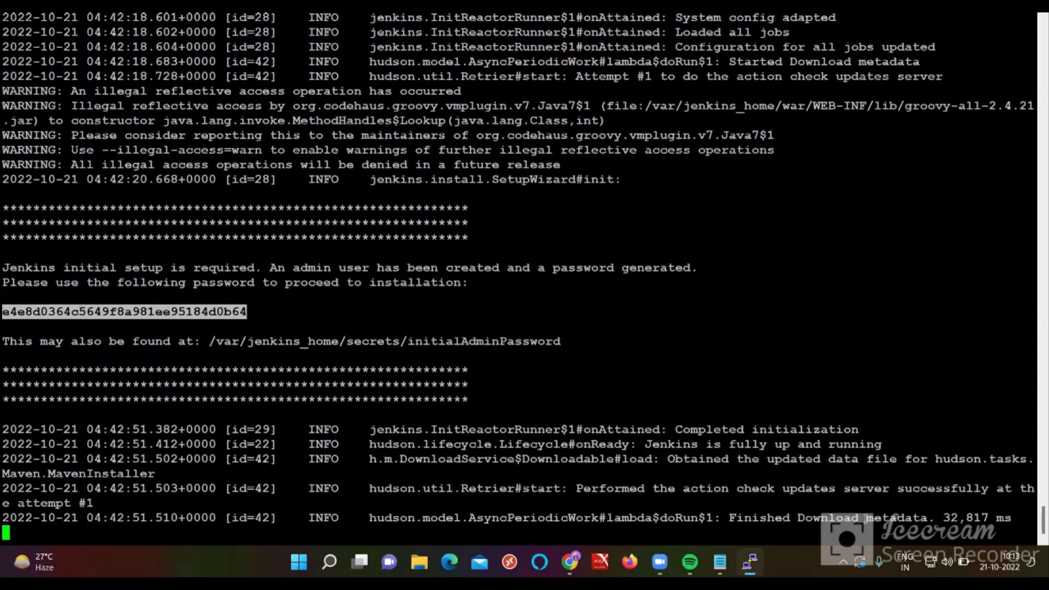
{"action": "left_click", "coordinate": [570, 561]}
{"action": "left_click", "coordinate": [299, 334]}
{"action": "key", "text": "ctrl+v"}
{"action": "left_click", "coordinate": [838, 474]}
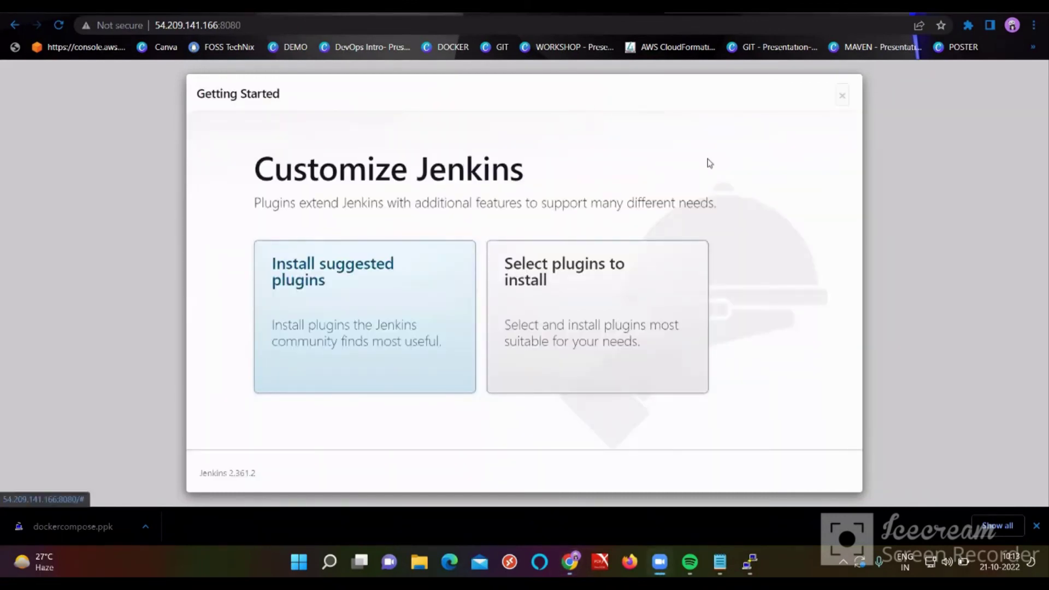
Step: Choose 'Install suggested plugins' and follow the install progress in the log and browser
{"action": "left_click", "coordinate": [275, 324]}
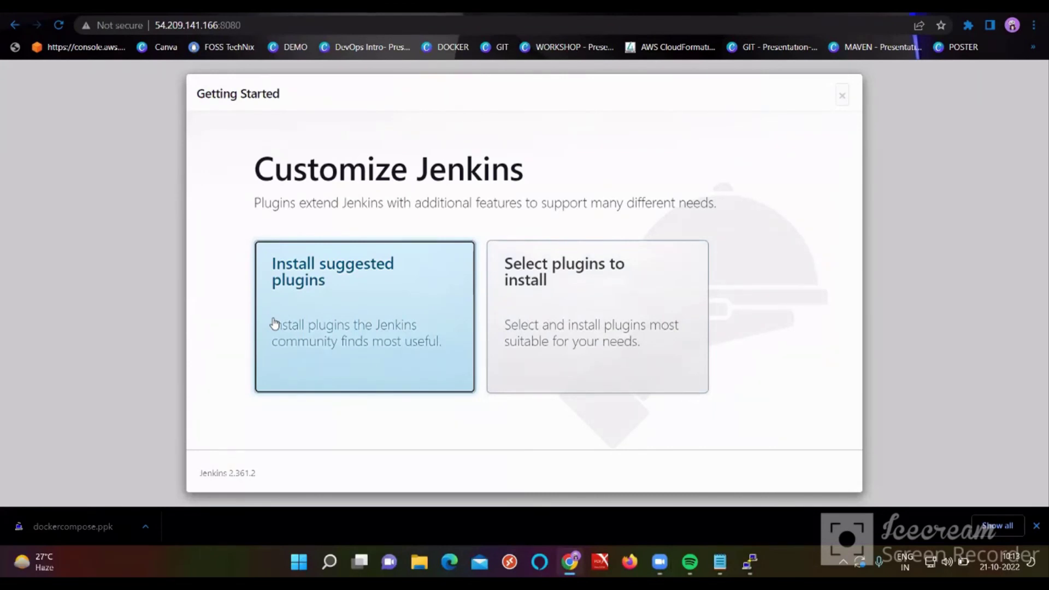
{"action": "left_click", "coordinate": [328, 327]}
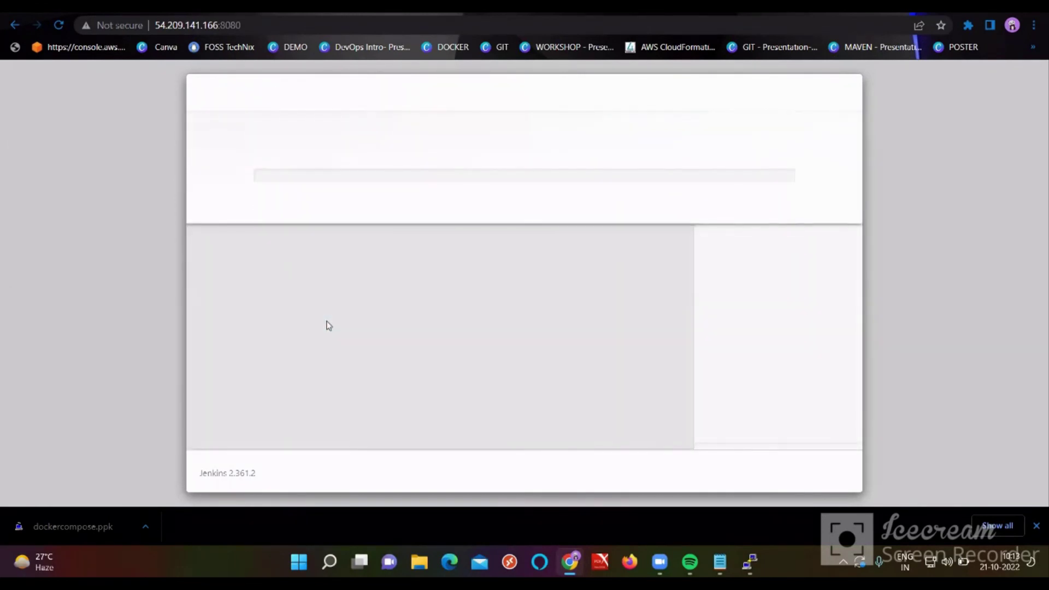
{"action": "left_click", "coordinate": [750, 563]}
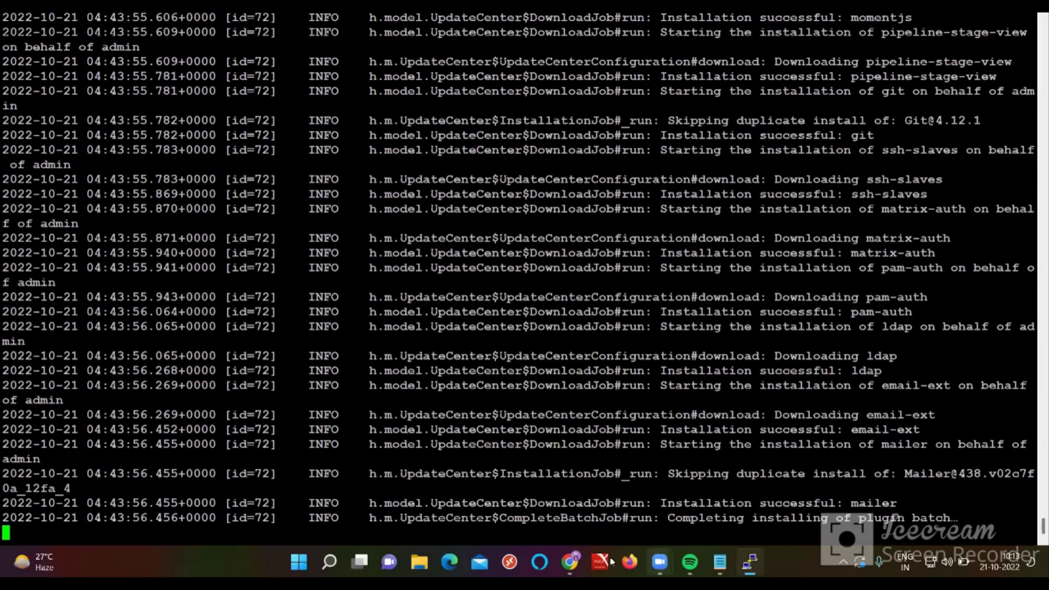
{"action": "left_click", "coordinate": [570, 561]}
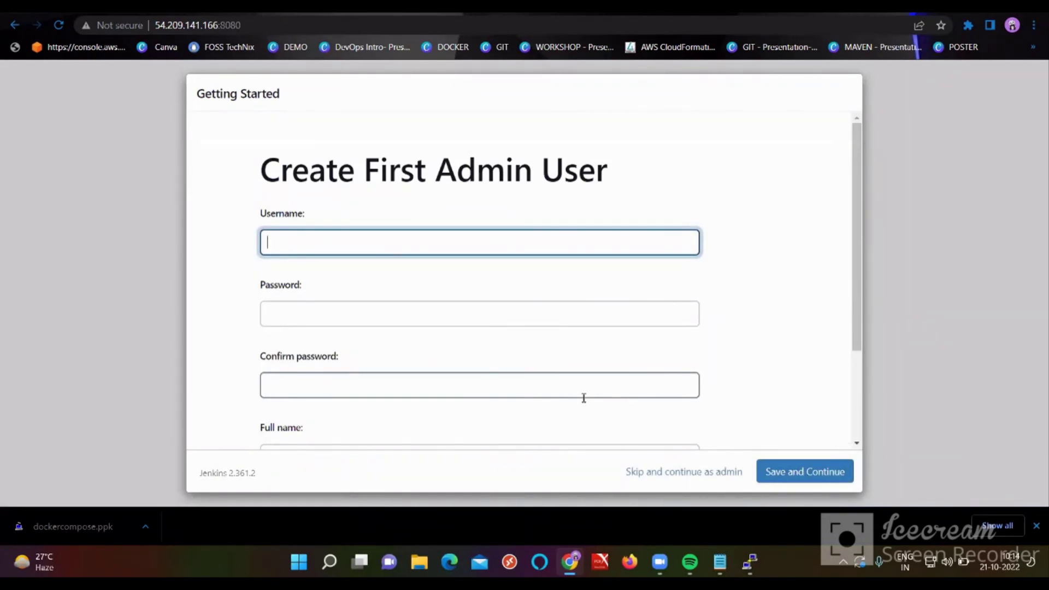
Step: Enter the admin username, then type and confirm the account password
{"action": "type", "text": "raham"}
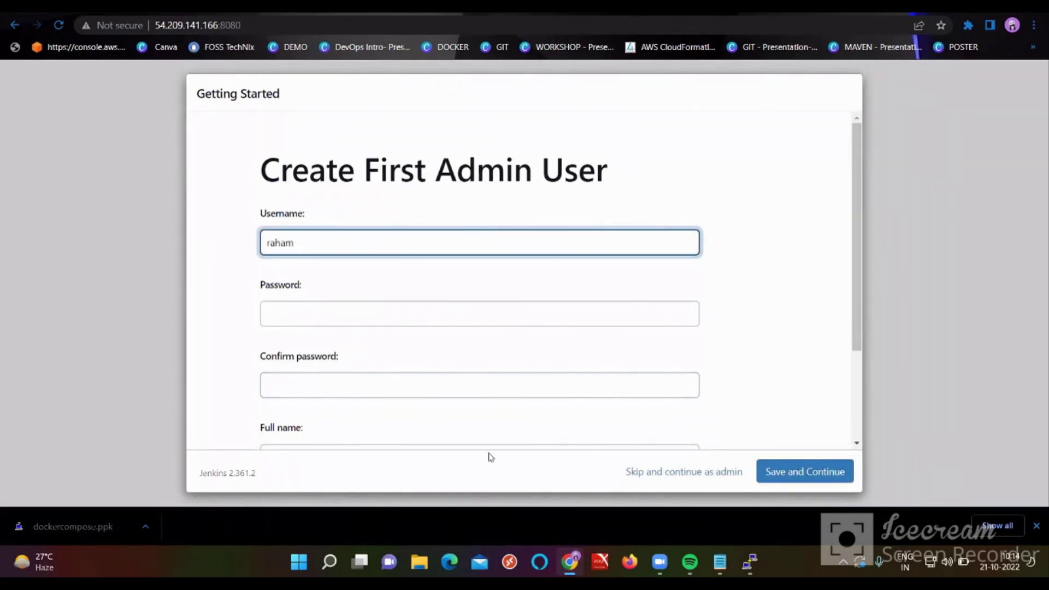
{"action": "left_click", "coordinate": [403, 315]}
{"action": "left_click", "coordinate": [347, 382]}
Step: Fill in the admin's full name
{"action": "scroll", "coordinate": [342, 372], "scroll_direction": "down", "scroll_amount": 2}
{"action": "left_click", "coordinate": [325, 343]}
{"action": "type", "text": "rahamshaik"}
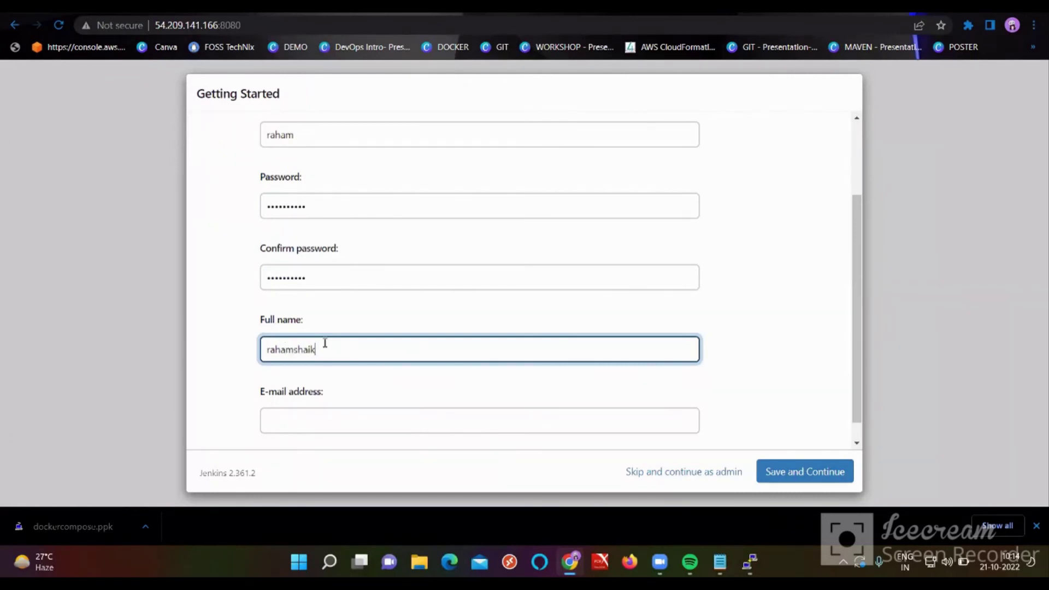
Step: Enter the admin's e-mail address, save the user, and accept the proposed Jenkins URL
{"action": "scroll", "coordinate": [325, 343], "scroll_direction": "down", "scroll_amount": 1}
{"action": "double_click", "coordinate": [316, 327]}
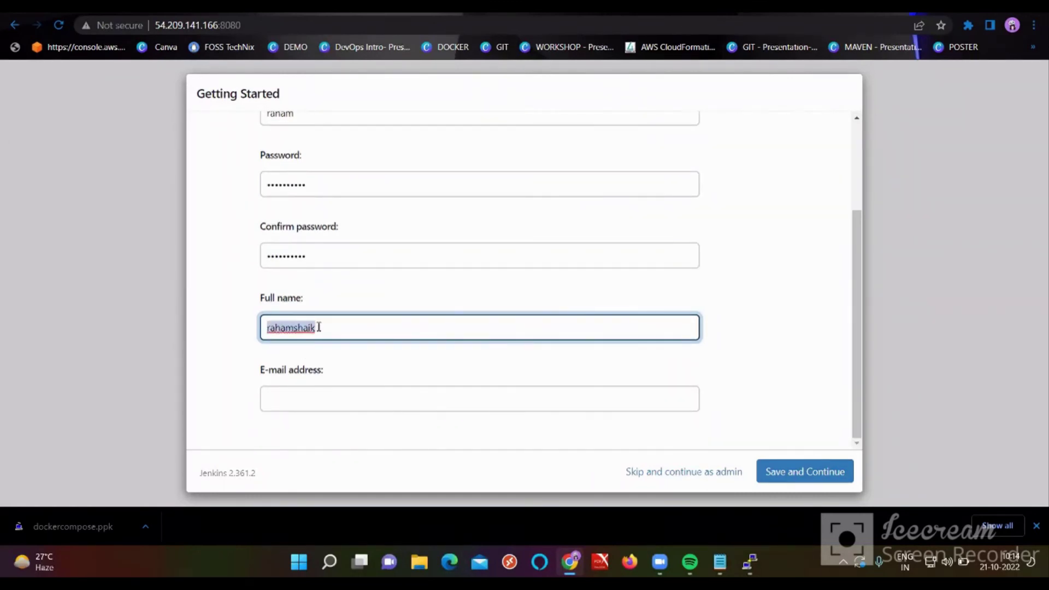
{"action": "key", "text": "ctrl+c"}
{"action": "left_click", "coordinate": [295, 399]}
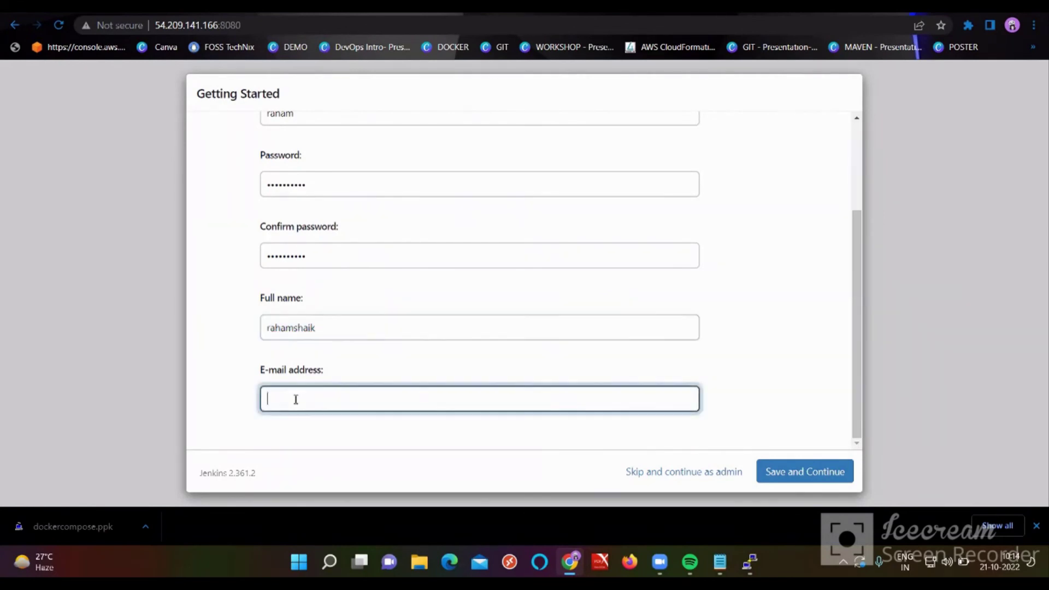
{"action": "key", "text": "ctrl+v"}
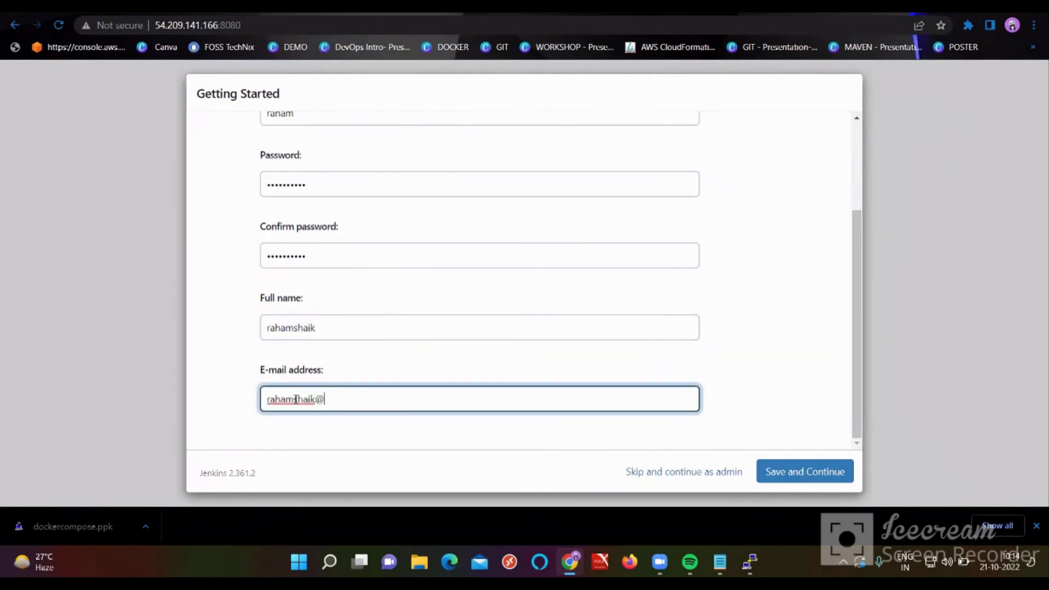
{"action": "type", "text": "@gmail,com"}
{"action": "left_click", "coordinate": [351, 400]}
{"action": "left_click", "coordinate": [834, 473]}
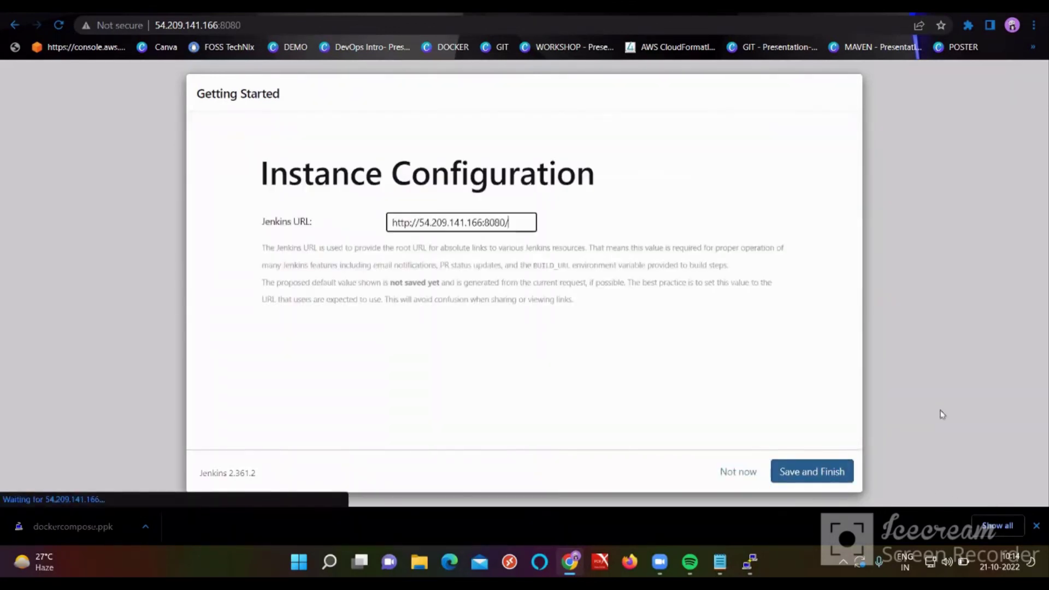
{"action": "left_click", "coordinate": [829, 468]}
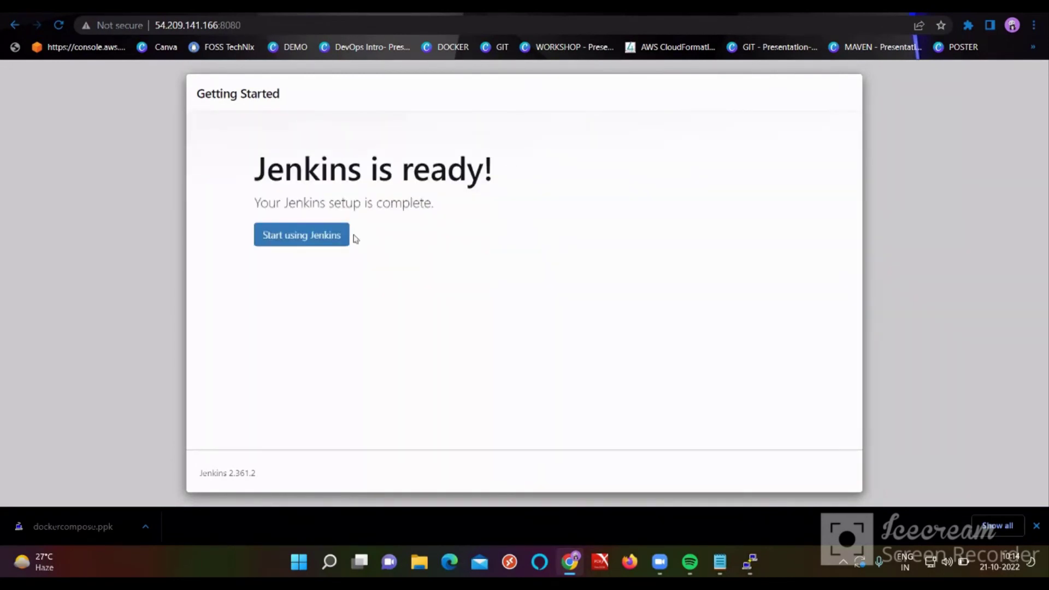
Step: Choose 'Start using Jenkins' to reach the dashboard
{"action": "left_click", "coordinate": [329, 237]}
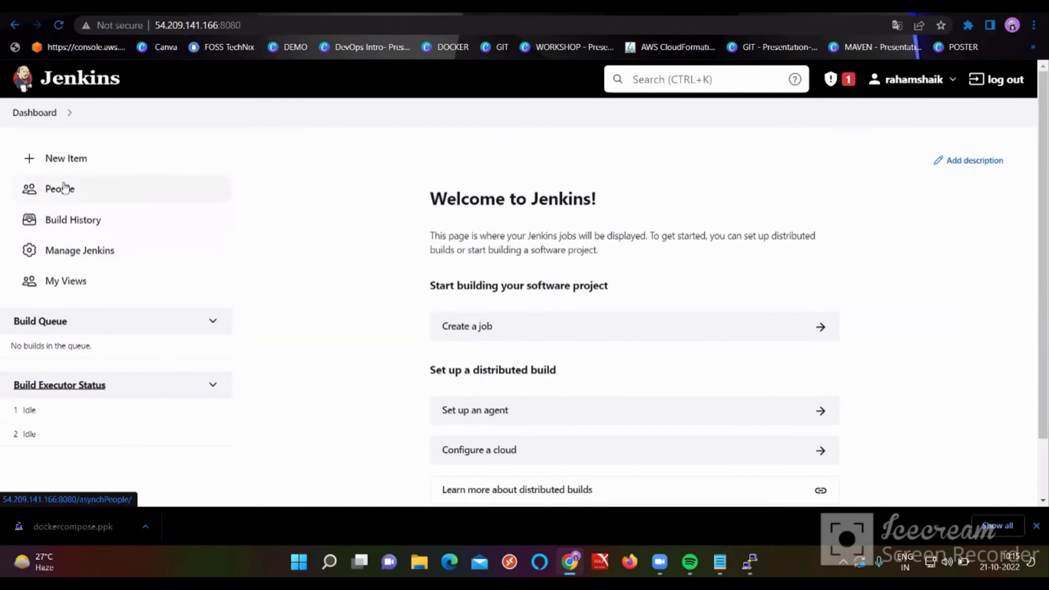
Step: Search the available plugins in Manage Jenkins > Manage Plugins for 'docker'
{"action": "left_click", "coordinate": [91, 267]}
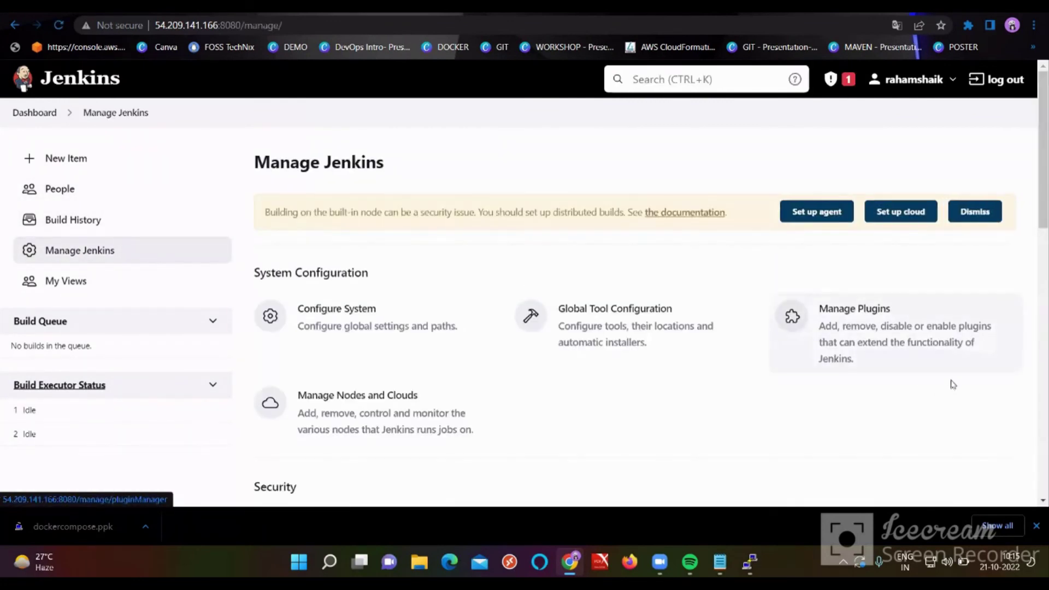
{"action": "left_click", "coordinate": [830, 328]}
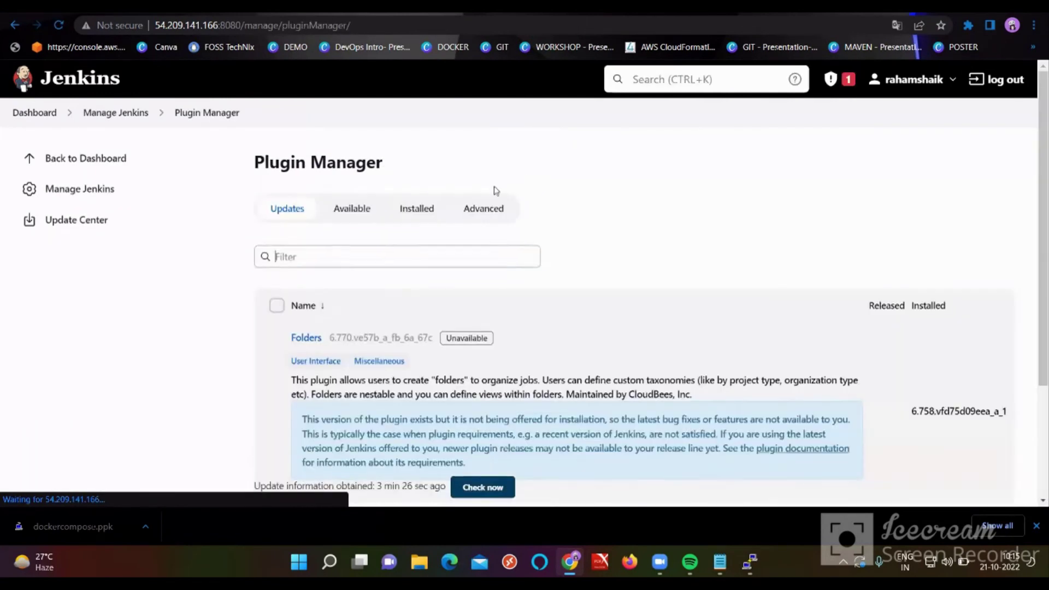
{"action": "left_click", "coordinate": [354, 209]}
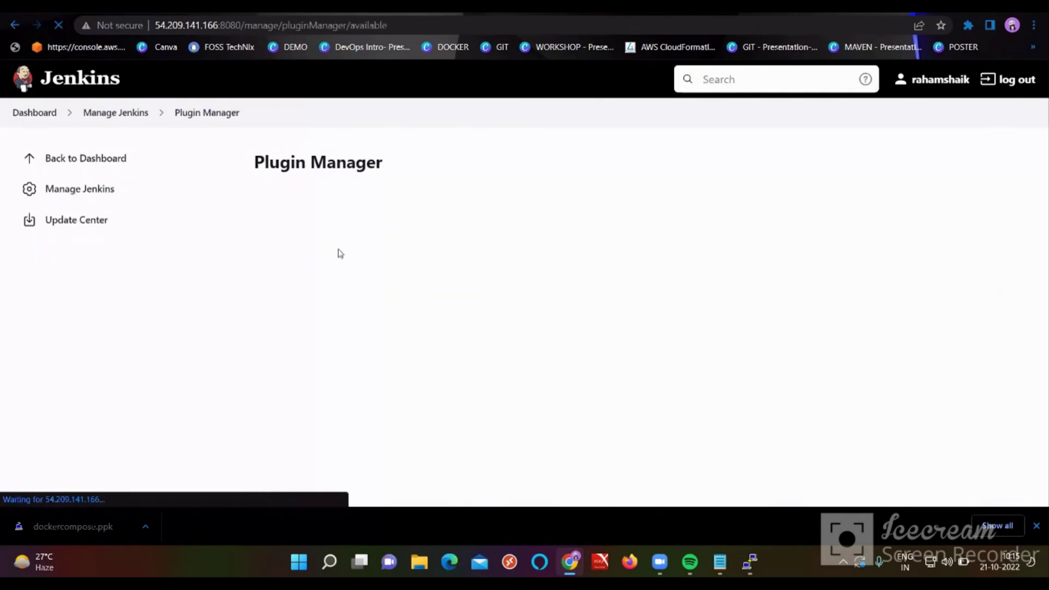
{"action": "type", "text": "docker"}
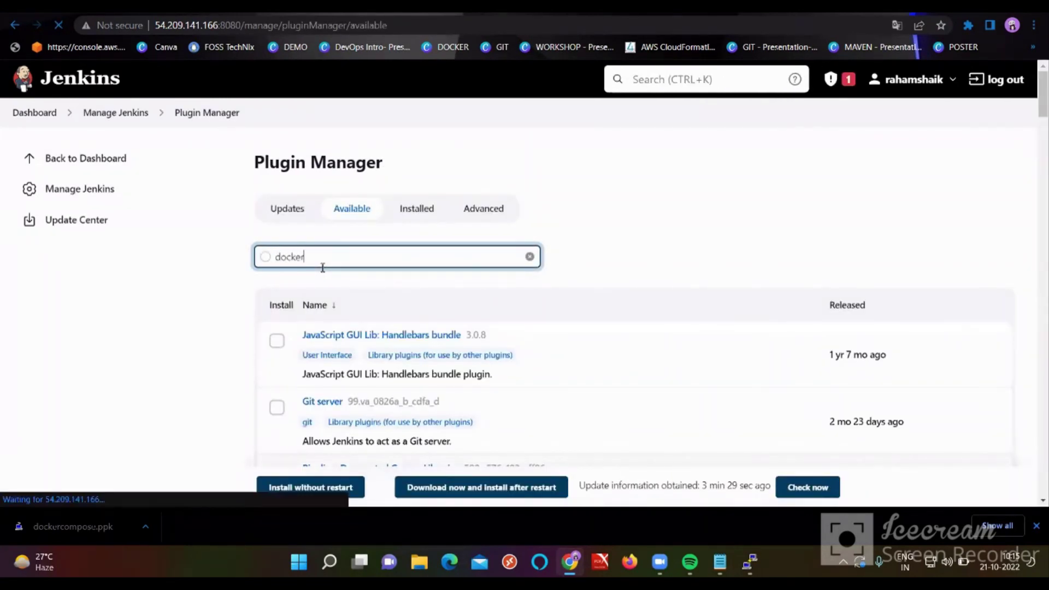
{"action": "key", "text": "Return"}
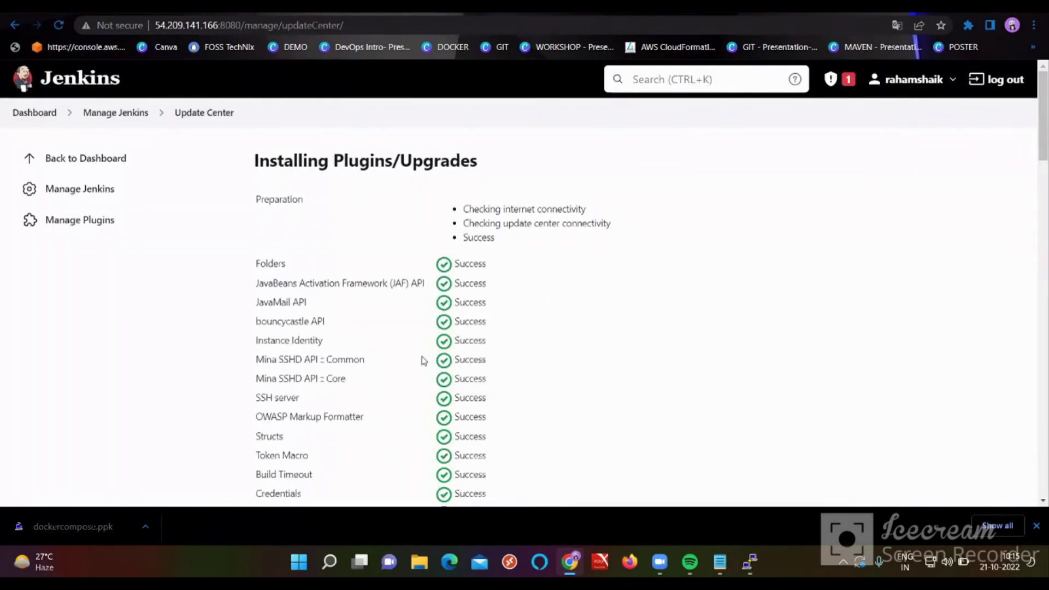
{"action": "scroll", "coordinate": [424, 360], "scroll_direction": "down", "scroll_amount": 10}
{"action": "scroll", "coordinate": [423, 361], "scroll_direction": "down", "scroll_amount": 10}
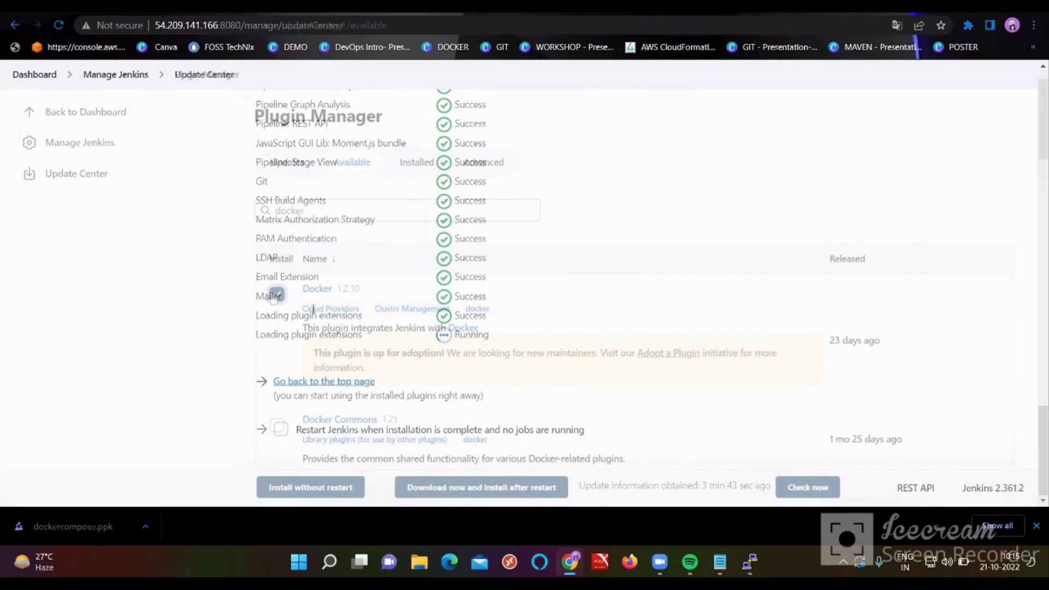